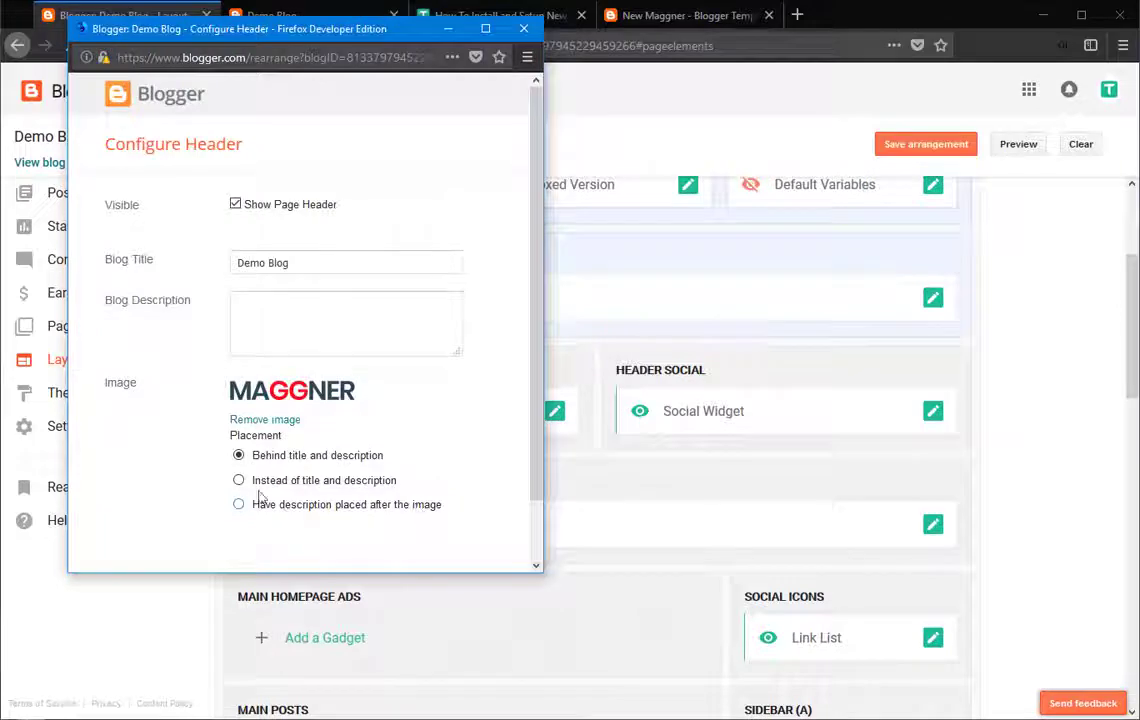
# Save the header with the logo placed instead of title and description, and check it on the reloaded demo blog at desktop size.
pyautogui.scroll(-2, 230, 495)
pyautogui.click(148, 537)
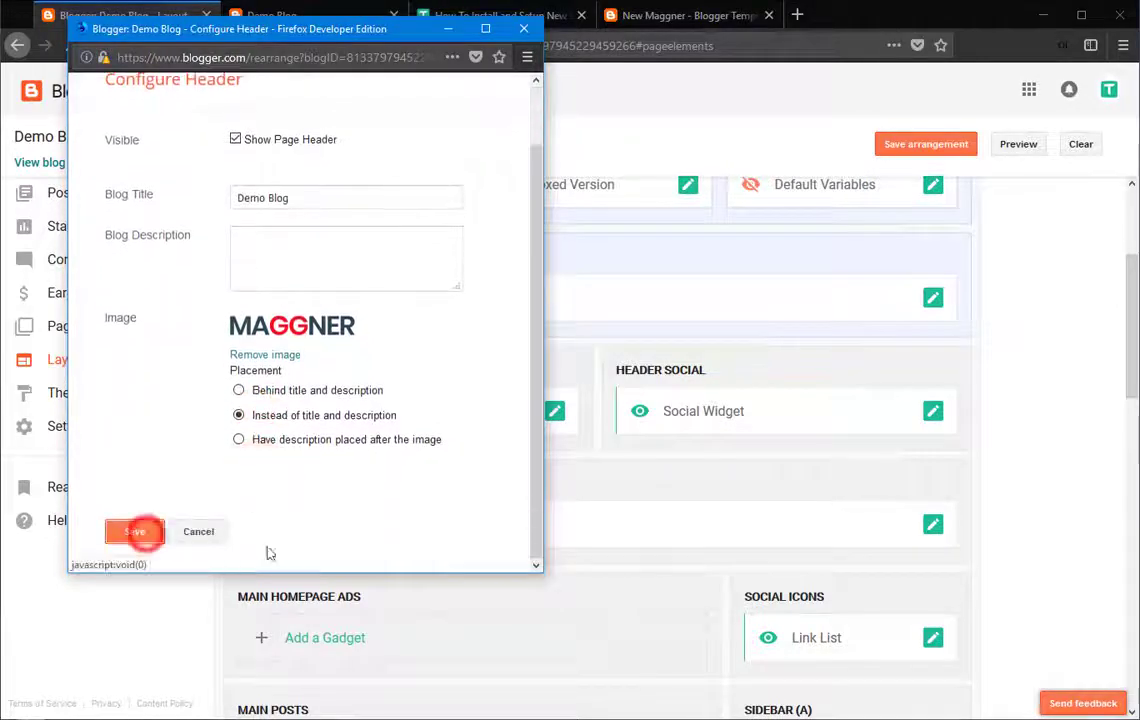
pyautogui.click(315, 16)
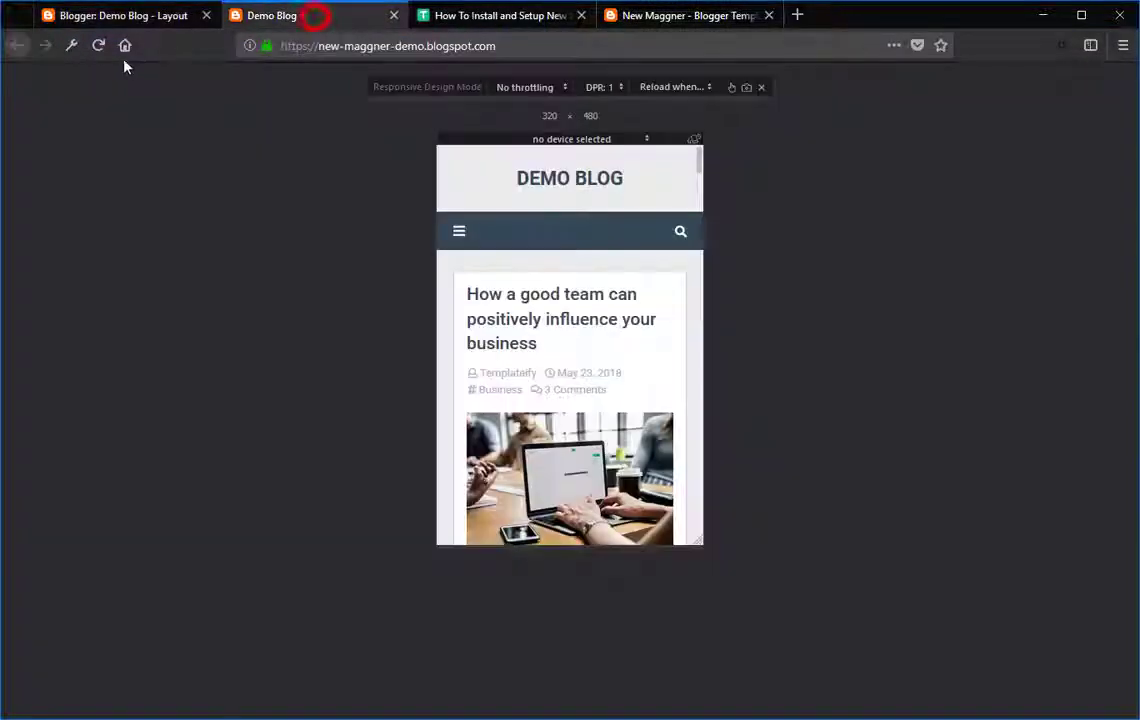
pyautogui.click(97, 46)
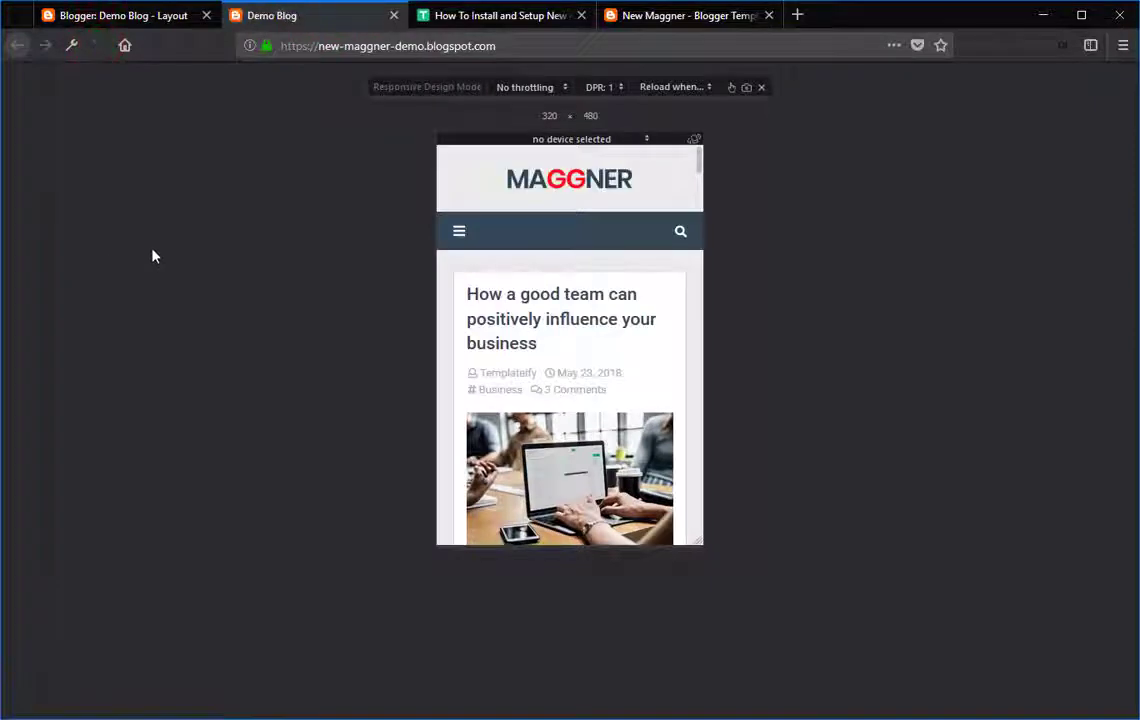
pyautogui.click(761, 88)
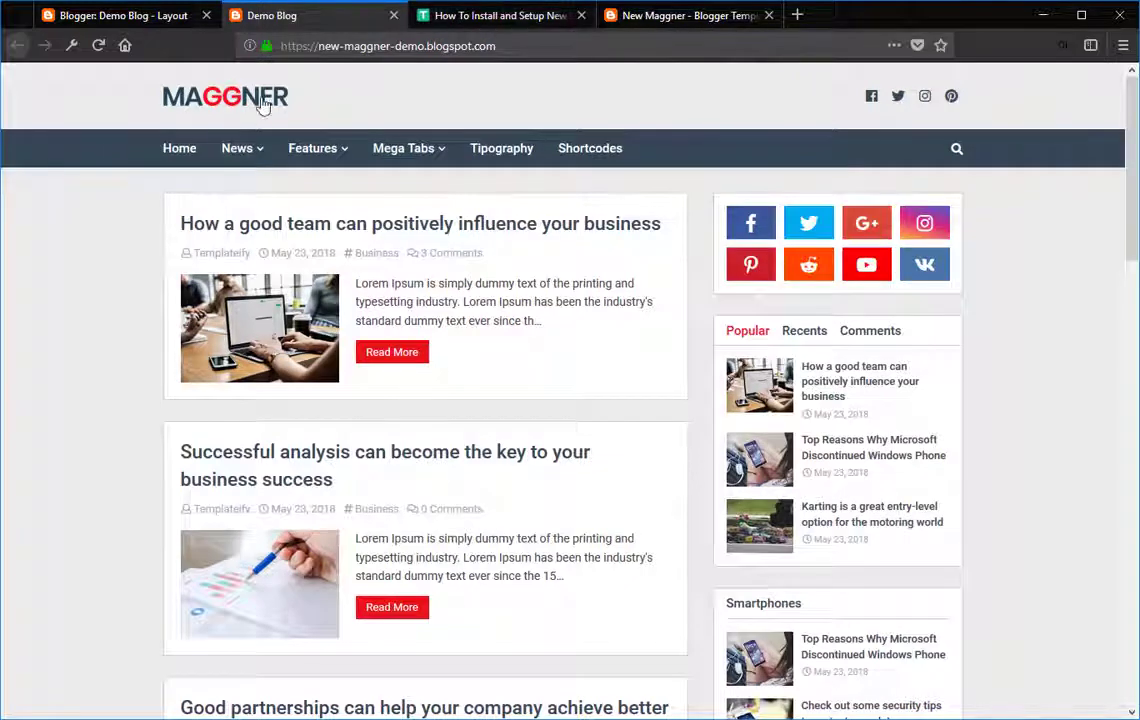
# Read the setup guide's Header Social section and look at the header social icons on the demo blog.
pyautogui.click(480, 16)
pyautogui.scroll(-4, 303, 254)
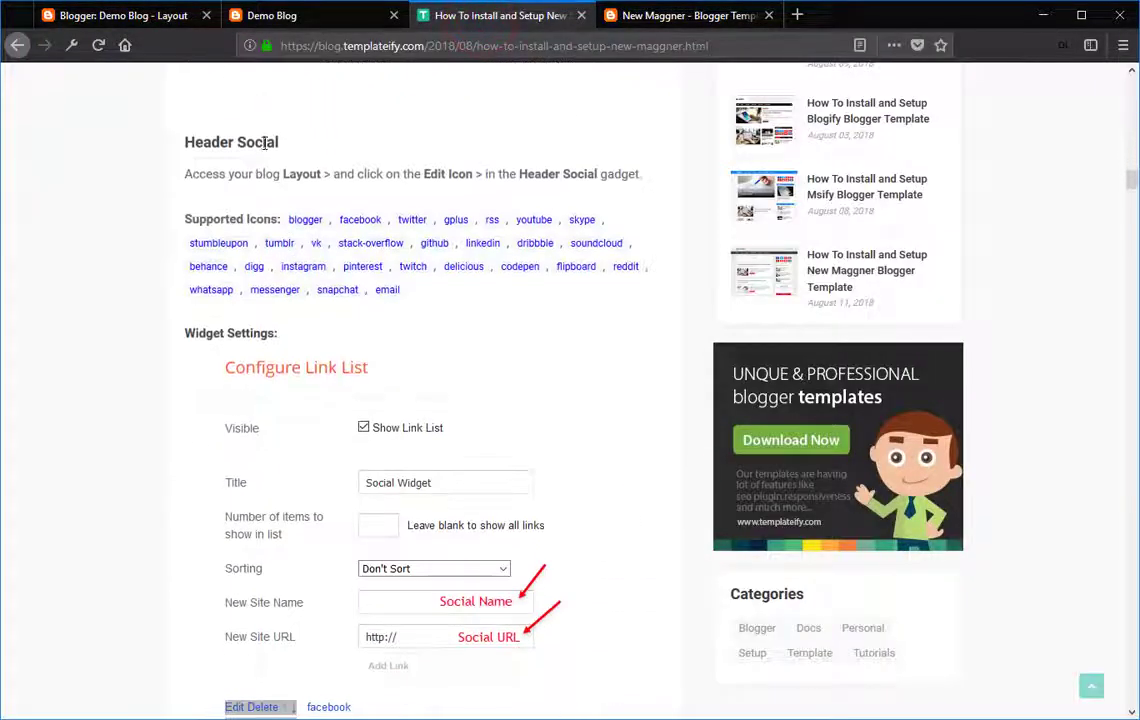
pyautogui.moveTo(275, 142); pyautogui.dragTo(186, 145)
pyautogui.scroll(-2, 186, 160)
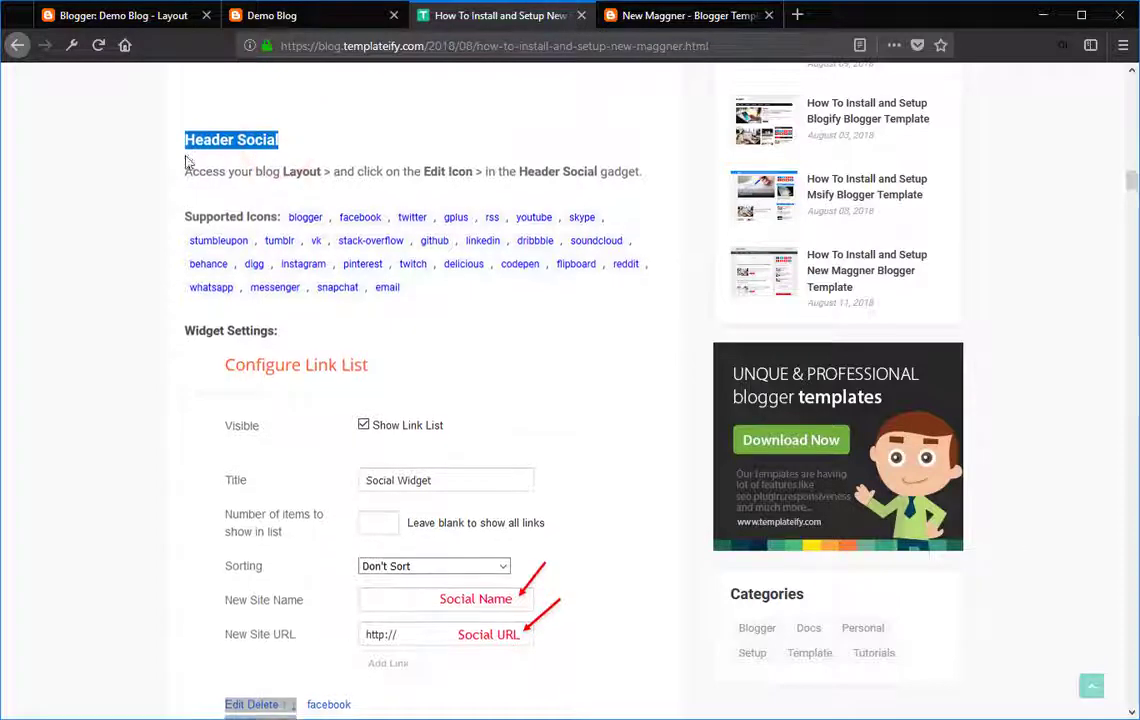
pyautogui.scroll(-2, 400, 200)
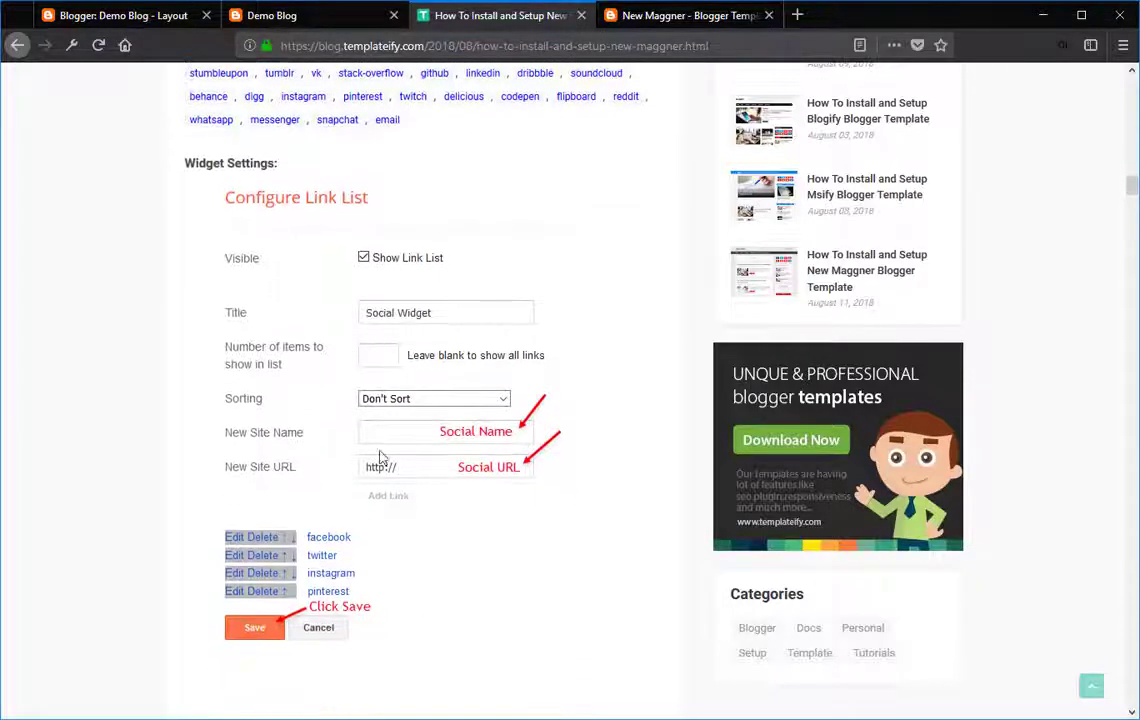
pyautogui.click(262, 18)
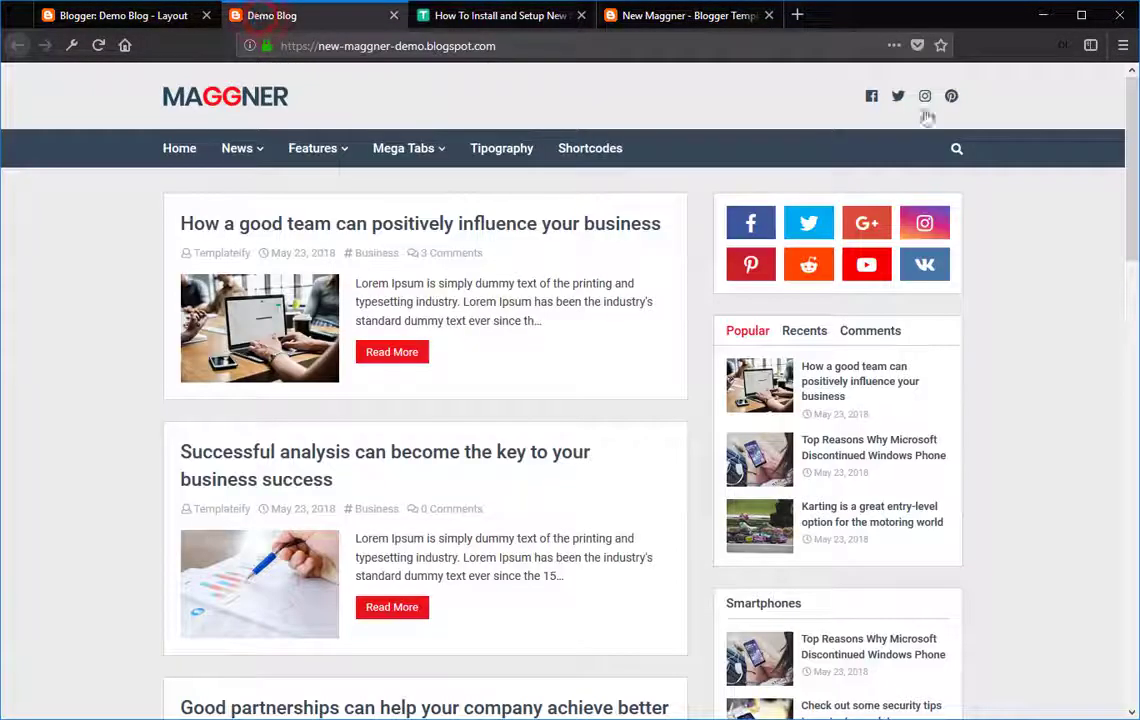
# Open the Header Social gadget in the blog layout and delete its facebook and twitter links.
pyautogui.click(179, 25)
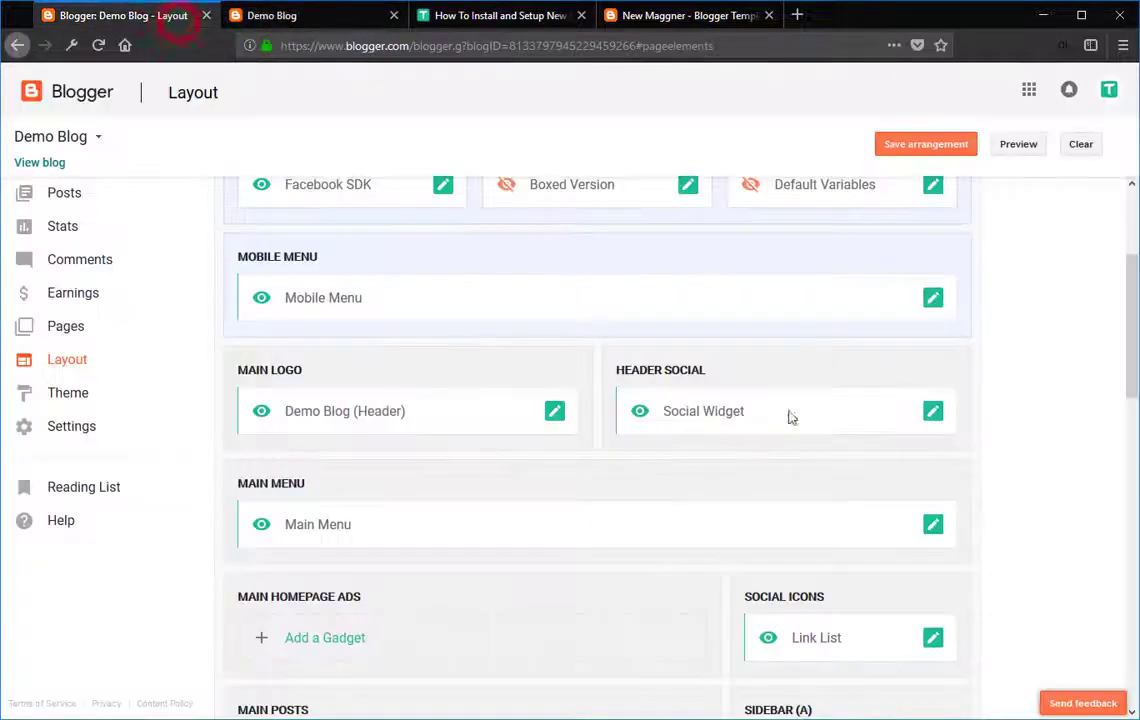
pyautogui.click(930, 412)
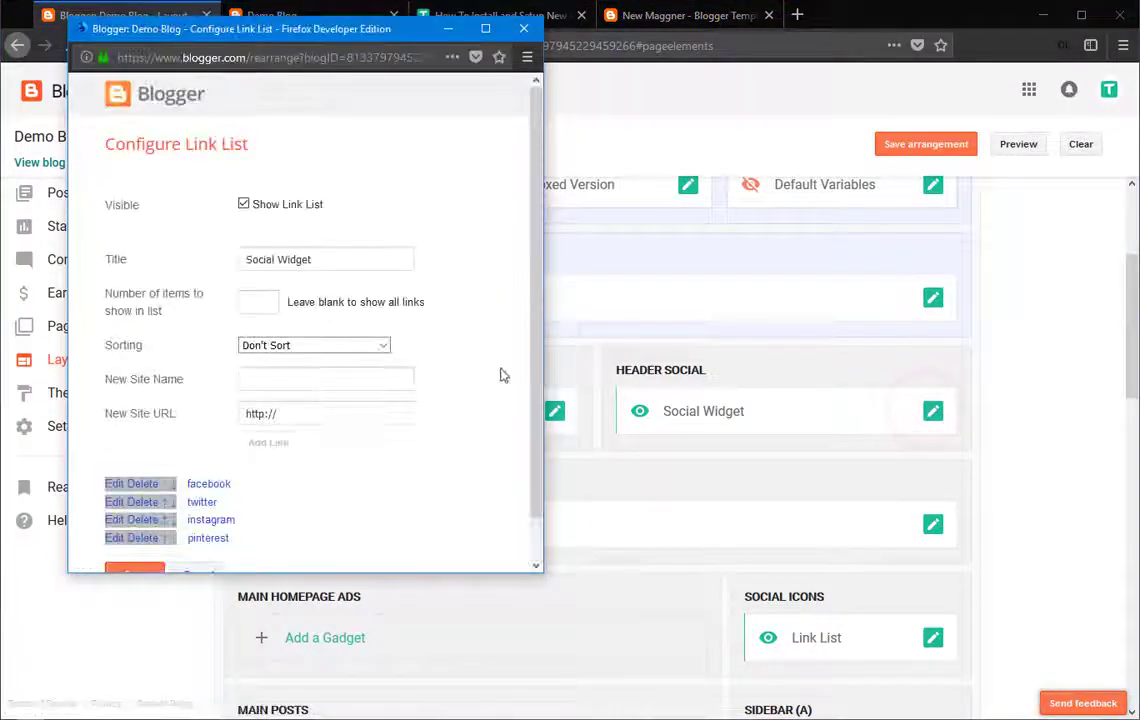
pyautogui.click(146, 483)
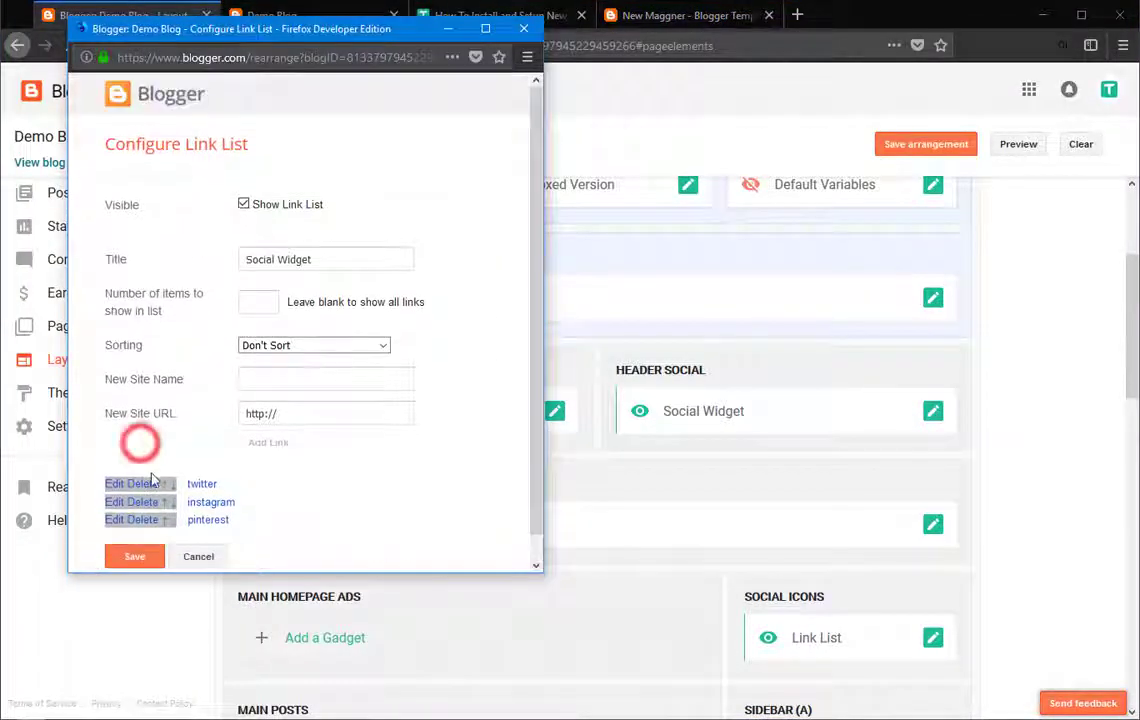
pyautogui.click(146, 483)
# Add a link named blogger with the URL # to the Social Widget list.
pyautogui.click(269, 380)
pyautogui.write('blogger')
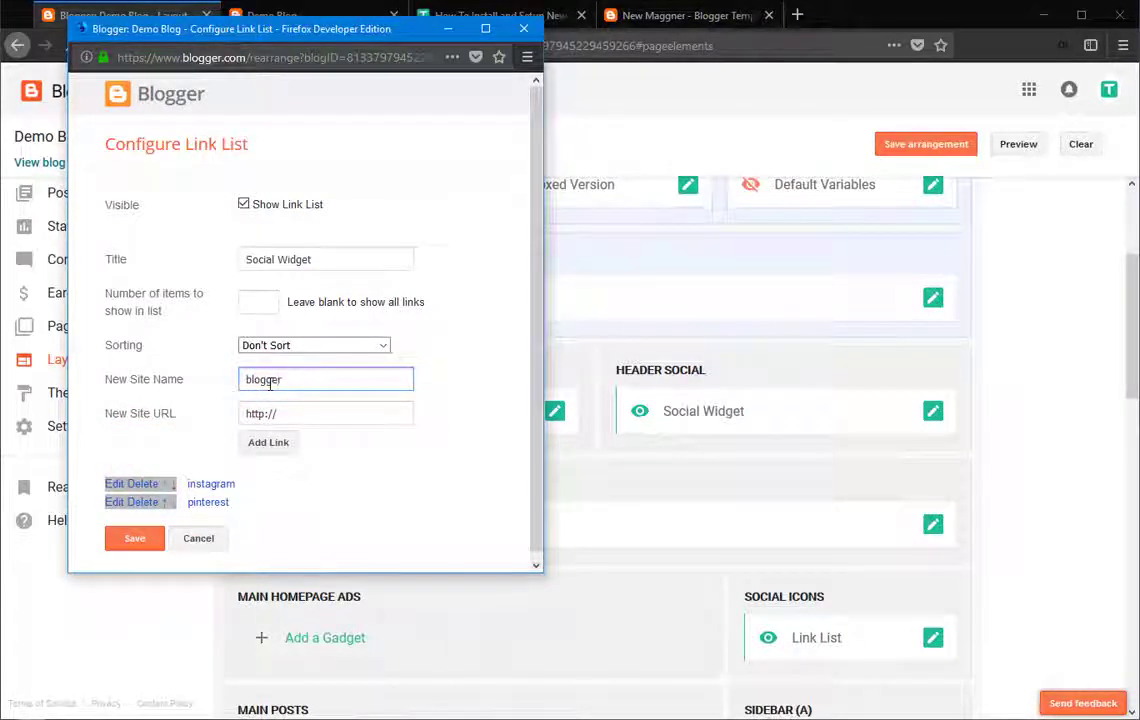
pyautogui.press('Tab')
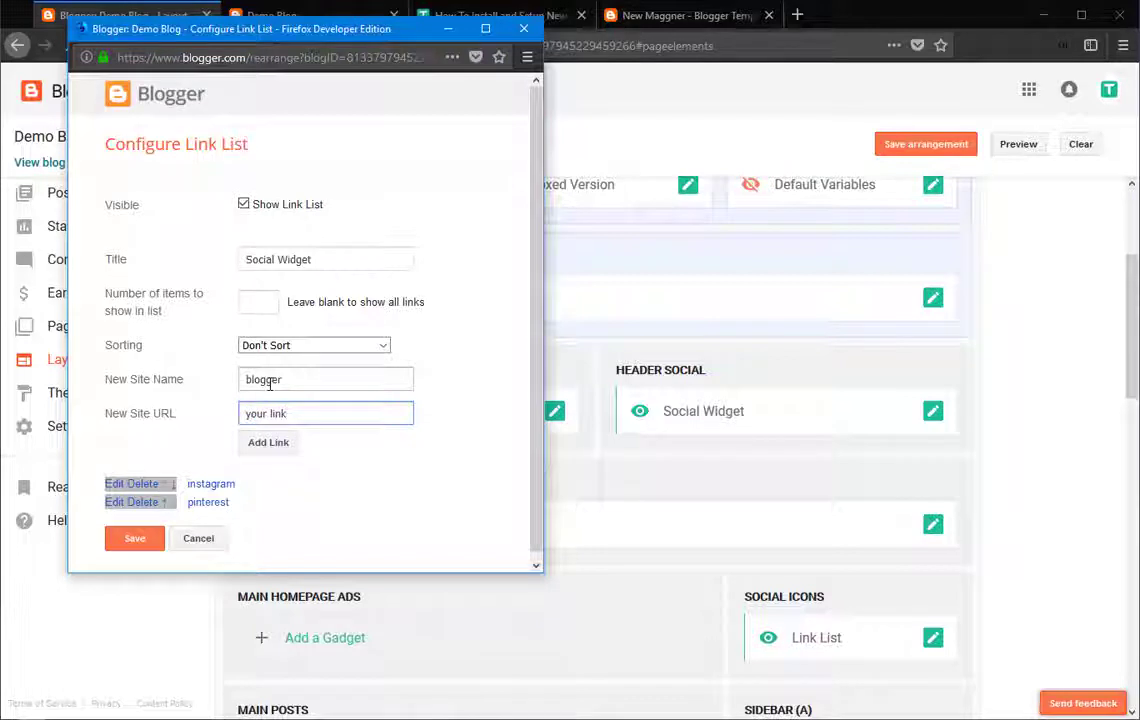
pyautogui.write('#')
pyautogui.press('Return')
# Add a link named rss to the Social Widget list.
pyautogui.click(266, 383)
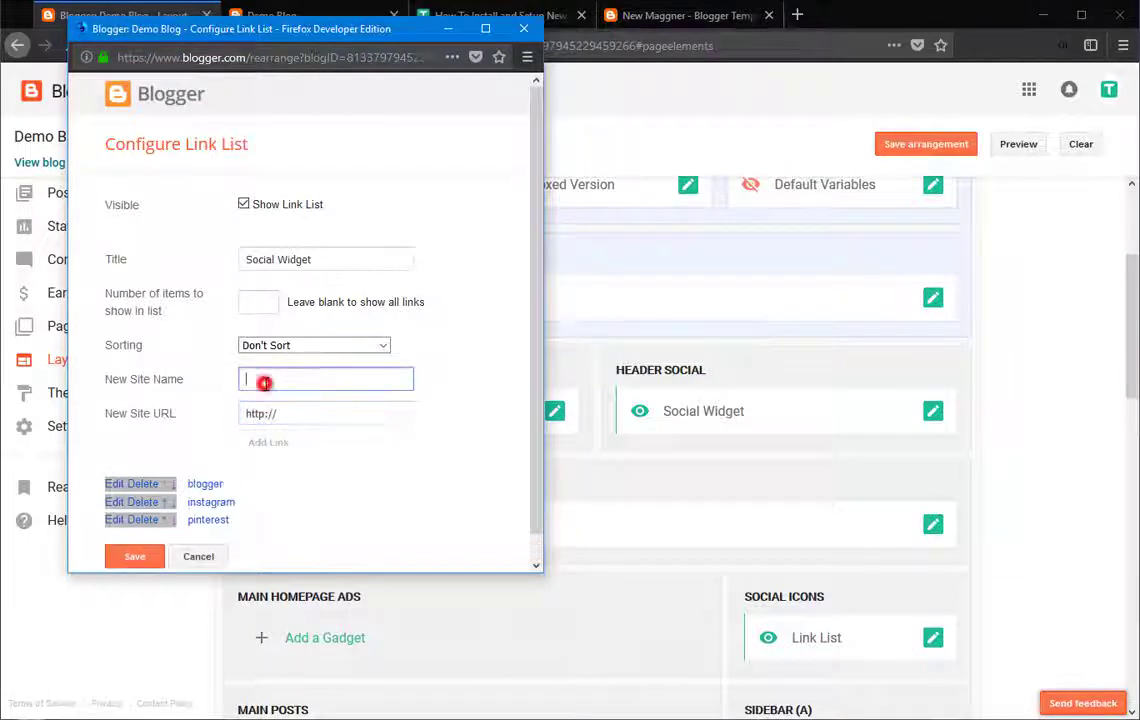
pyautogui.write('rss')
pyautogui.press('Tab')
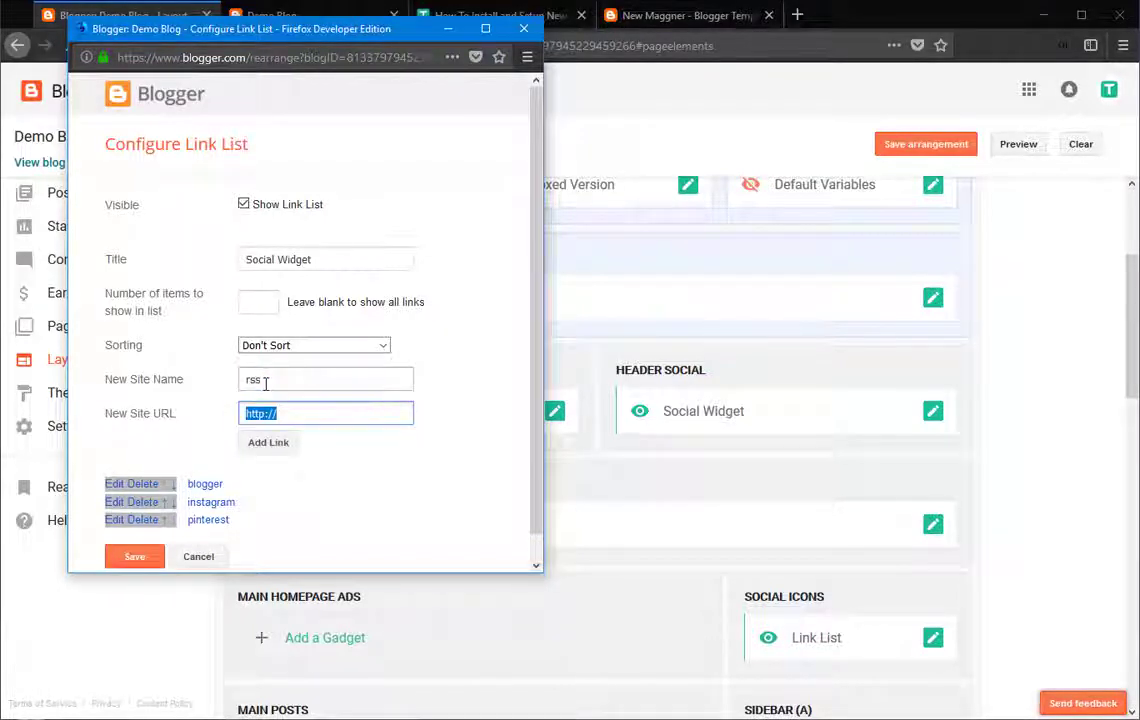
pyautogui.press('Return')
# Save the Social Widget and check the header social icons on the reloaded demo blog.
pyautogui.scroll(-1, 120, 500)
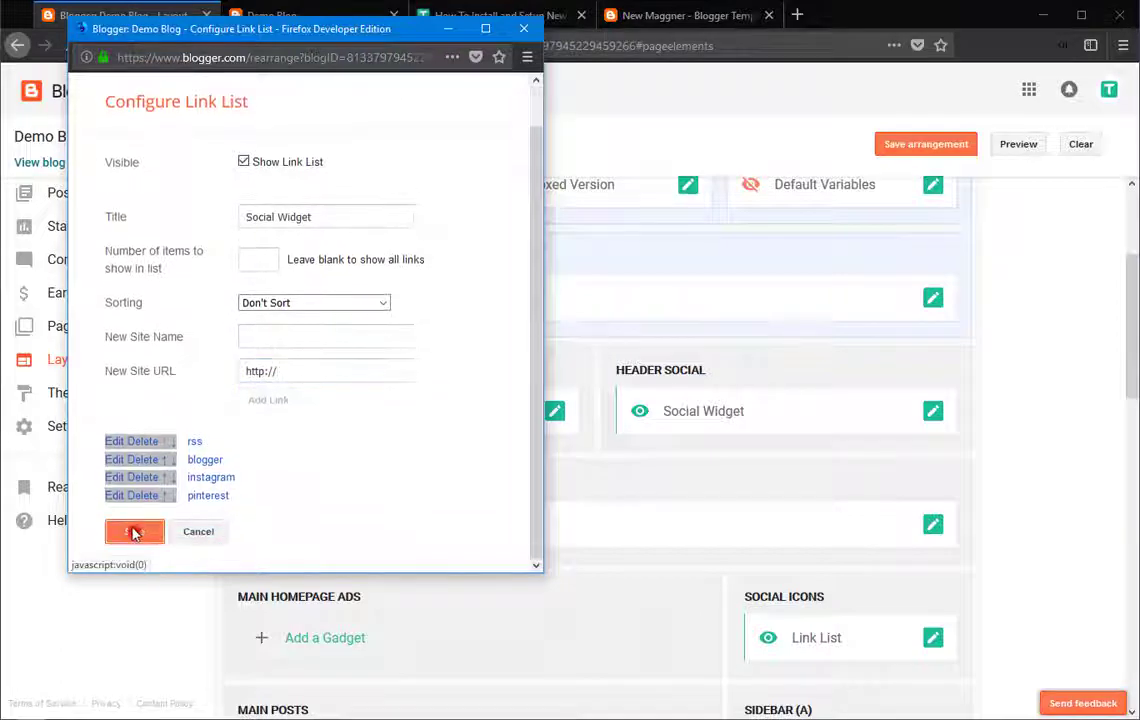
pyautogui.click(134, 533)
pyautogui.click(278, 16)
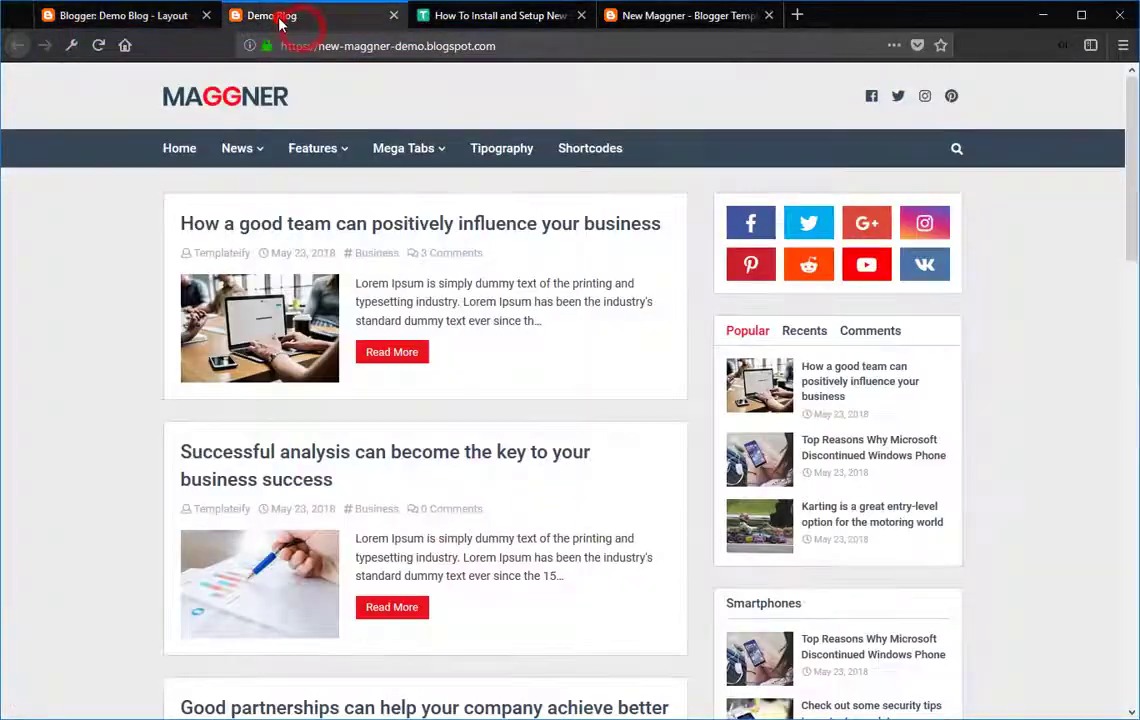
pyautogui.click(98, 45)
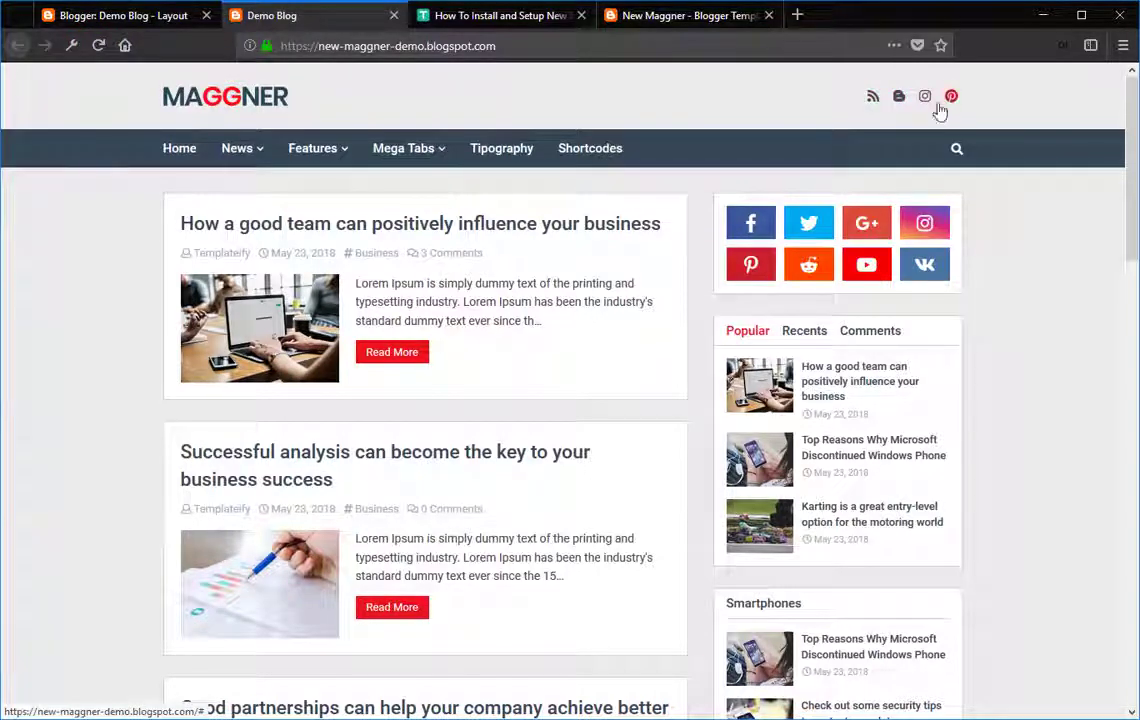
# Read the setup guide's Main Menu section, covering dropdown levels, mega menu shortcodes and widget settings.
pyautogui.click(505, 16)
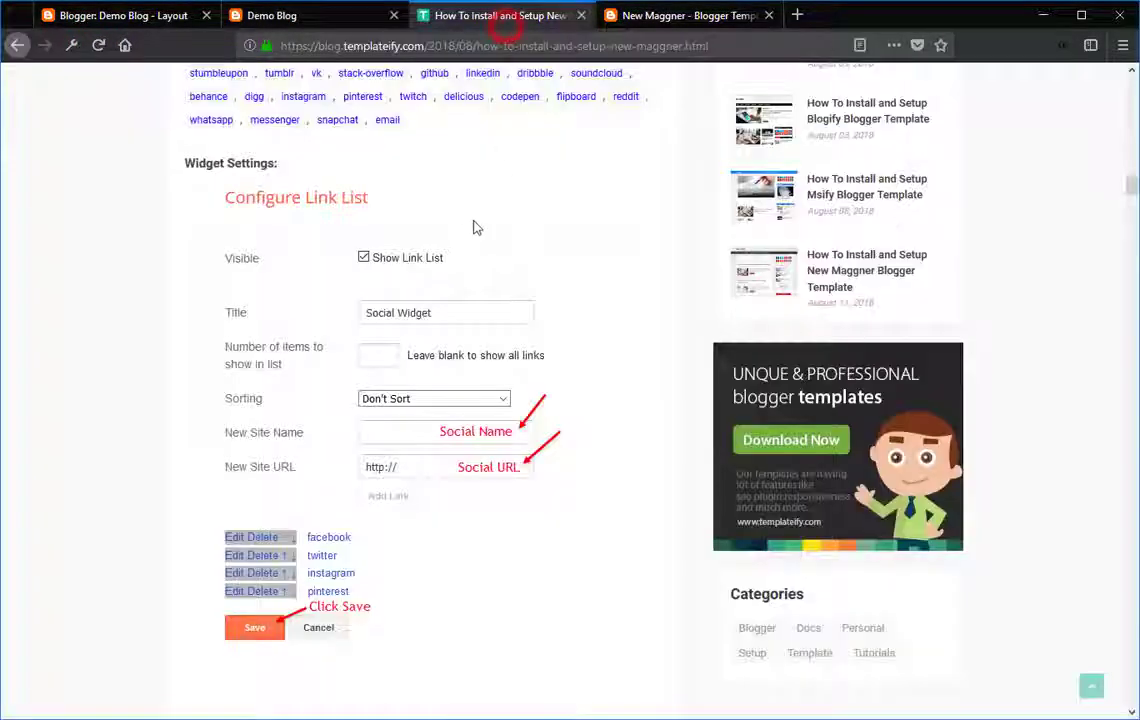
pyautogui.scroll(-4, 424, 263)
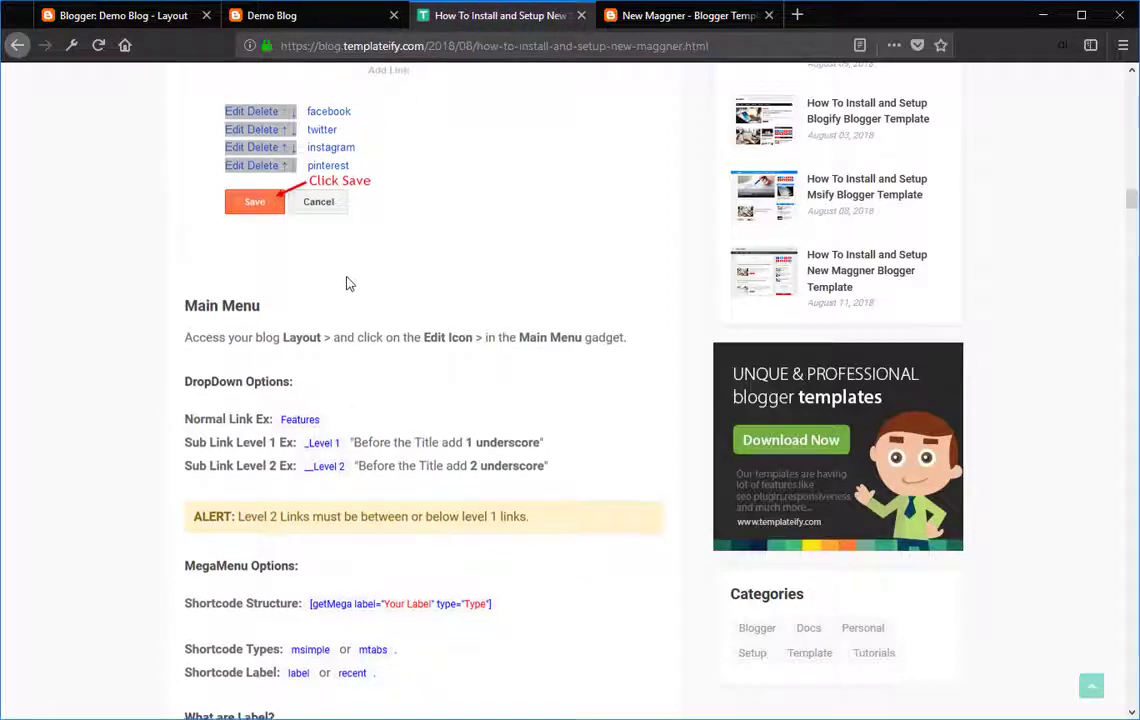
pyautogui.scroll(-2, 349, 282)
pyautogui.tripleClick(184, 133)
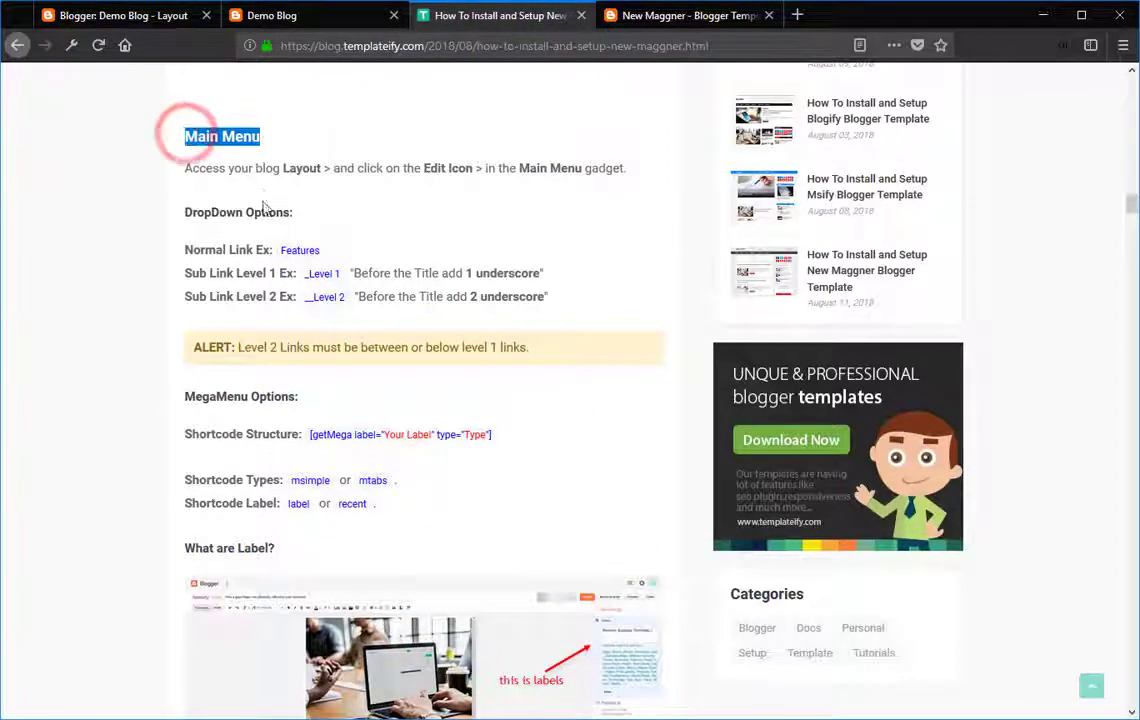
pyautogui.scroll(-1, 343, 209)
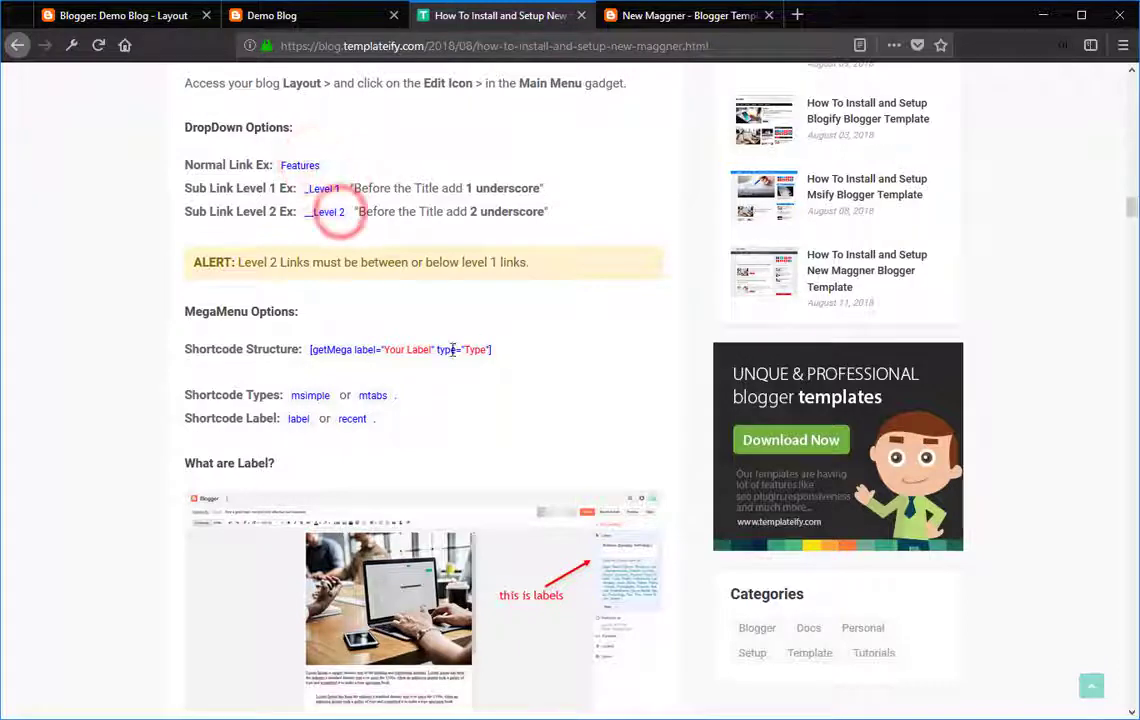
pyautogui.scroll(-6, 448, 360)
pyautogui.scroll(-4, 448, 360)
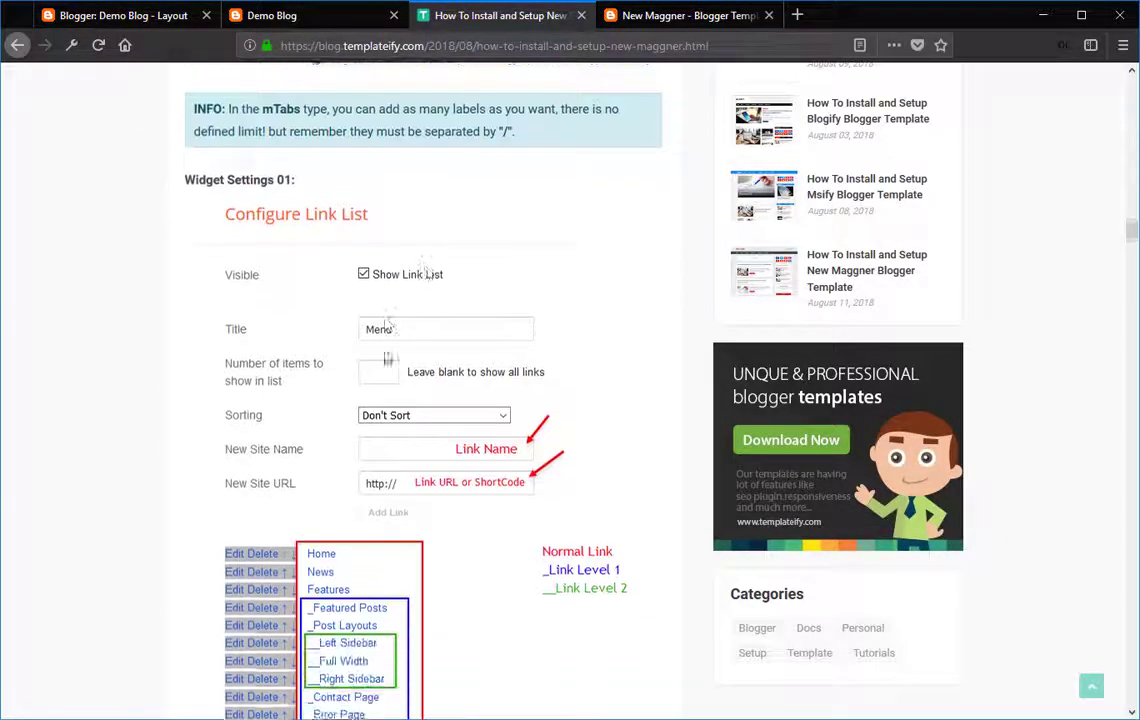
# Open the Main Menu gadget in the blog layout, and delete its _Error Page and _Simple Page links.
pyautogui.click(115, 15)
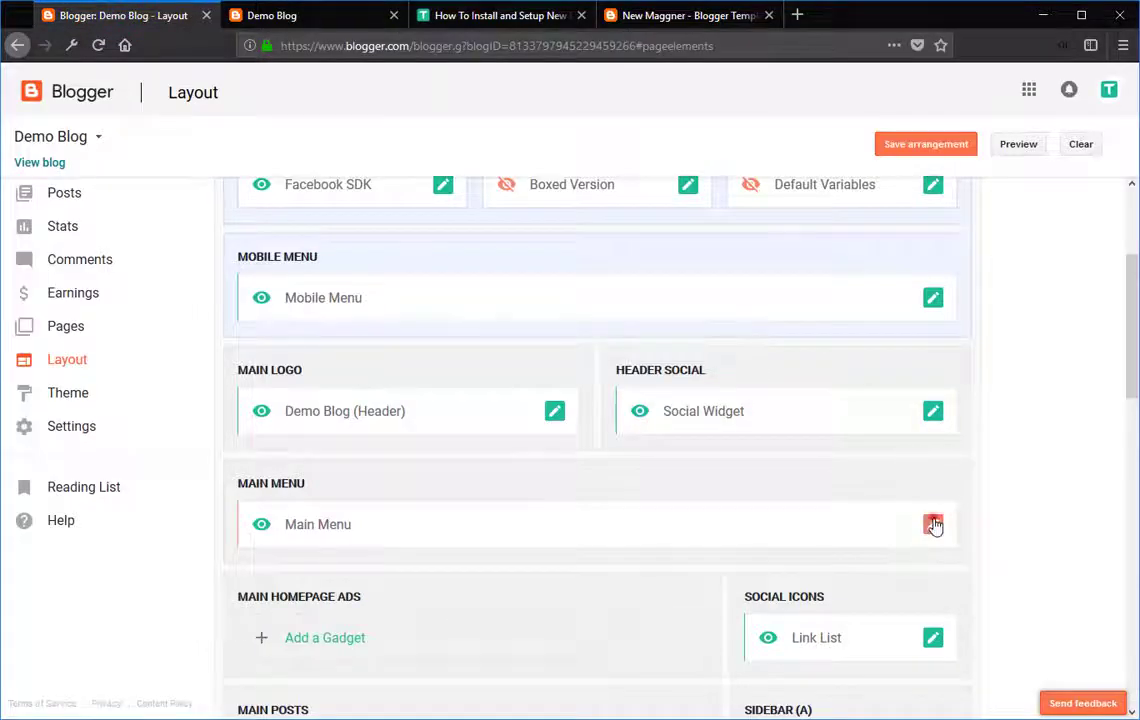
pyautogui.click(933, 525)
pyautogui.scroll(-2, 268, 567)
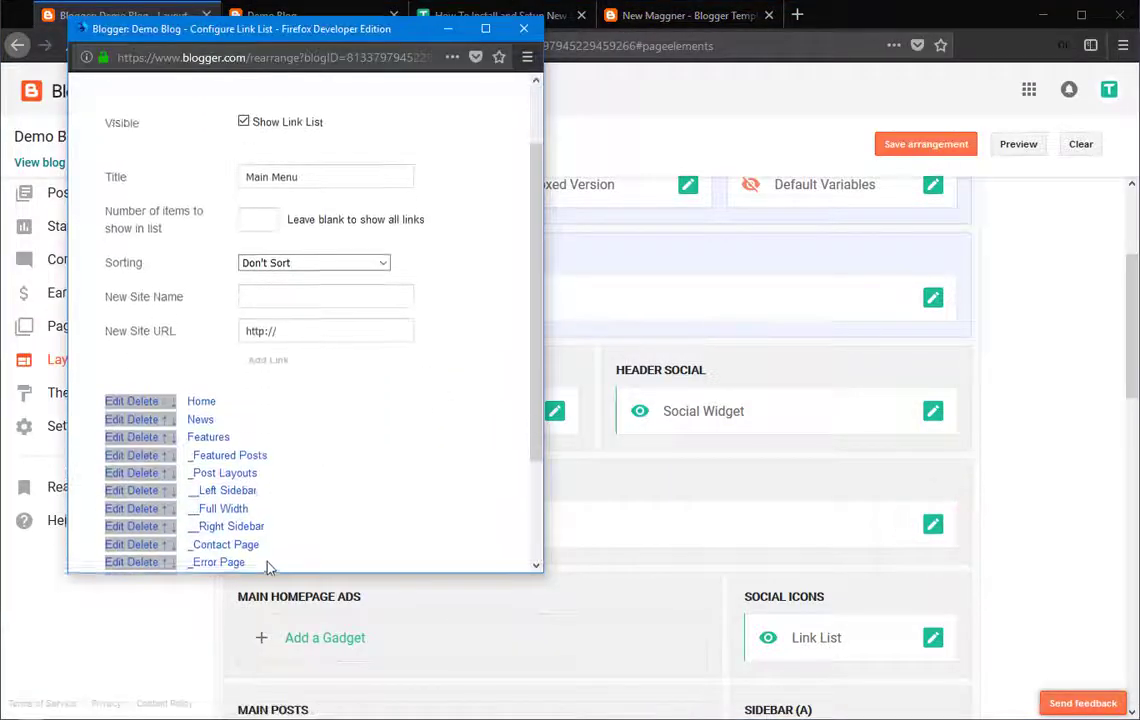
pyautogui.moveTo(283, 607); pyautogui.dragTo(282, 705)
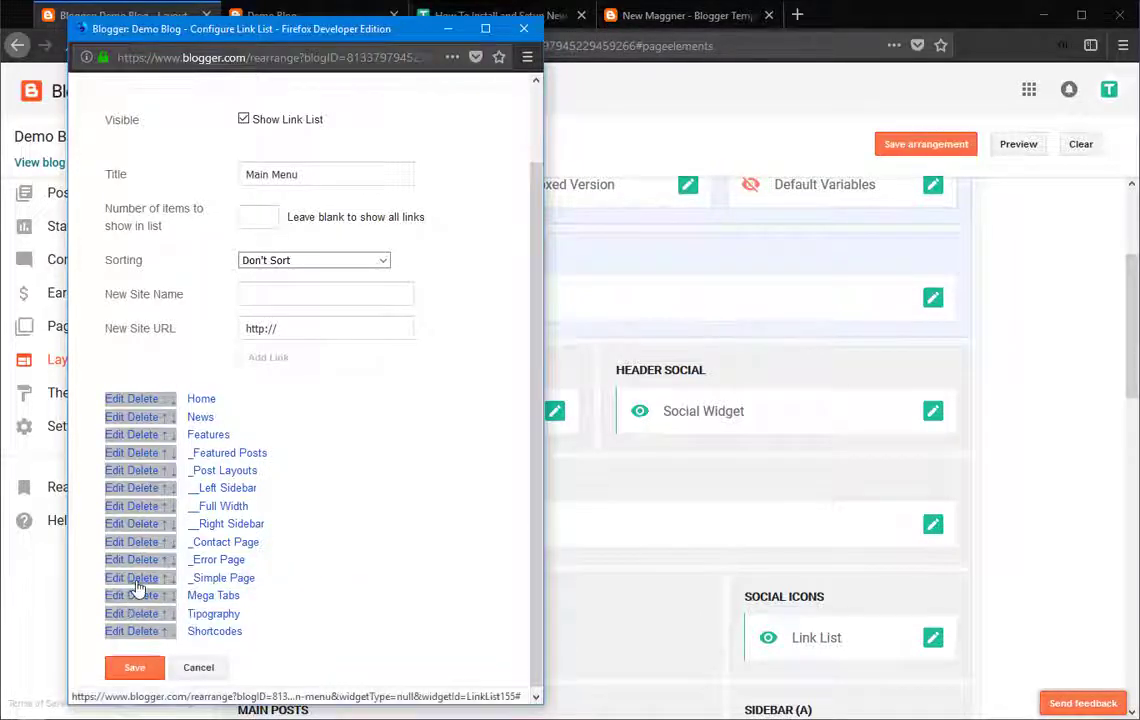
pyautogui.click(122, 525)
pyautogui.click(147, 651)
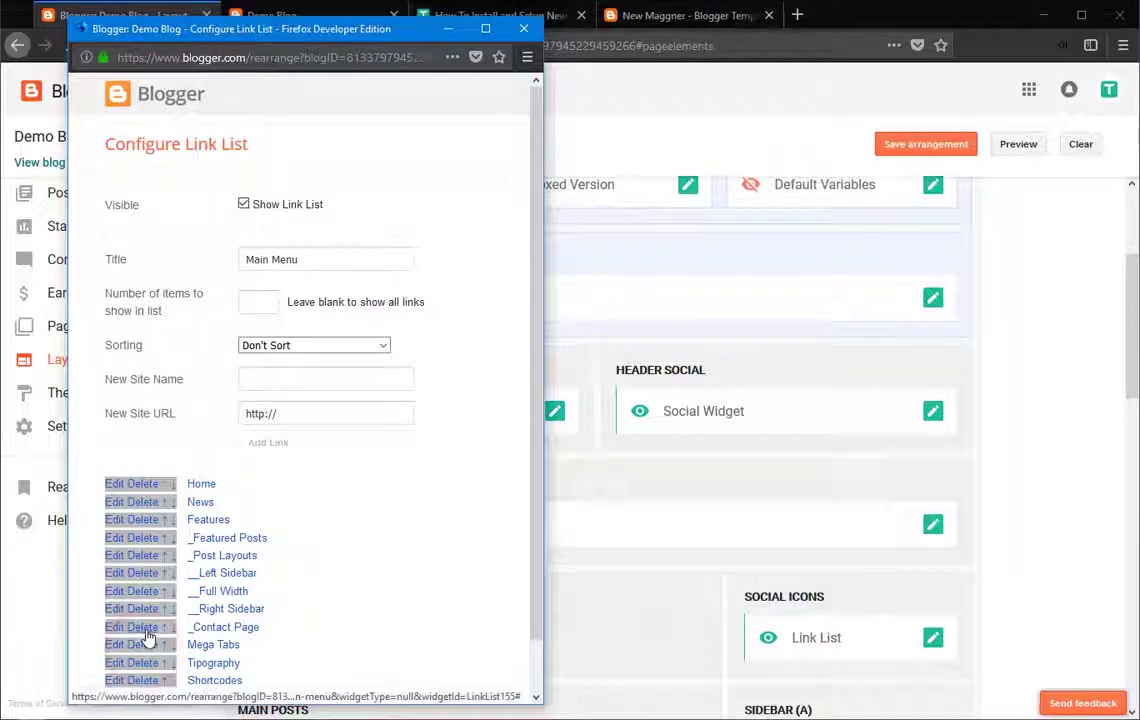
# Delete the remaining sub-links under Features, from _Contact Page up to _Featured Posts.
pyautogui.click(147, 627)
pyautogui.click(146, 609)
pyautogui.click(147, 591)
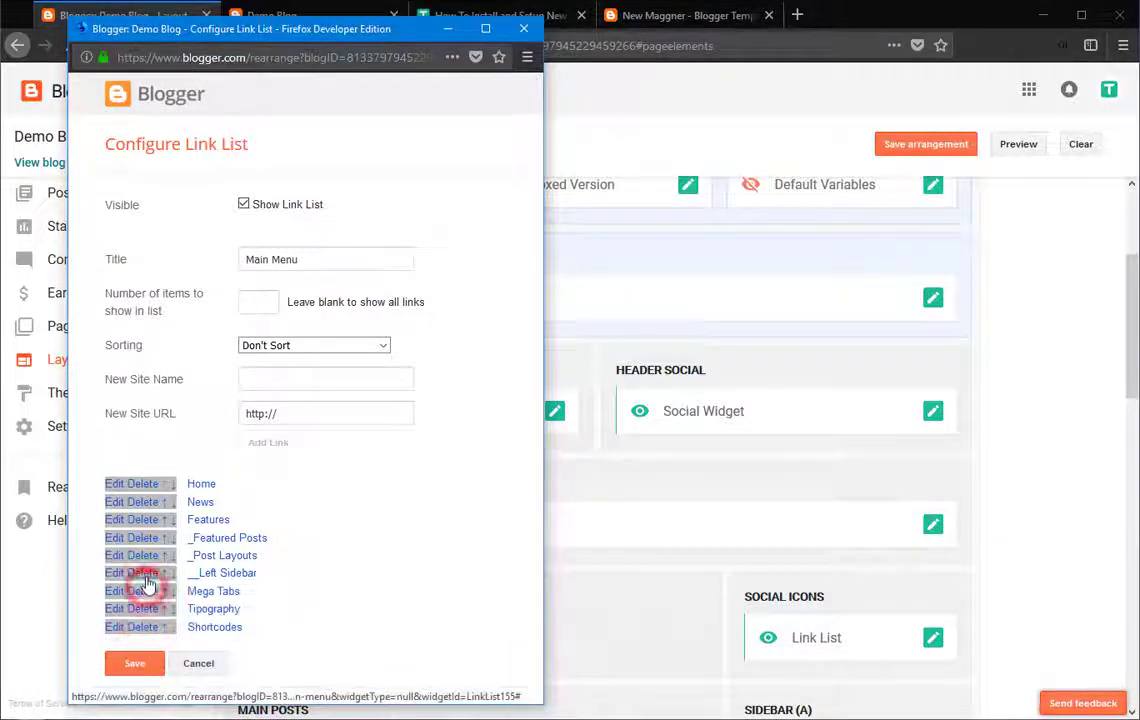
pyautogui.click(147, 573)
pyautogui.click(147, 555)
pyautogui.click(146, 539)
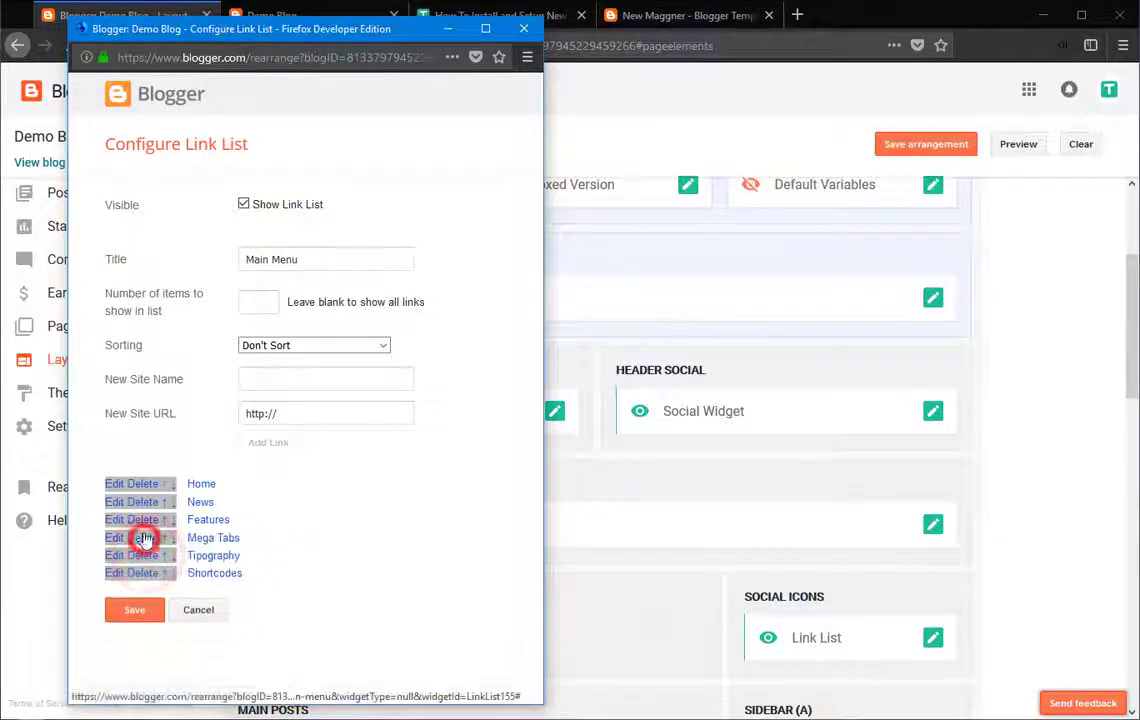
# Delete the Features and Home links from the Main Menu list.
pyautogui.click(142, 519)
pyautogui.click(272, 410)
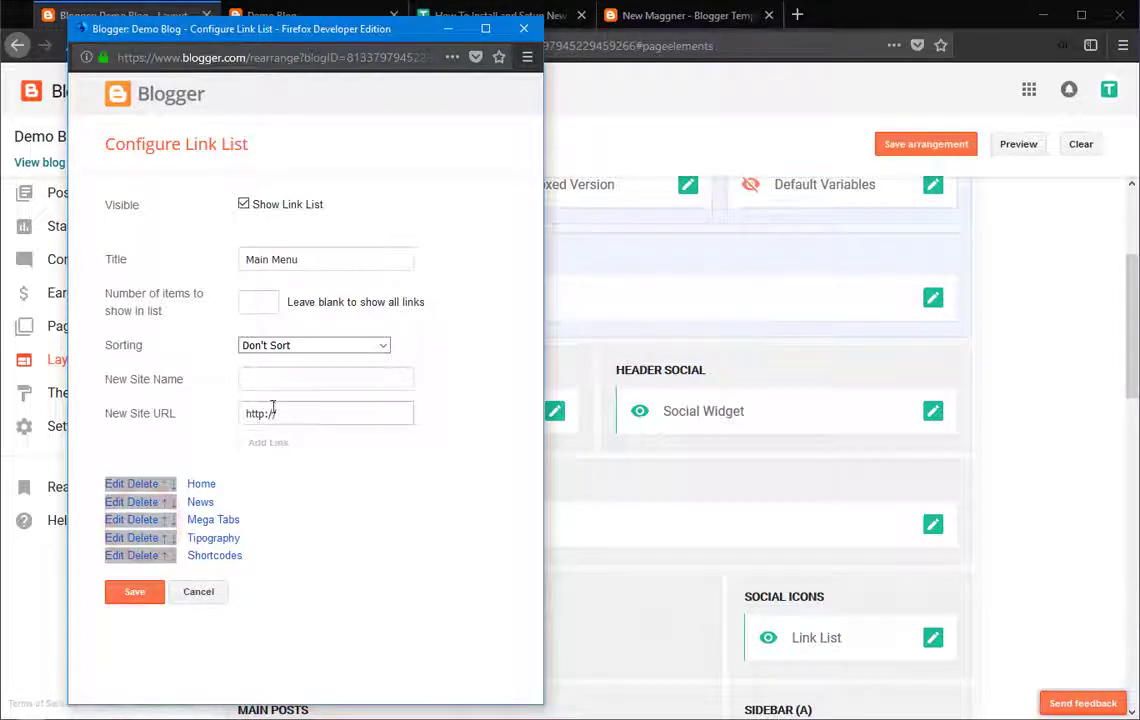
pyautogui.click(145, 486)
# Add a first-level sub-link named _Level 1.3 with the URL # to the Main Menu list.
pyautogui.click(285, 380)
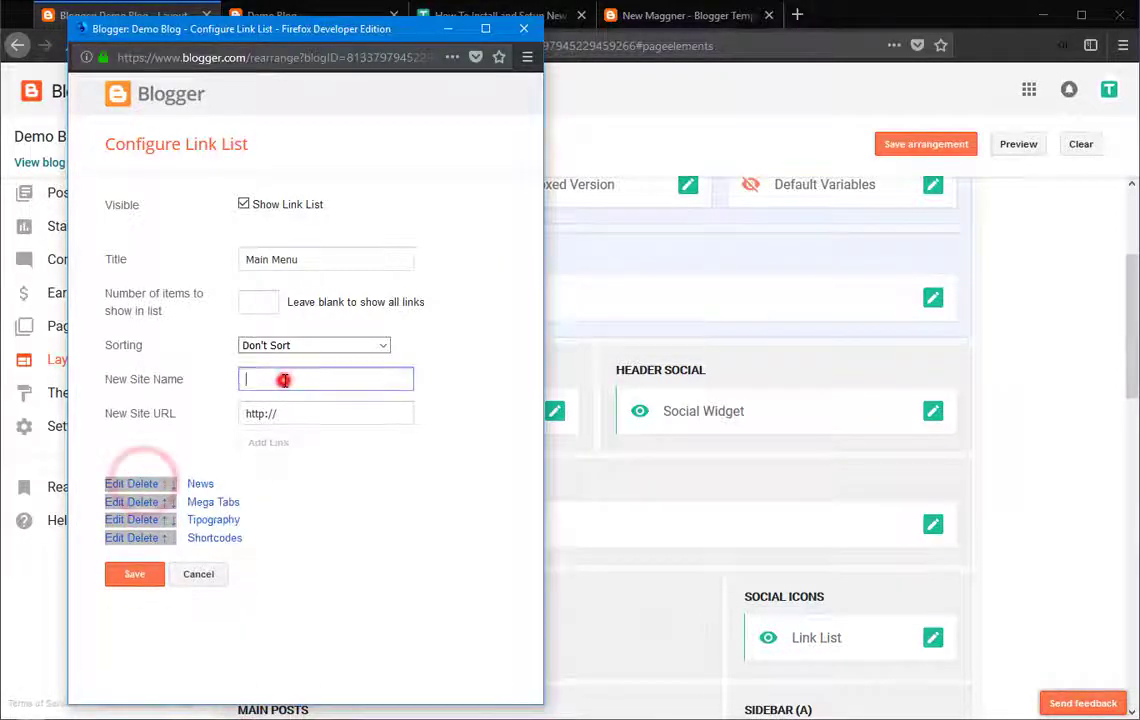
pyautogui.write('_Level 1.3')
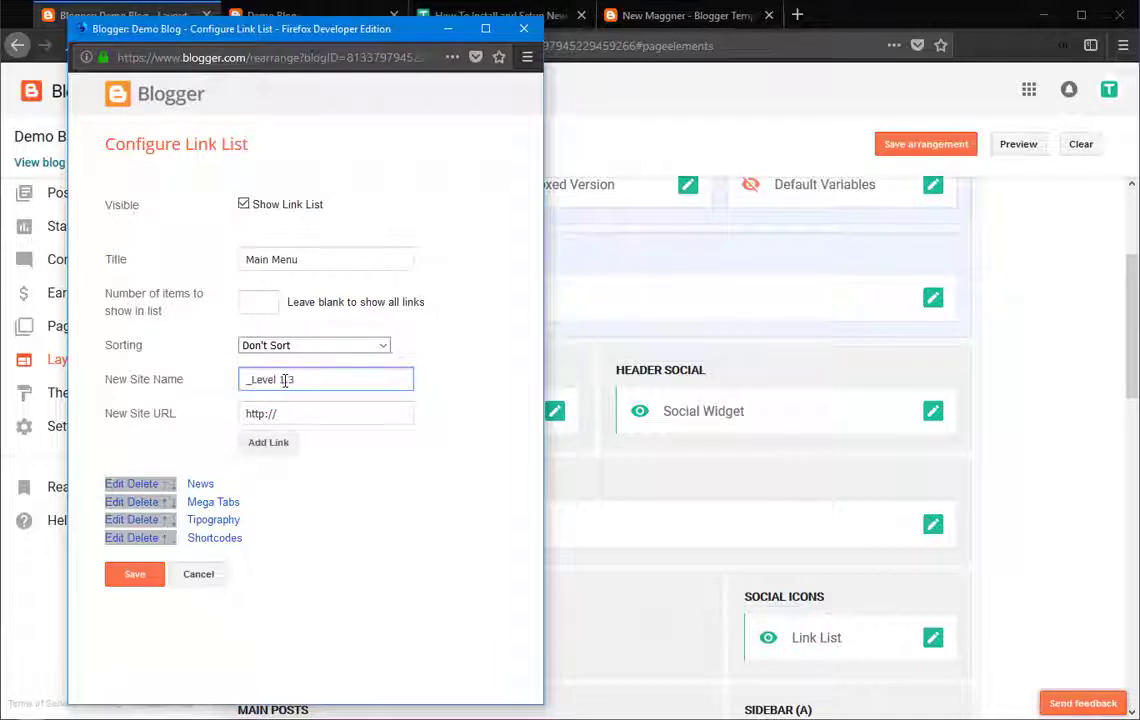
pyautogui.press('Tab')
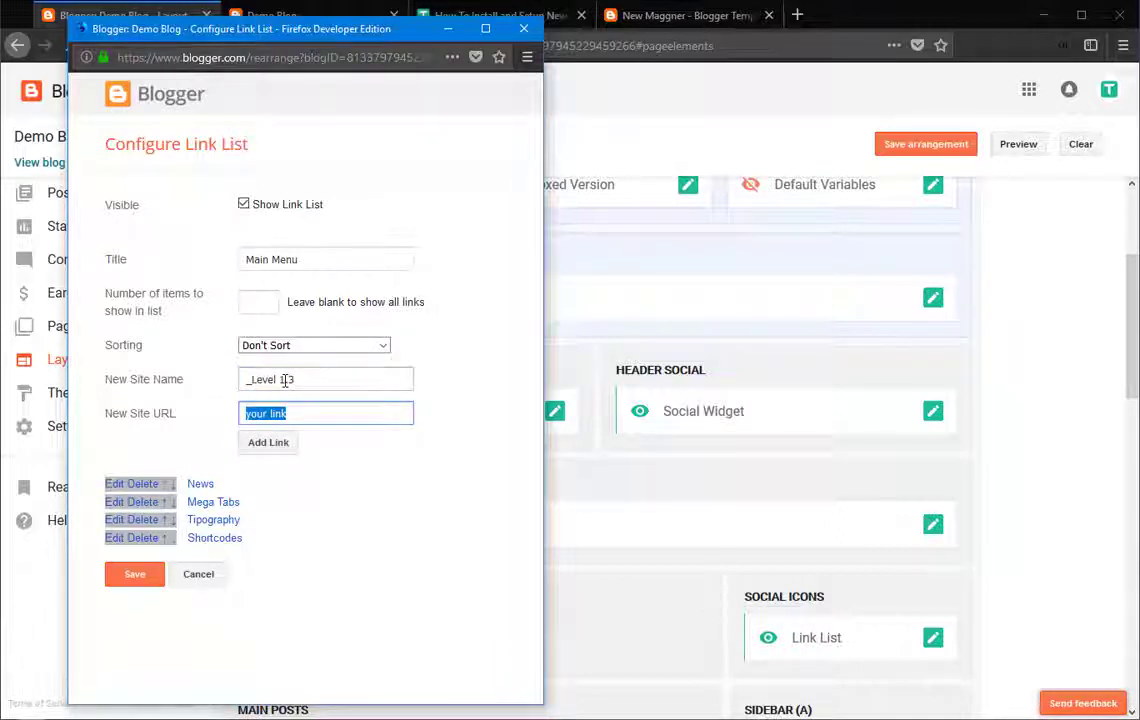
pyautogui.write('#')
pyautogui.click(276, 440)
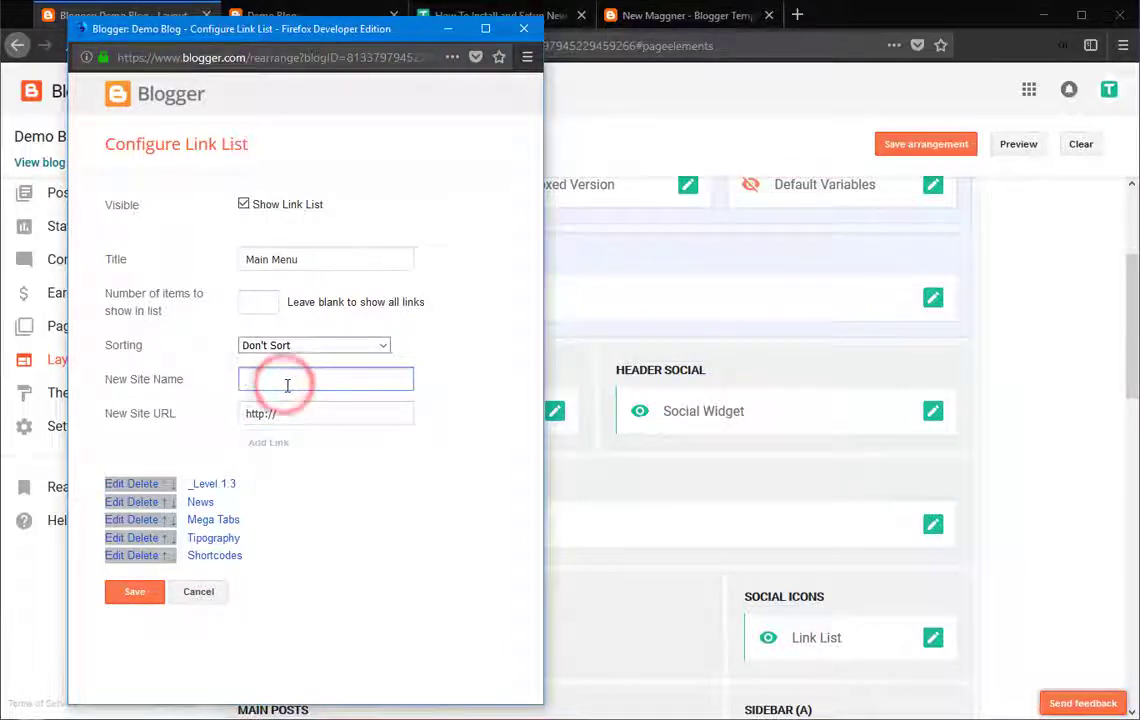
# Add a second-level sub-link named __Level 2.2 with the URL # to the Main Menu list.
pyautogui.write('__Level 1.2')
pyautogui.tripleClick(288, 413)
pyautogui.write('#')
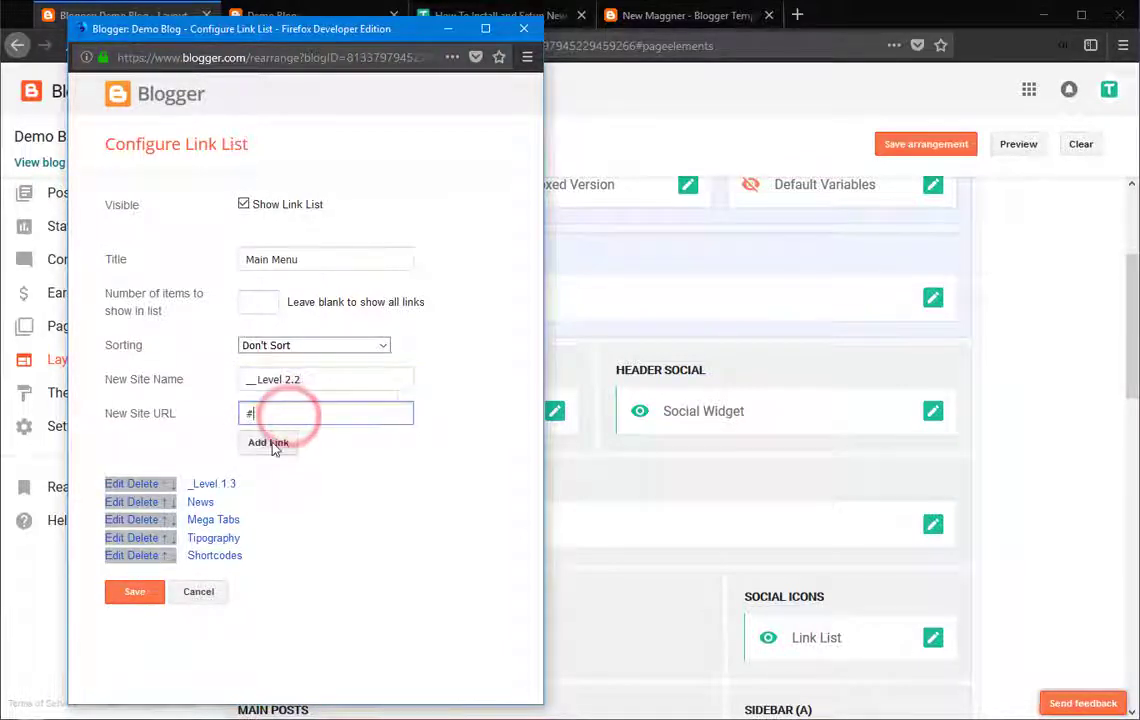
pyautogui.click(270, 440)
# Add a second-level sub-link named __Level 2.1 with the URL # to the Main Menu list.
pyautogui.tripleClick(304, 420)
pyautogui.write('#')
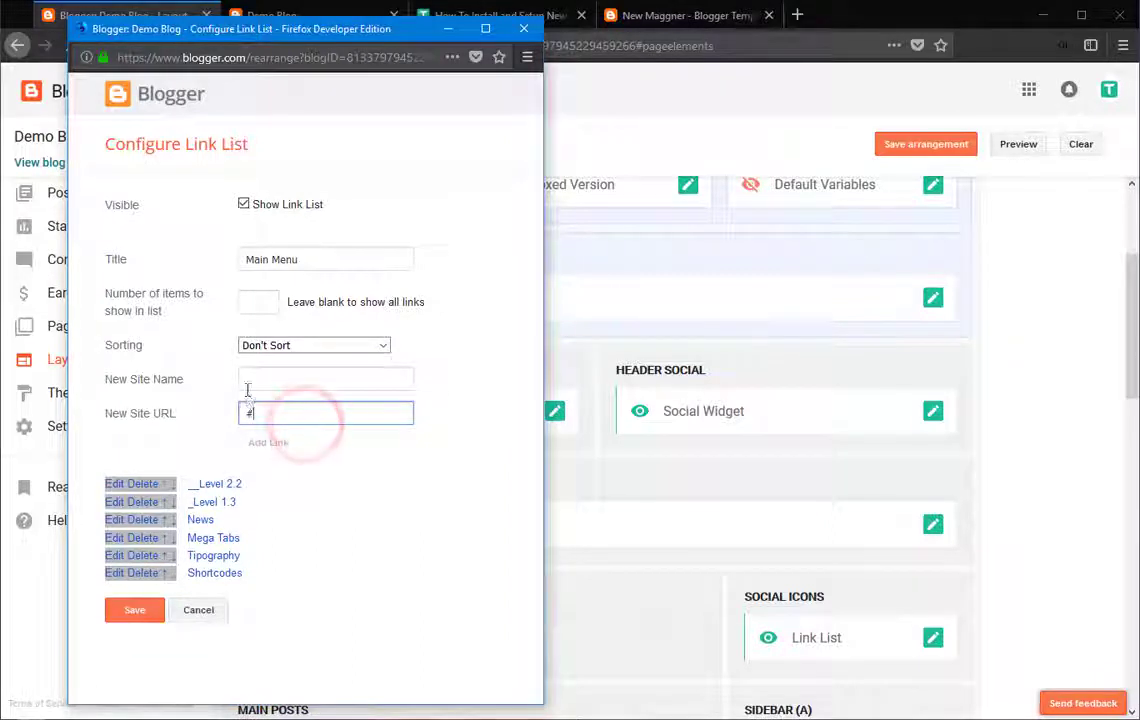
pyautogui.click(248, 382)
pyautogui.write('__Level 2.1')
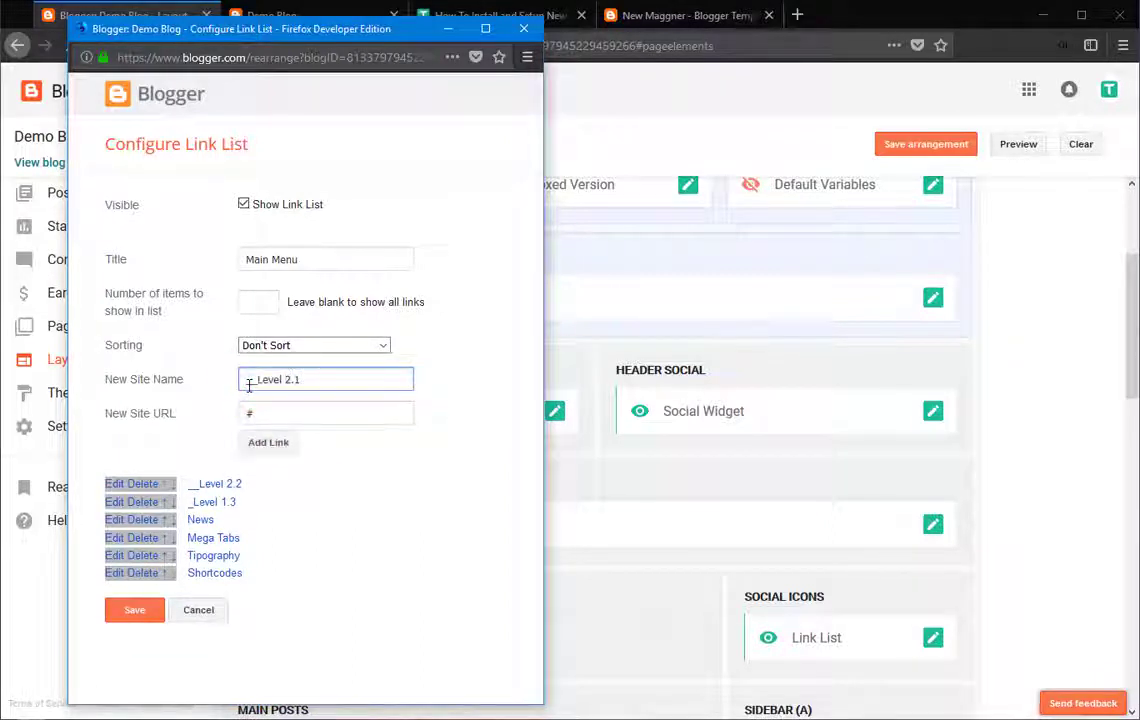
pyautogui.click(285, 441)
# Add a first-level sub-link named _Level 1.2 with the URL # to the Main Menu list.
pyautogui.tripleClick(297, 411)
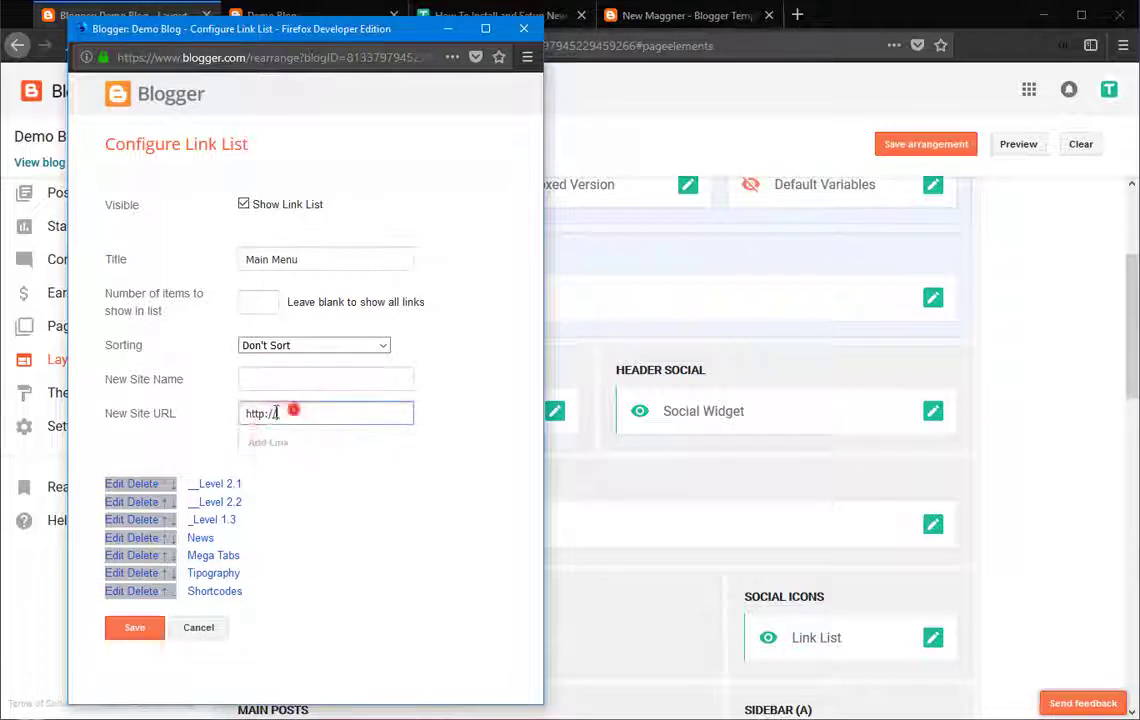
pyautogui.click(272, 377)
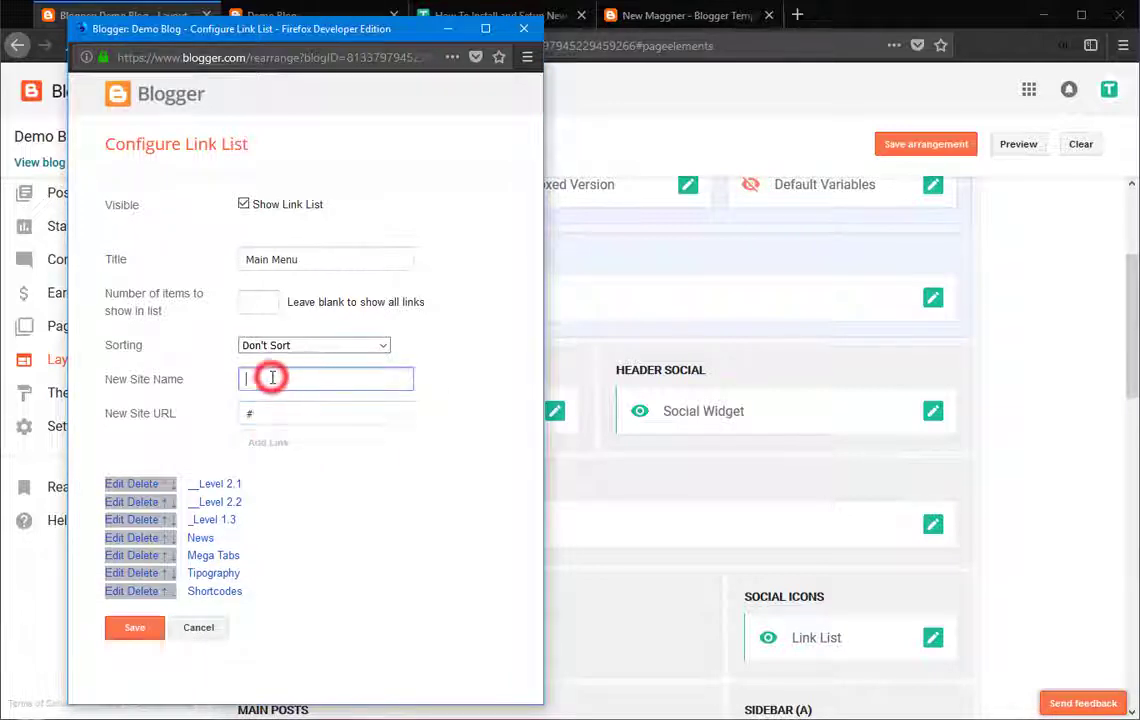
pyautogui.write('_Level 1.2')
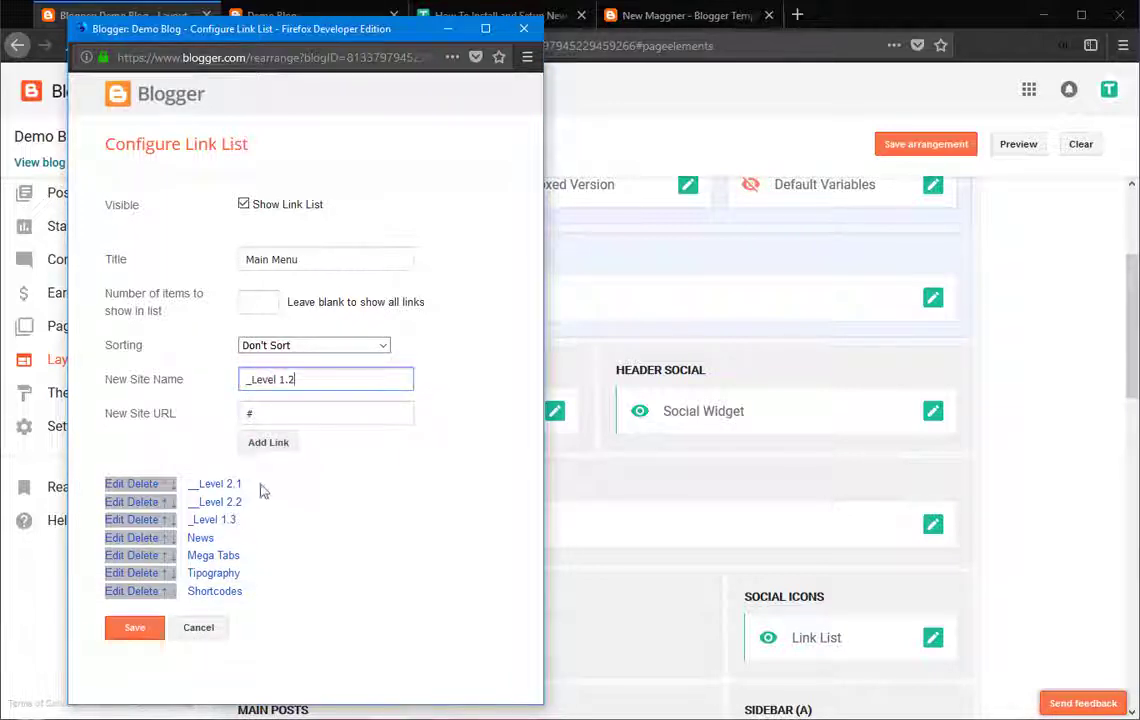
pyautogui.click(268, 442)
# Add a first-level sub-link named _Level 1.1 with the URL # to the Main Menu list.
pyautogui.tripleClick(288, 411)
pyautogui.write('#')
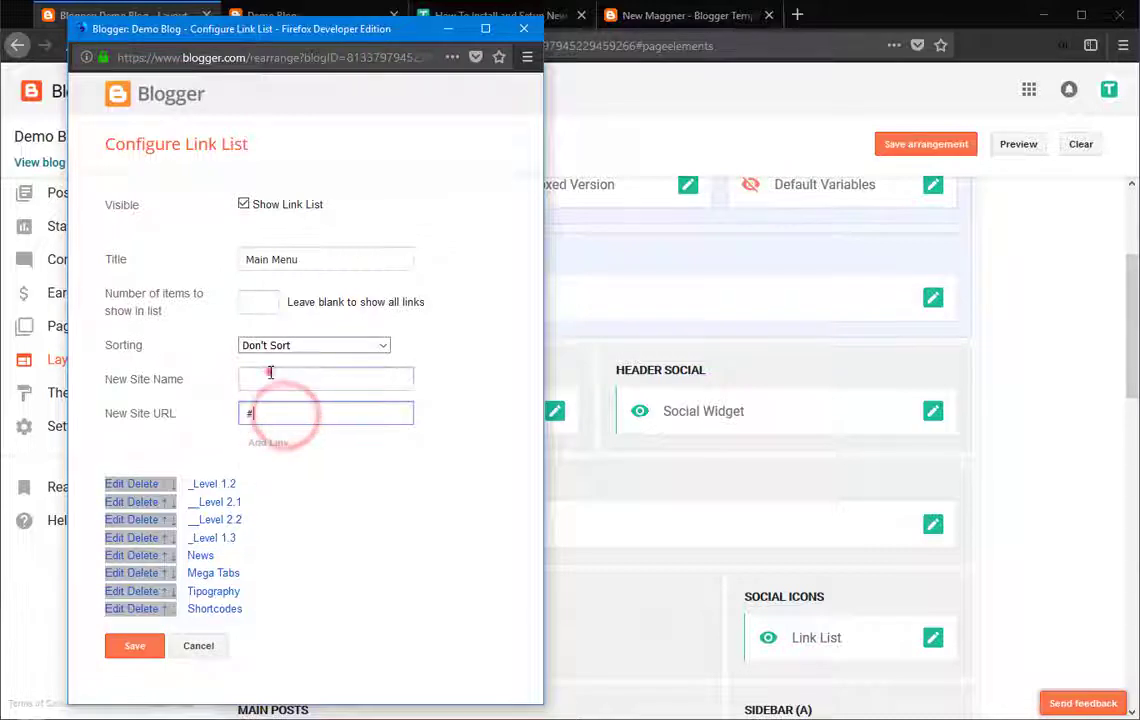
pyautogui.click(270, 375)
pyautogui.write('_Level 1.1')
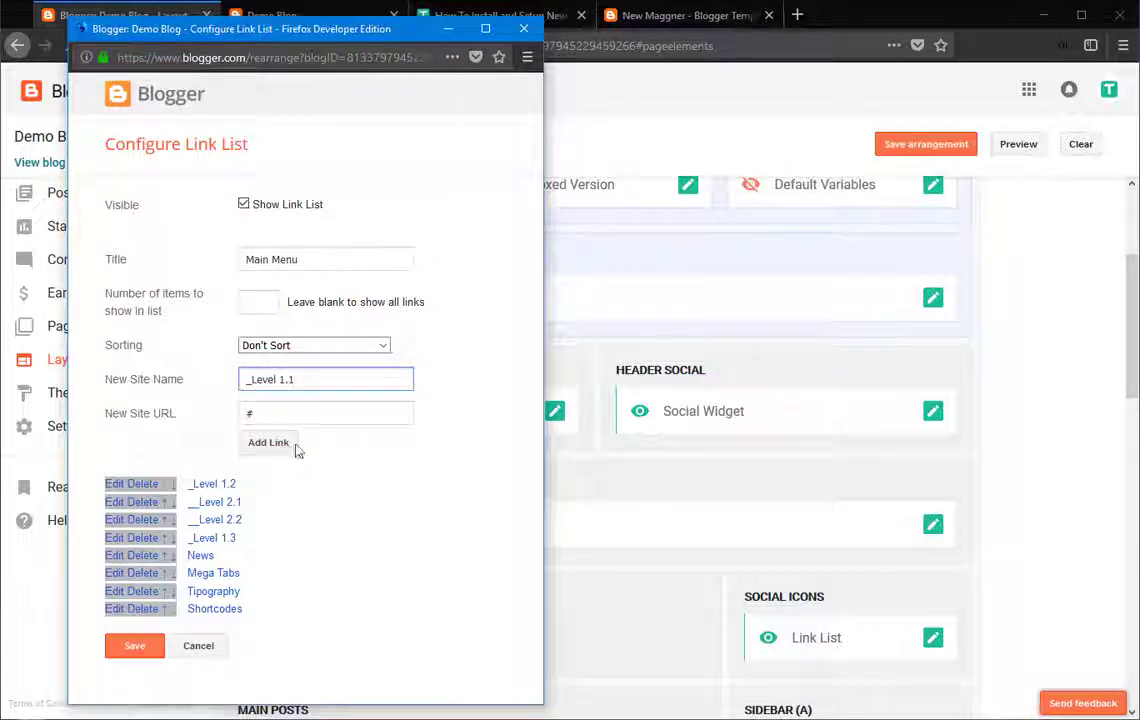
pyautogui.click(290, 446)
# Add a parent link named DropDown with the URL # above the sub-links in the Main Menu list.
pyautogui.click(282, 379)
pyautogui.write('D')
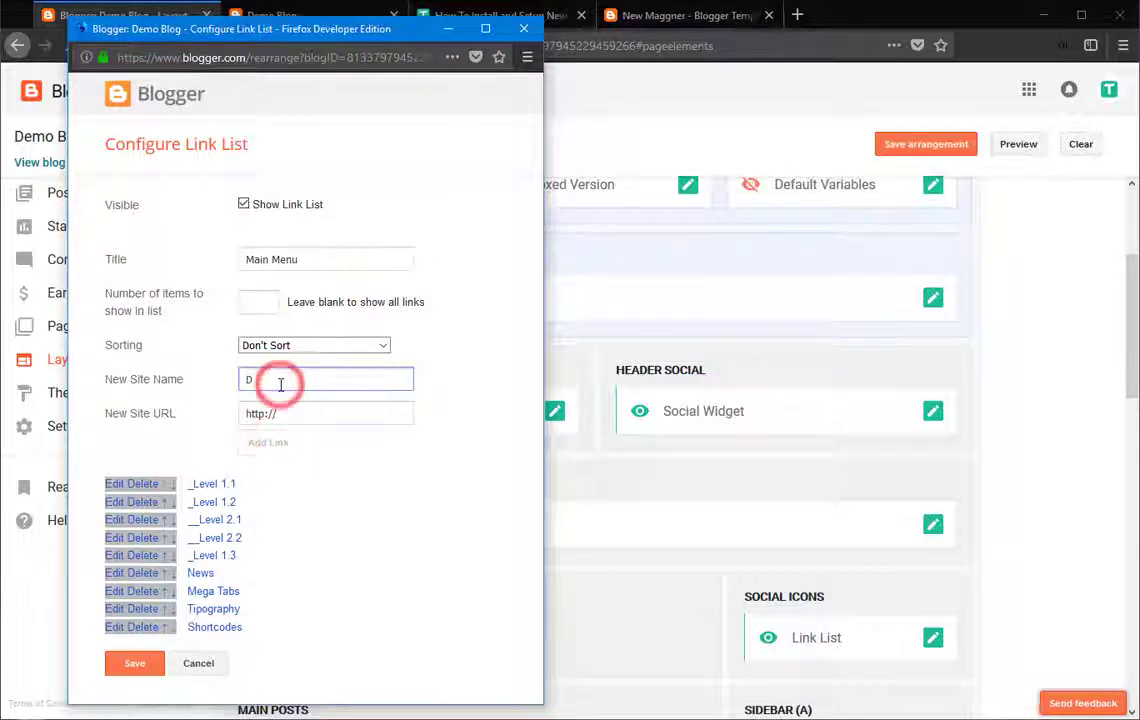
pyautogui.write('rop')
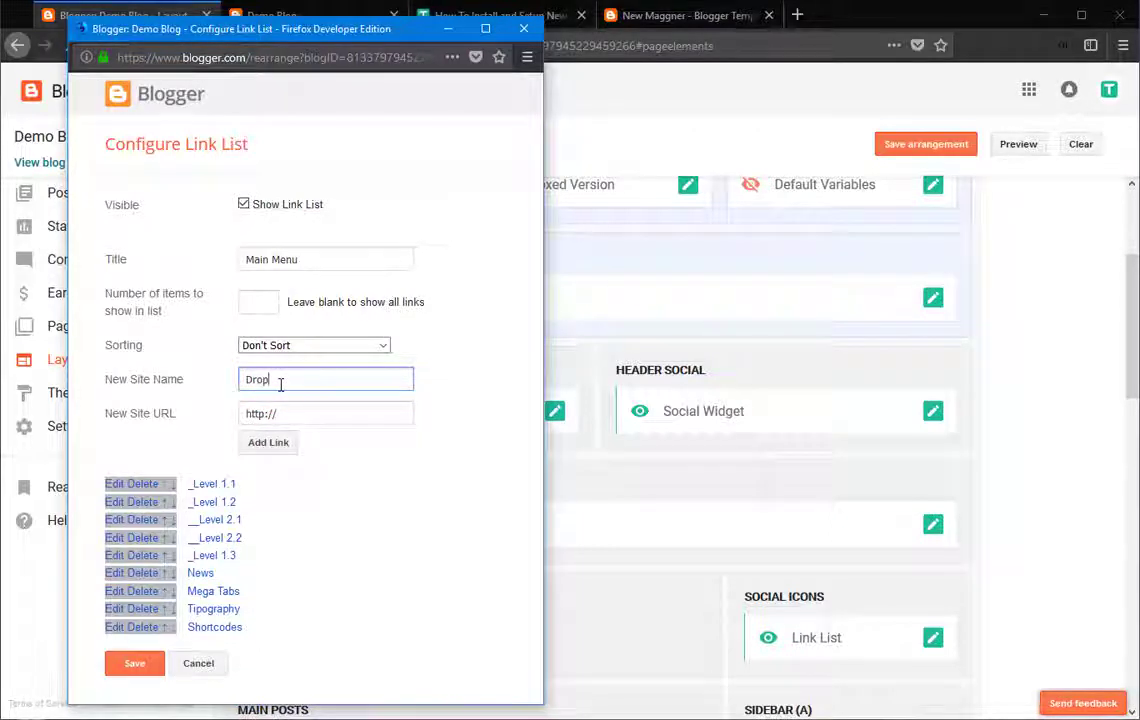
pyautogui.write('Down')
pyautogui.press('Tab')
pyautogui.press('Return')
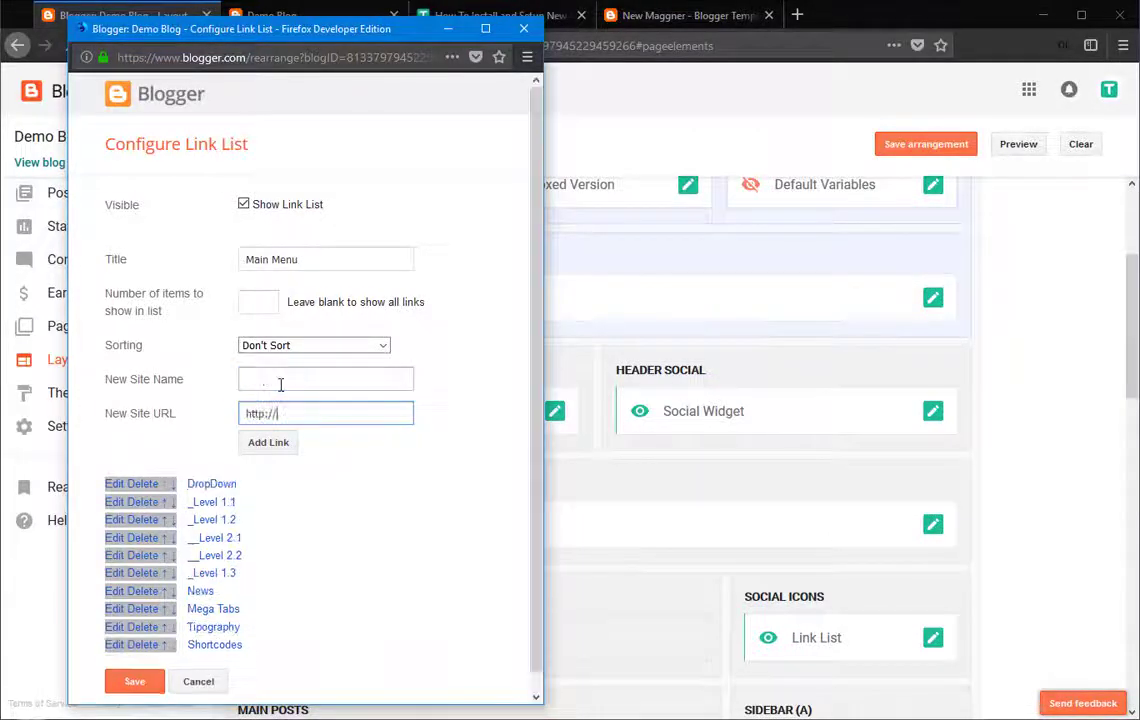
# Add a link named Home with the URL / to the Main Menu list, and save the gadget.
pyautogui.click(281, 381)
pyautogui.write('Home')
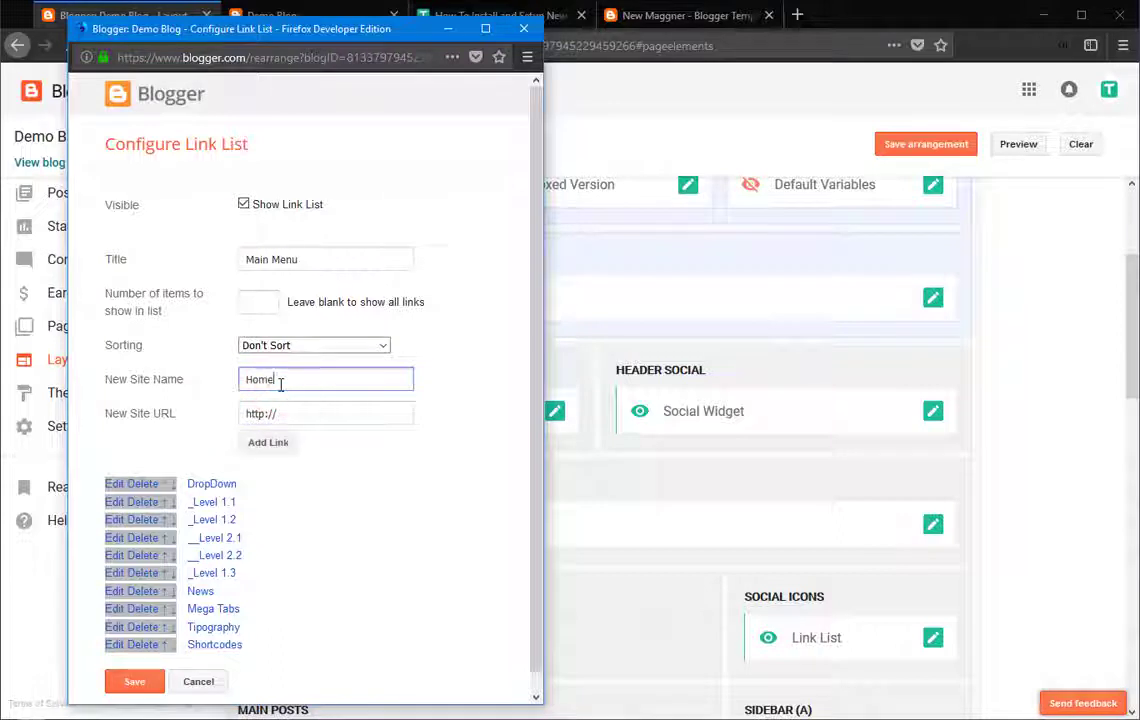
pyautogui.press('Tab')
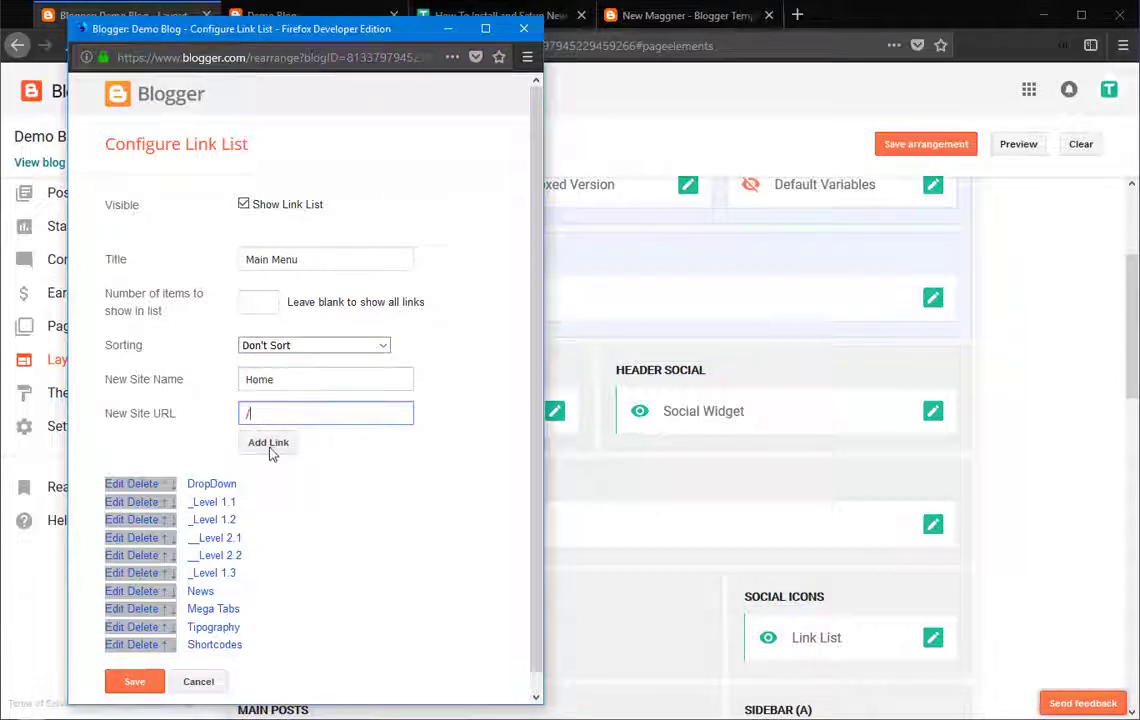
pyautogui.click(269, 446)
pyautogui.scroll(-1, 239, 496)
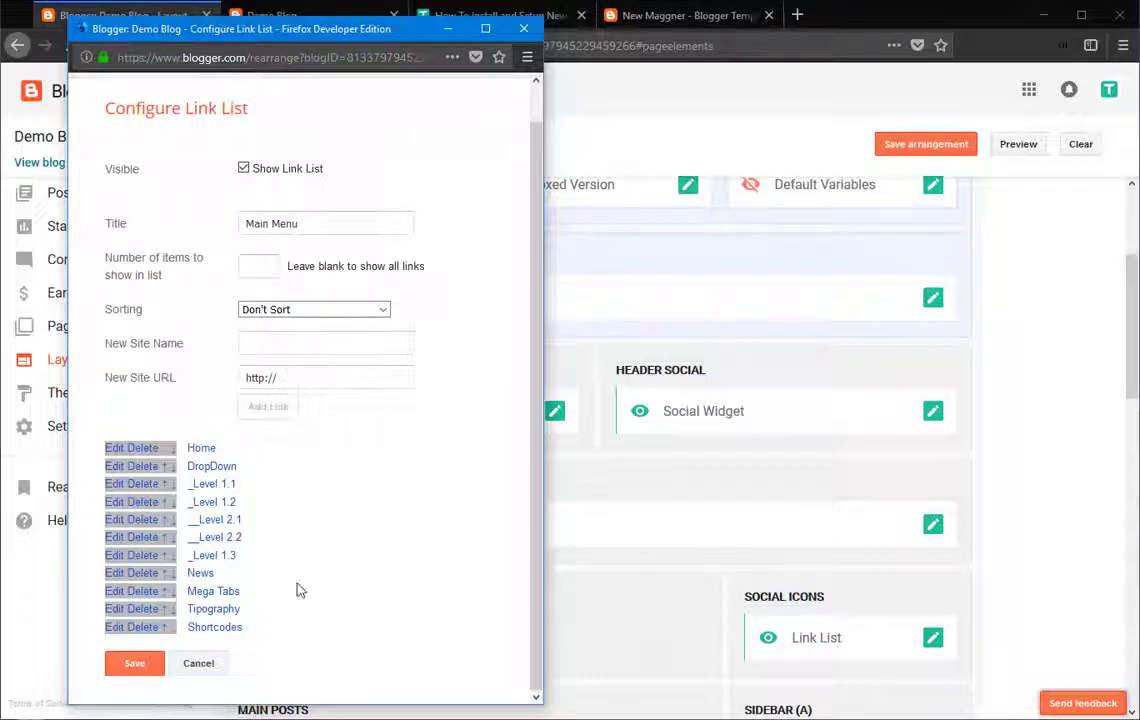
pyautogui.click(136, 667)
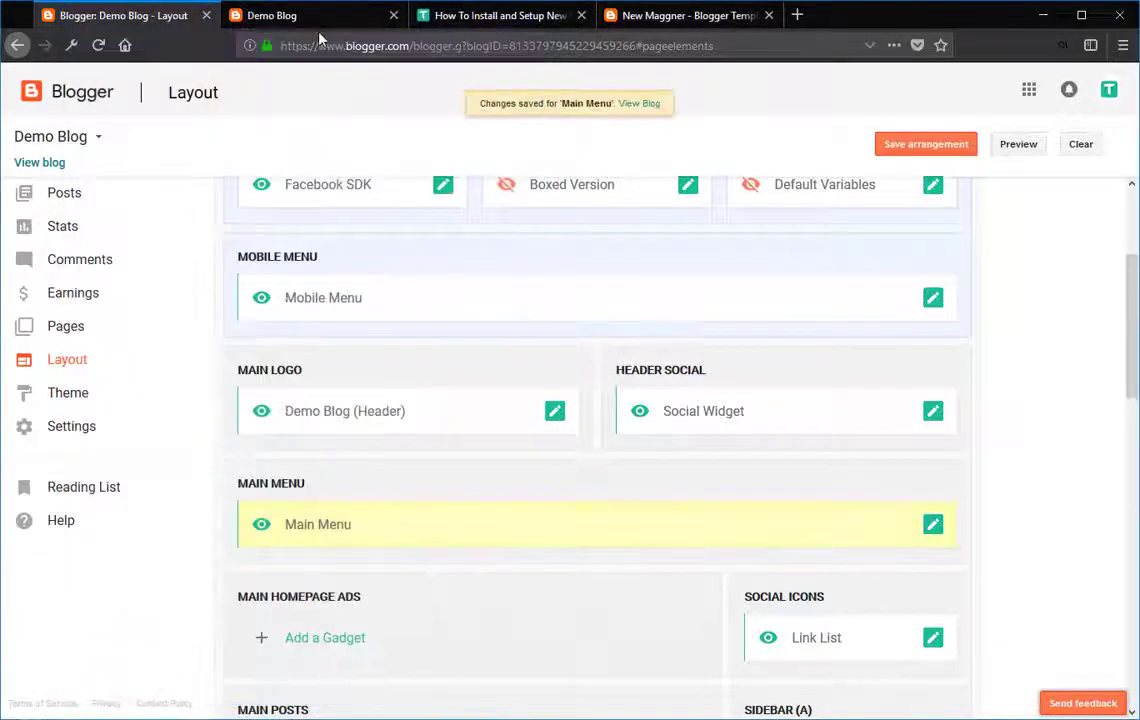
# Reload the demo blog and examine the first- and second-level links in the DropDown menu.
pyautogui.click(314, 20)
pyautogui.click(98, 46)
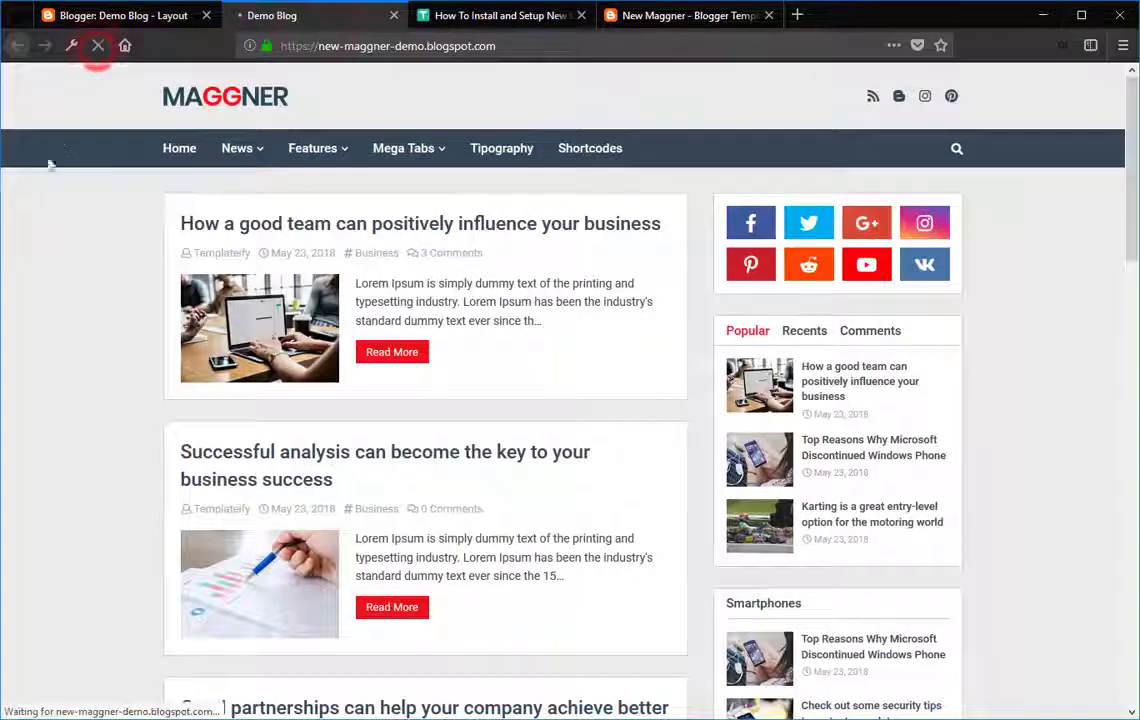
pyautogui.moveTo(222, 157)
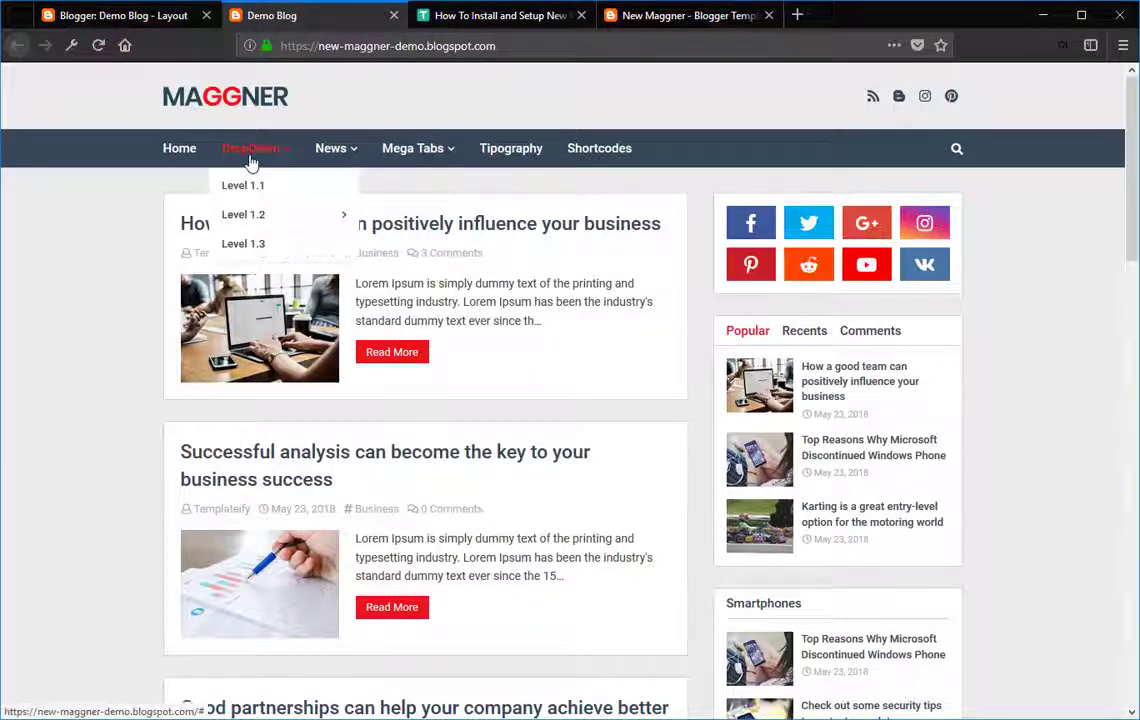
pyautogui.moveTo(255, 229)
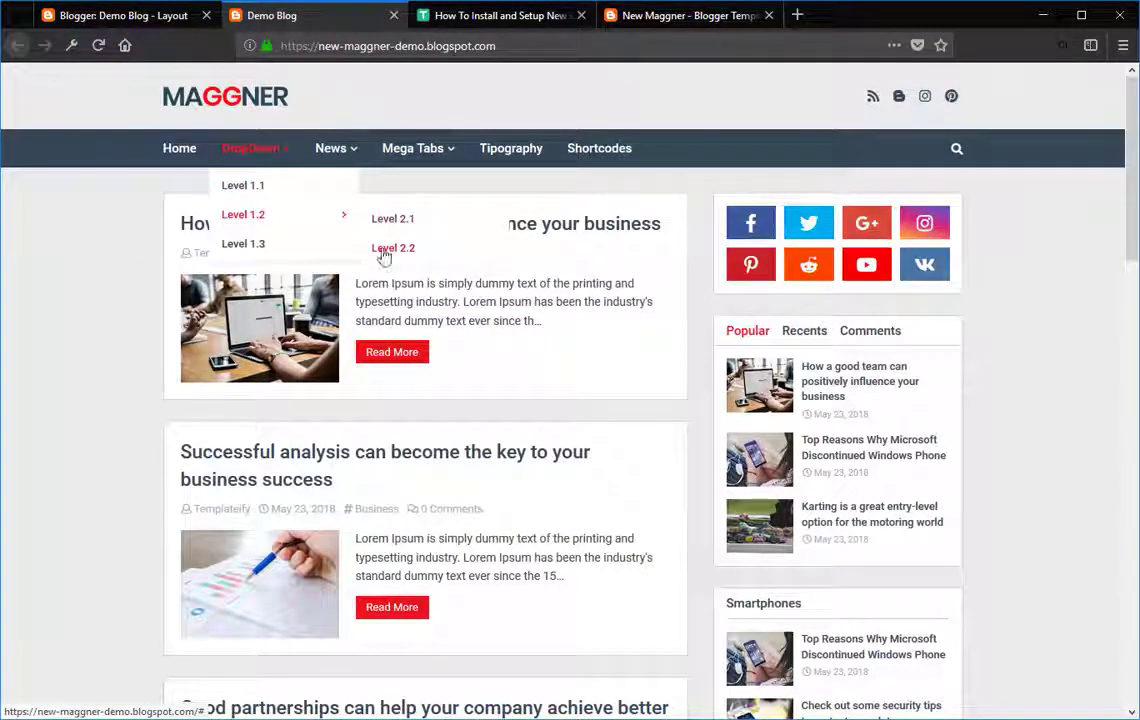
pyautogui.moveTo(330, 222)
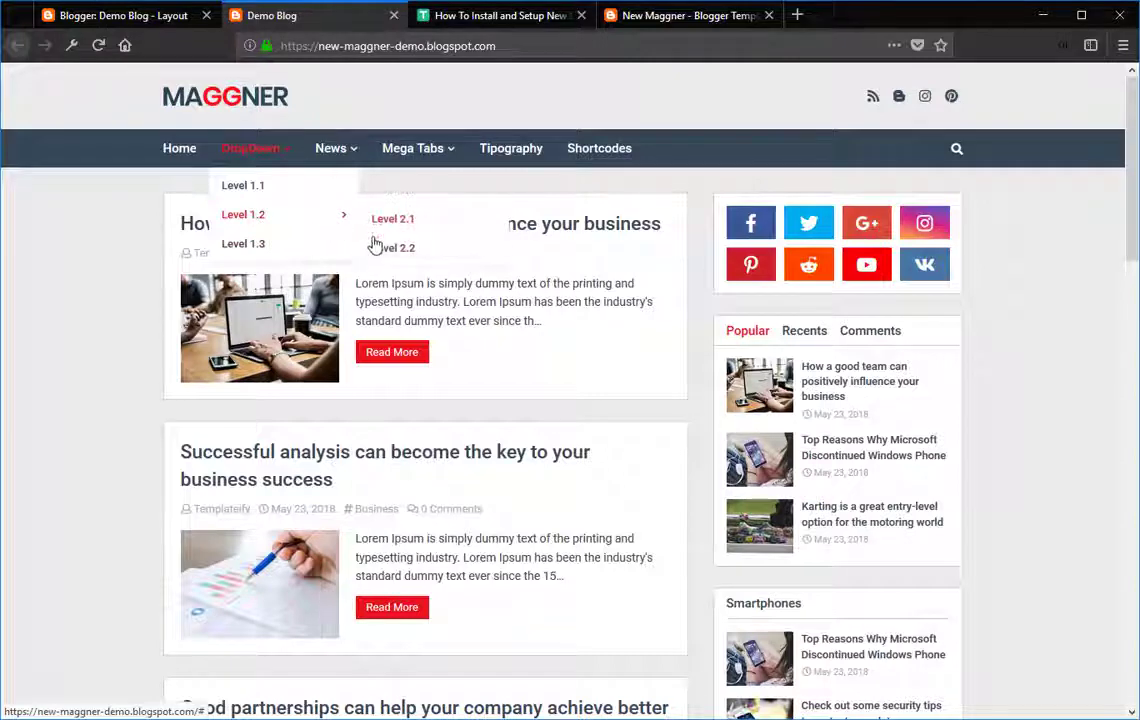
# Reopen the Main Menu gadget in the blog layout, delete the __Level 2.2 and __Level 2.1 links, and save.
pyautogui.click(158, 16)
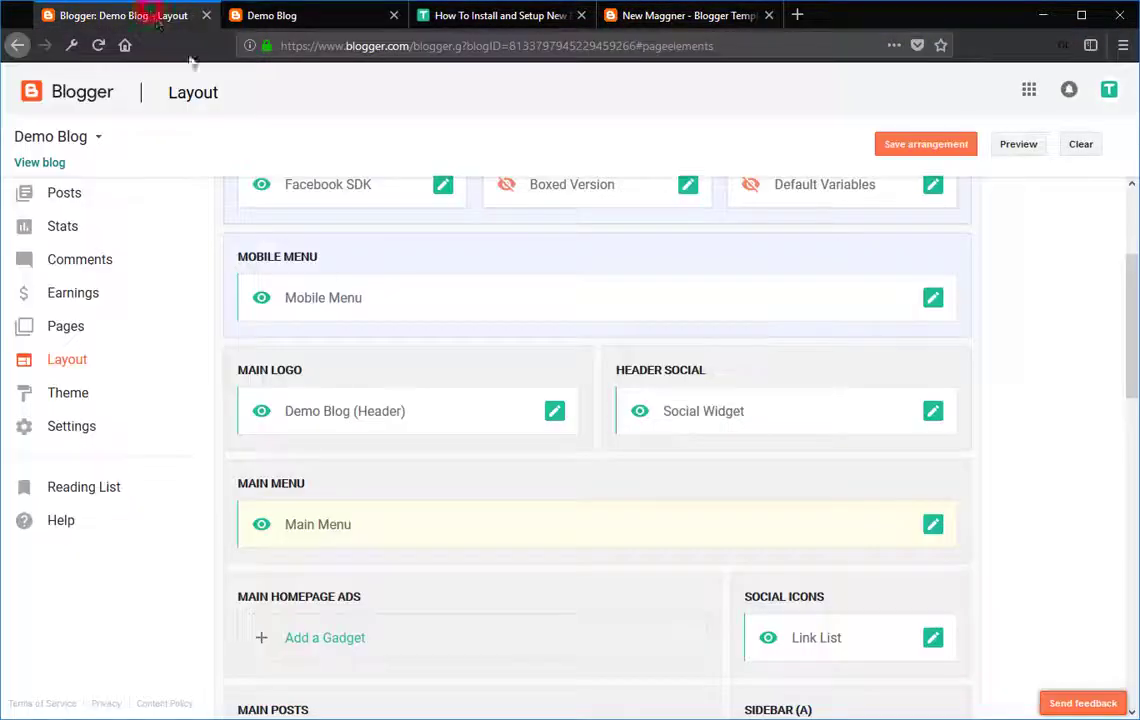
pyautogui.click(932, 526)
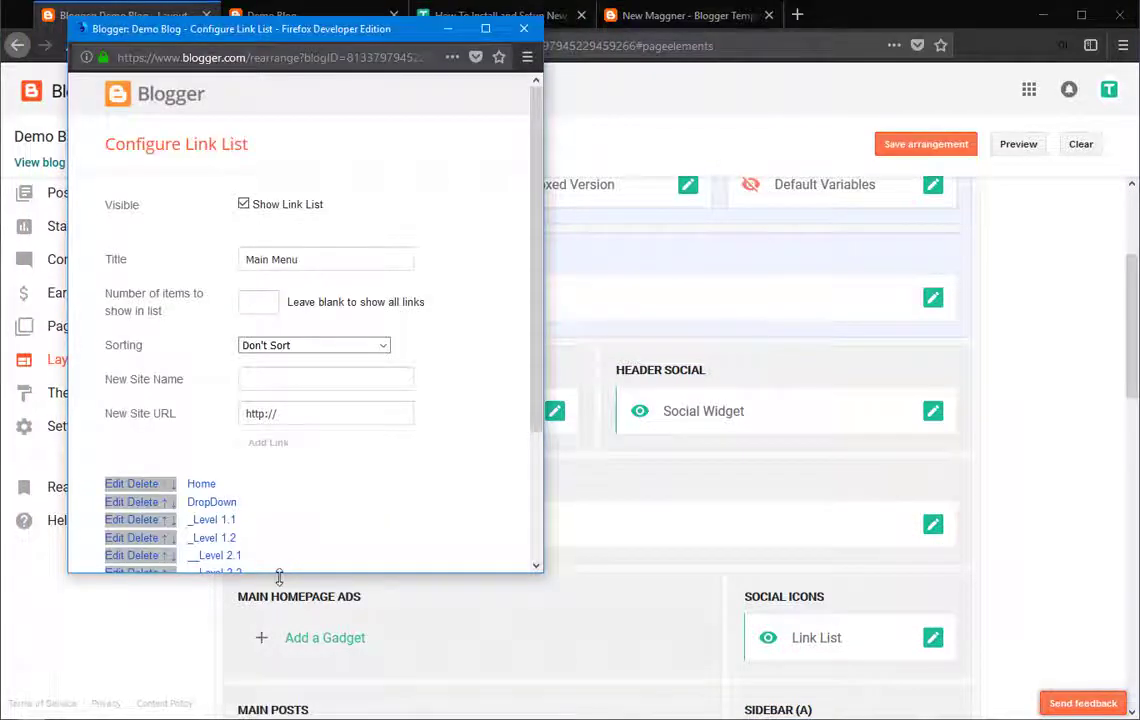
pyautogui.moveTo(279, 576); pyautogui.dragTo(272, 714)
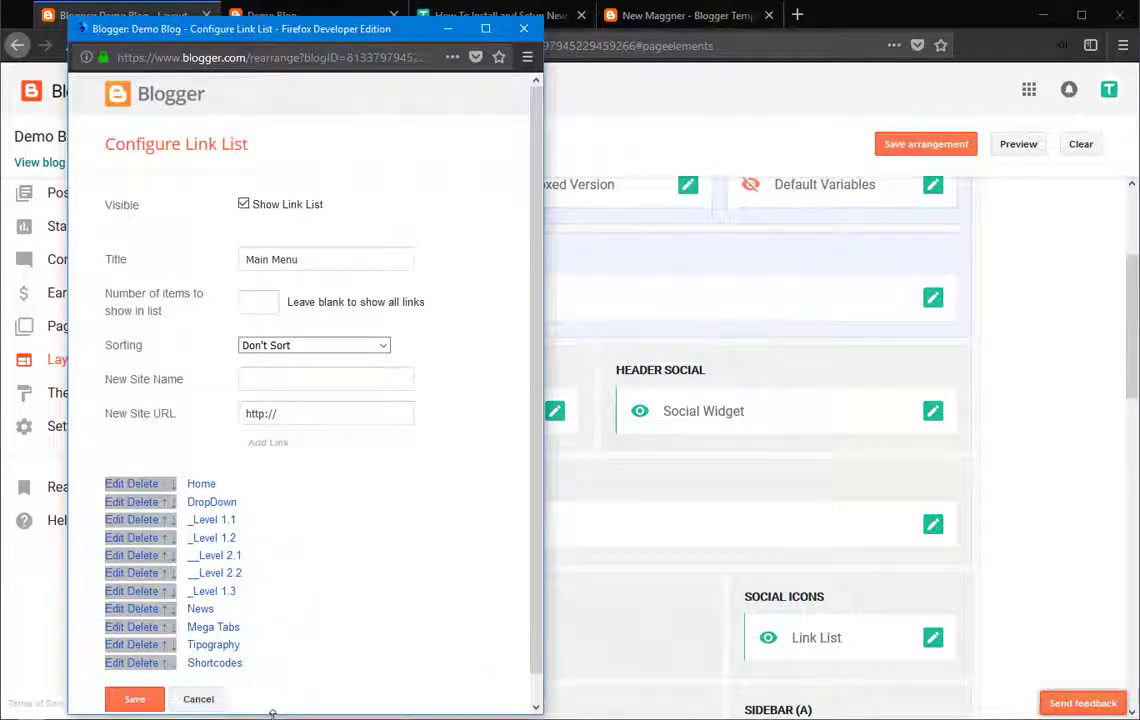
pyautogui.click(145, 573)
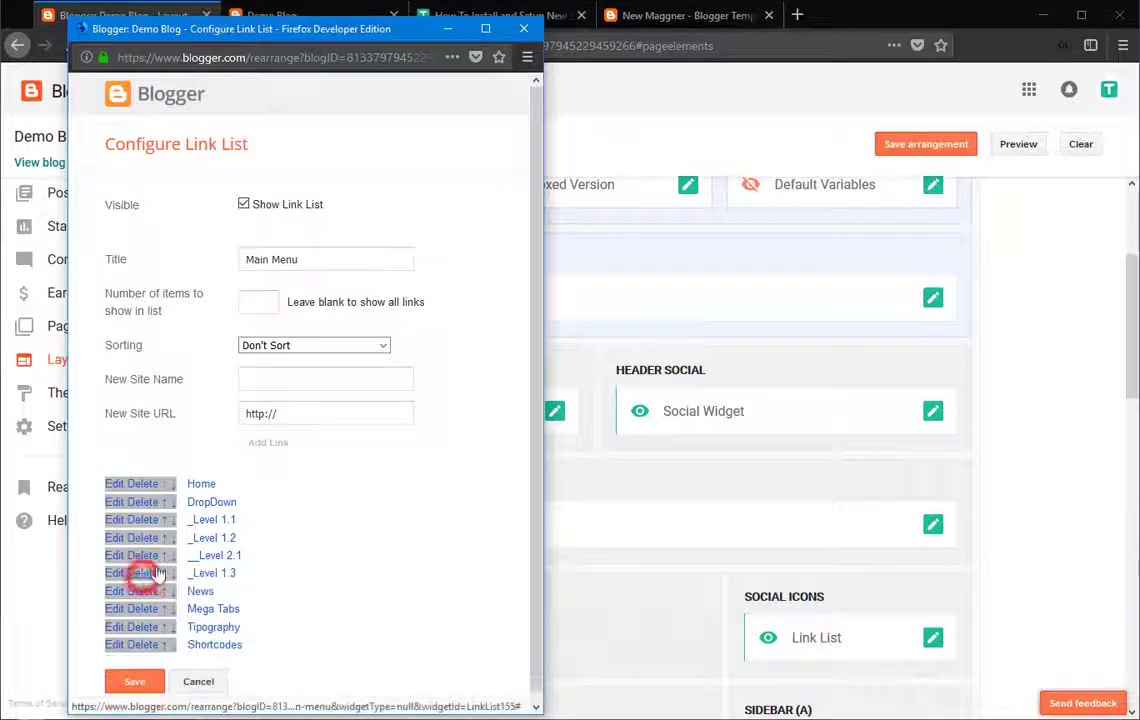
pyautogui.click(145, 555)
pyautogui.click(158, 666)
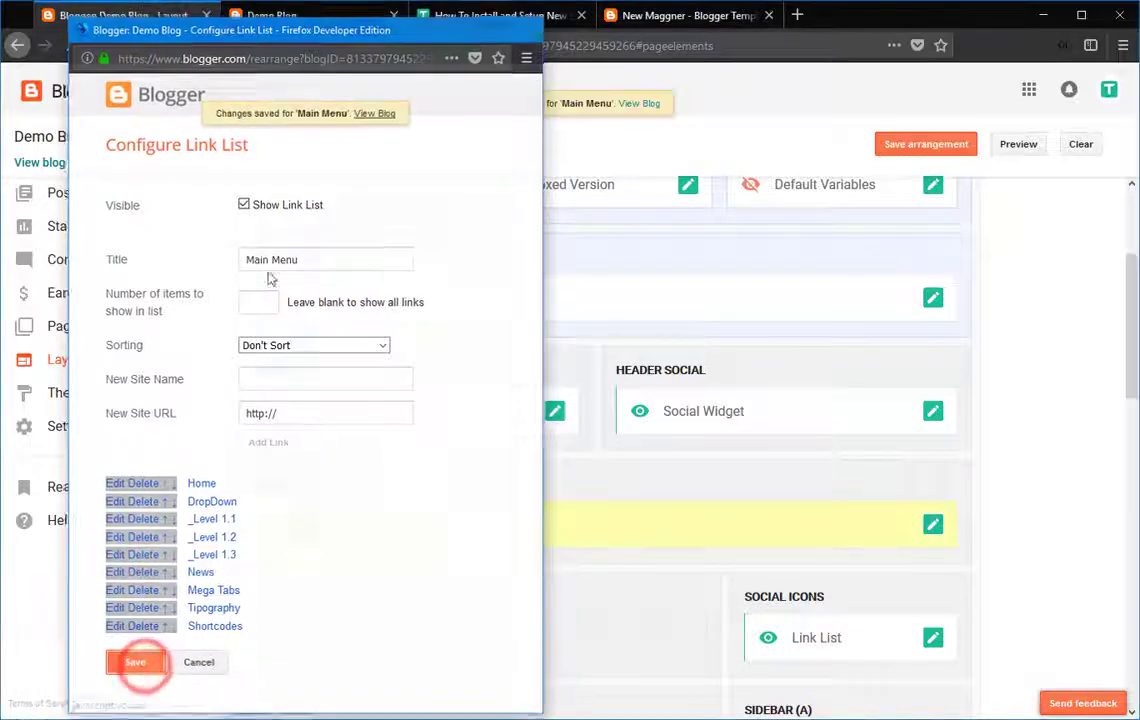
# Reload the demo blog and check the DropDown sub-links and the News mega menu.
pyautogui.click(265, 15)
pyautogui.click(98, 44)
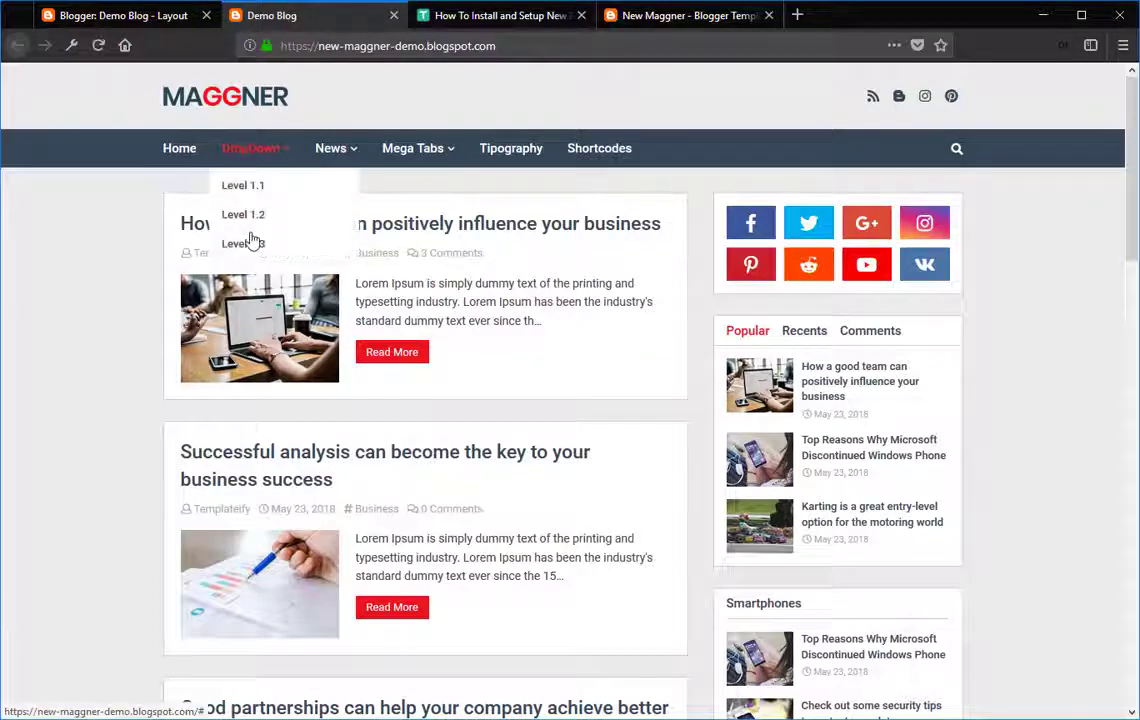
pyautogui.moveTo(322, 160)
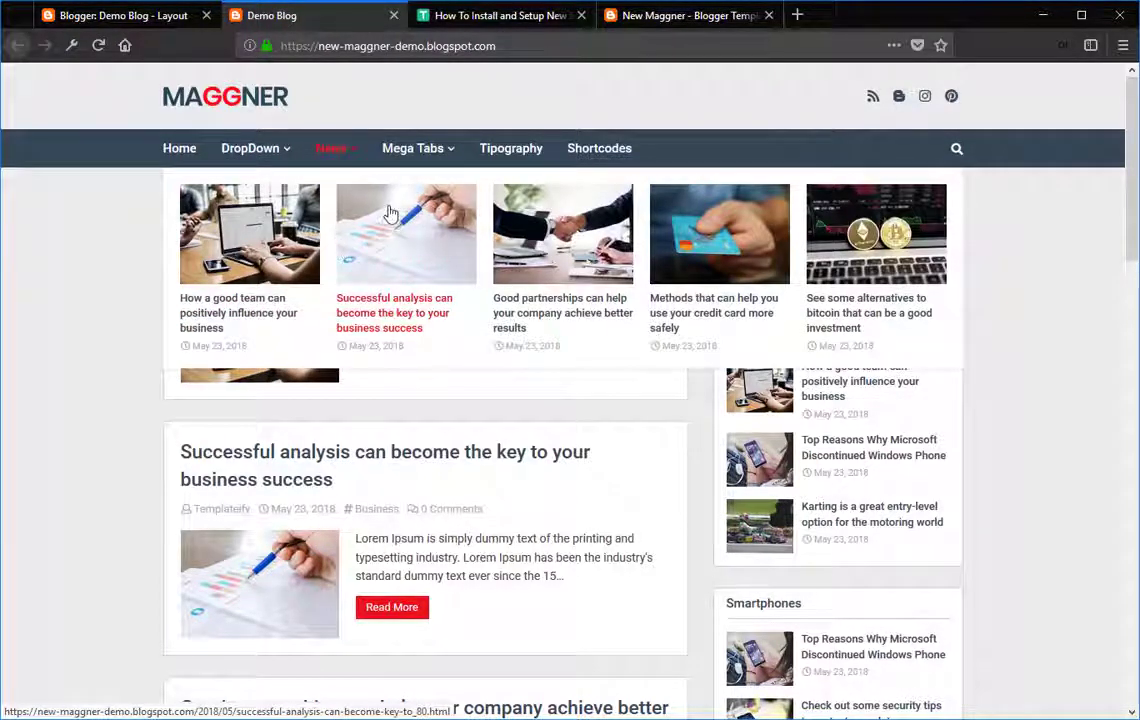
# Read the template setup guide's MegaMenu options, covering the shortcode structure, the mSimple and mTabs examples, and the link list widget settings.
pyautogui.click(448, 20)
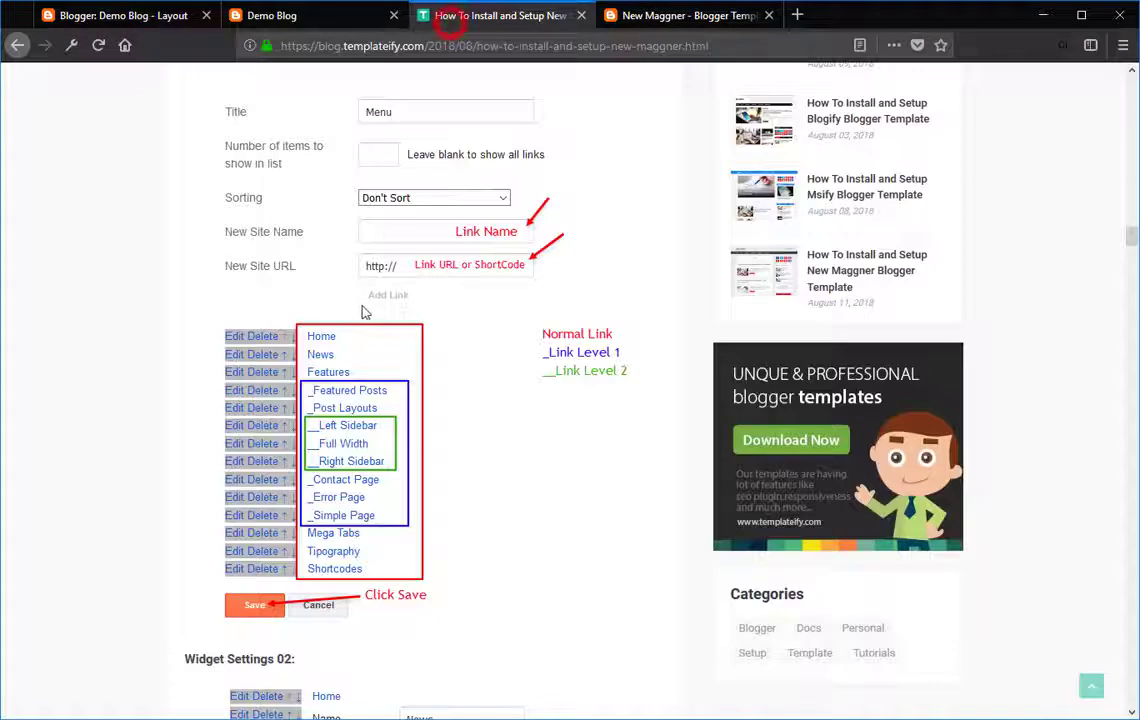
pyautogui.scroll(8, 360, 314)
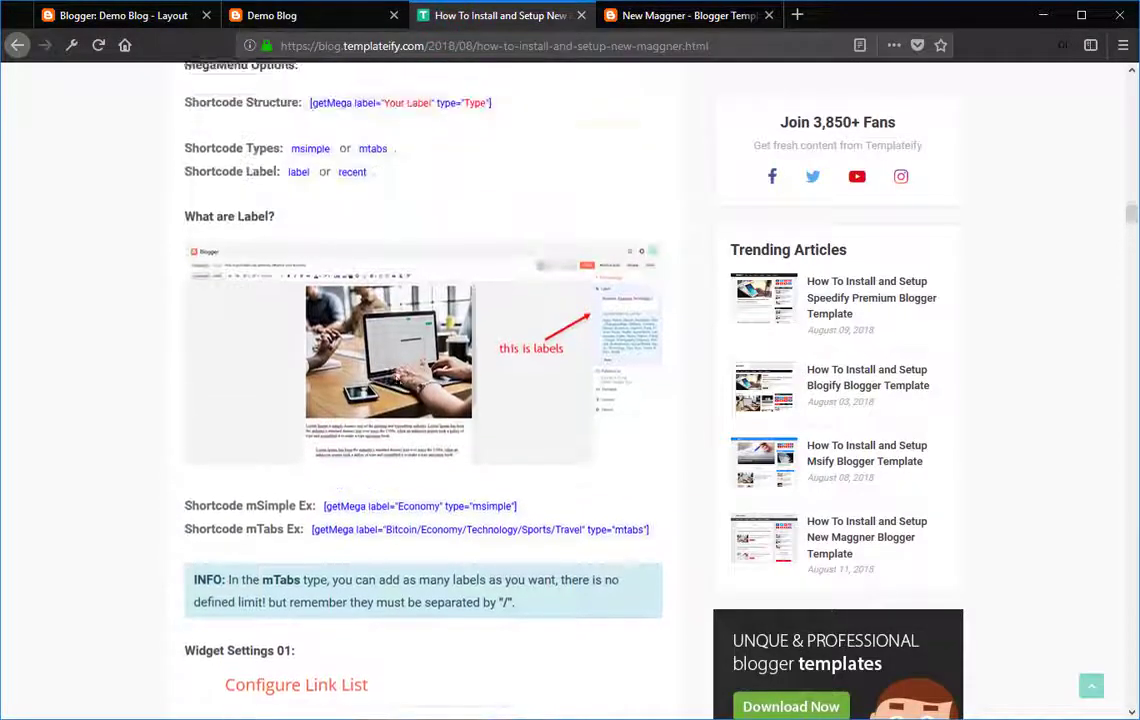
pyautogui.moveTo(187, 227); pyautogui.dragTo(300, 228)
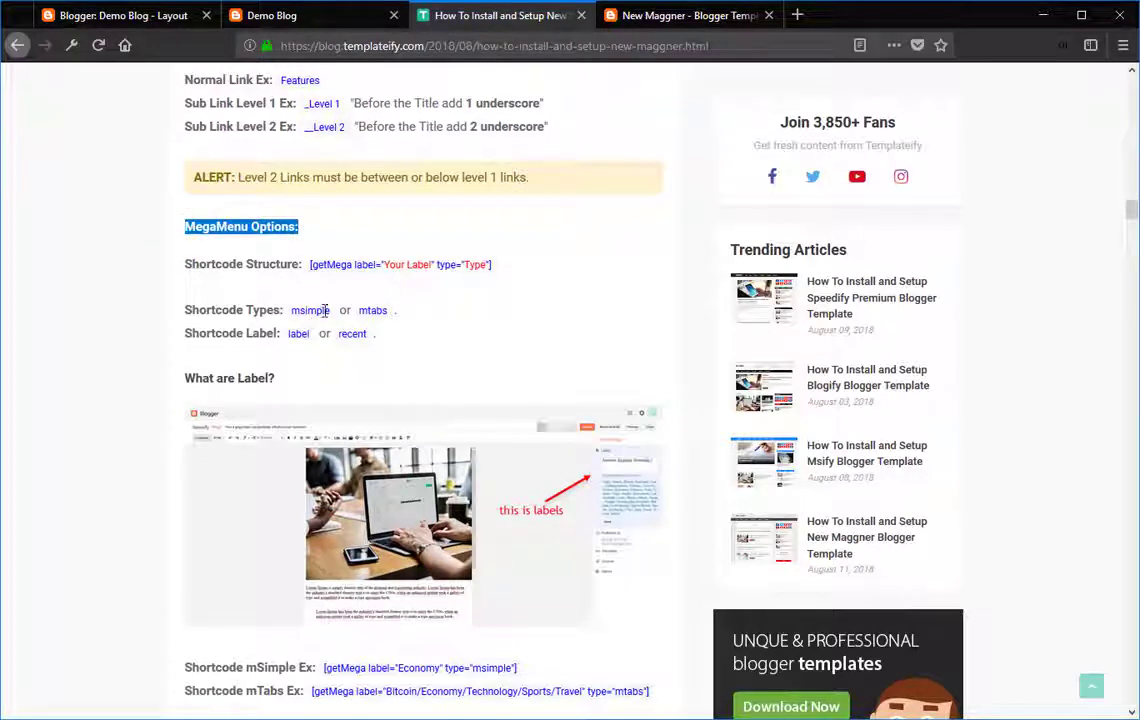
pyautogui.click(321, 310)
pyautogui.scroll(-2, 310, 287)
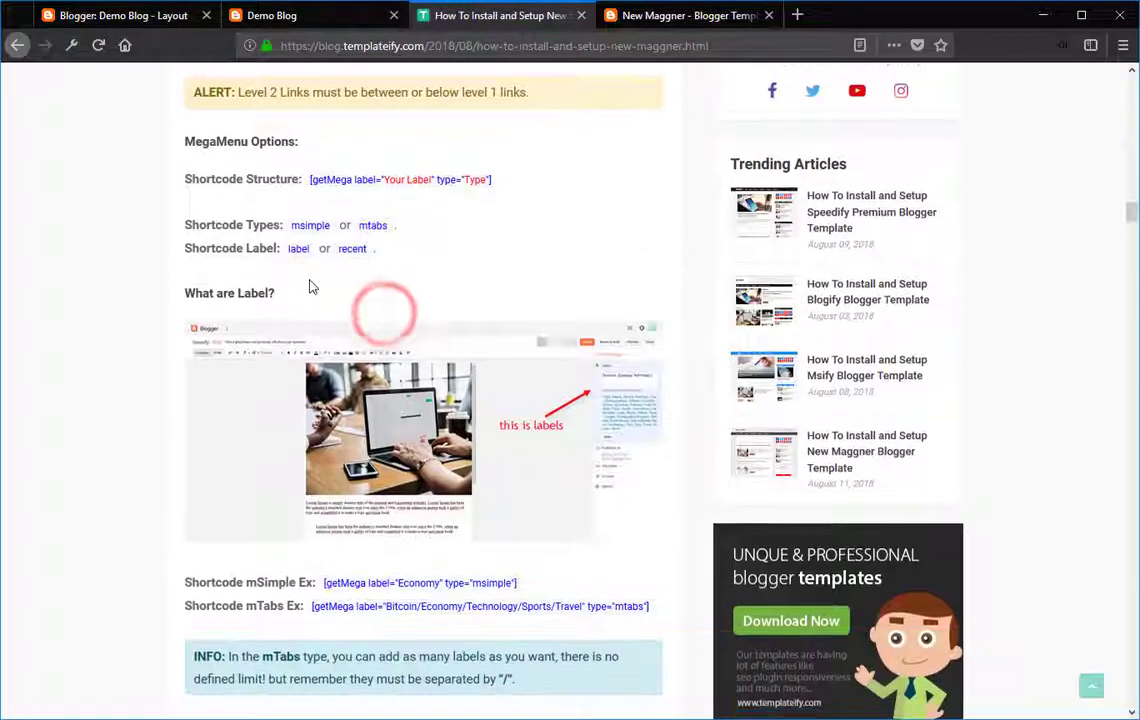
pyautogui.scroll(-5, 335, 290)
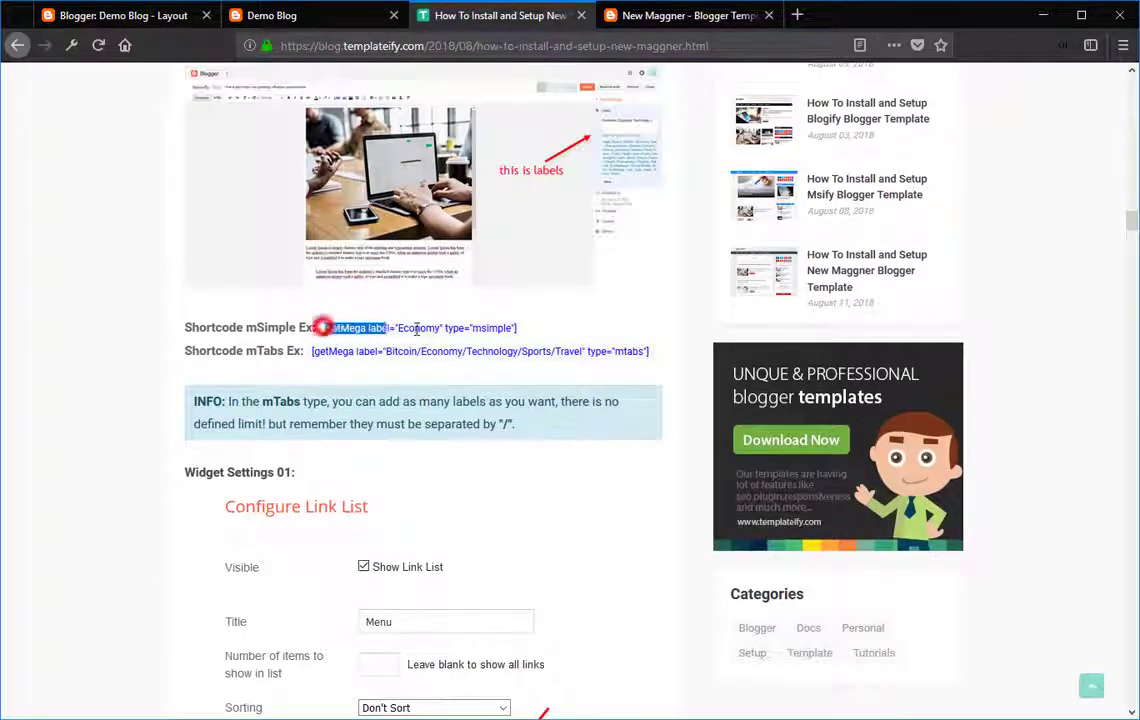
pyautogui.moveTo(416, 329); pyautogui.dragTo(517, 328)
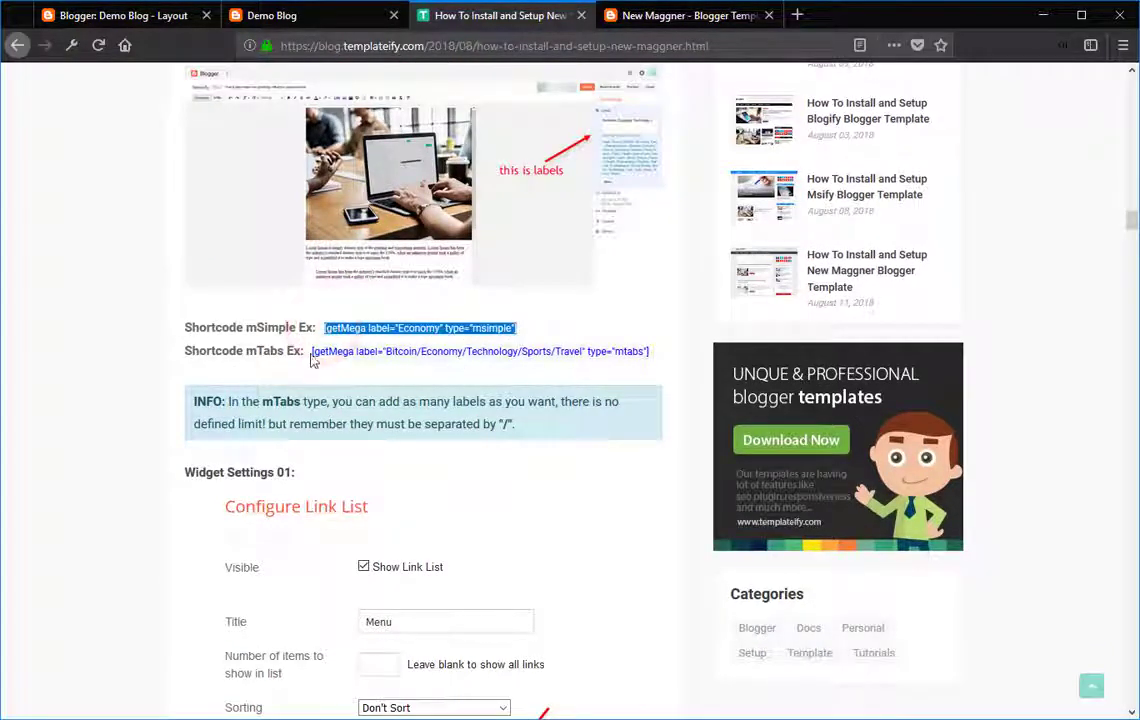
pyautogui.moveTo(311, 351); pyautogui.dragTo(648, 354)
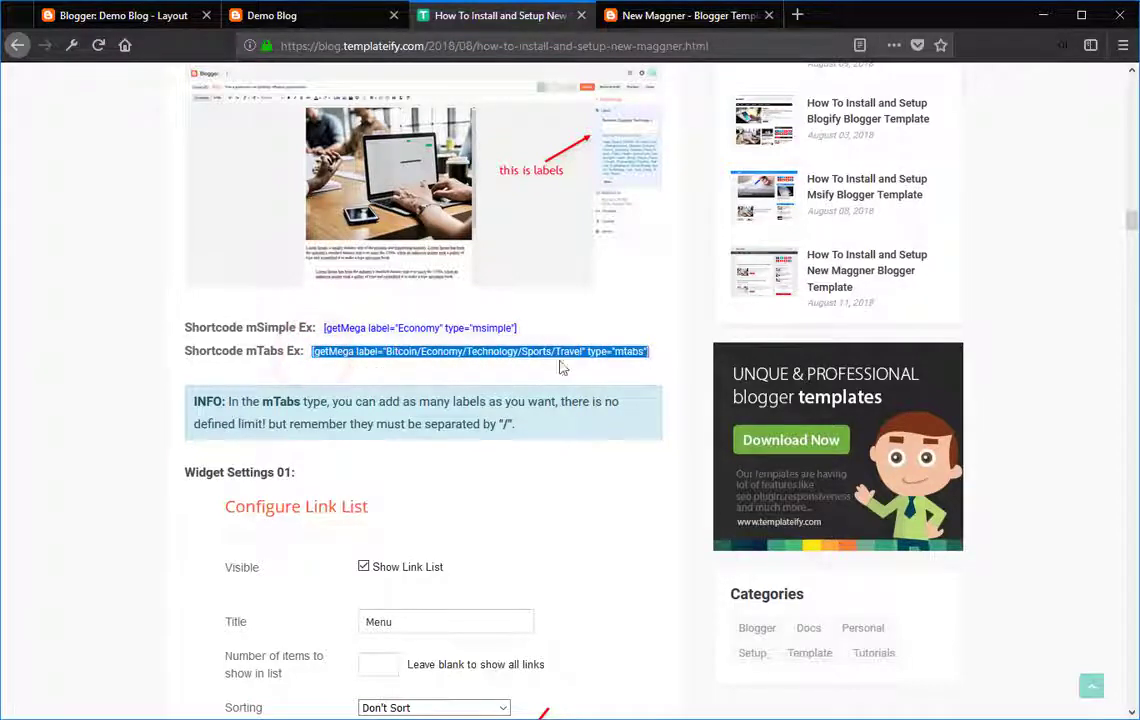
pyautogui.click(336, 390)
pyautogui.scroll(-10, 331, 386)
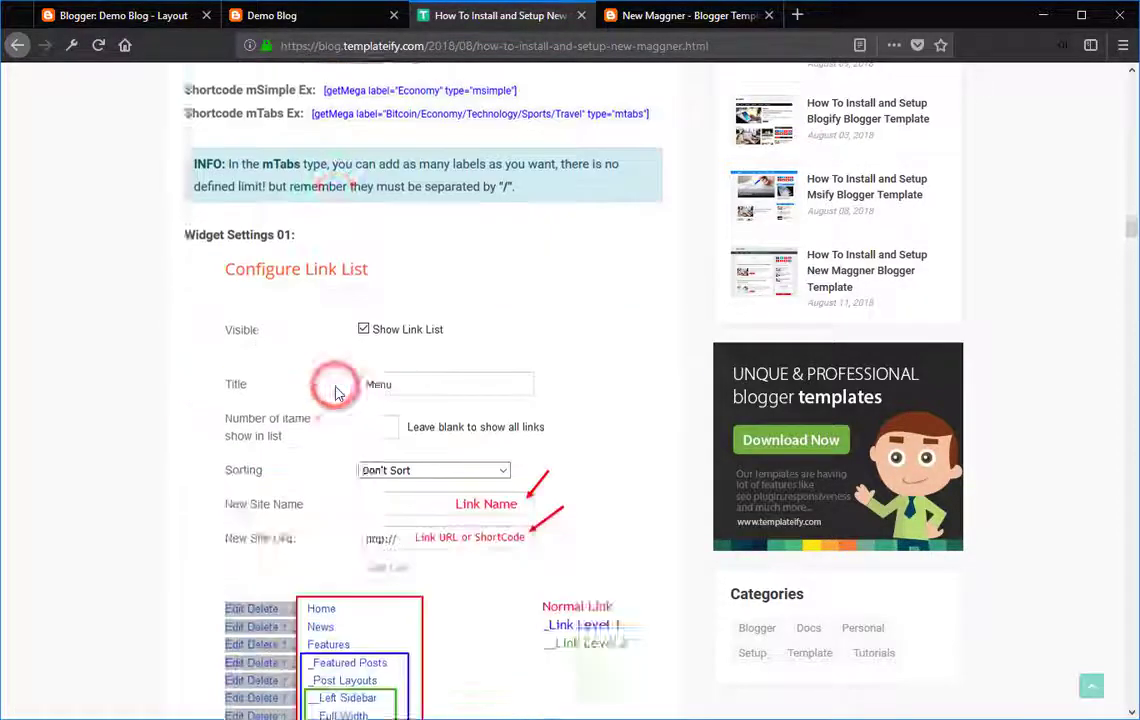
pyautogui.scroll(-9, 313, 392)
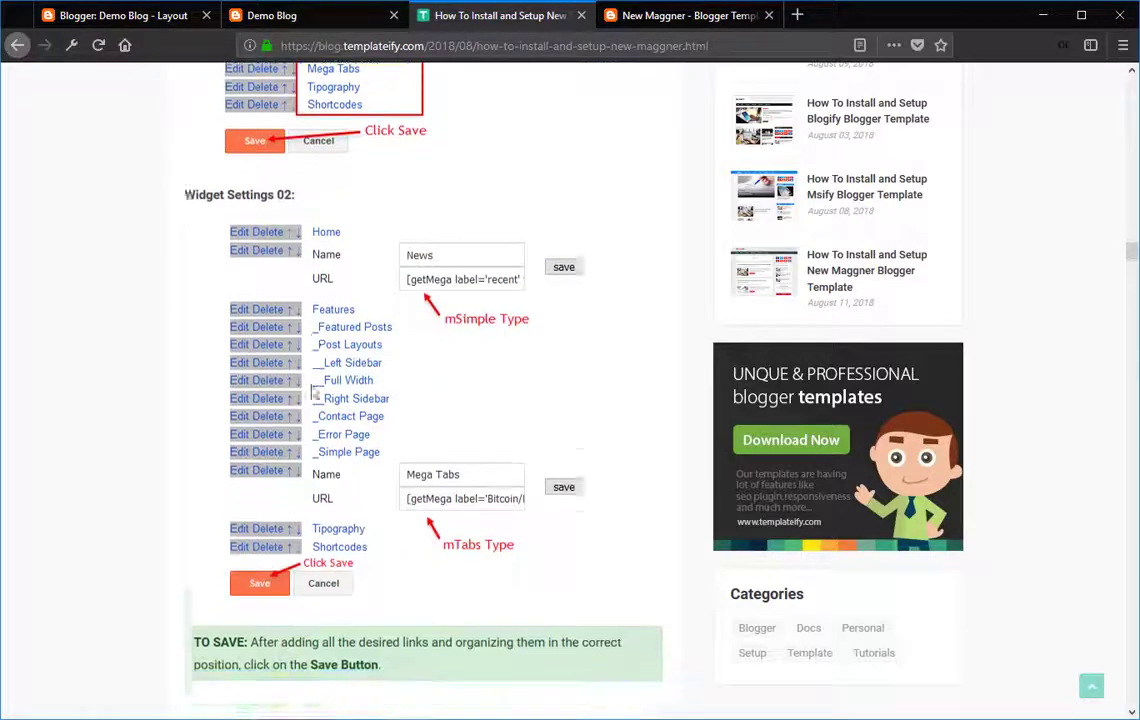
# Select the mSimple shortcode example in the setup guide and open the Main Menu gadget in the blog layout.
pyautogui.scroll(18, 378, 340)
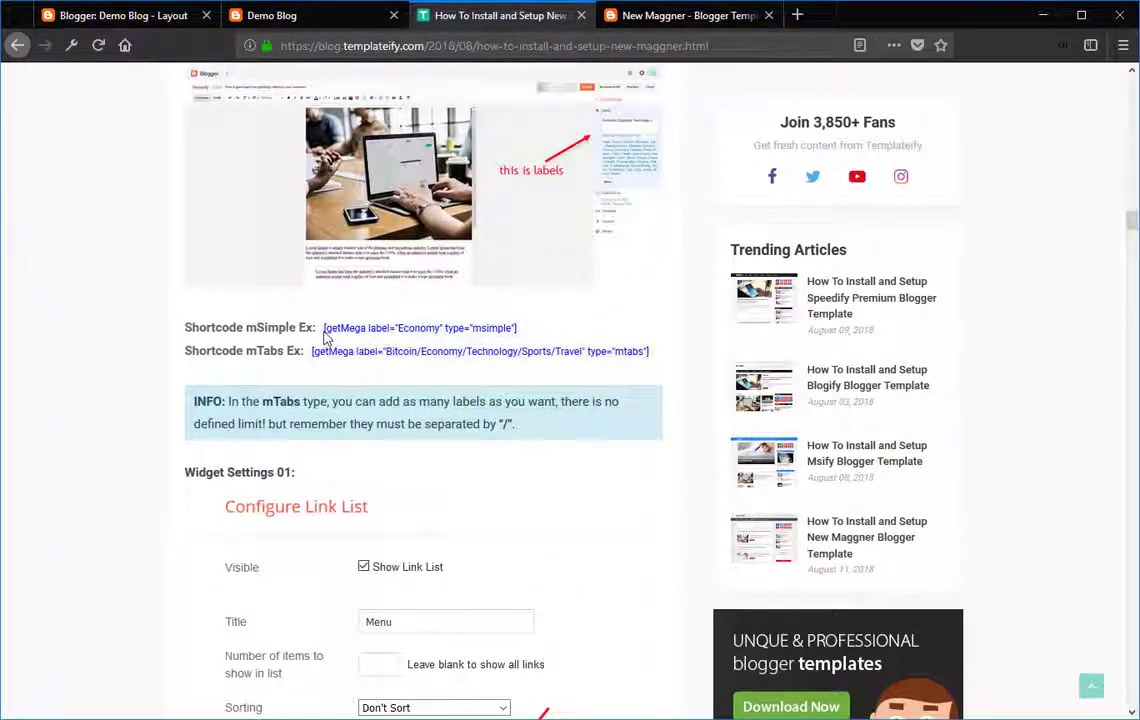
pyautogui.moveTo(325, 329); pyautogui.dragTo(516, 329)
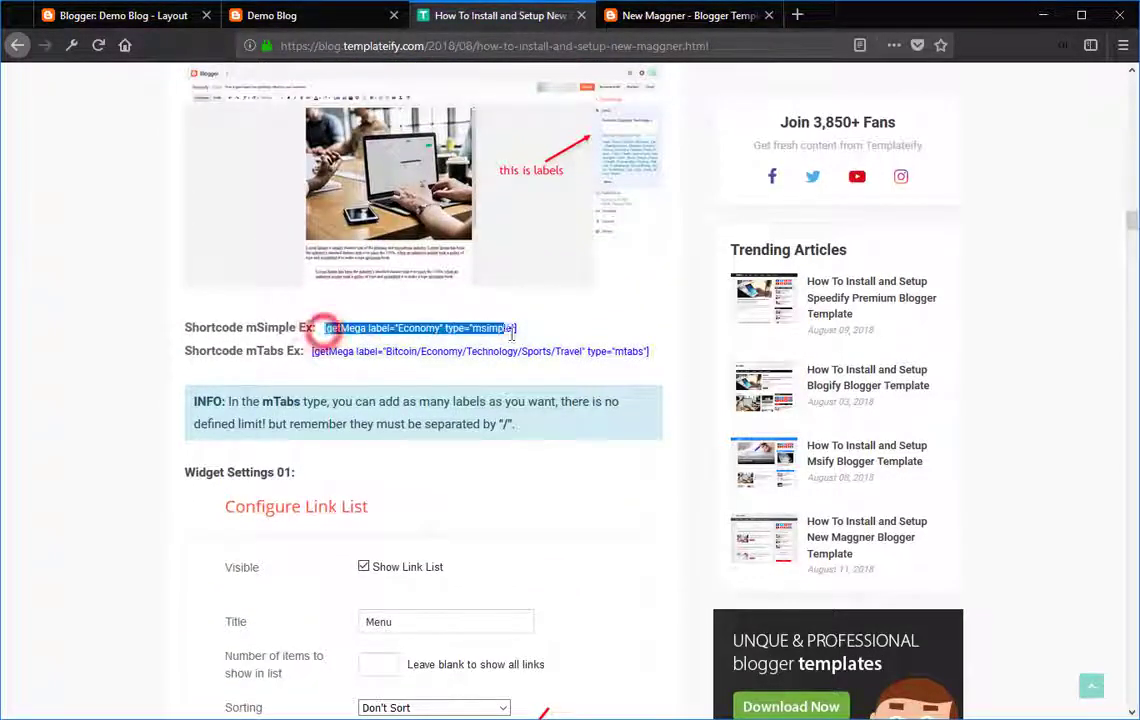
pyautogui.click(166, 18)
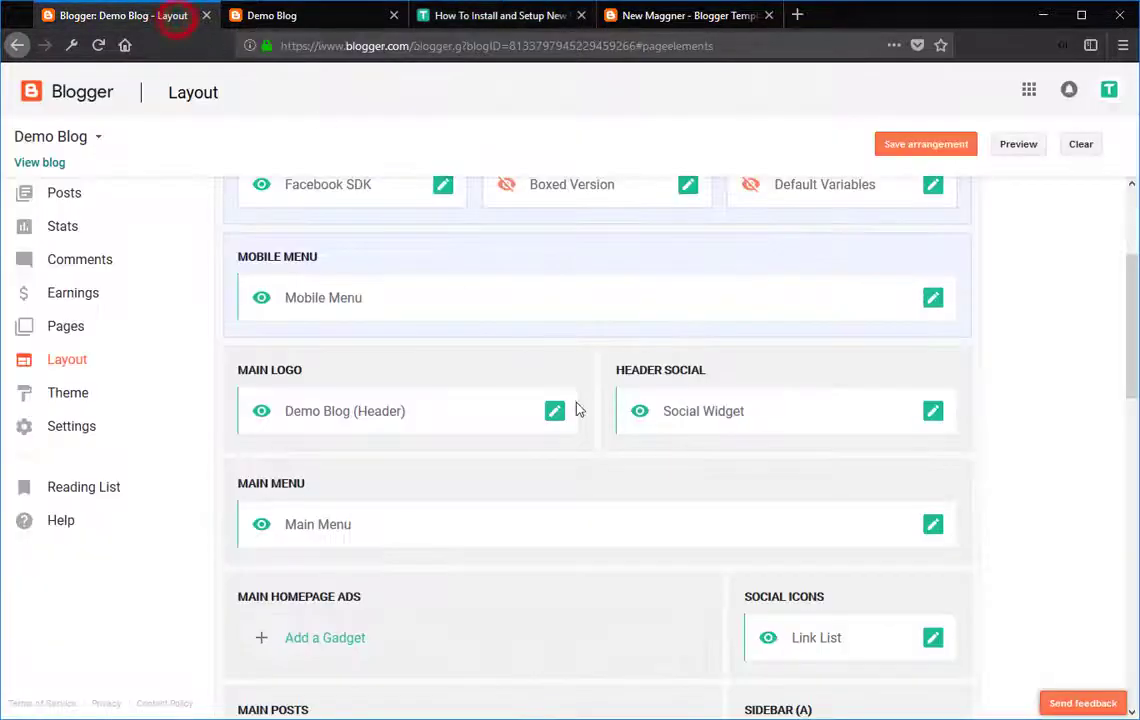
pyautogui.click(932, 525)
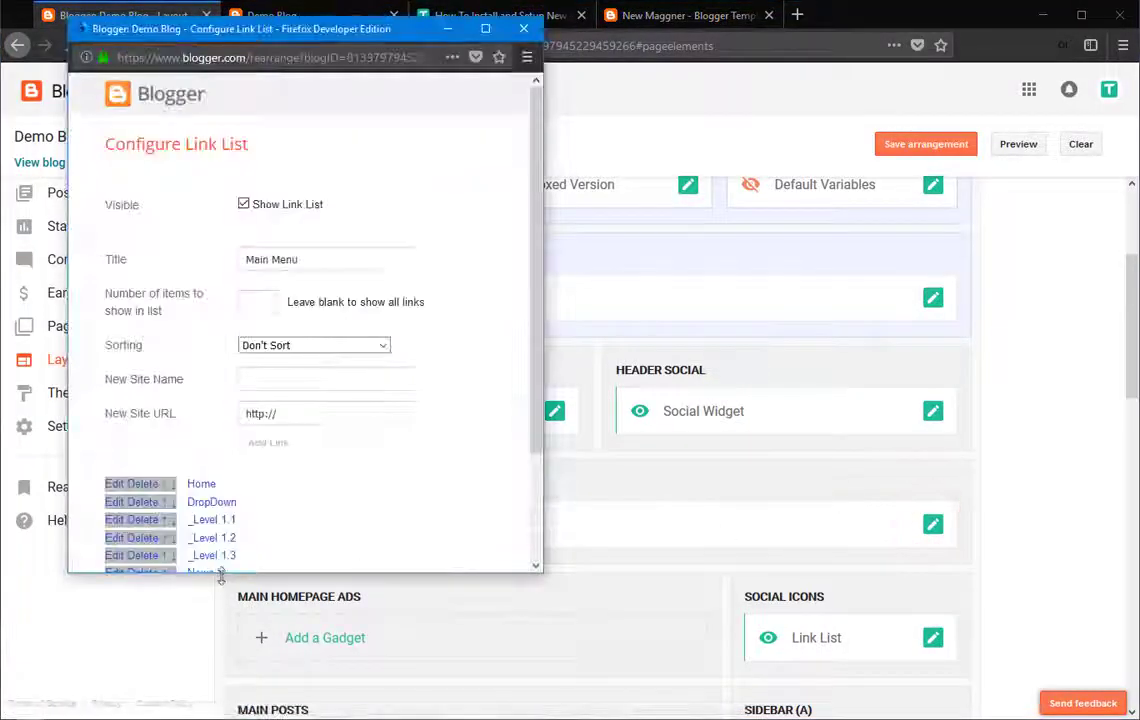
pyautogui.click(221, 576)
pyautogui.moveTo(214, 637); pyautogui.dragTo(224, 682)
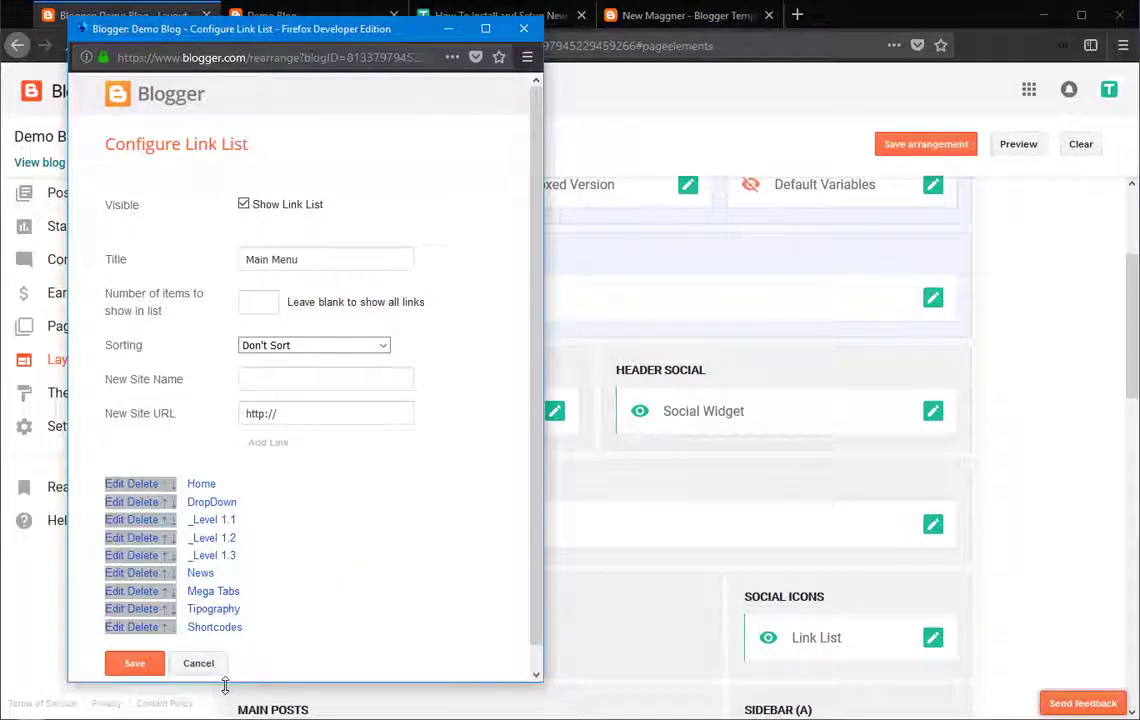
# Change the label in the News link's mSimple shortcode to Sports and save the link and the Main Menu gadget.
pyautogui.click(115, 572)
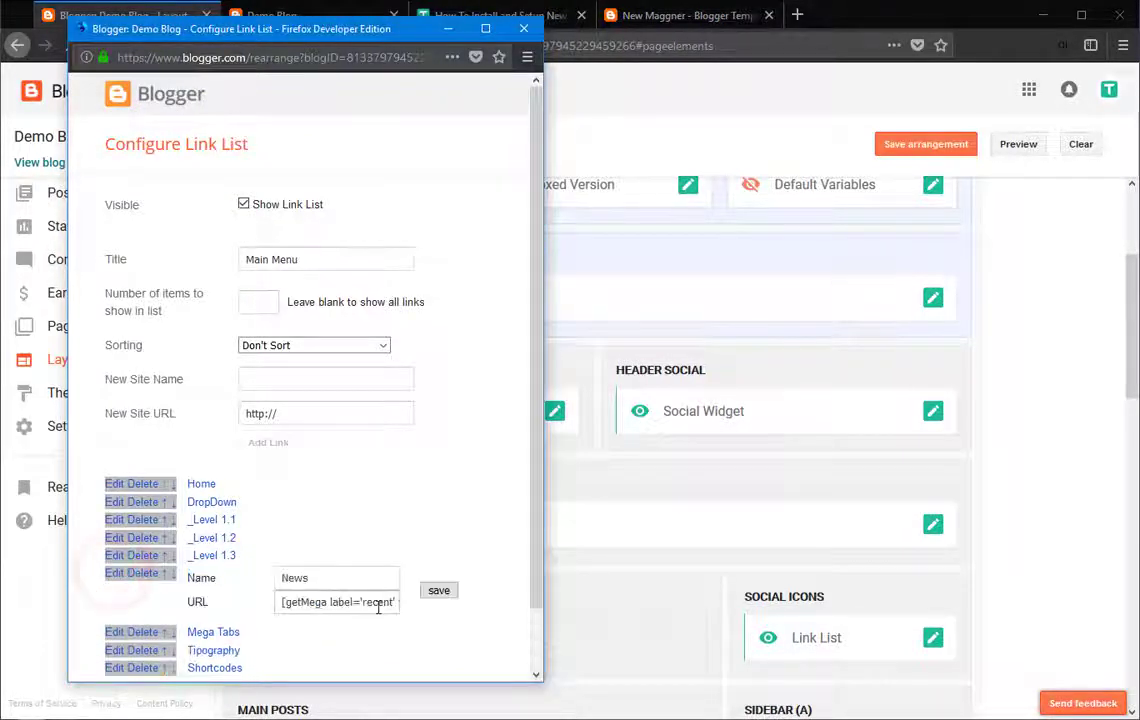
pyautogui.click(393, 601)
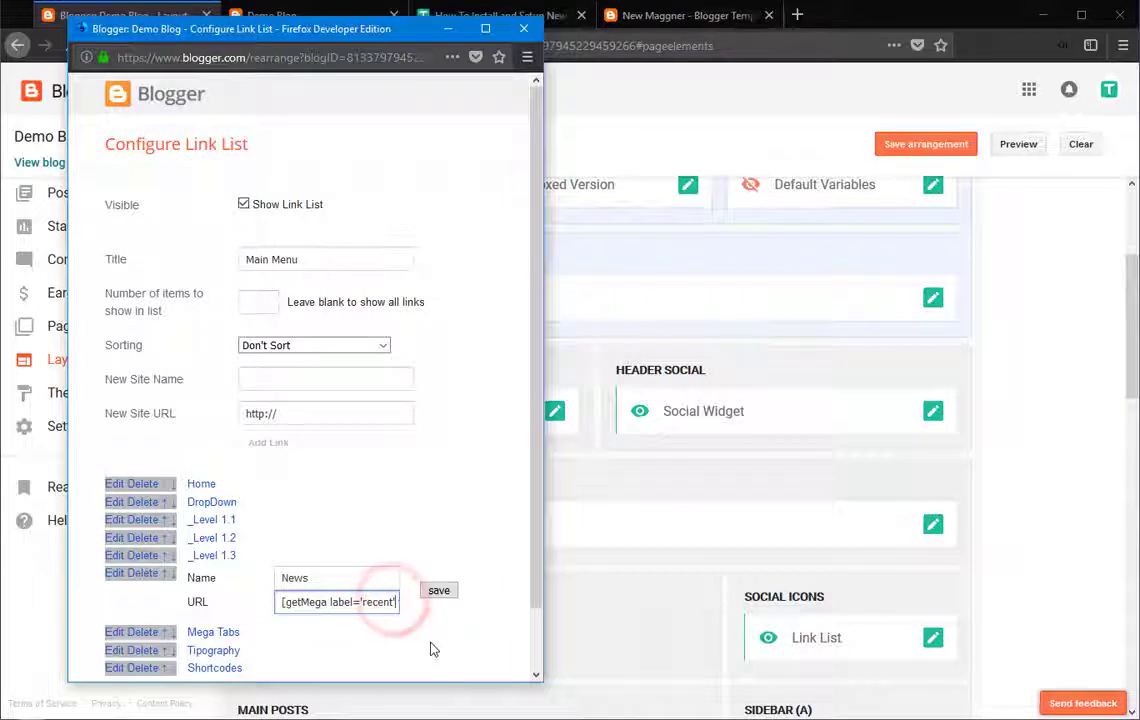
pyautogui.press('End')
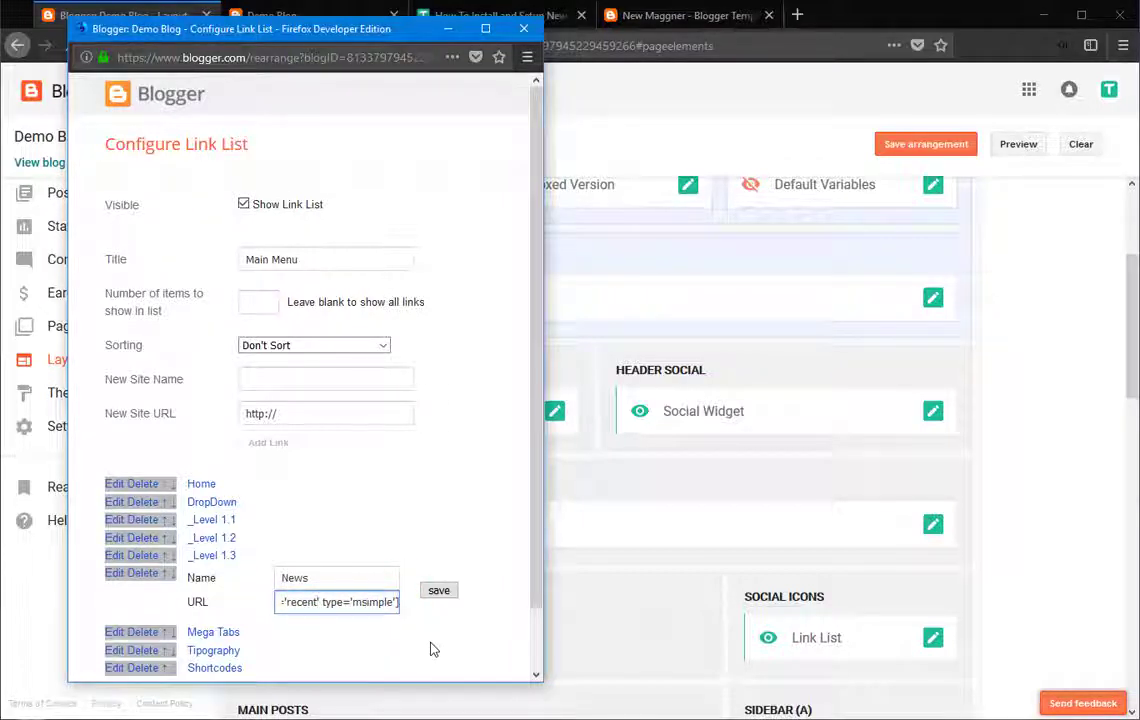
pyautogui.press('BackSpace')
pyautogui.press('BackSpace')
pyautogui.press('BackSpace')
pyautogui.write('Sp')
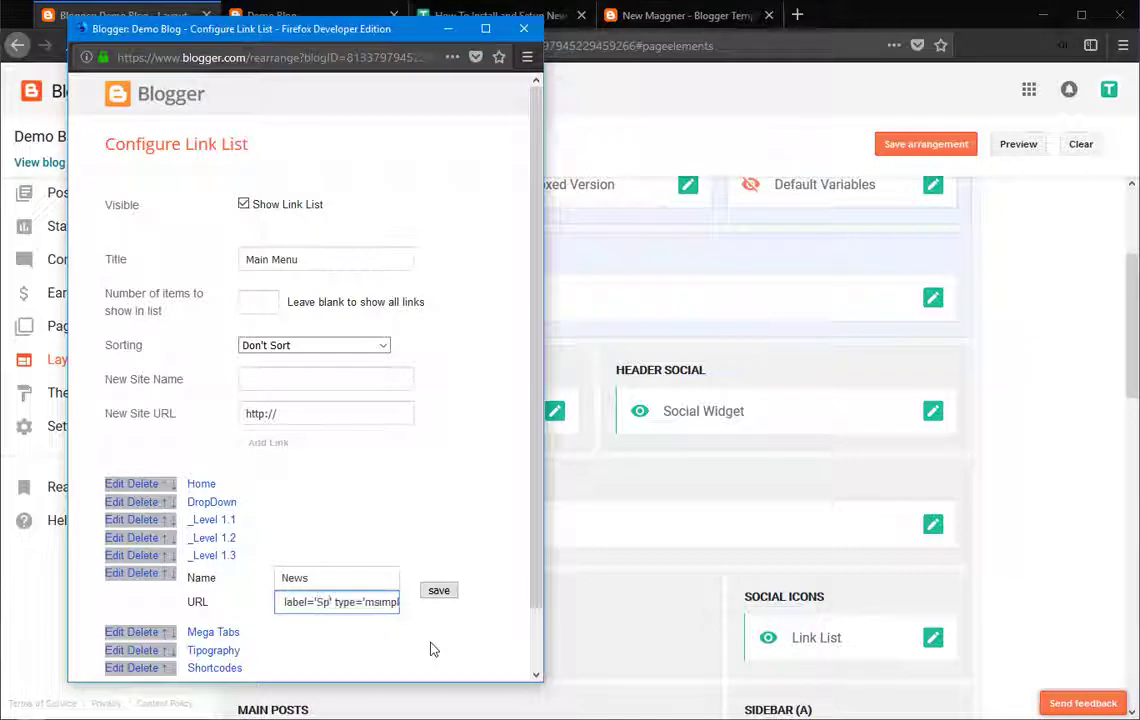
pyautogui.write('orts')
pyautogui.click(438, 590)
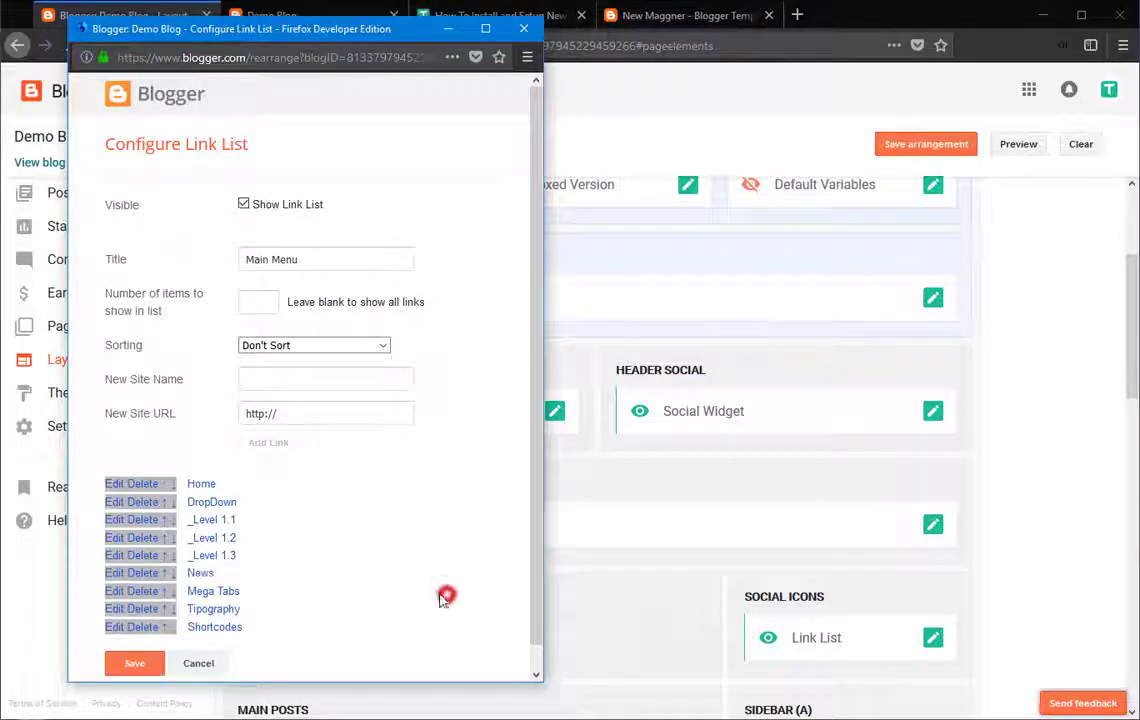
pyautogui.scroll(-1, 448, 593)
pyautogui.click(132, 640)
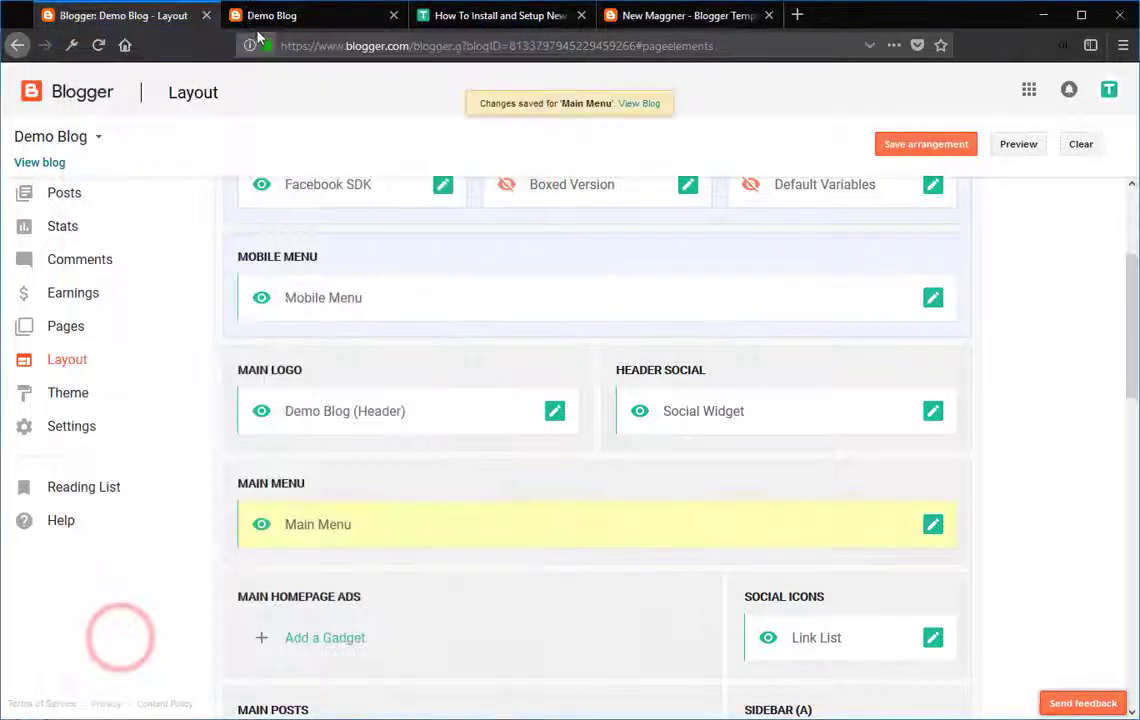
# Reload the demo blog and check the posts in the News mega menu and the tabs under Mega Tabs.
pyautogui.click(262, 14)
pyautogui.press('F5')
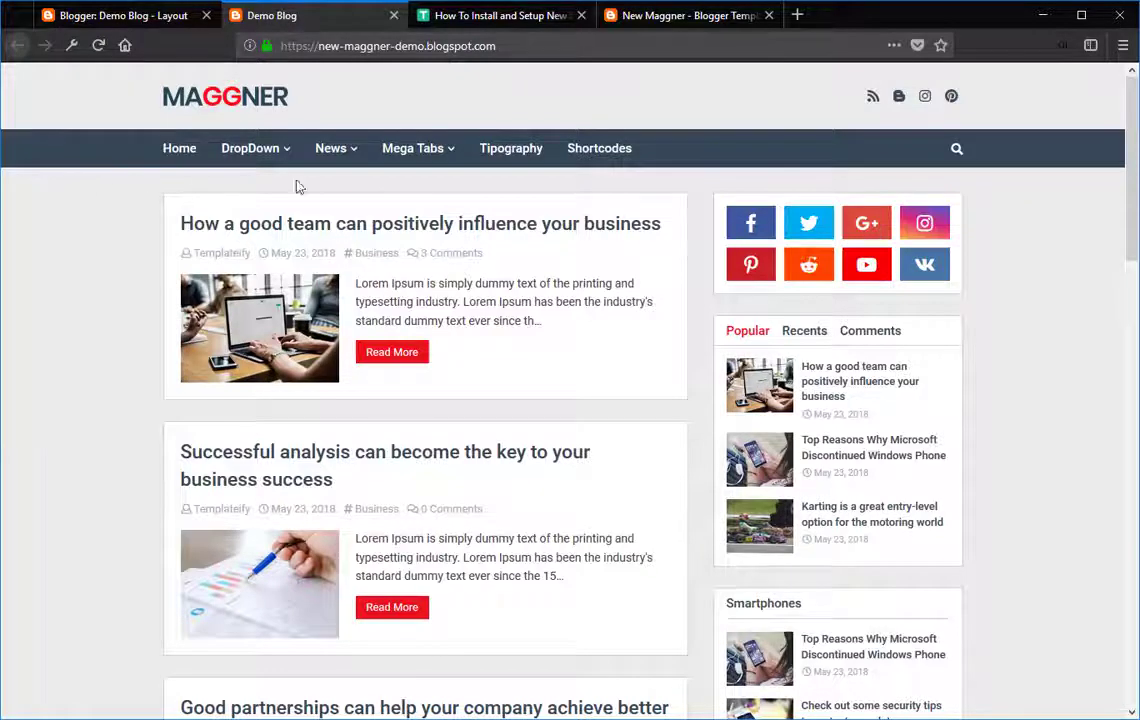
pyautogui.moveTo(335, 150)
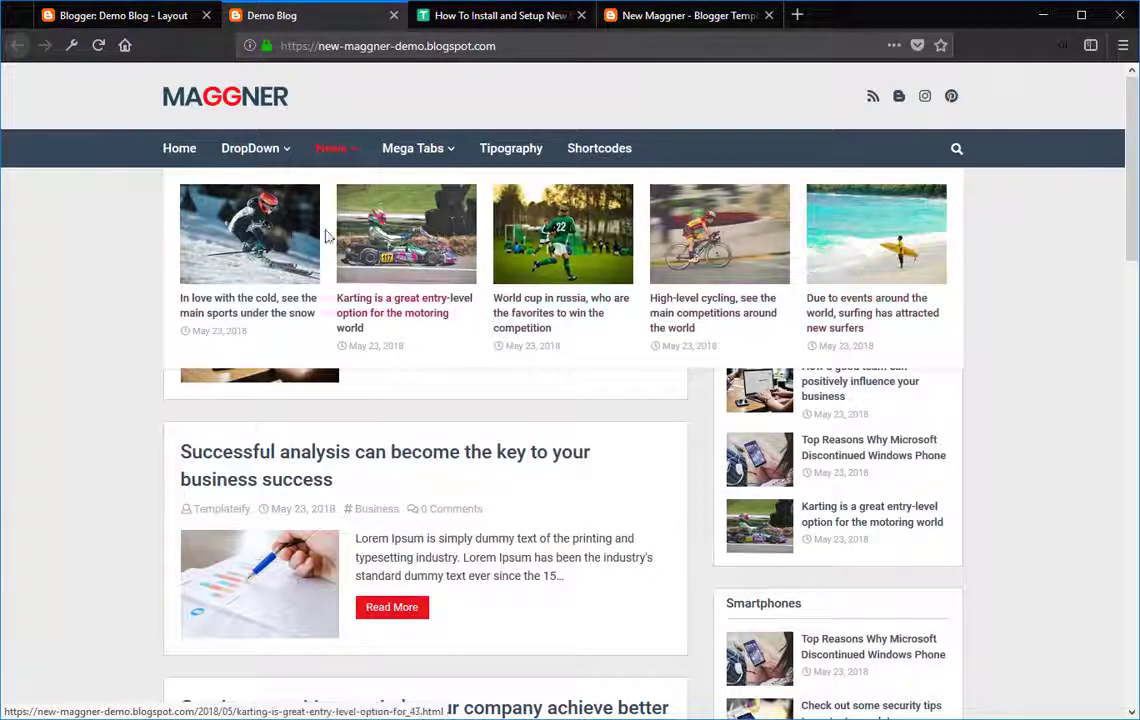
pyautogui.moveTo(412, 148)
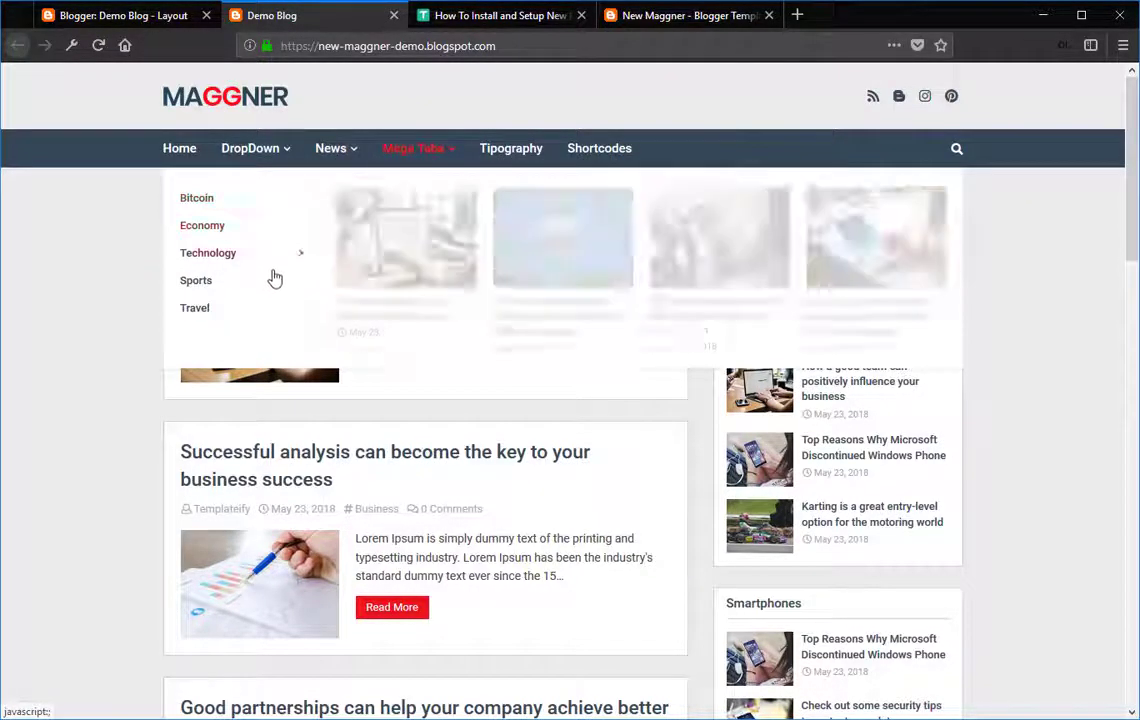
pyautogui.click(114, 17)
# Select the mTabs shortcode example in the setup guide and reopen the Main Menu gadget in the blog layout.
pyautogui.click(500, 16)
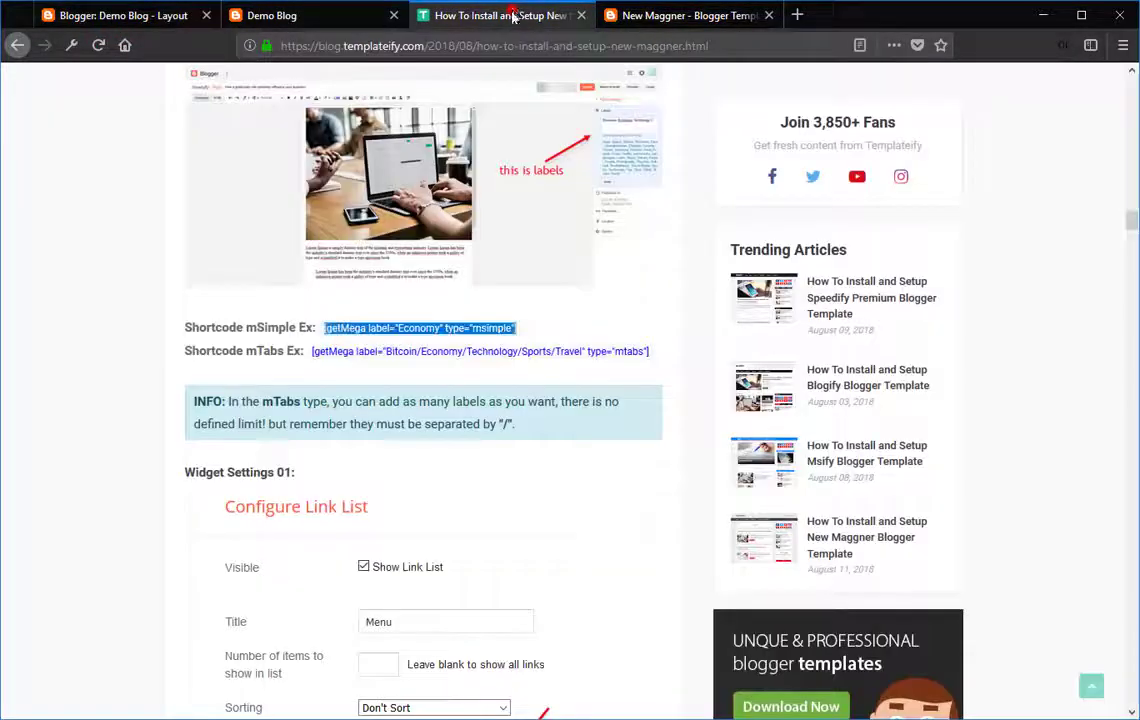
pyautogui.moveTo(311, 355); pyautogui.dragTo(651, 366)
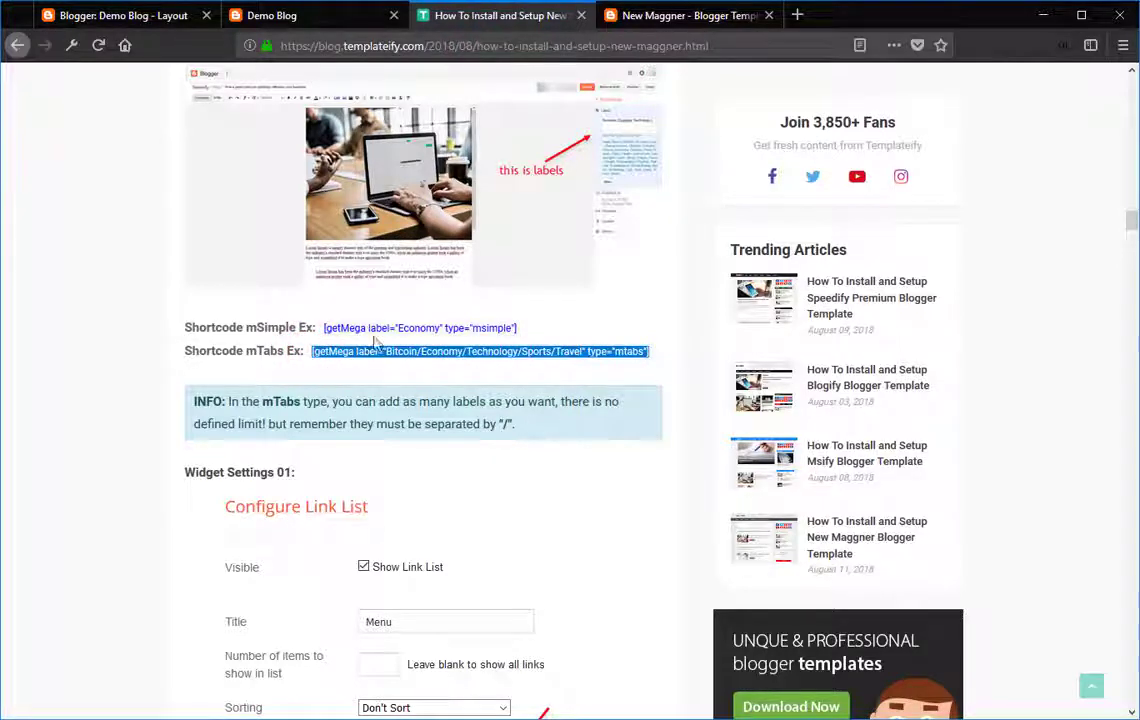
pyautogui.click(140, 17)
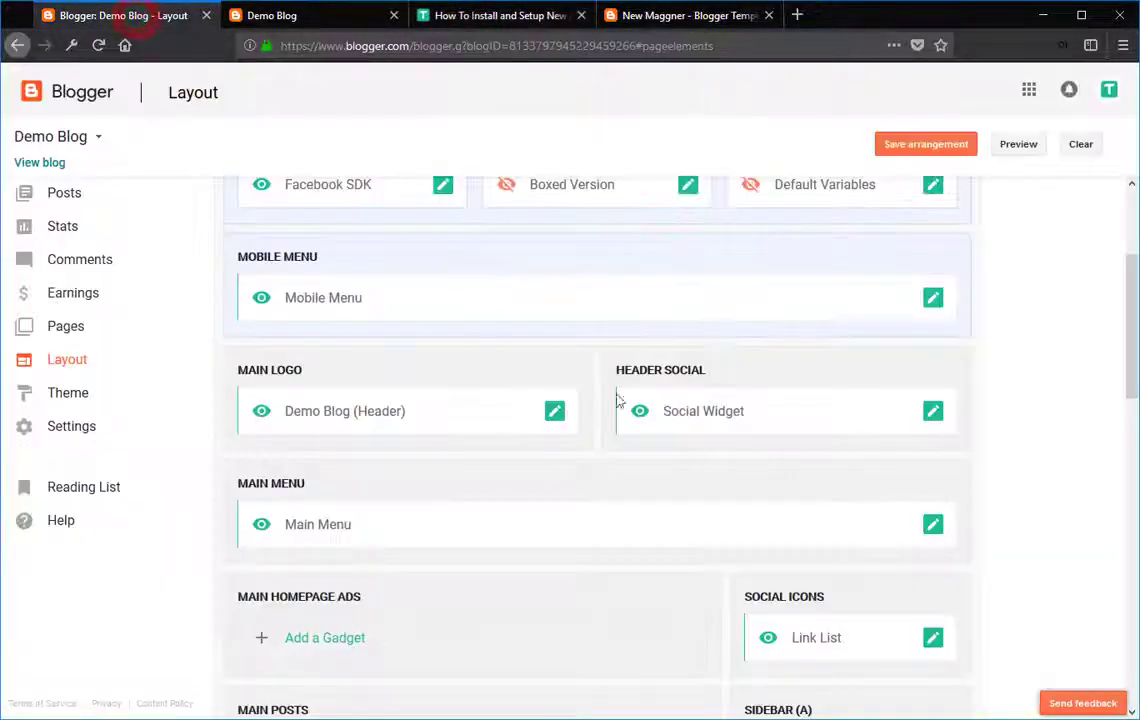
pyautogui.click(933, 526)
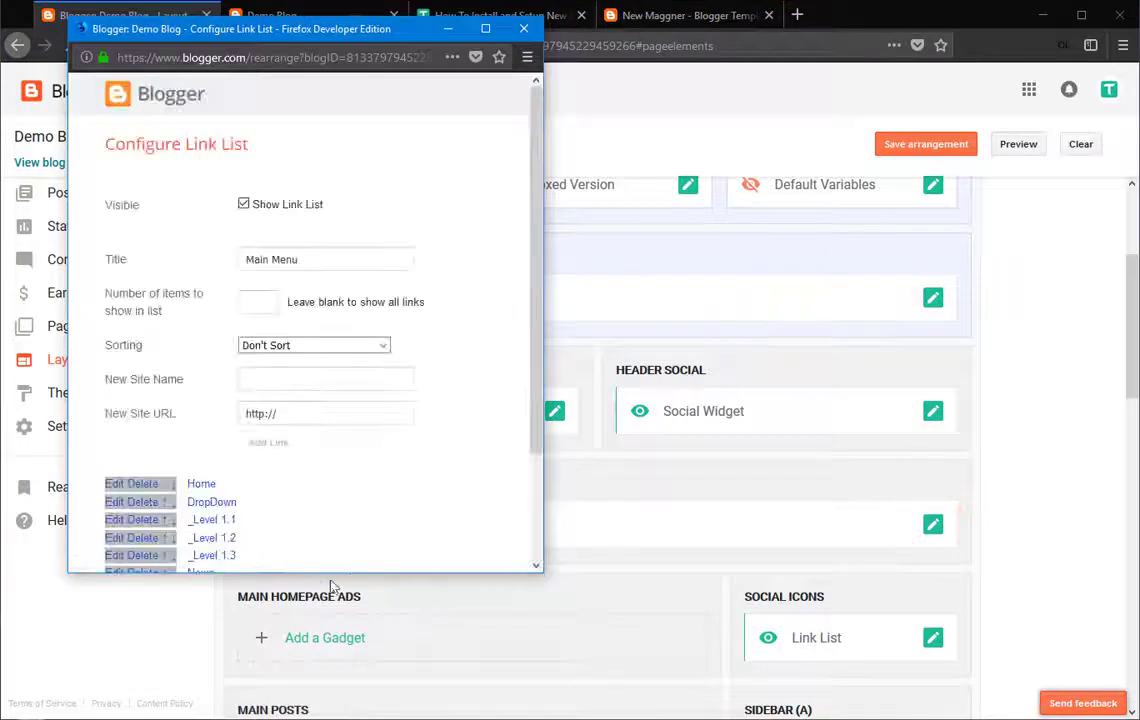
pyautogui.moveTo(316, 574); pyautogui.dragTo(302, 714)
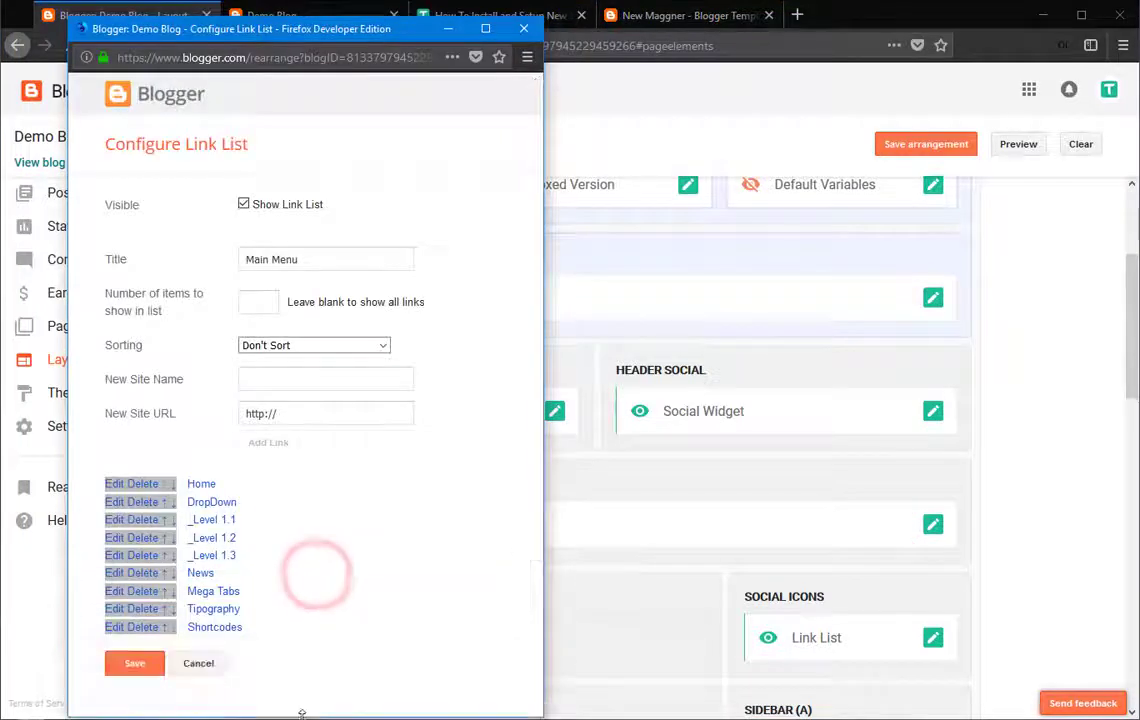
# Set the labels in the Mega Tabs link's shortcode to Food/Sports/Travel and save the link and the gadget.
pyautogui.click(116, 591)
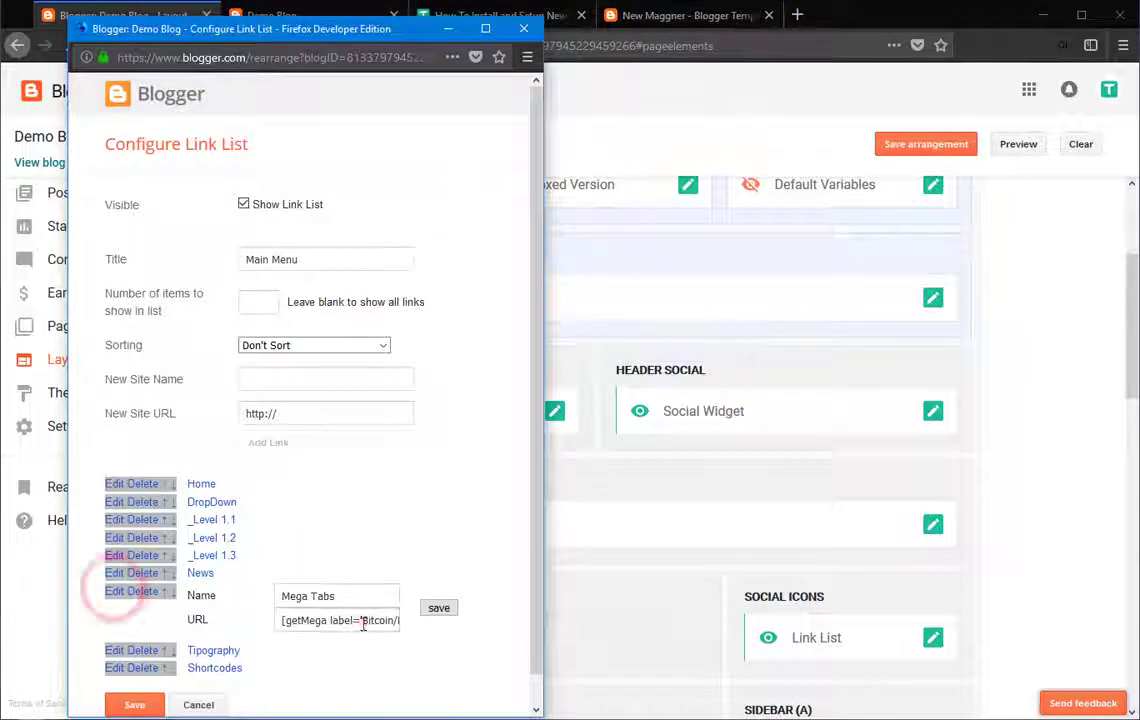
pyautogui.moveTo(362, 621)
pyautogui.mouseDown()
pyautogui.moveTo(410, 625)
pyautogui.moveTo(371, 622)
pyautogui.mouseUp()
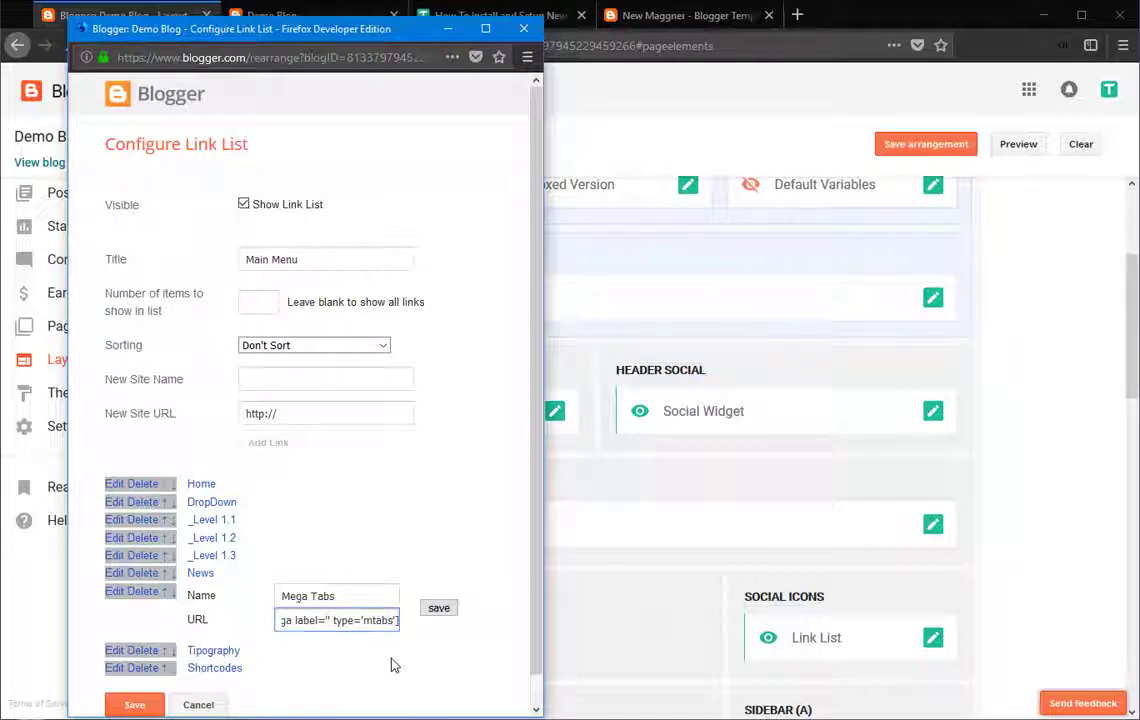
pyautogui.write('Food/Sports')
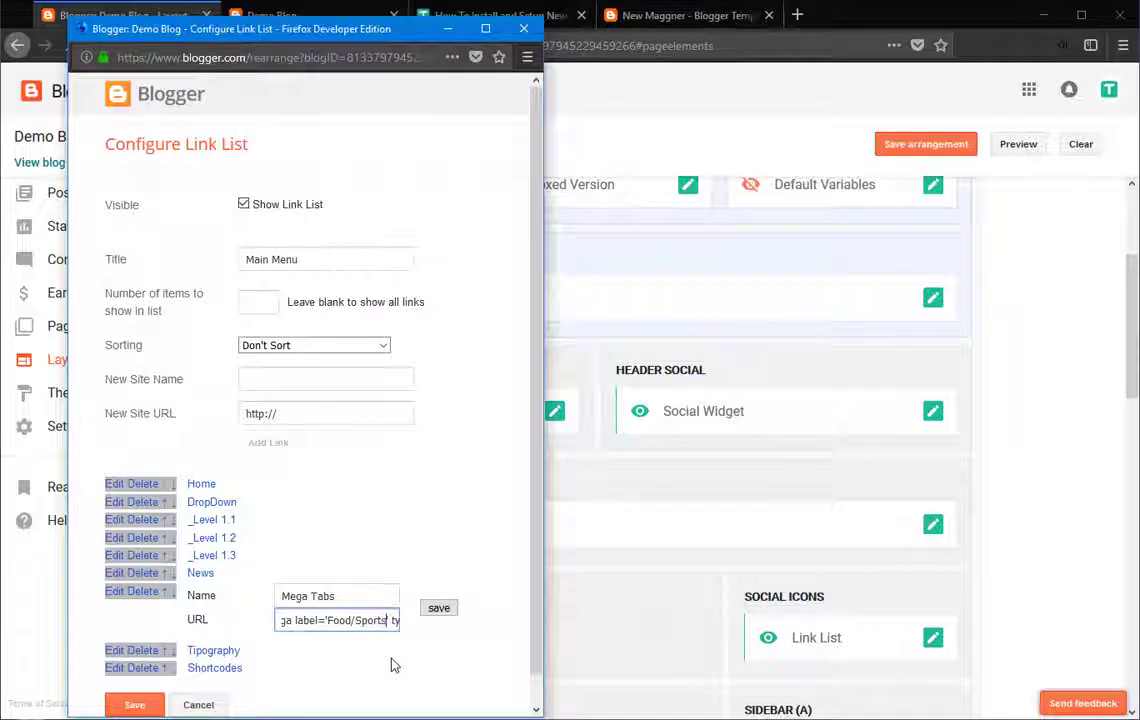
pyautogui.write('/Travel')
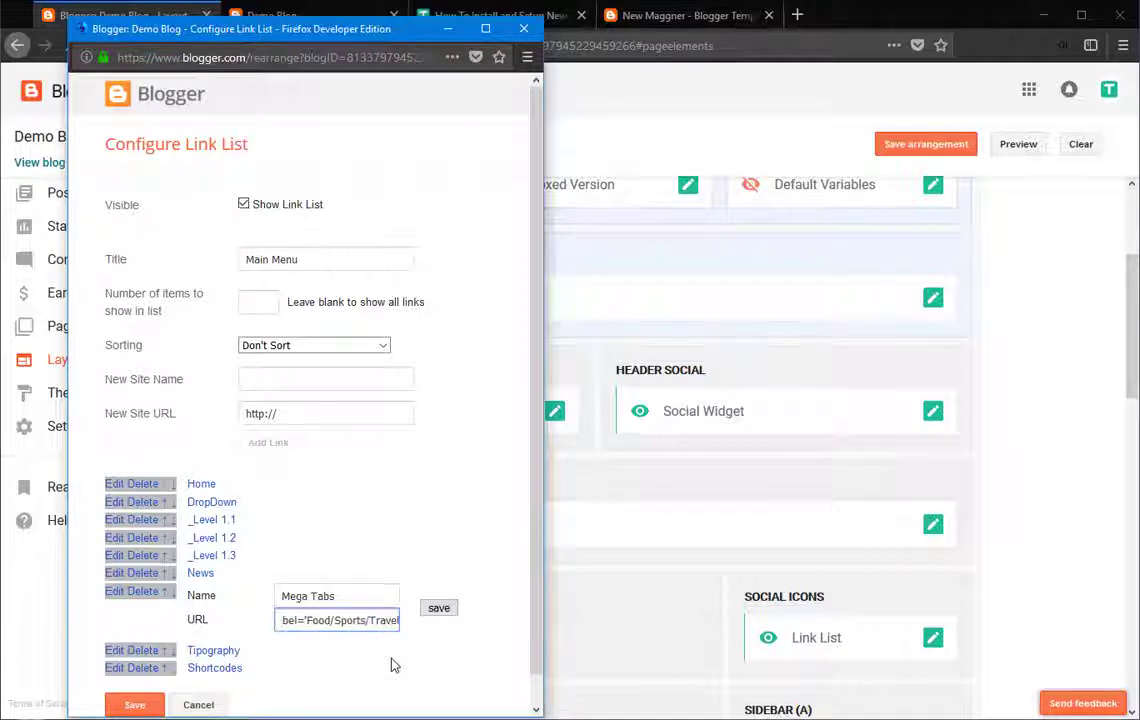
pyautogui.click(438, 608)
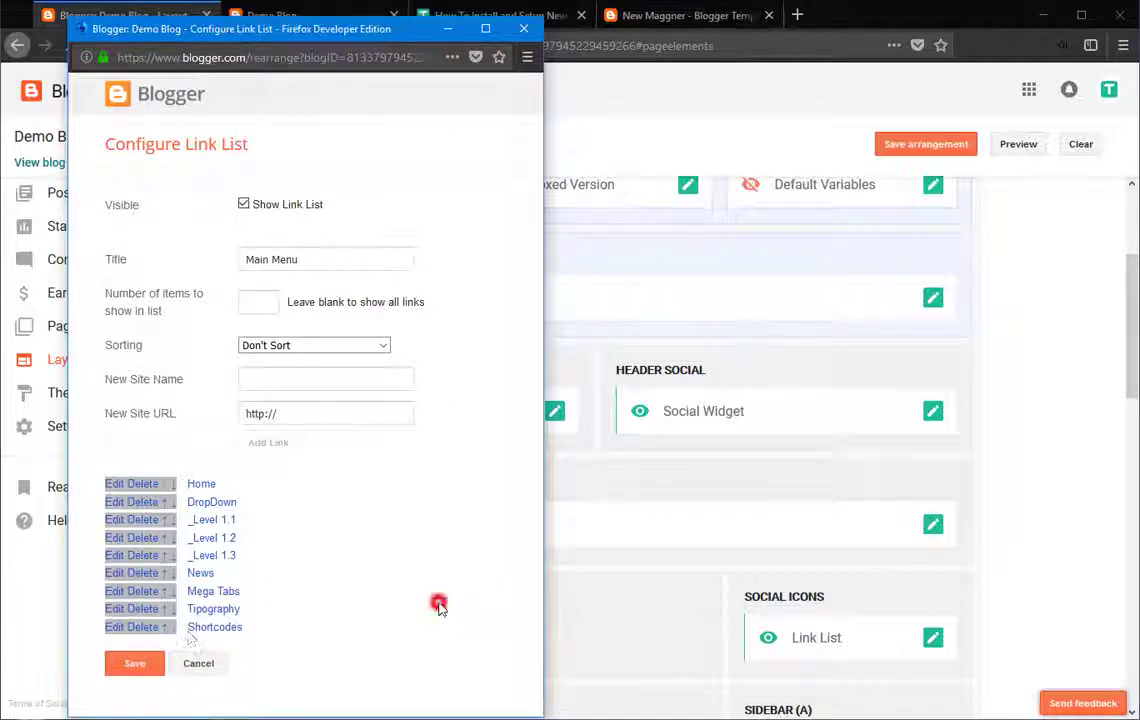
pyautogui.click(134, 663)
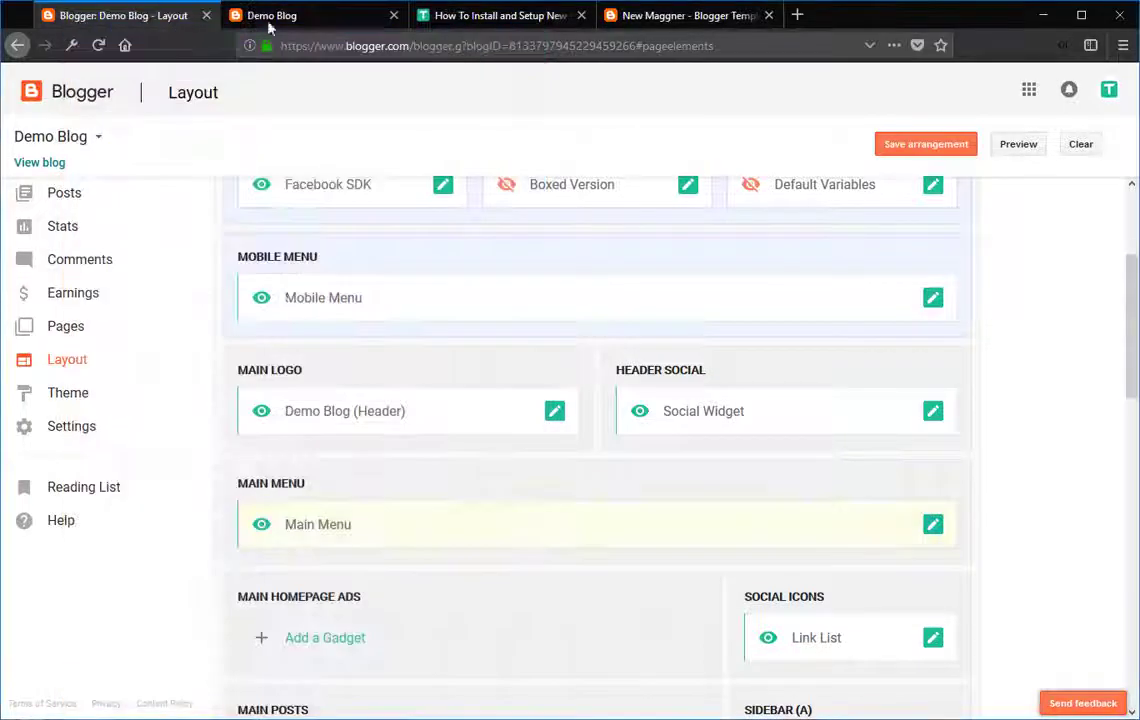
# Reload the demo blog and check the Food, Sports and Travel tabs in the Mega Tabs menu.
pyautogui.click(266, 16)
pyautogui.click(98, 45)
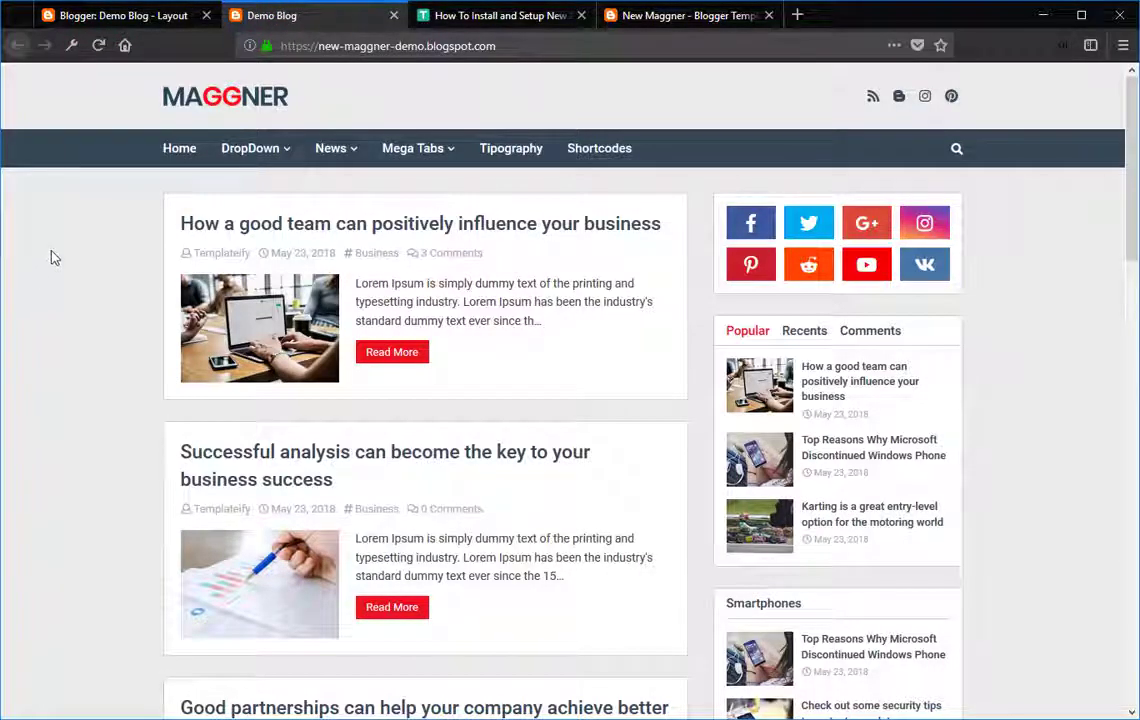
pyautogui.moveTo(413, 148)
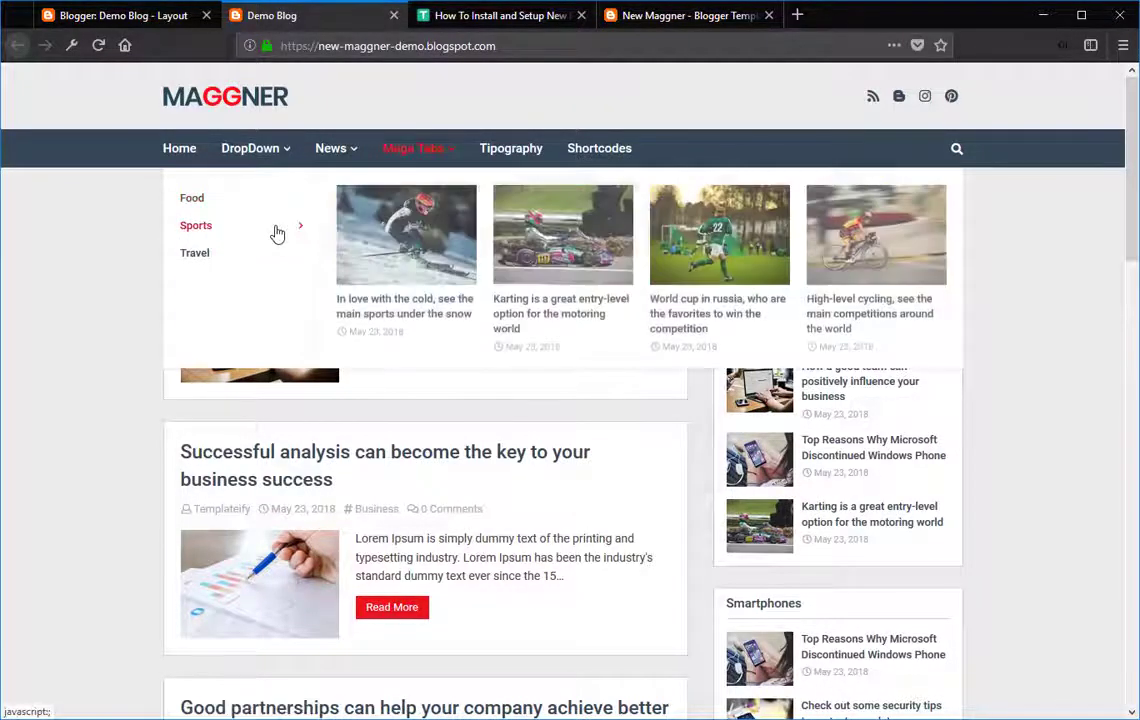
pyautogui.moveTo(275, 259)
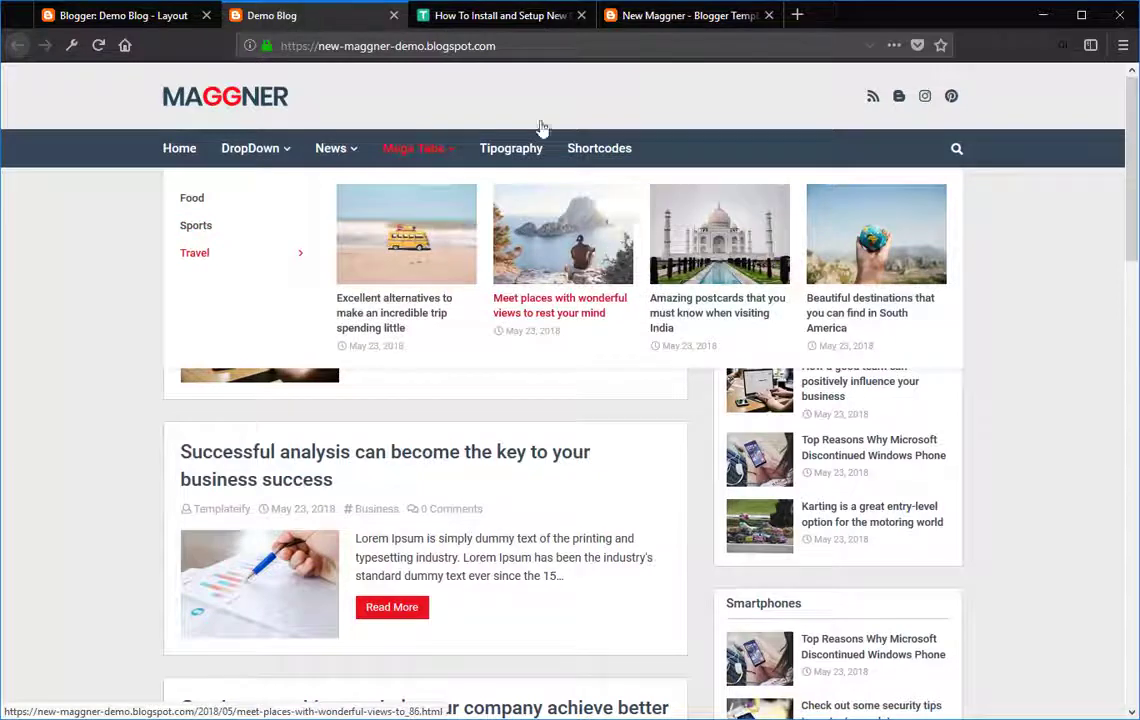
# Copy the mTabs shortcode example from the template setup guide.
pyautogui.click(505, 16)
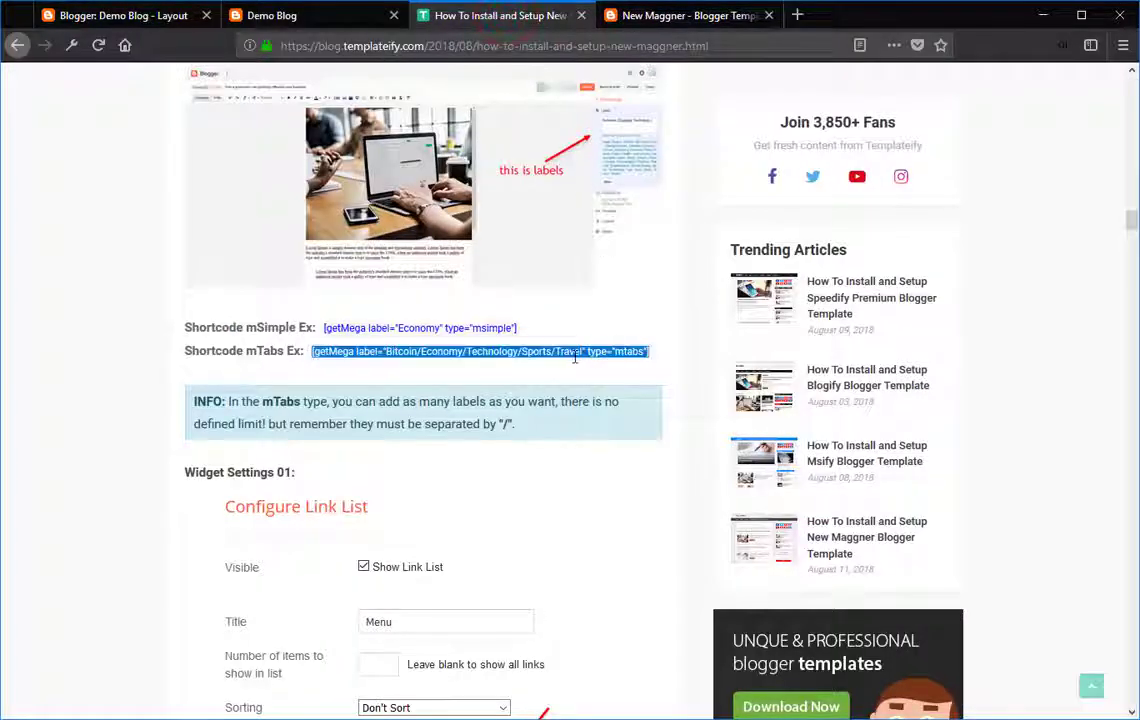
pyautogui.rightClick(590, 363)
pyautogui.click(595, 373)
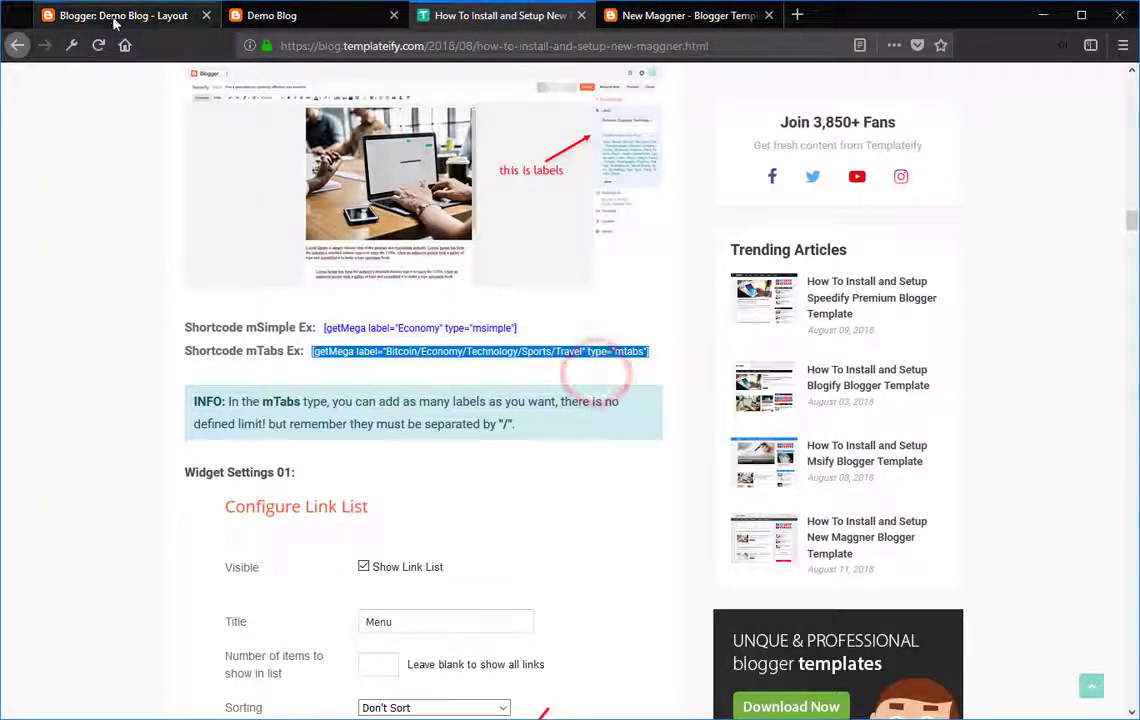
# Replace the Shortcodes link's URL in the Main Menu gadget with the copied mTabs shortcode and save the link and the gadget.
pyautogui.click(115, 18)
pyautogui.click(932, 524)
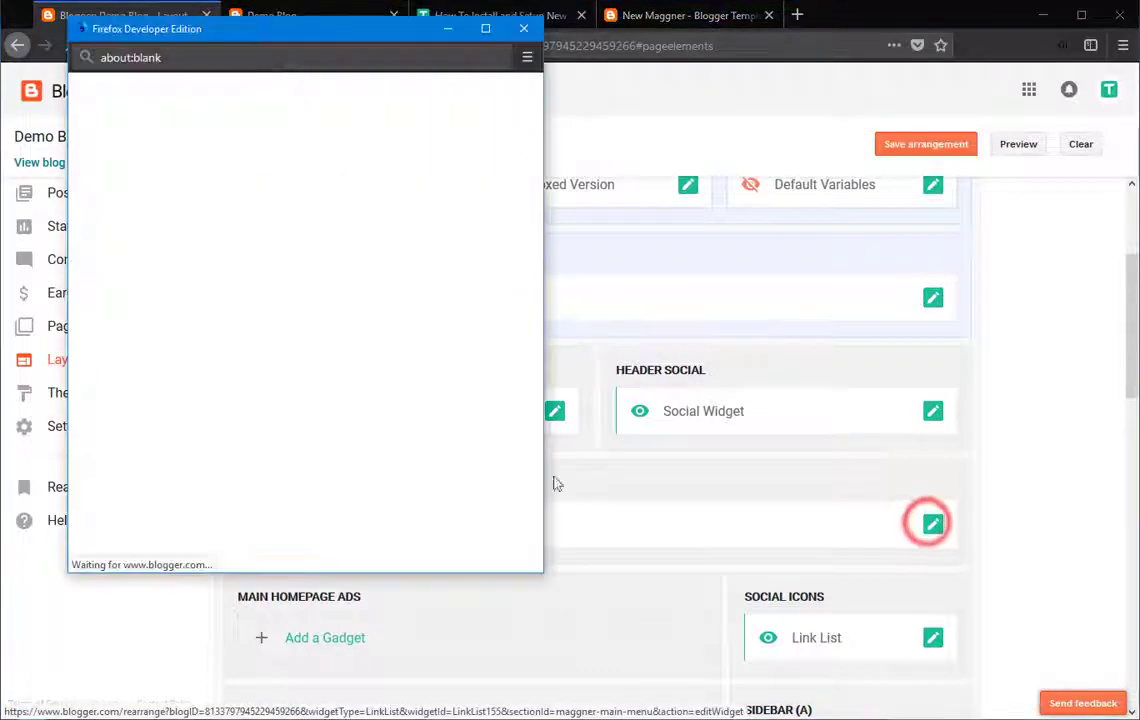
pyautogui.scroll(-3, 330, 540)
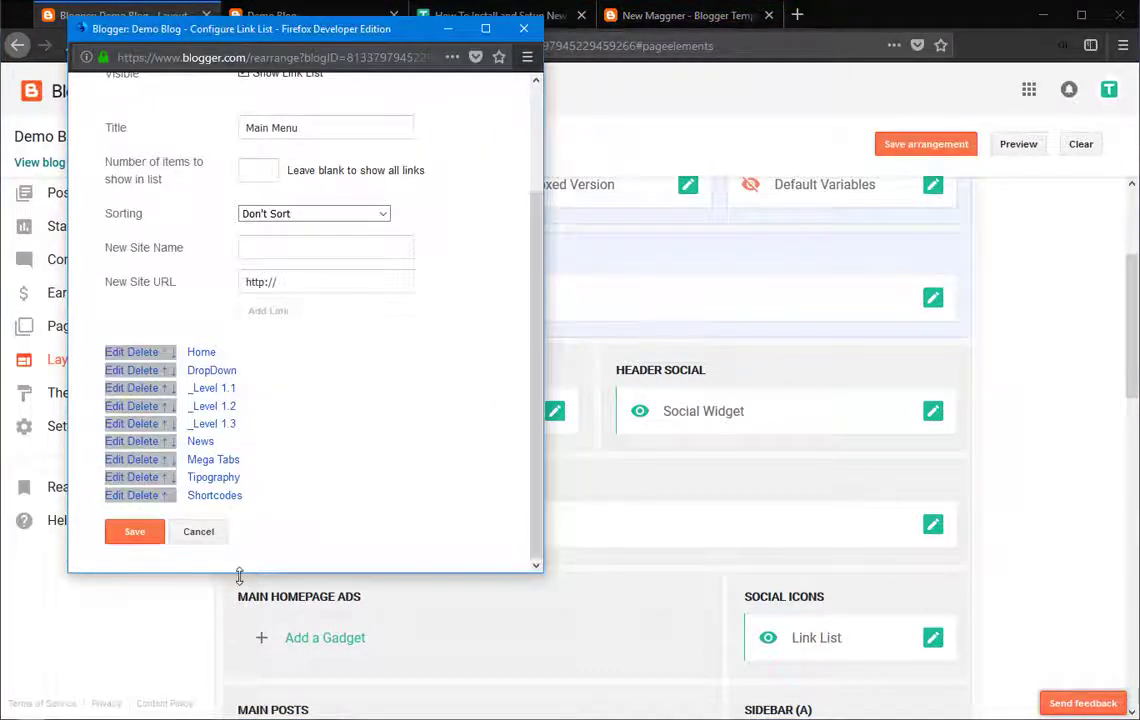
pyautogui.moveTo(239, 576); pyautogui.dragTo(228, 681)
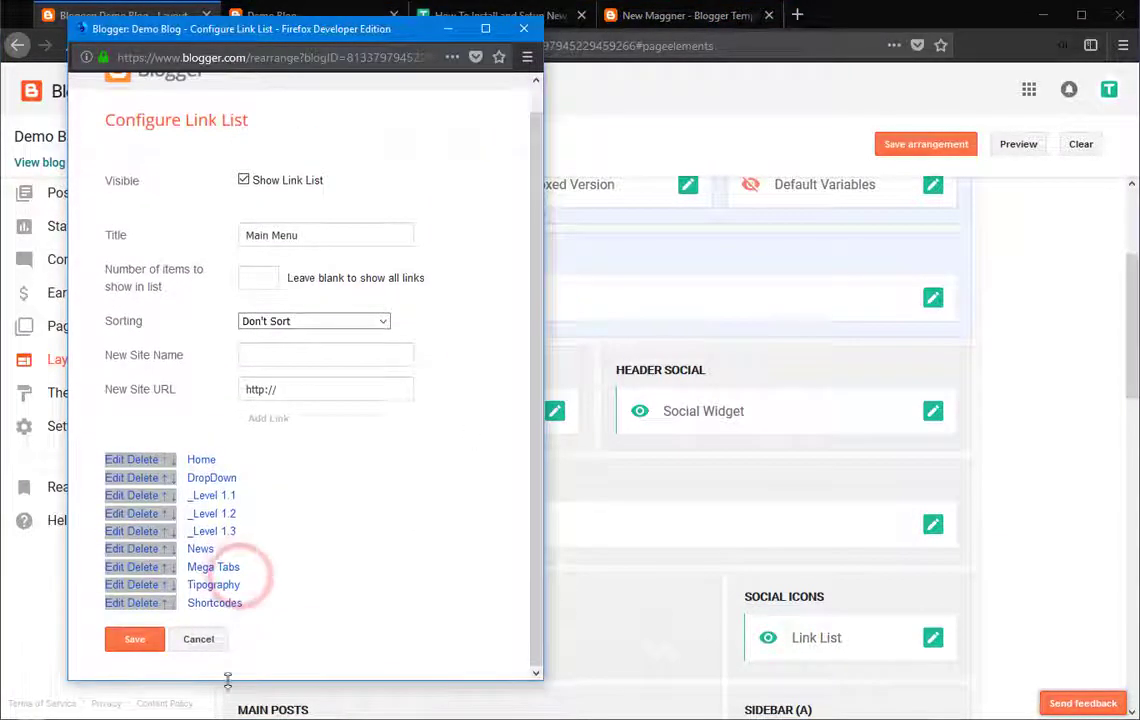
pyautogui.click(128, 604)
pyautogui.moveTo(372, 655); pyautogui.dragTo(224, 657)
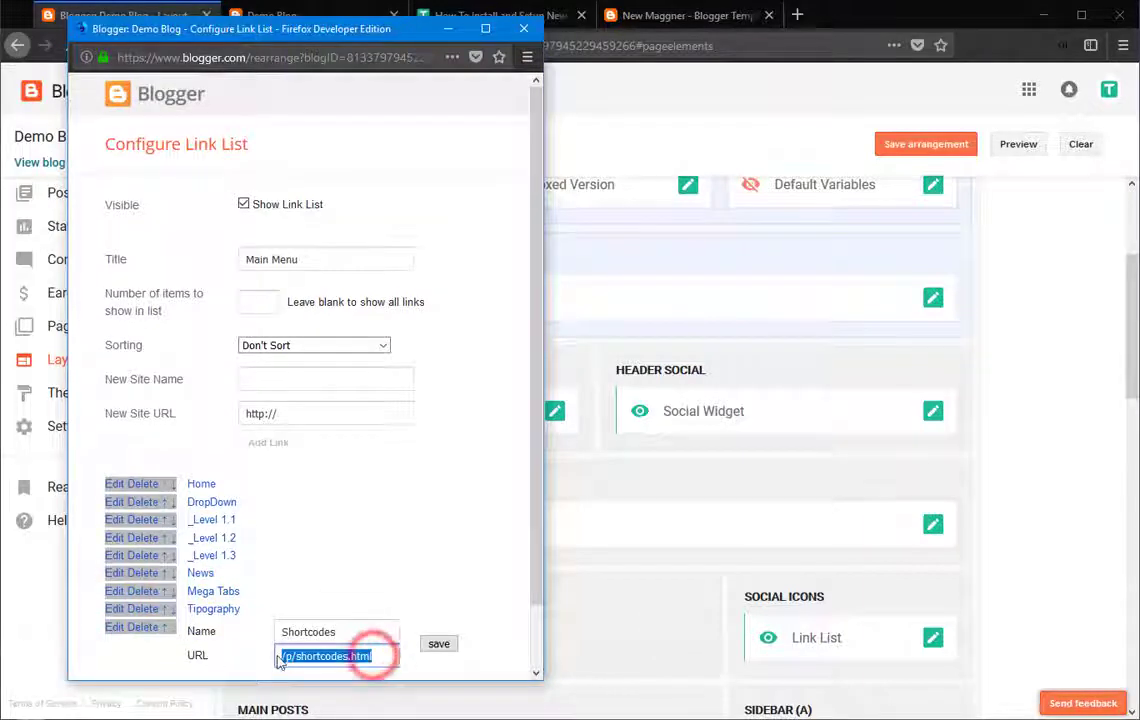
pyautogui.hotkey('ctrl', 'v')
pyautogui.click(439, 644)
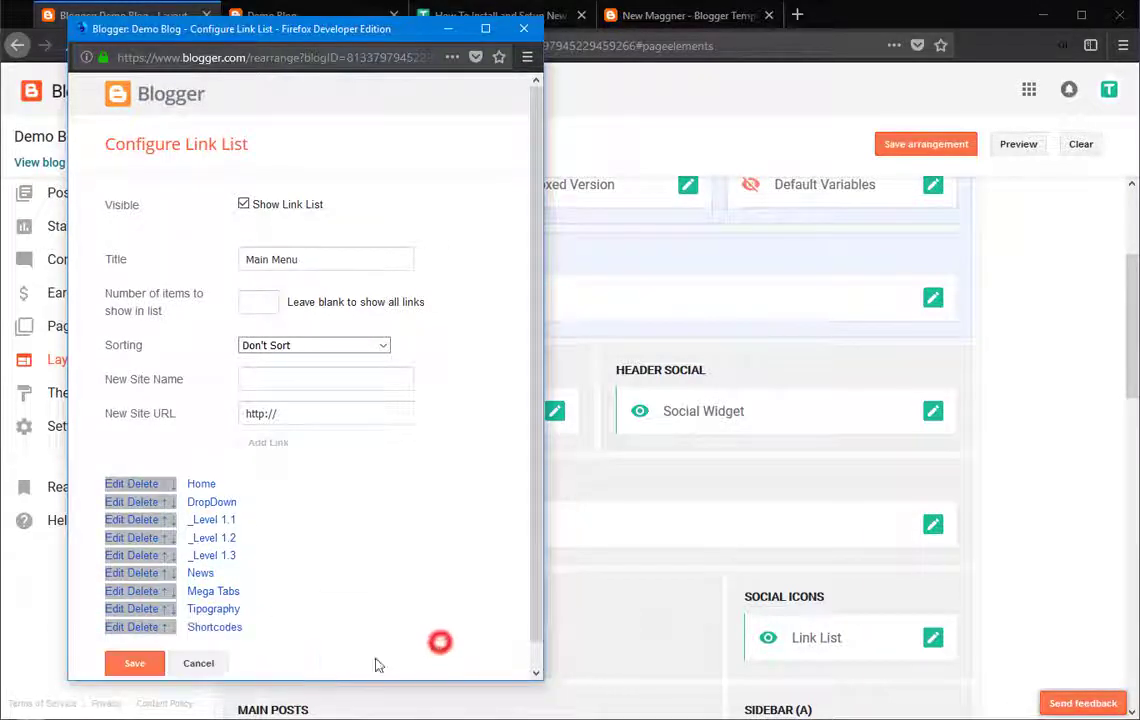
pyautogui.click(140, 661)
# Reload the demo blog and check the Shortcodes, Mega Tabs and DropDown menus.
pyautogui.click(314, 16)
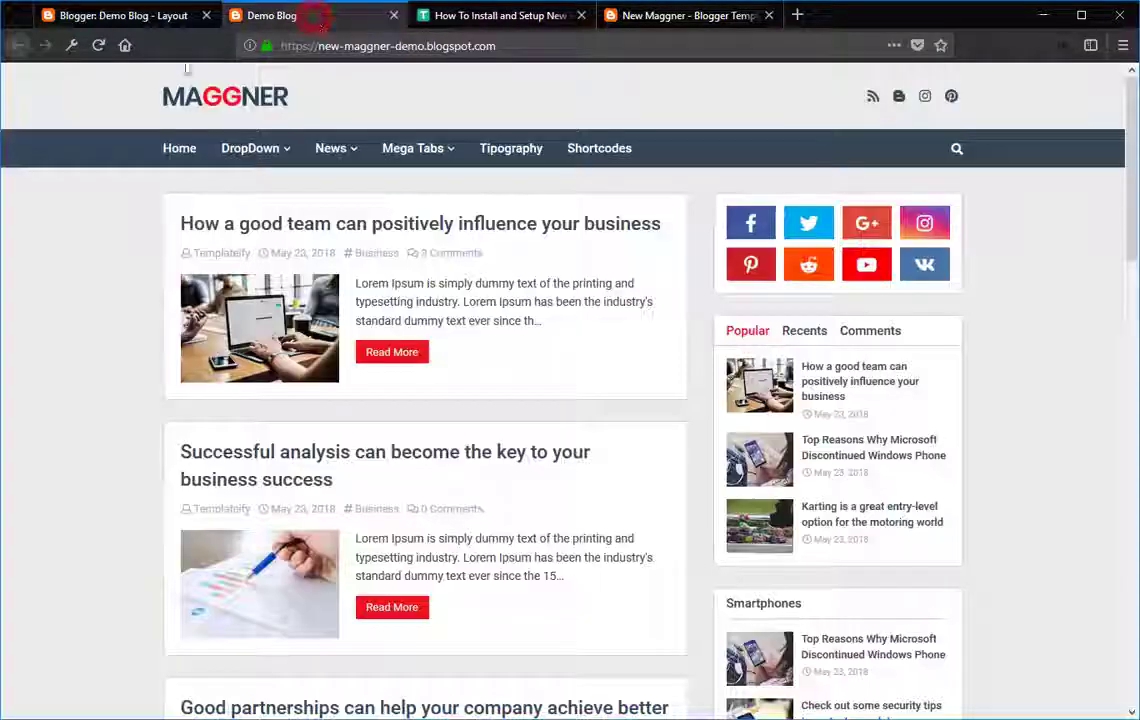
pyautogui.click(100, 47)
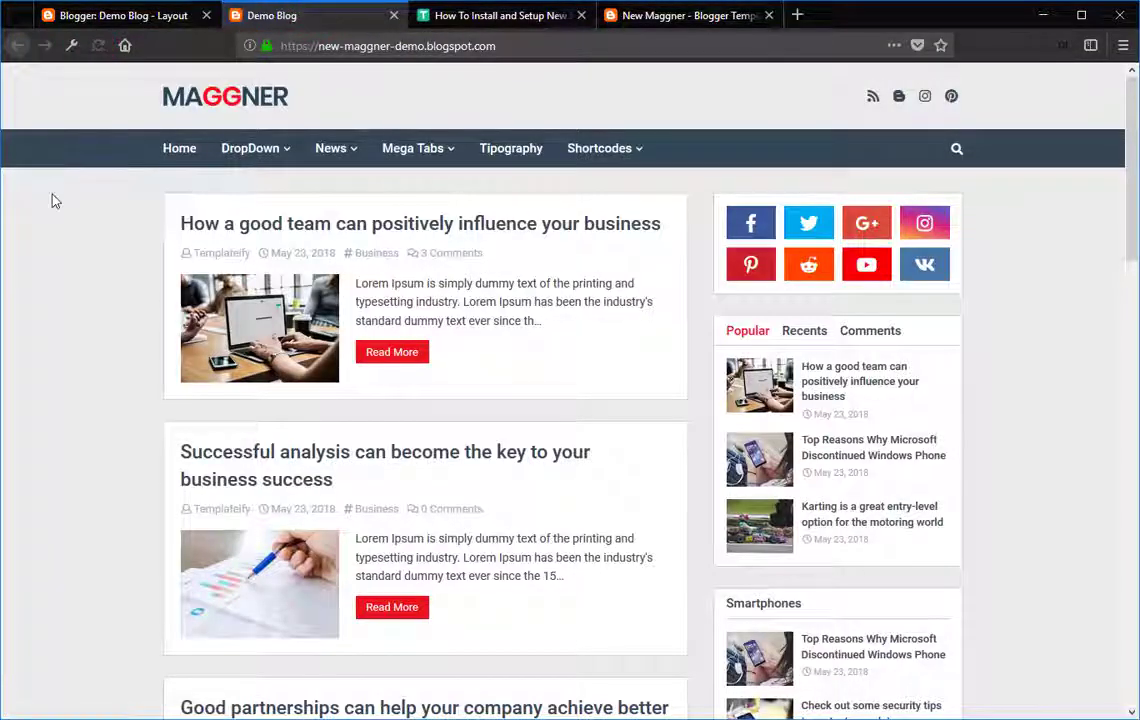
pyautogui.moveTo(600, 148)
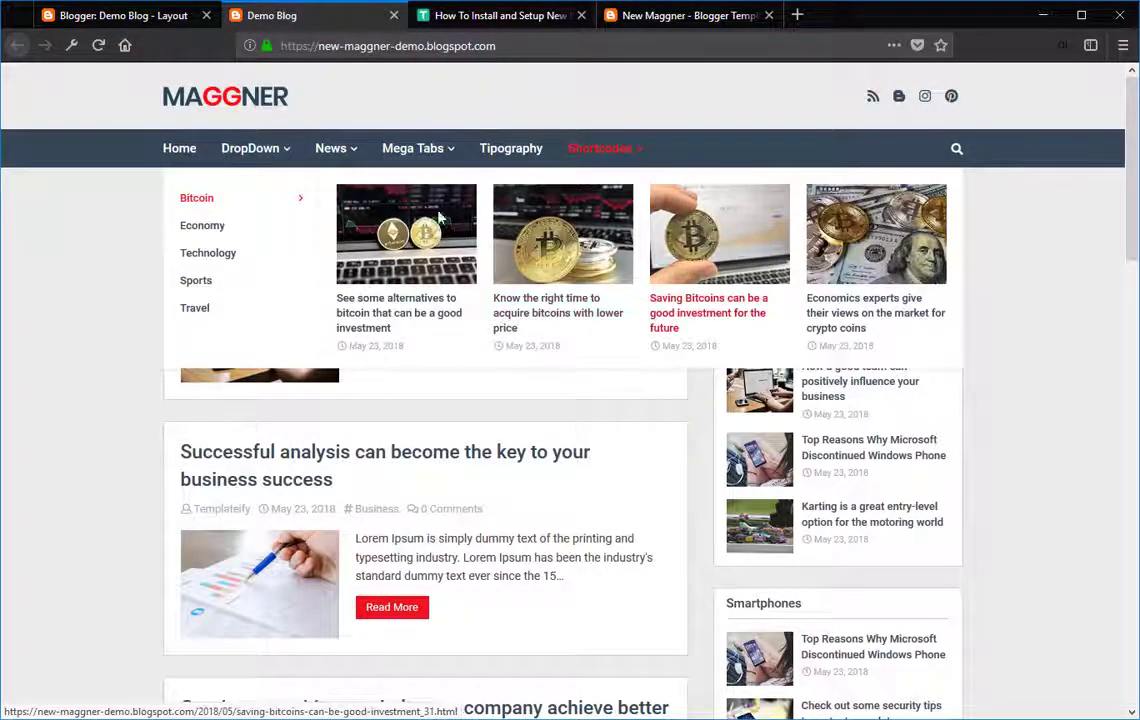
pyautogui.moveTo(247, 290)
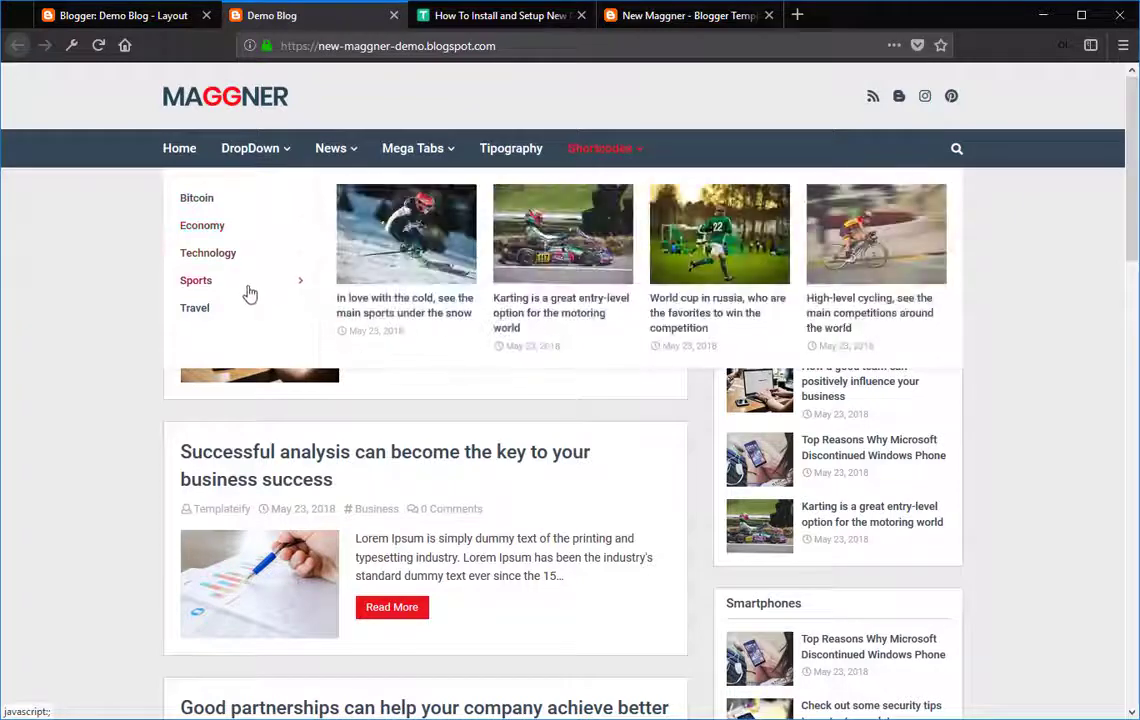
pyautogui.moveTo(400, 148)
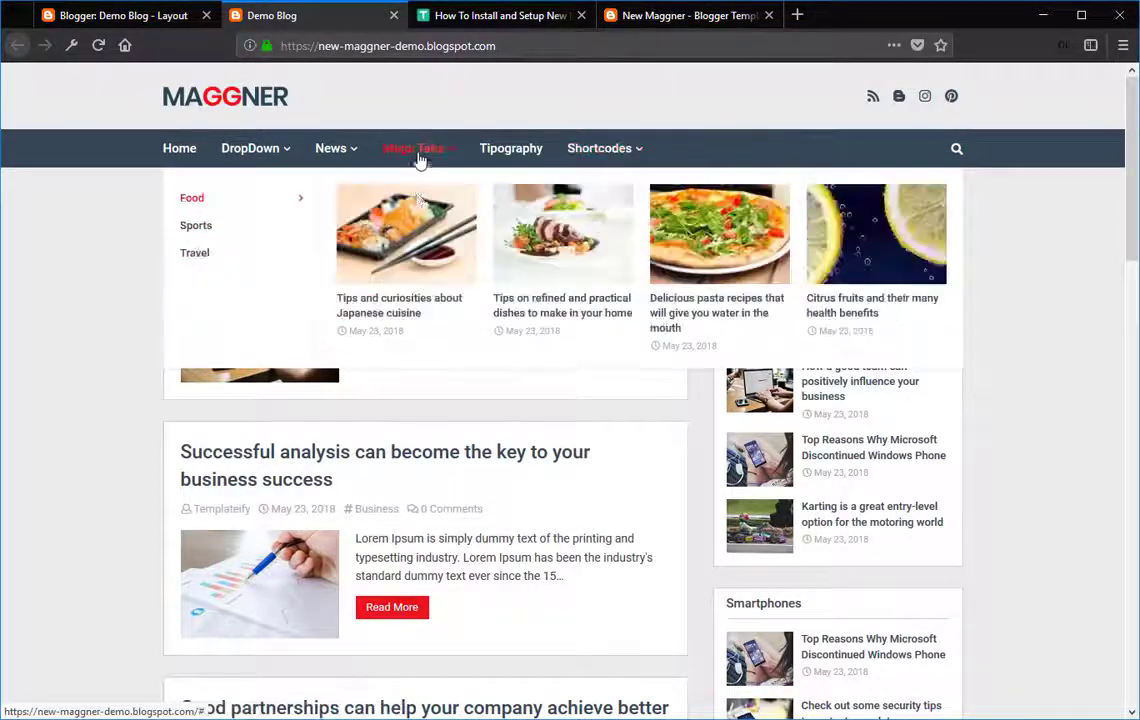
pyautogui.moveTo(265, 258)
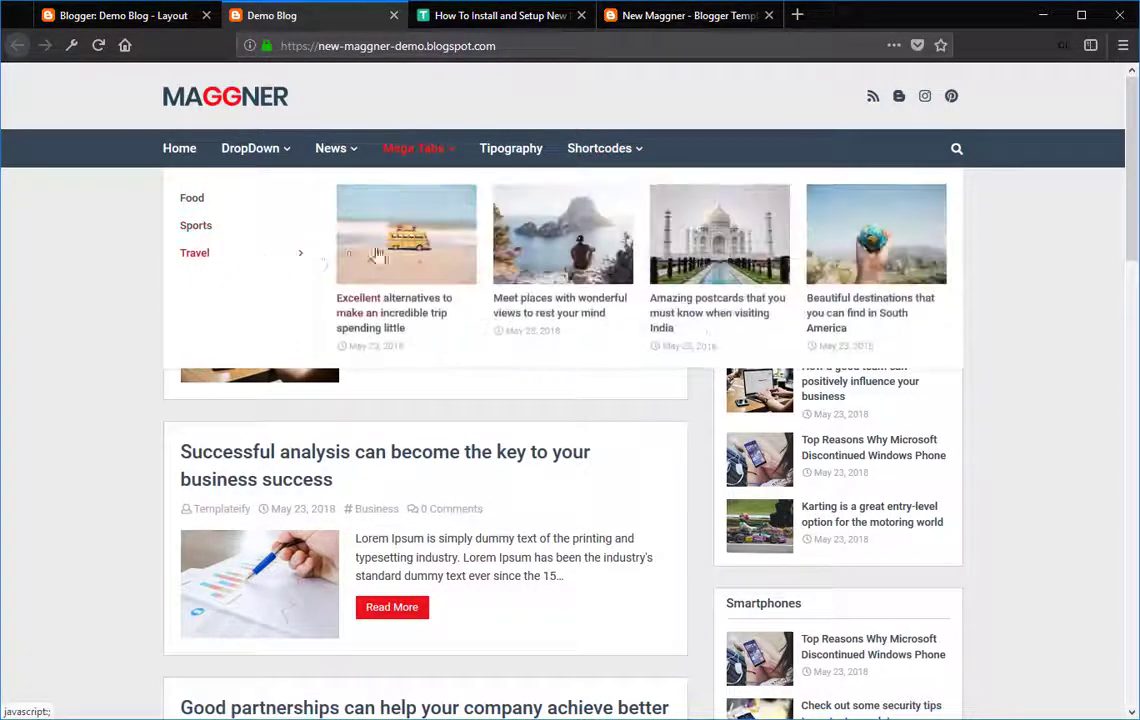
pyautogui.moveTo(267, 160)
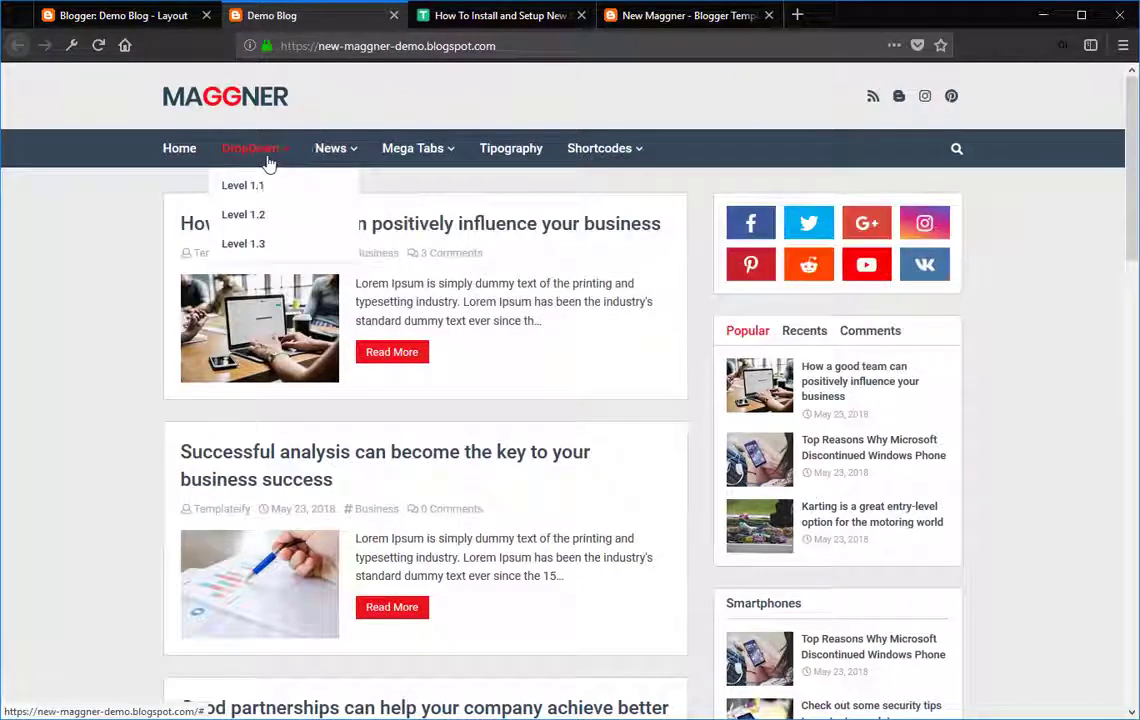
# Take the mTabs shortcode out of the Shortcodes link's URL, save the Main Menu gadget and reload the demo blog.
pyautogui.click(158, 17)
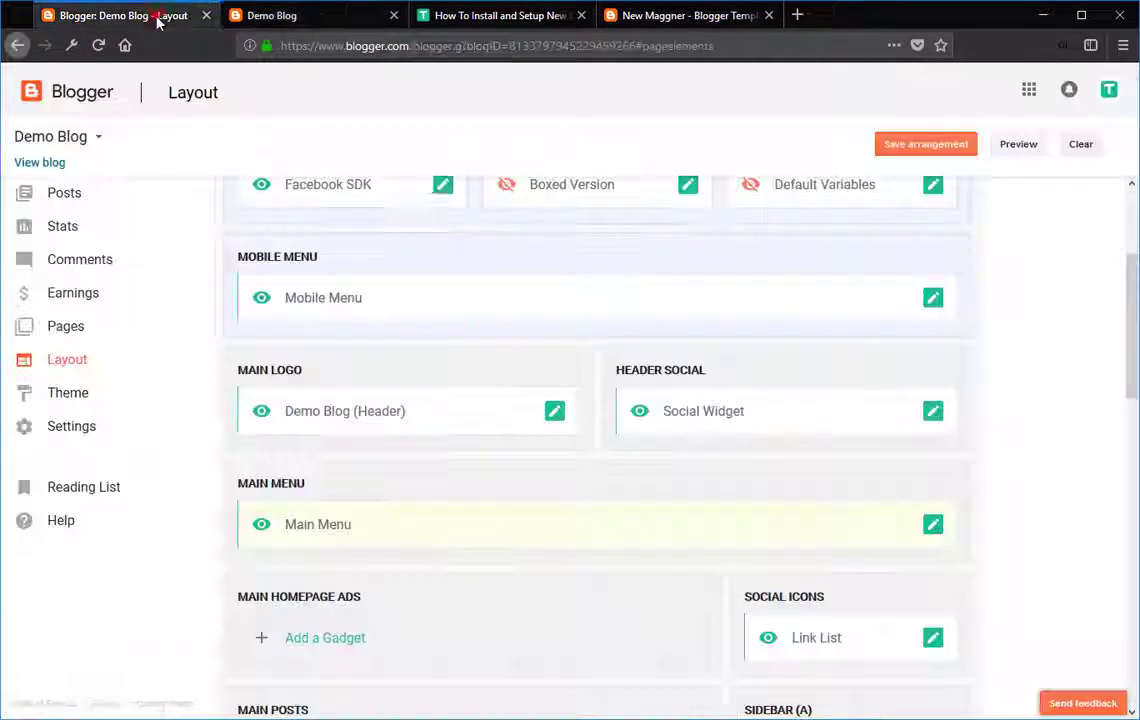
pyautogui.click(932, 524)
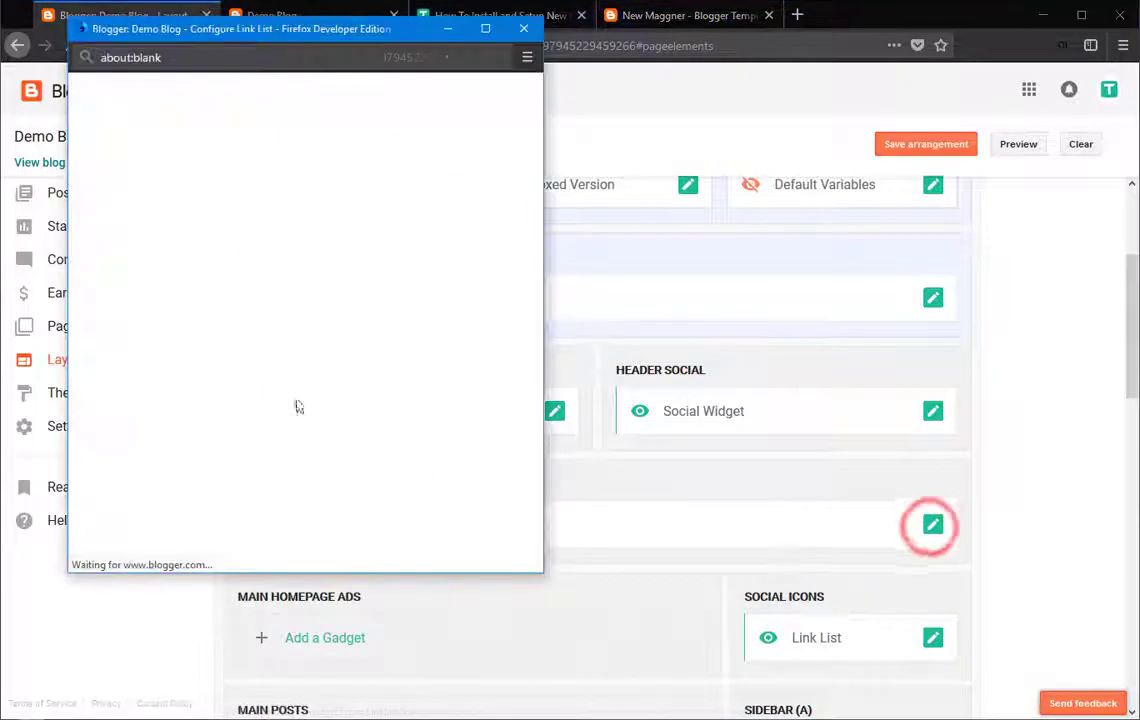
pyautogui.scroll(-3, 230, 530)
pyautogui.moveTo(234, 577); pyautogui.dragTo(234, 672)
pyautogui.click(125, 600)
pyautogui.tripleClick(358, 657)
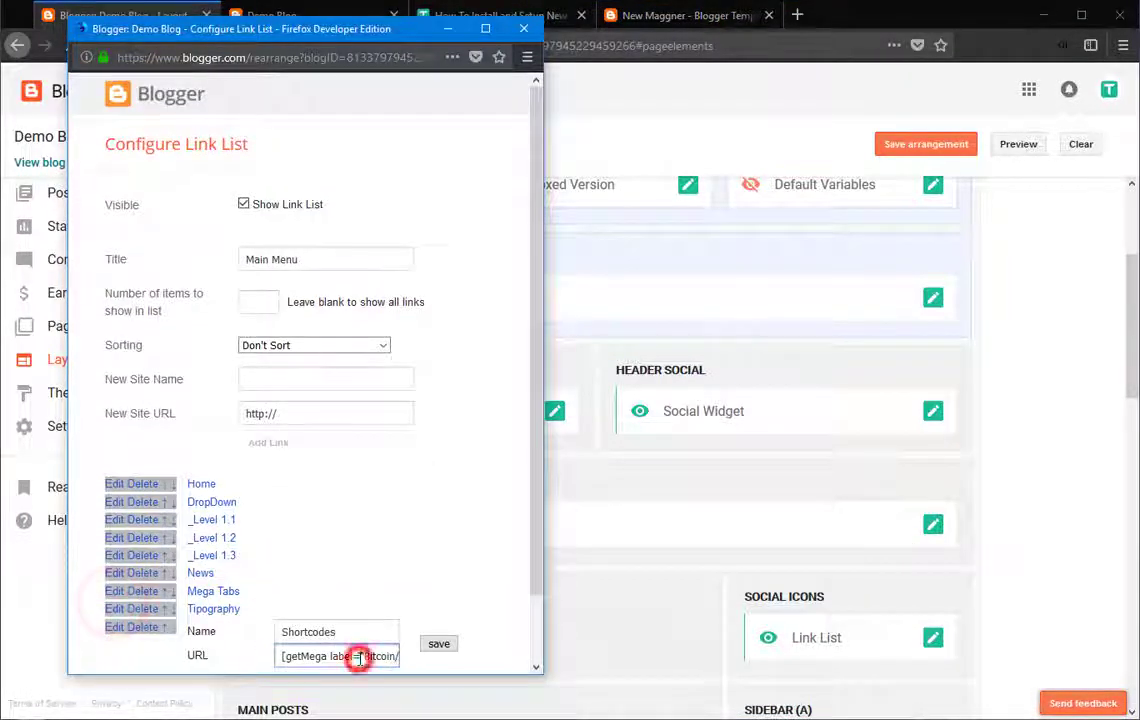
pyautogui.click(445, 644)
pyautogui.click(150, 662)
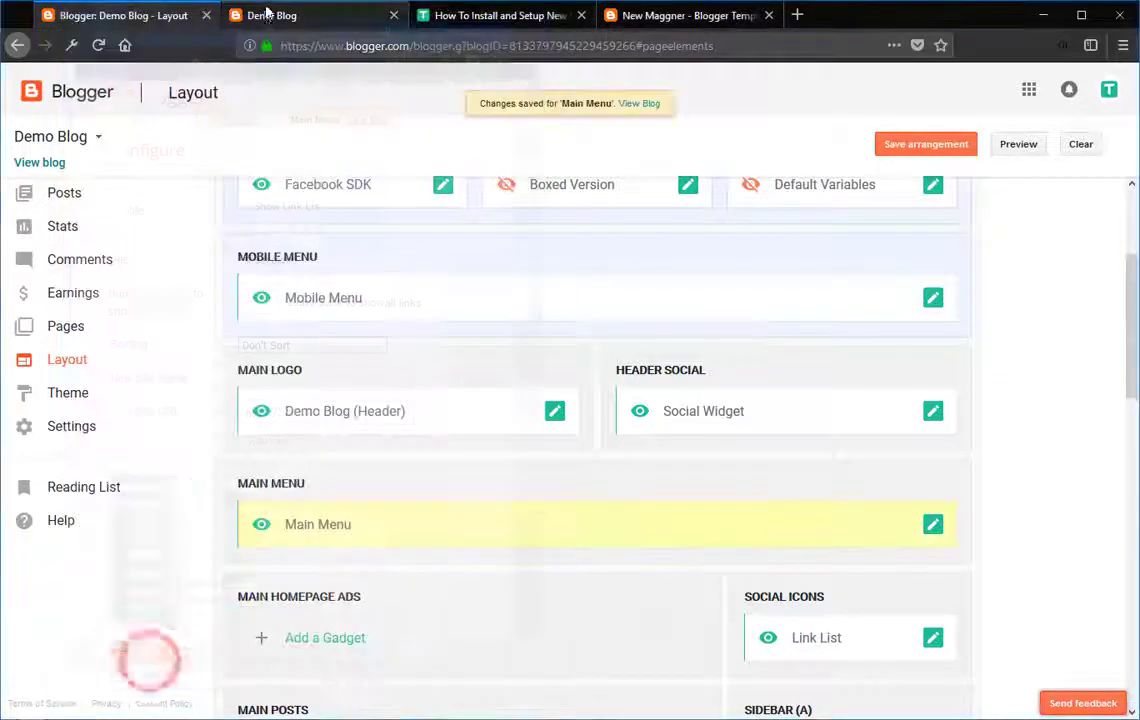
pyautogui.click(267, 15)
pyautogui.click(98, 45)
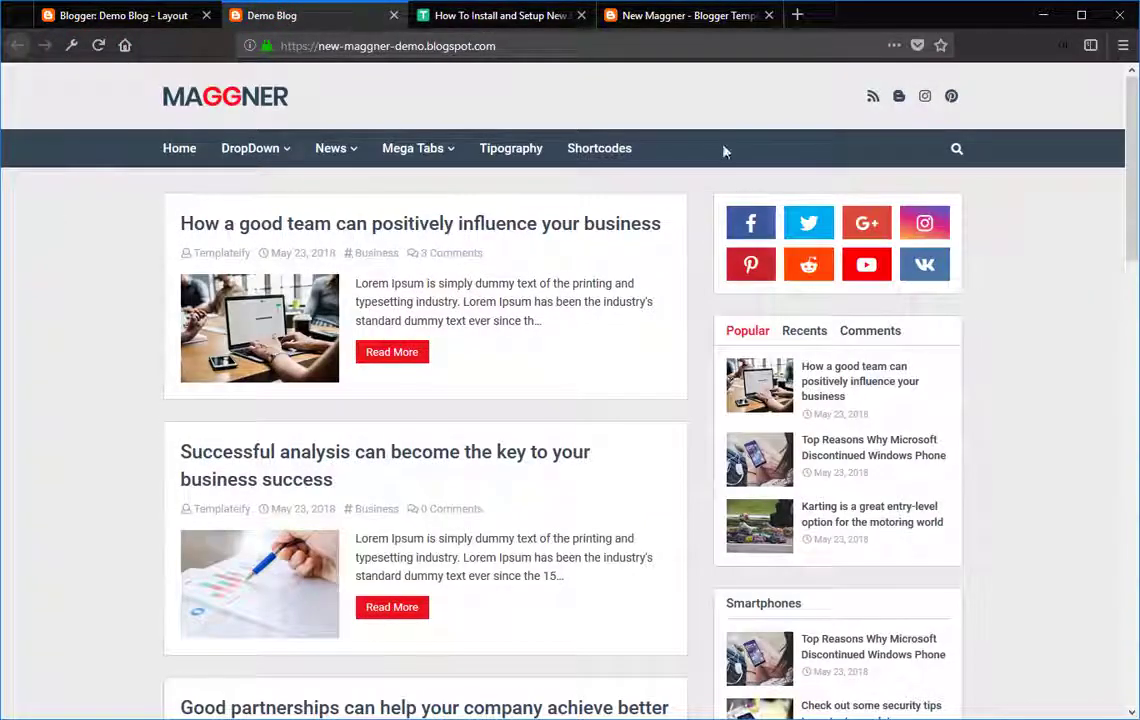
# Read the Main HomePage ADS section of the setup guide and examine the homepage ad on the template's live demo.
pyautogui.click(553, 17)
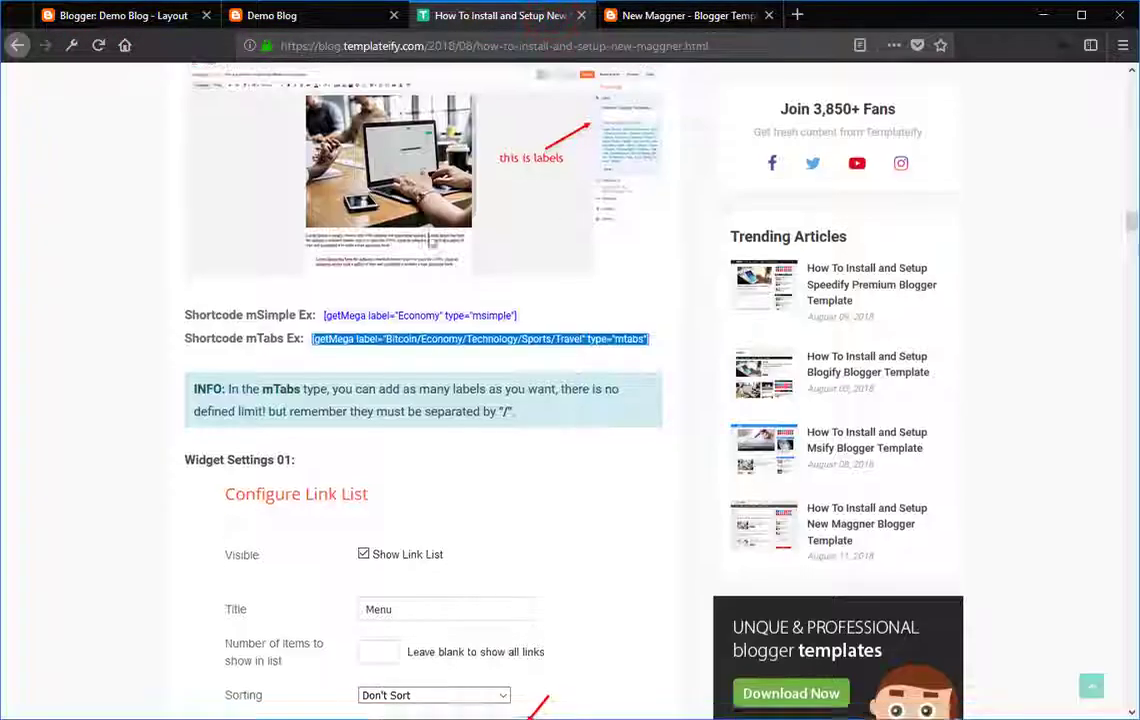
pyautogui.scroll(-9, 313, 268)
pyautogui.scroll(-3, 313, 268)
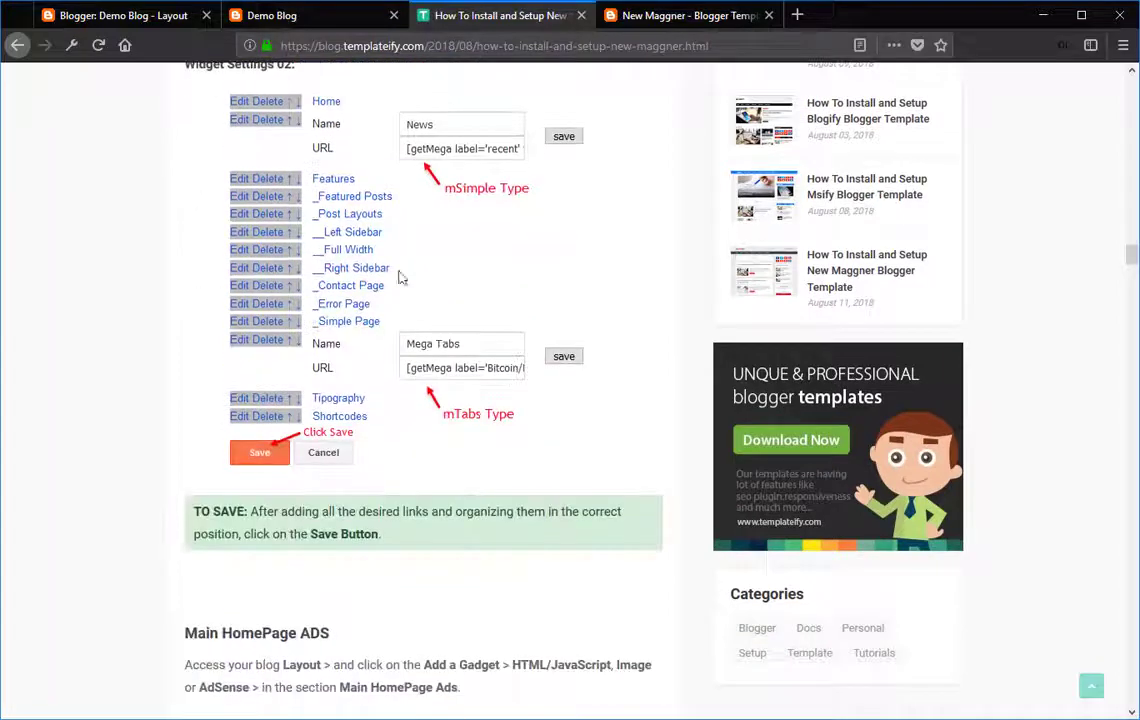
pyautogui.scroll(-5, 316, 288)
pyautogui.scroll(-1, 208, 228)
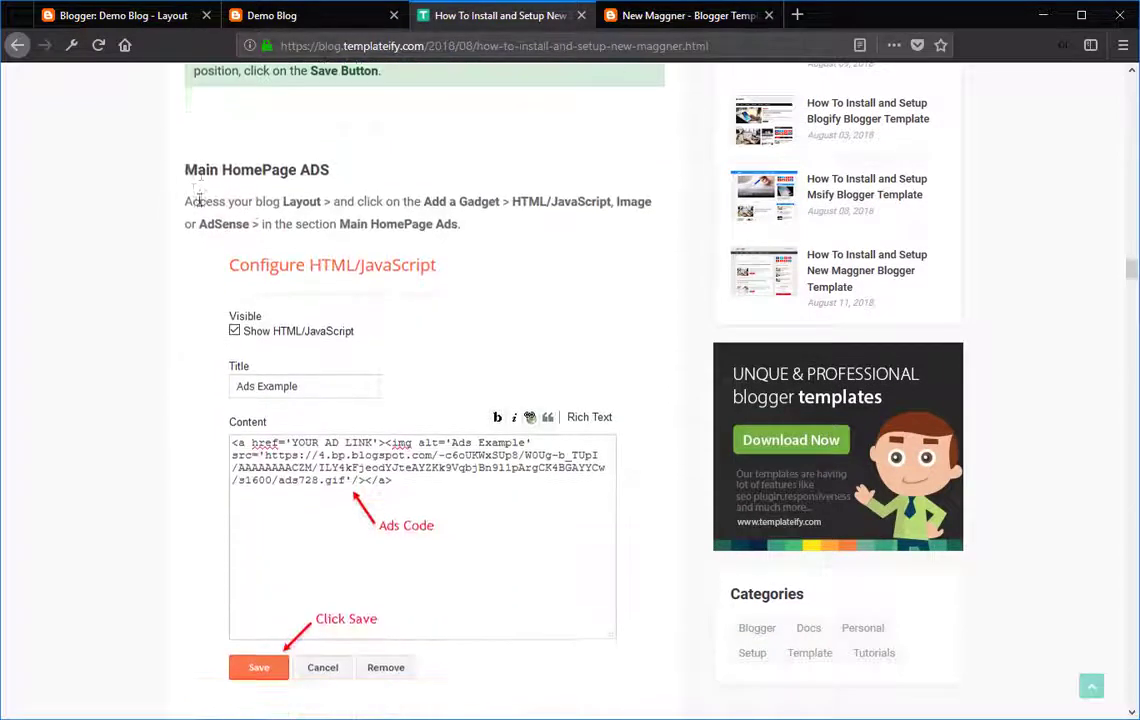
pyautogui.moveTo(184, 122); pyautogui.dragTo(335, 138)
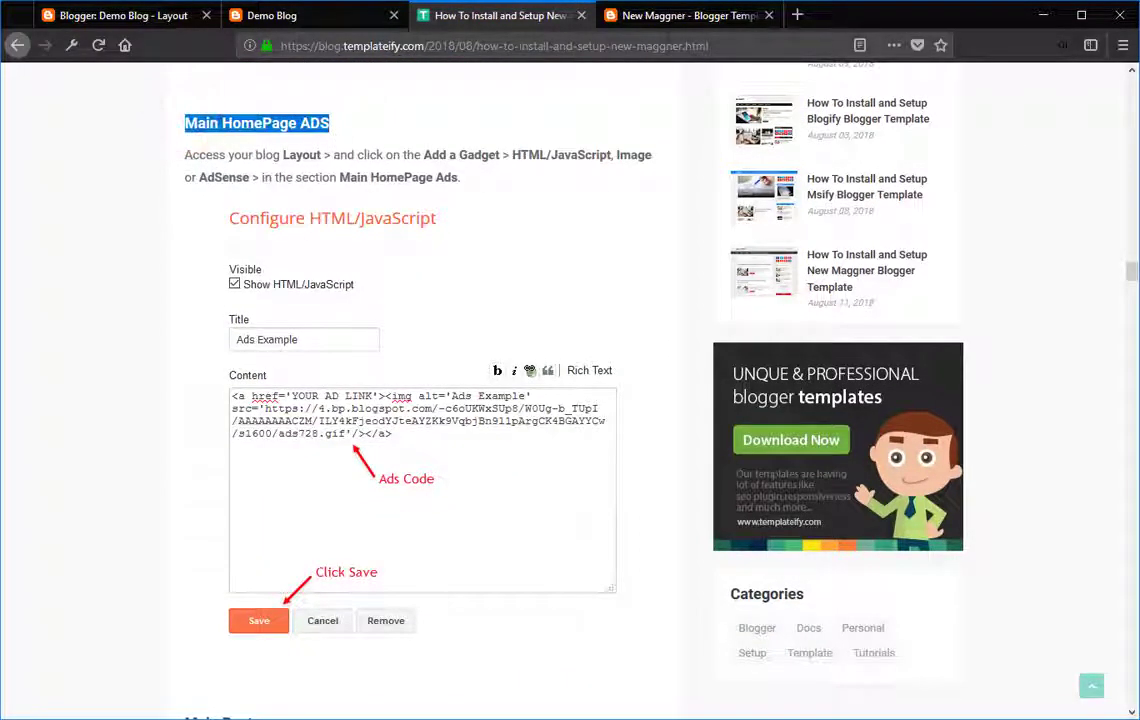
pyautogui.click(660, 17)
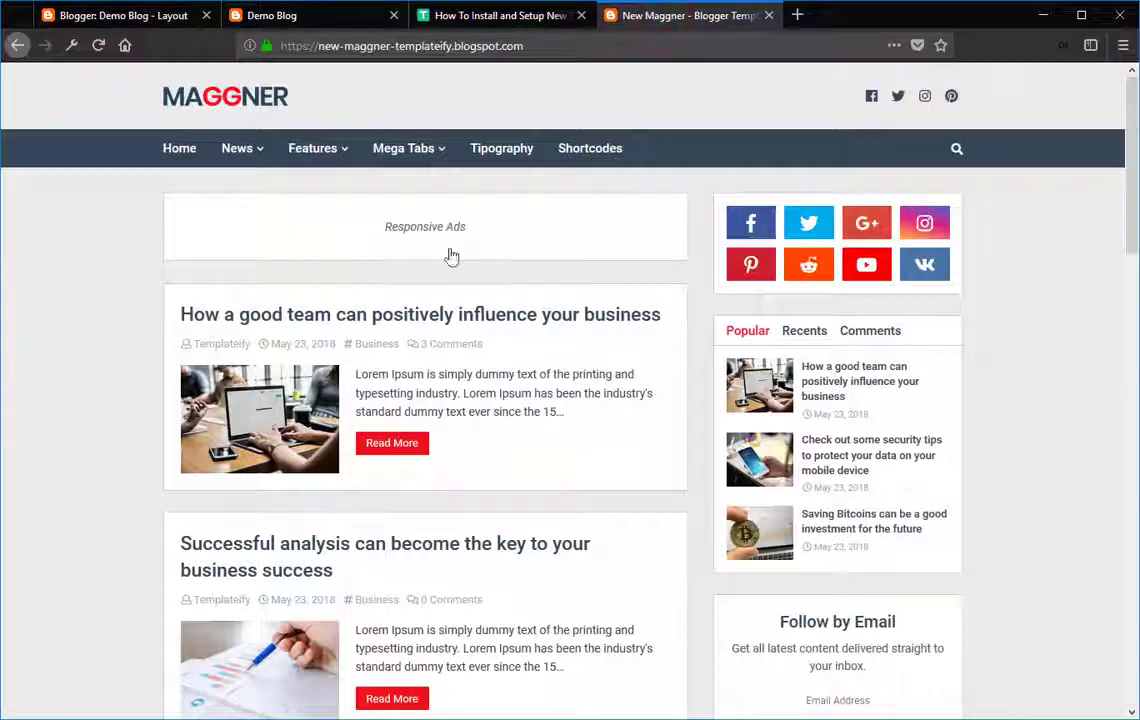
pyautogui.rightClick(400, 226)
pyautogui.click(402, 407)
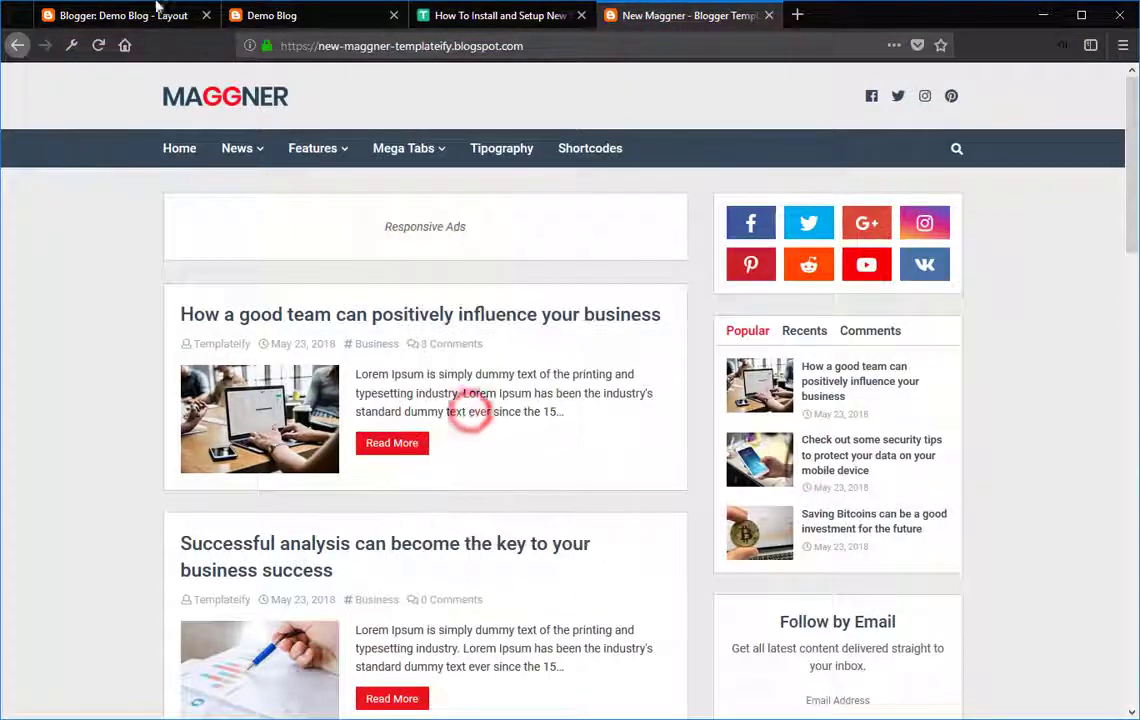
# Start adding an HTML/JavaScript gadget to the Main Homepage Ads section of the blog layout.
pyautogui.click(157, 12)
pyautogui.scroll(-4, 338, 397)
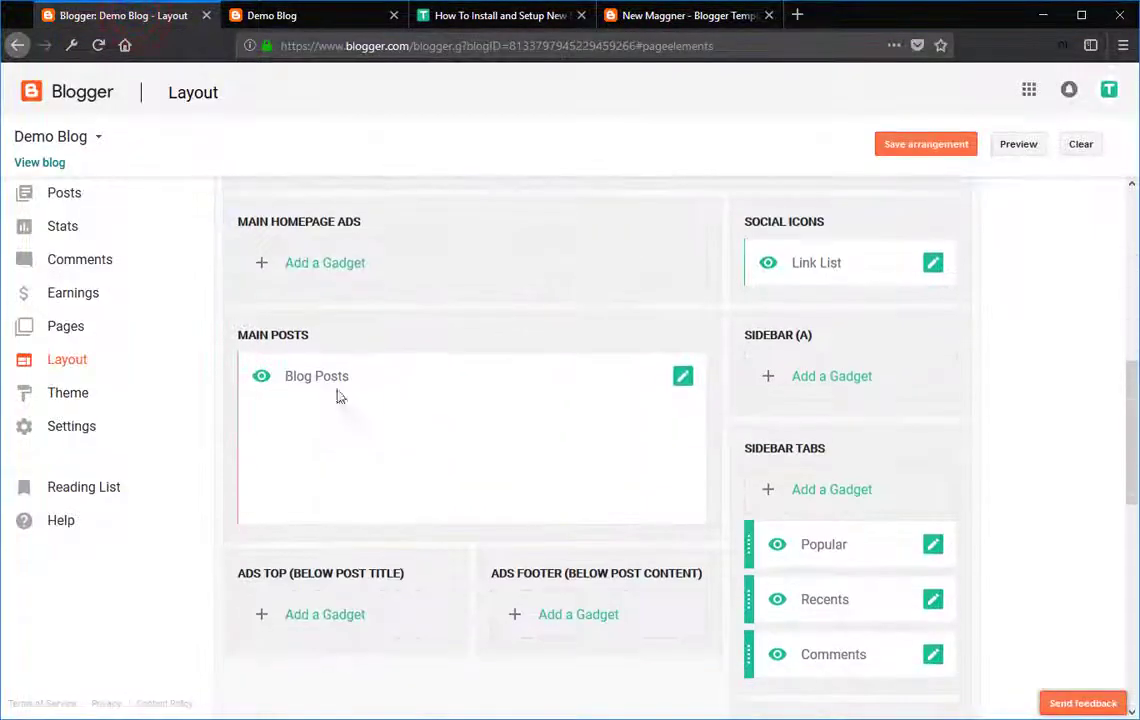
pyautogui.click(325, 263)
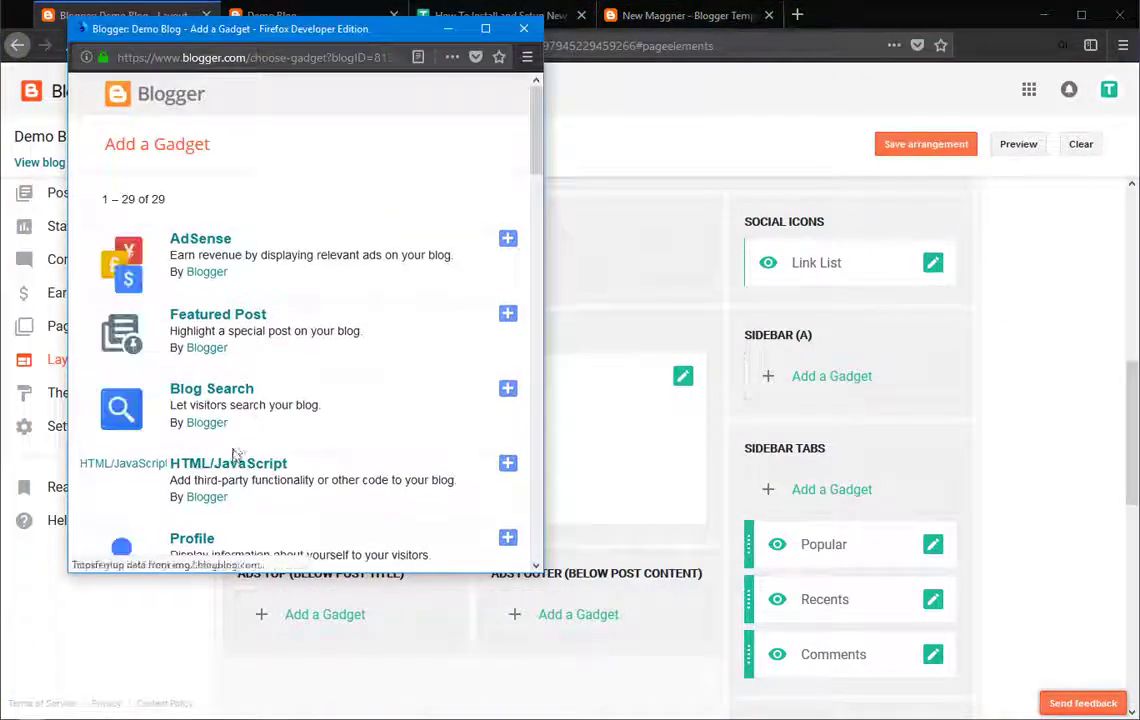
pyautogui.click(230, 464)
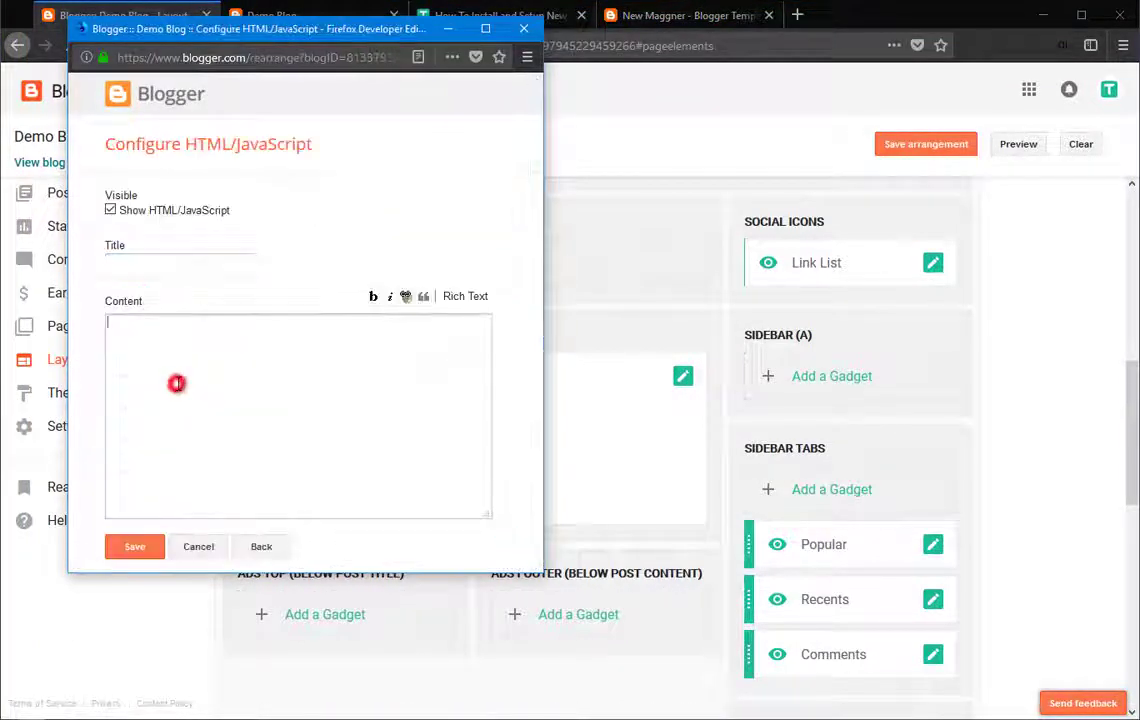
# Fill the gadget's content with the img code for the ads1.png ad, save it and reload the demo blog.
pyautogui.click(176, 383)
pyautogui.write('your ads code')
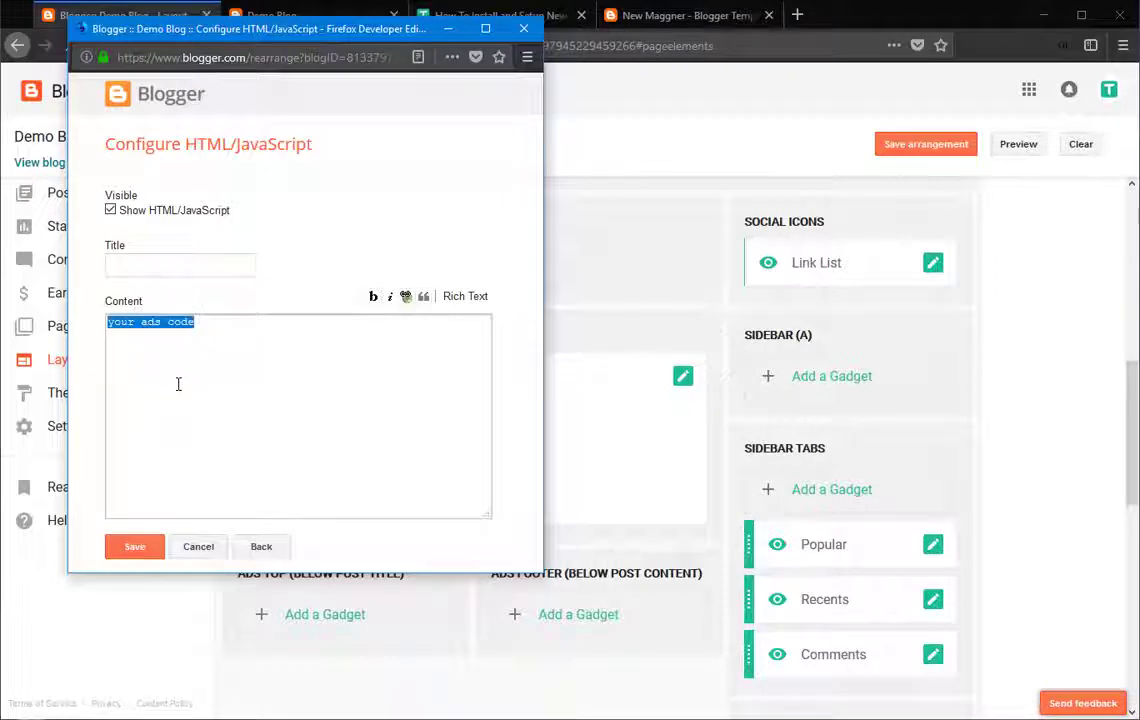
pyautogui.hotkey('ctrl', 'v')
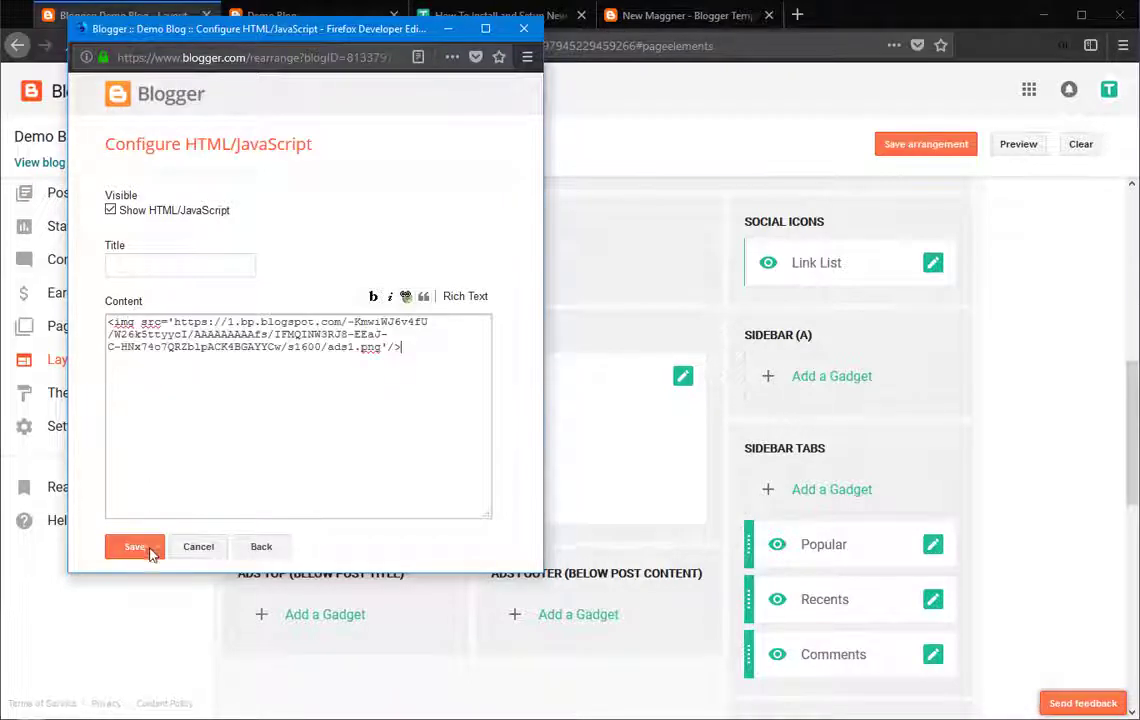
pyautogui.click(146, 548)
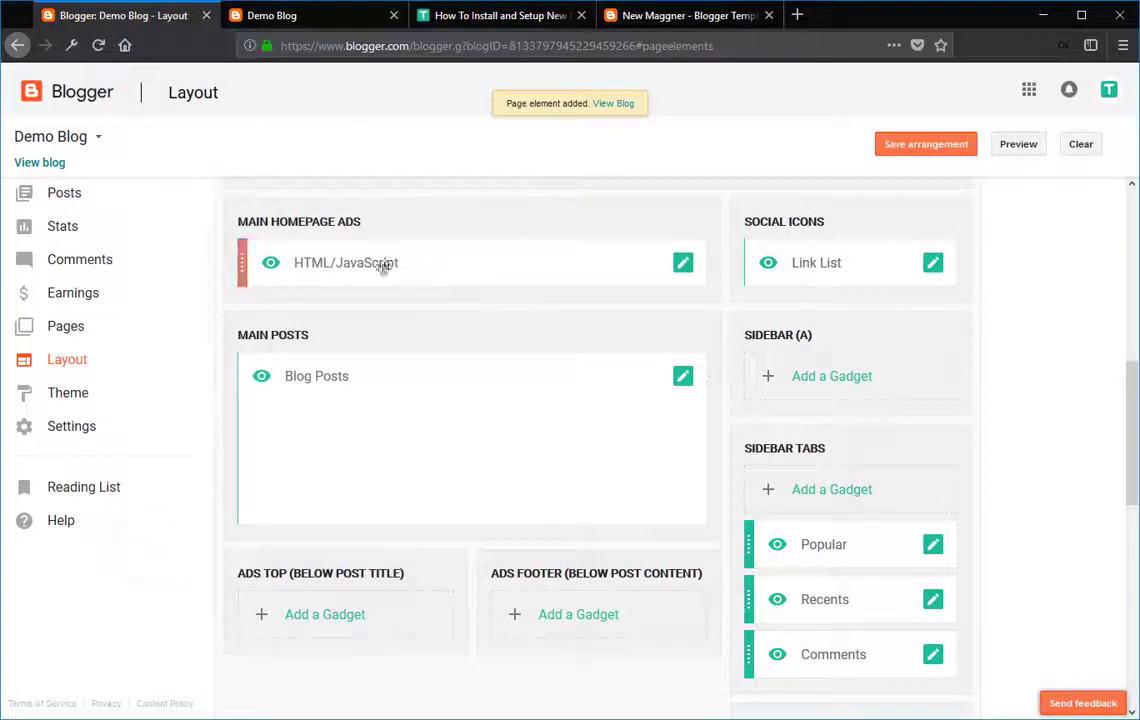
pyautogui.click(292, 15)
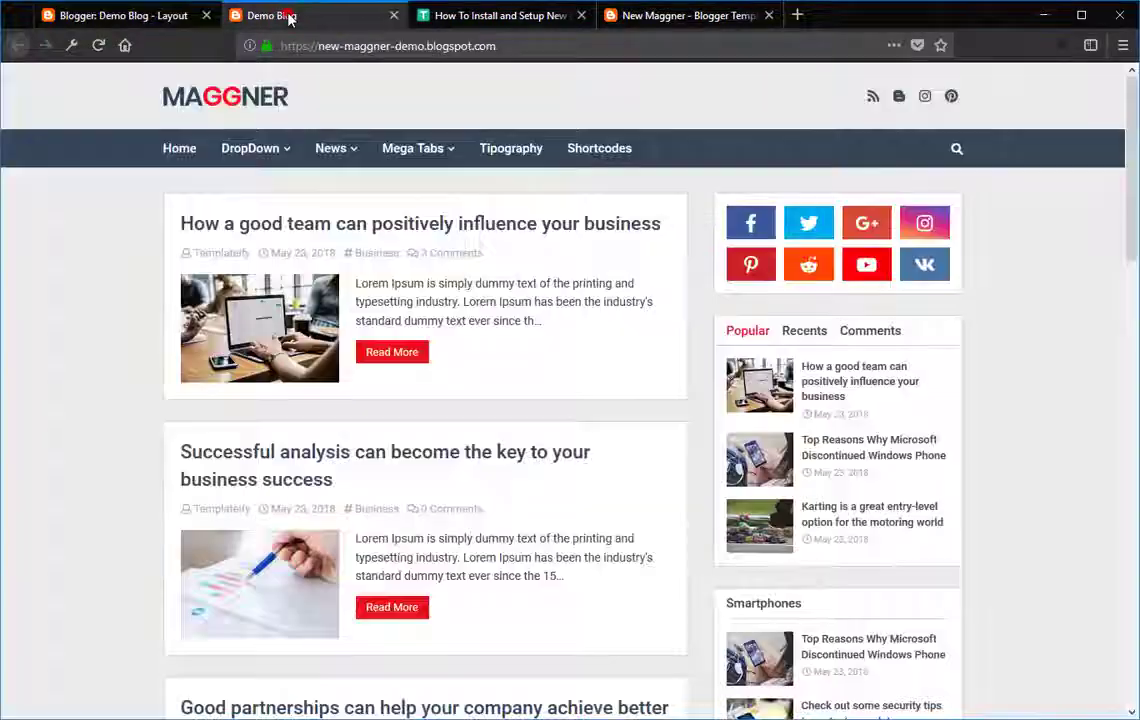
pyautogui.click(98, 50)
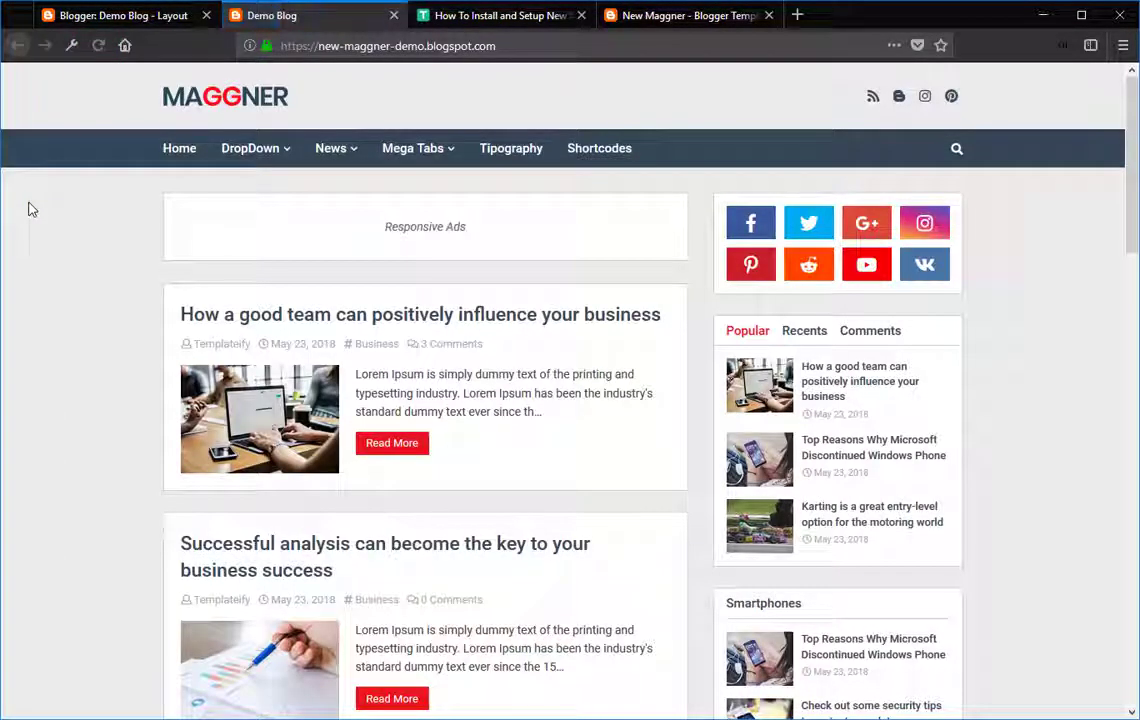
# Read the Main Posts and ADS Inside Posts sections of the setup guide and view a post on the template's live demo.
pyautogui.click(500, 16)
pyautogui.scroll(-6, 388, 288)
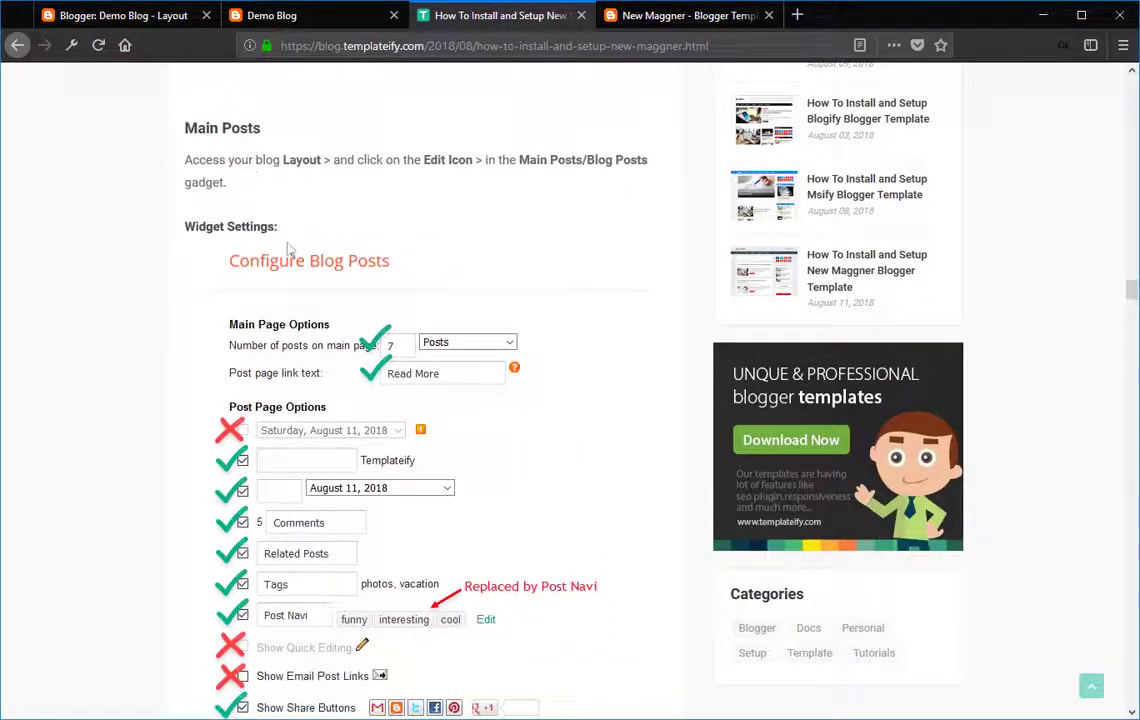
pyautogui.scroll(-5, 282, 274)
pyautogui.scroll(-12, 237, 222)
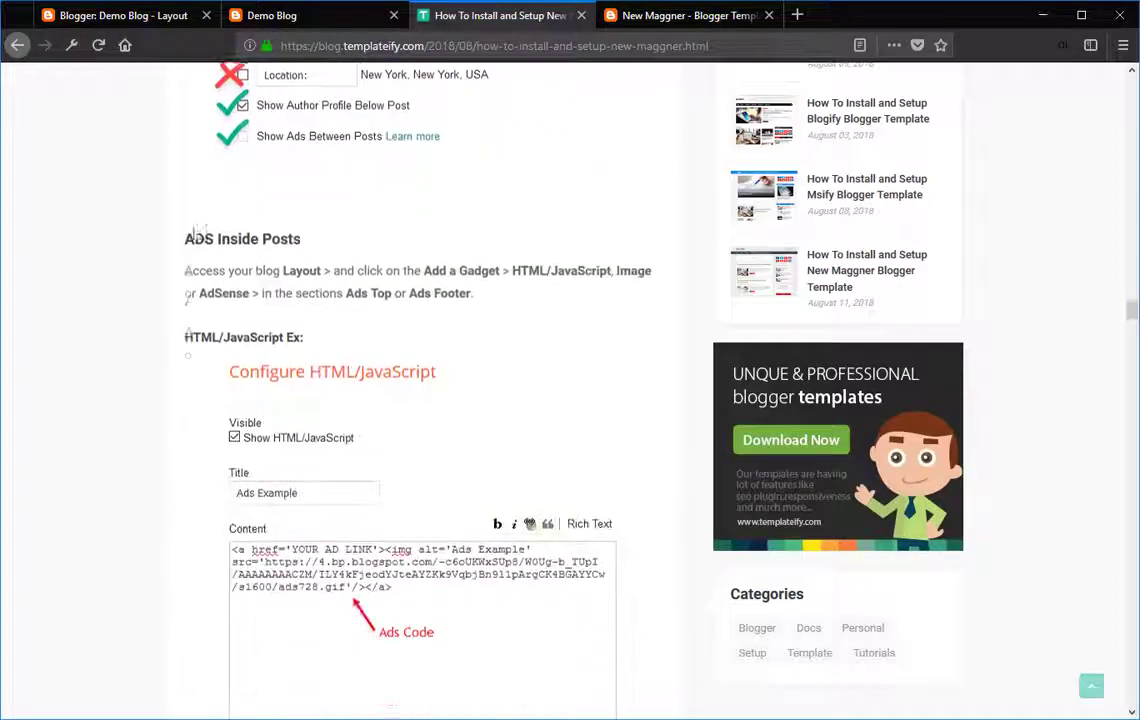
pyautogui.scroll(2, 205, 150)
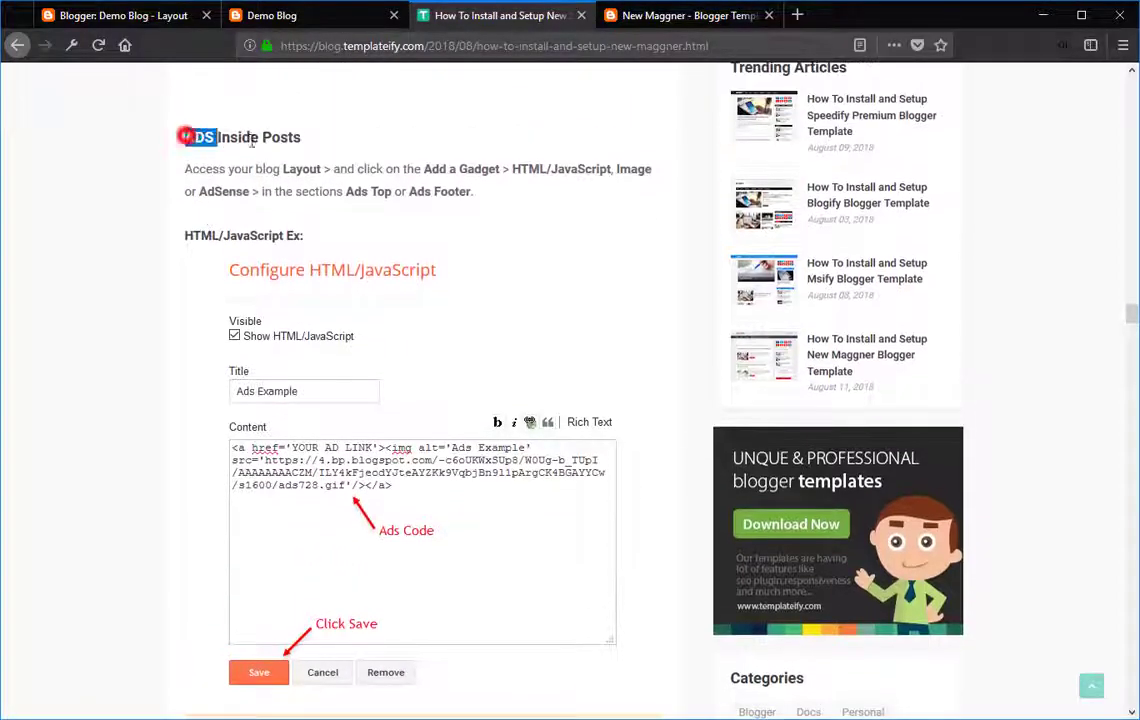
pyautogui.moveTo(252, 142); pyautogui.dragTo(300, 138)
pyautogui.scroll(-2, 293, 237)
pyautogui.click(643, 16)
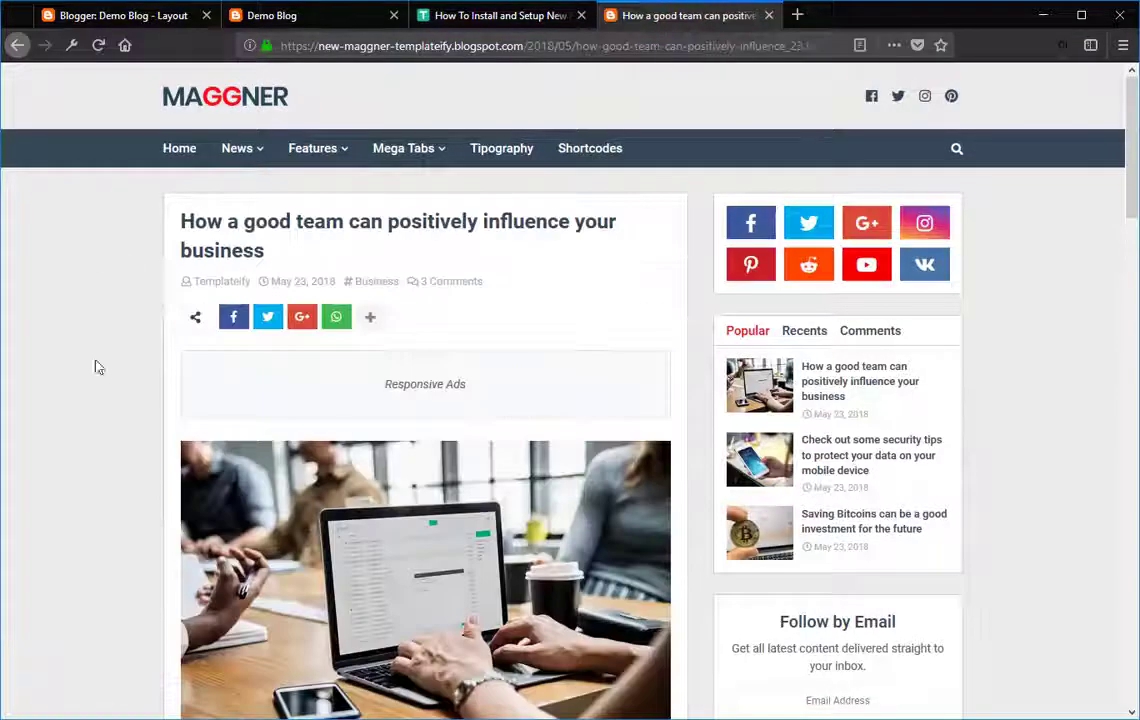
# Examine the ads inside the live demo's post and copy the image address of the ad below the post title.
pyautogui.scroll(-15, 126, 378)
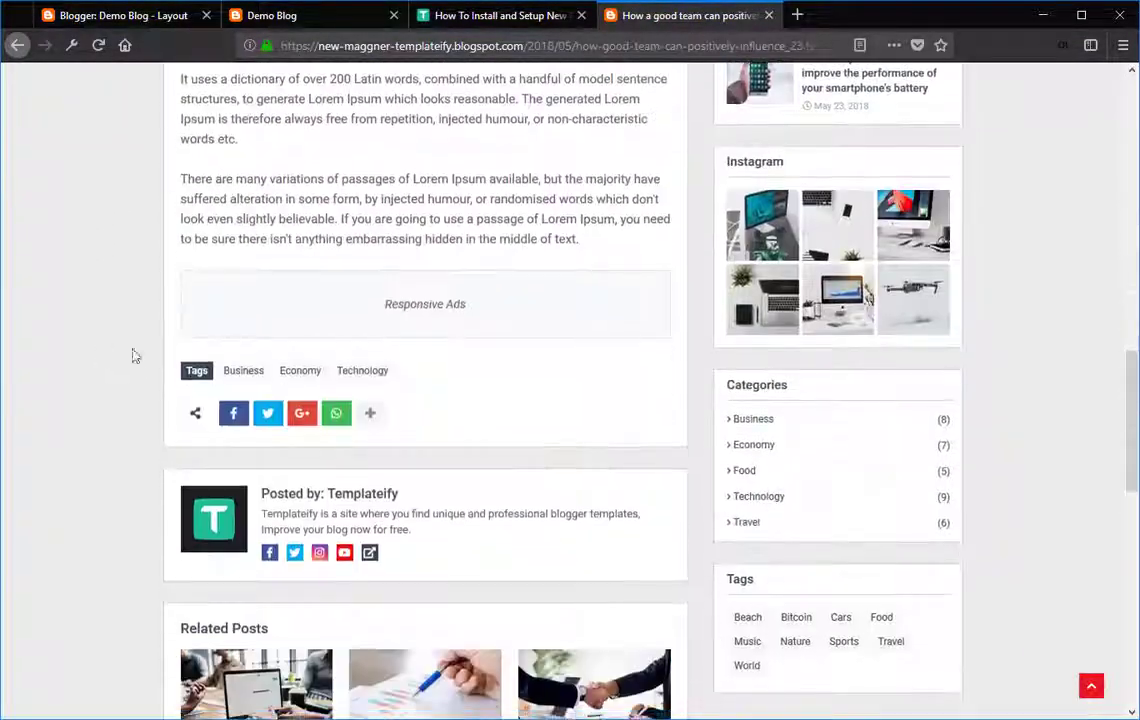
pyautogui.scroll(15, 145, 295)
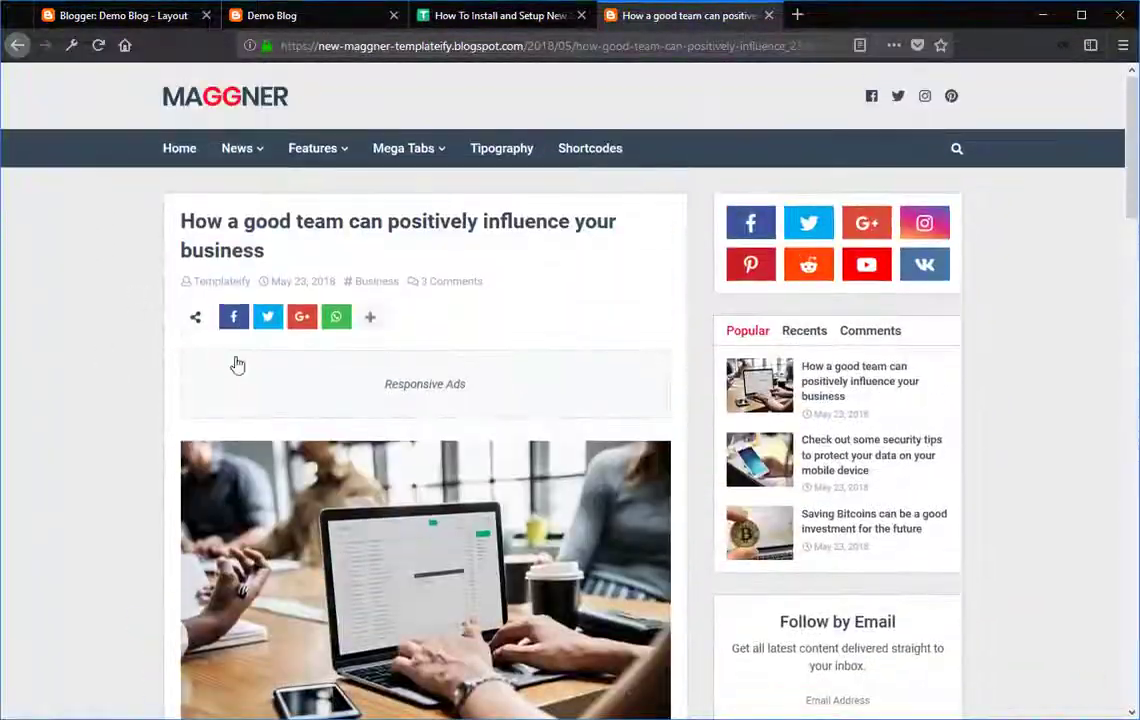
pyautogui.rightClick(245, 372)
pyautogui.click(318, 556)
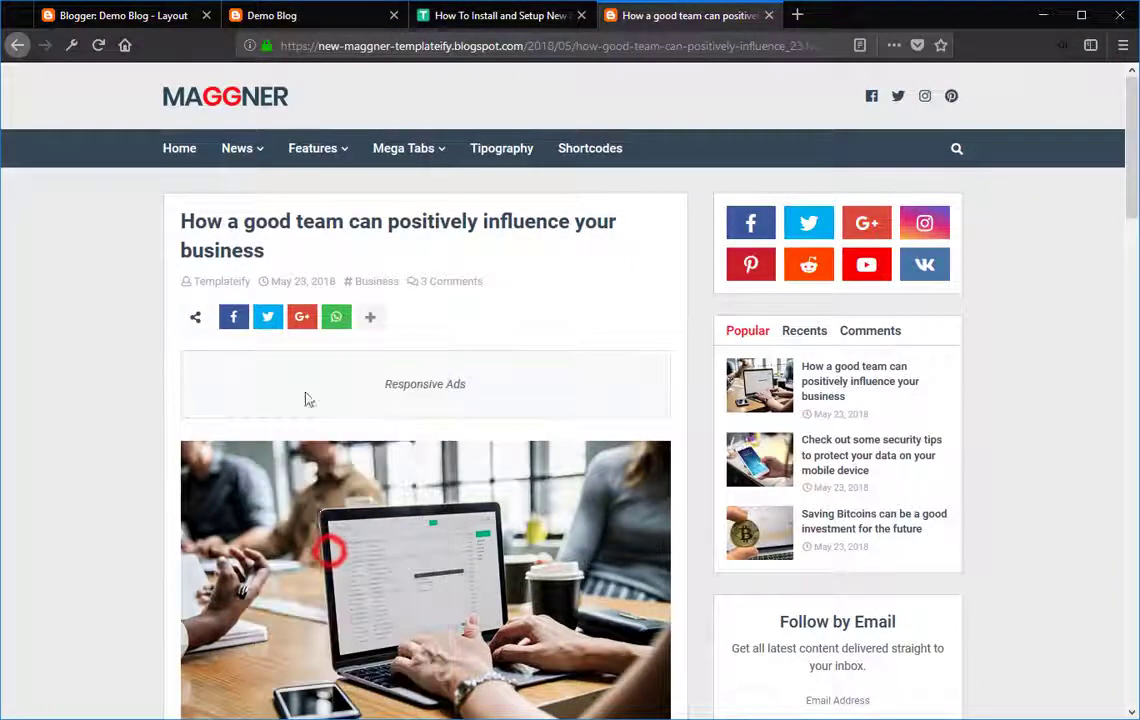
# Open the post "How a good team can positively influence your business" on the demo blog and check its ad positions.
pyautogui.click(275, 16)
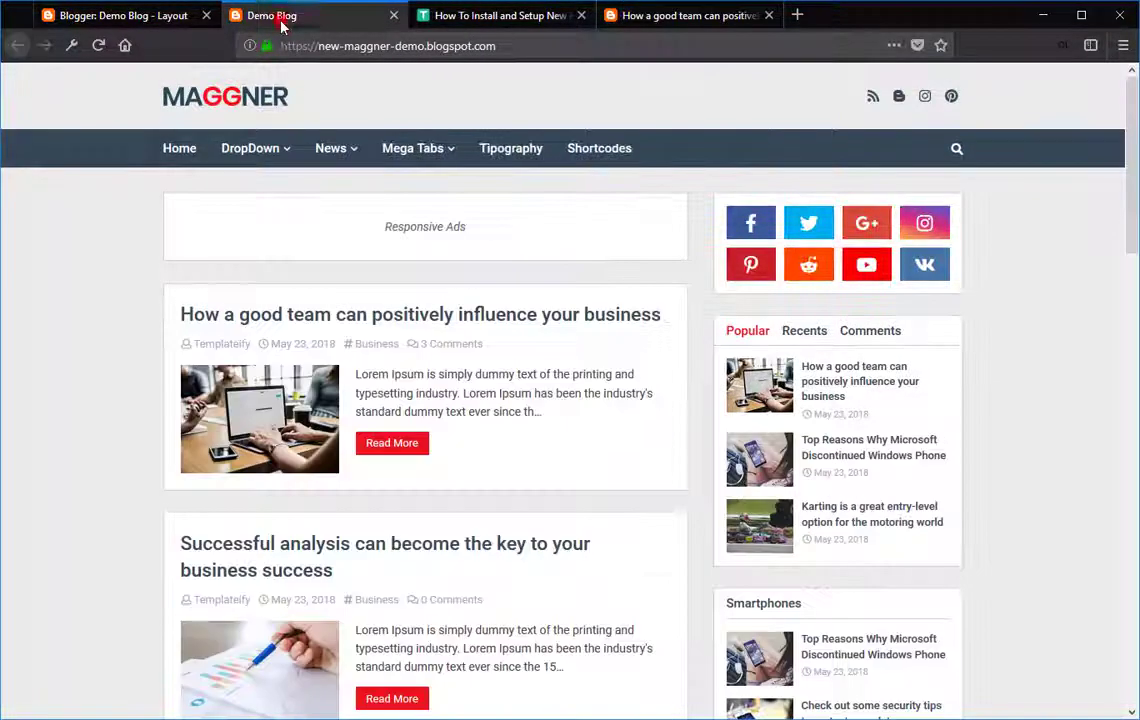
pyautogui.click(195, 314)
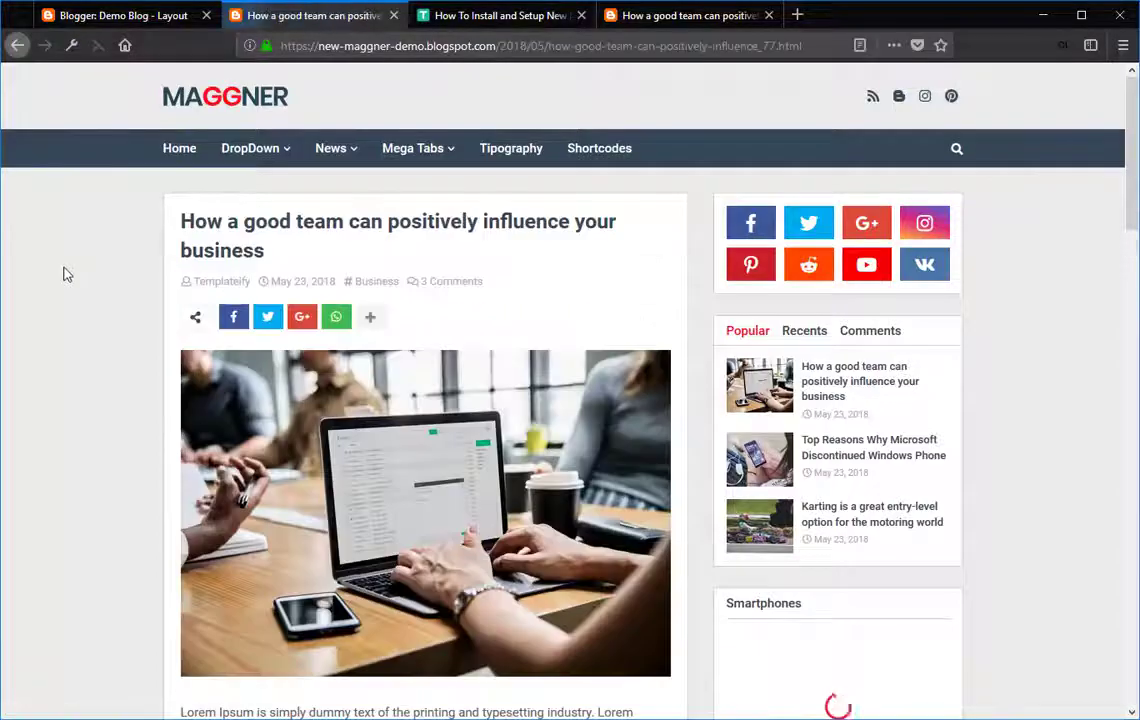
pyautogui.scroll(-2, 62, 275)
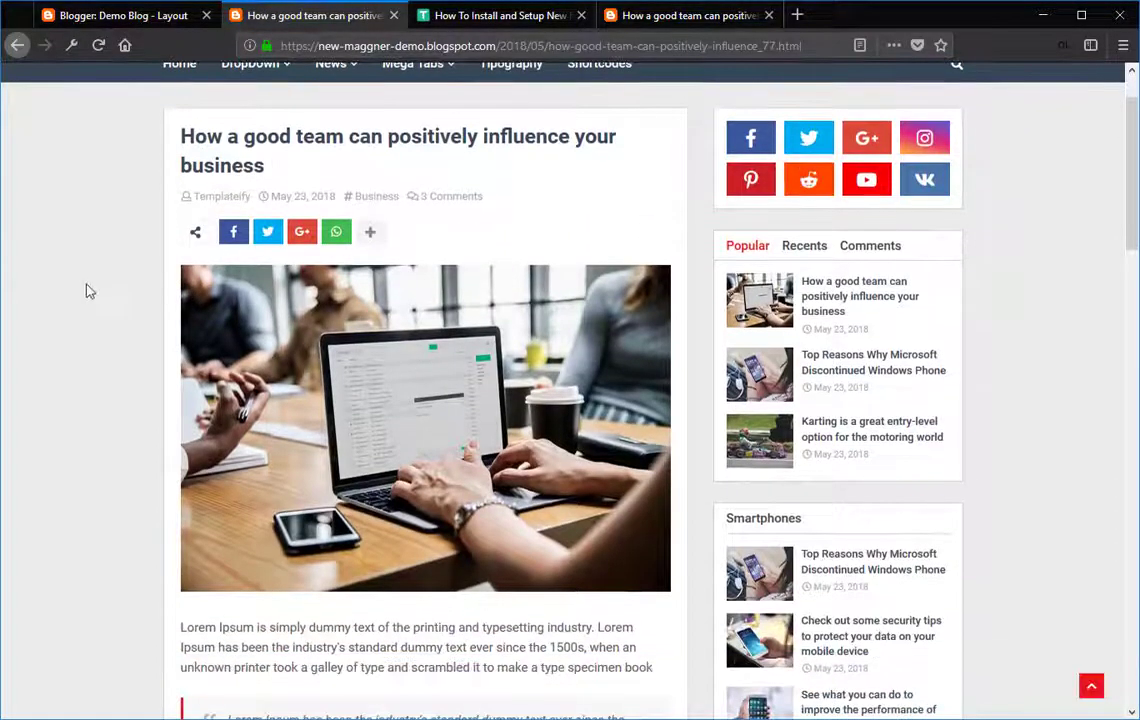
pyautogui.scroll(-10, 86, 290)
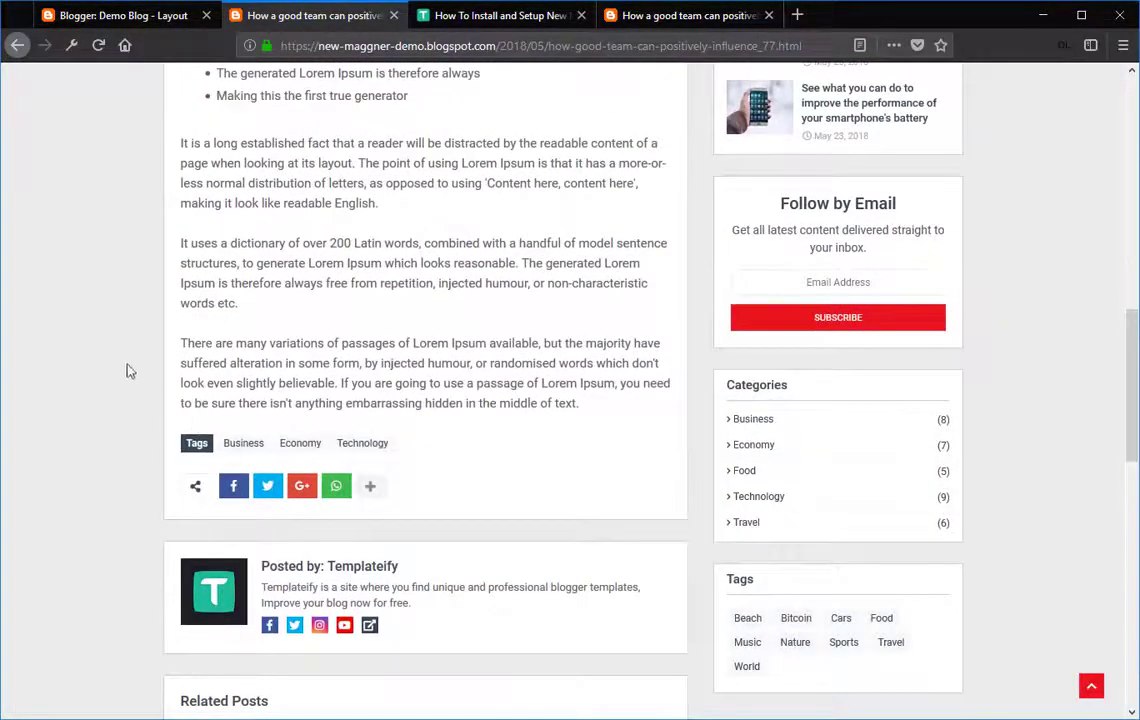
pyautogui.scroll(15, 127, 370)
# Start adding an HTML/JavaScript gadget to the Ads Top (Below Post Title) section of the blog layout.
pyautogui.click(107, 15)
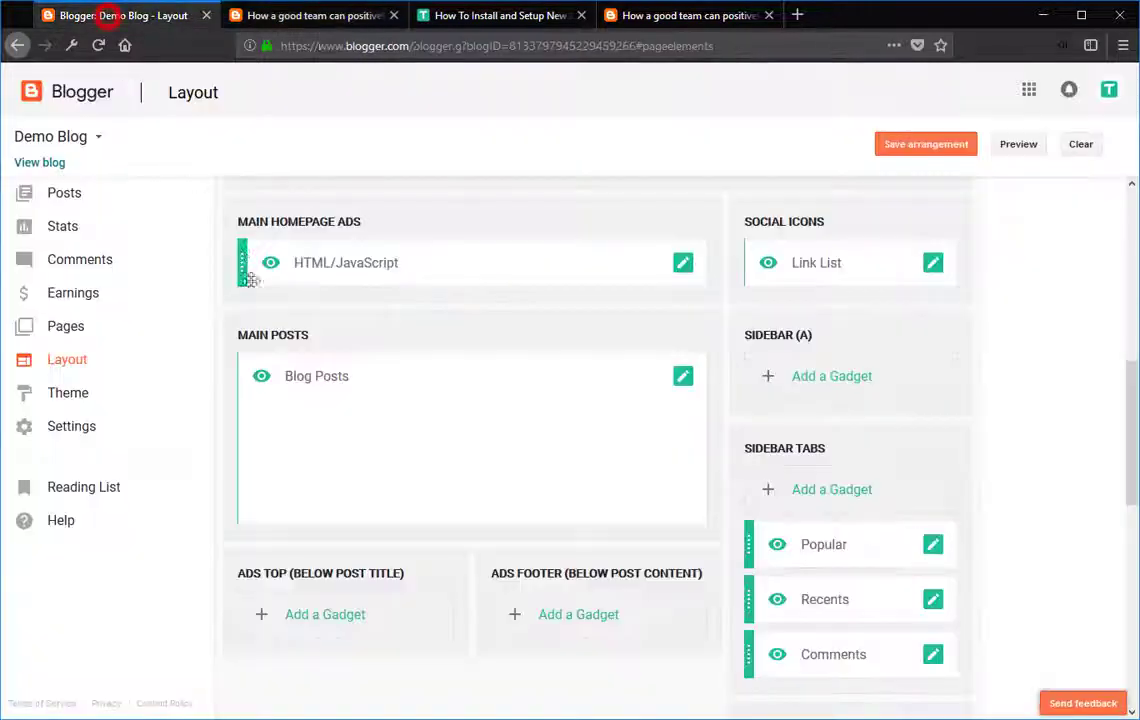
pyautogui.click(338, 618)
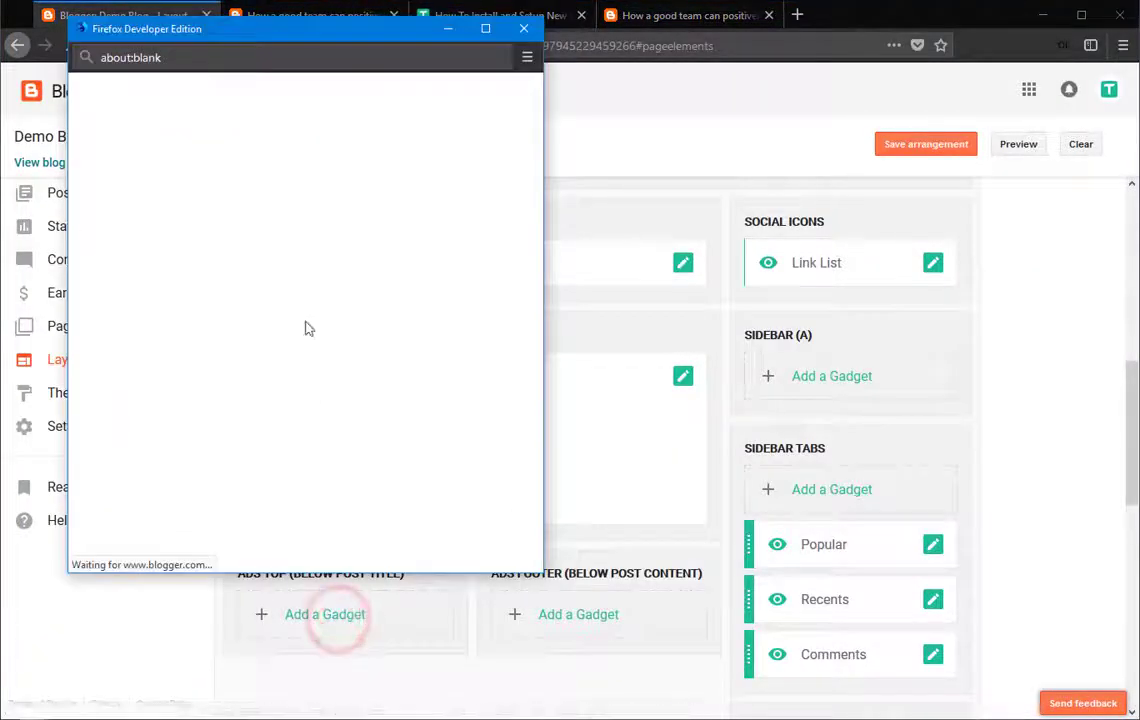
pyautogui.click(243, 465)
pyautogui.click(198, 374)
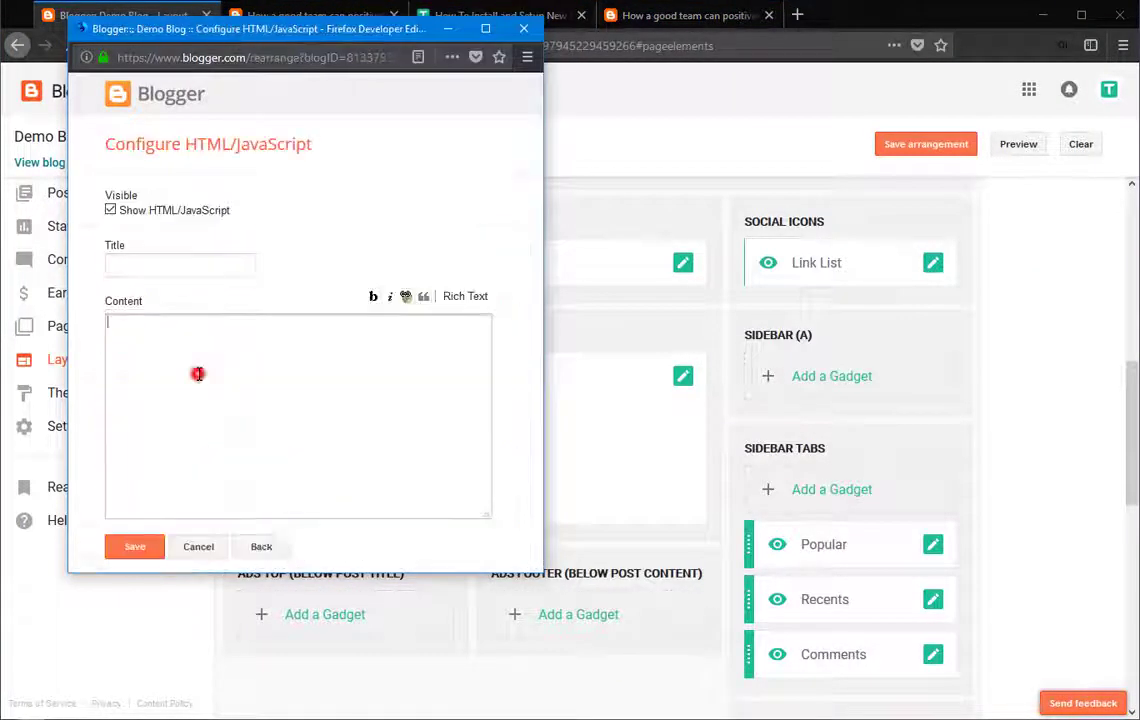
# Fill the gadget's content with the img code for the ads2.png ad, copy that code and save the gadget.
pyautogui.write('yo')
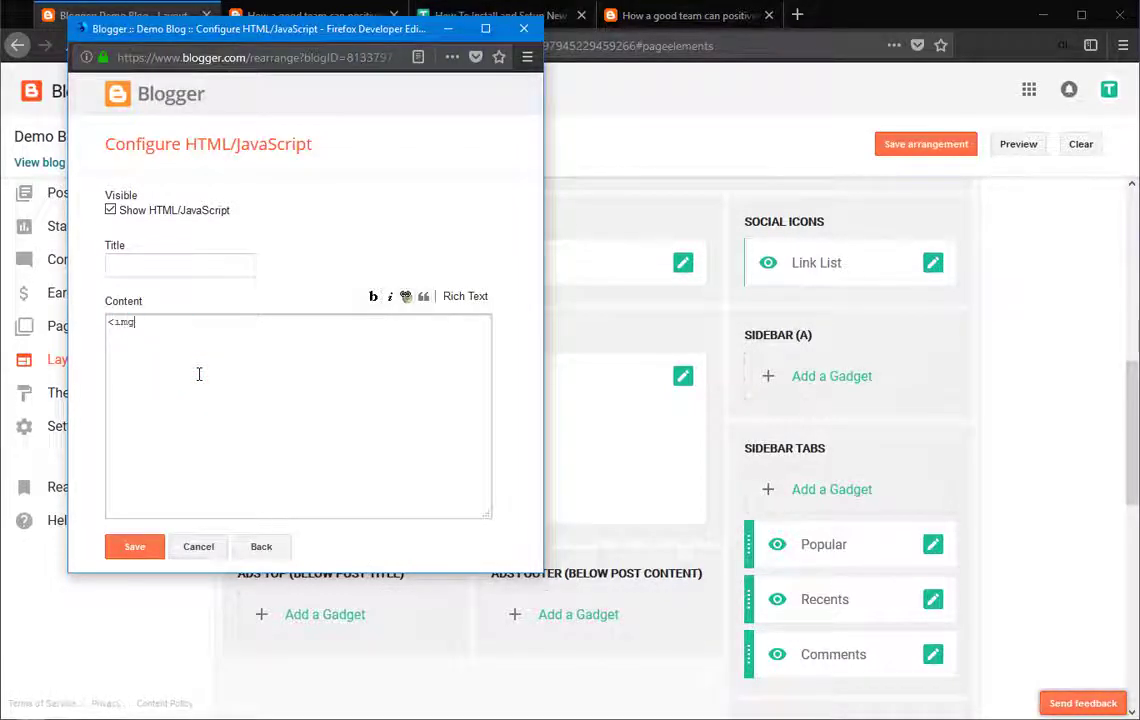
pyautogui.hotkey('ctrl', 'v')
pyautogui.moveTo(201, 364); pyautogui.dragTo(104, 324)
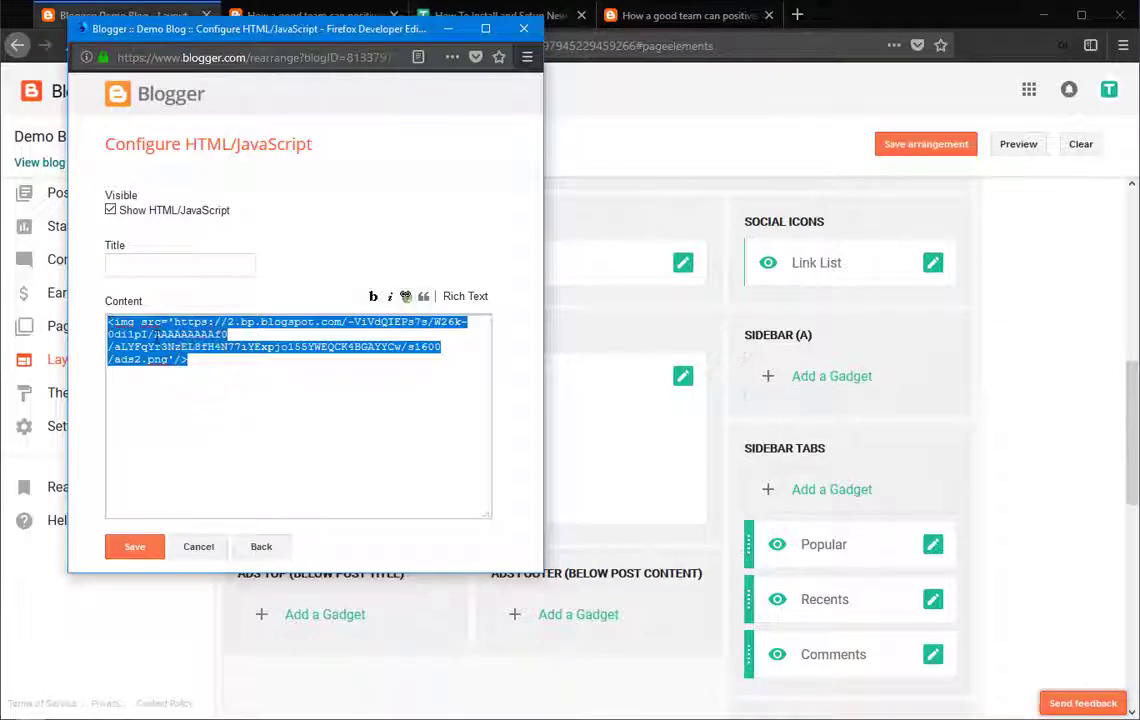
pyautogui.rightClick(157, 337)
pyautogui.click(211, 389)
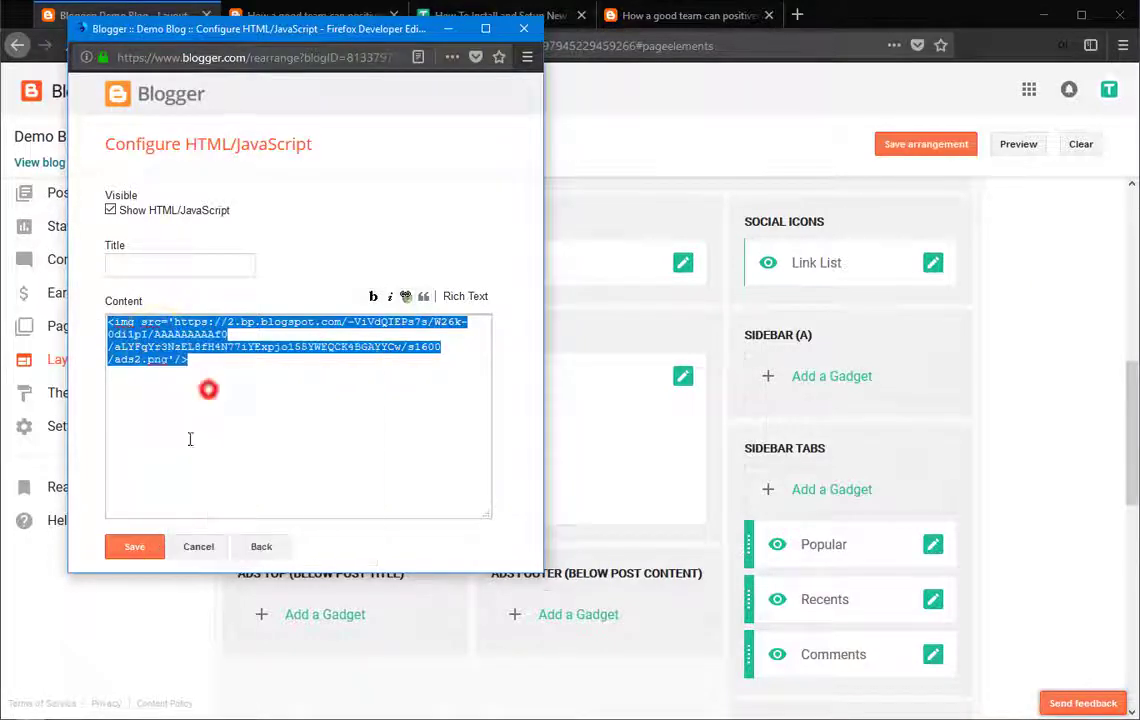
pyautogui.click(148, 550)
# Reload the demo blog's post and check the ad areas below the title and below the content.
pyautogui.click(265, 15)
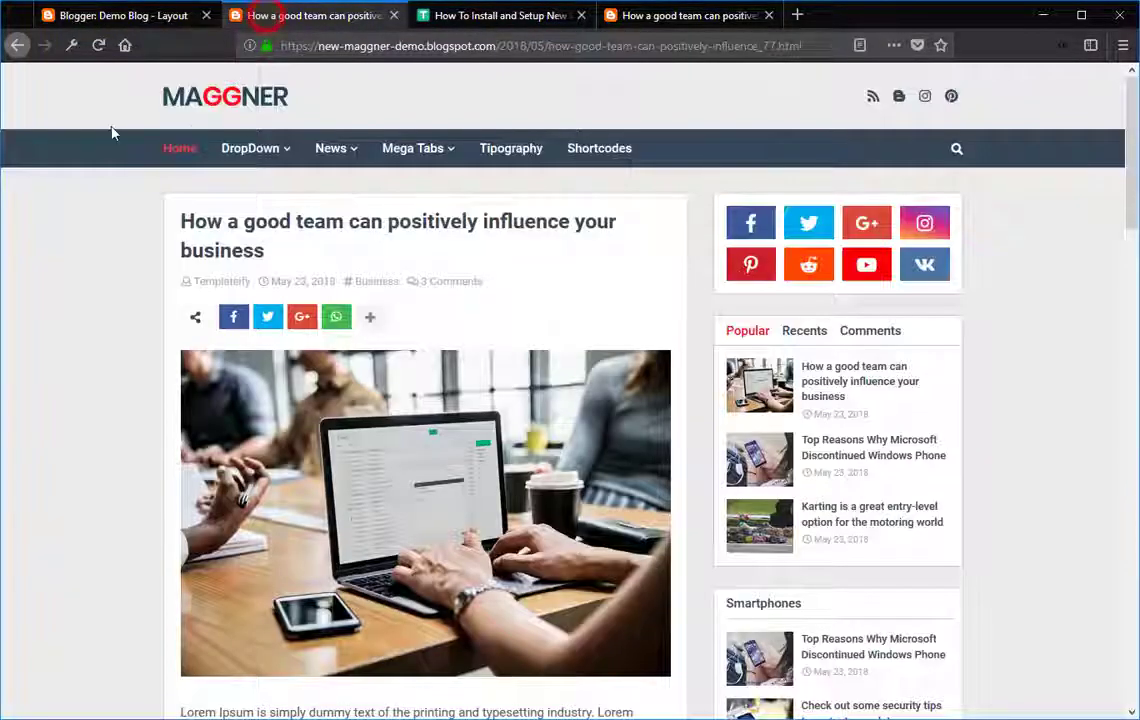
pyautogui.click(99, 46)
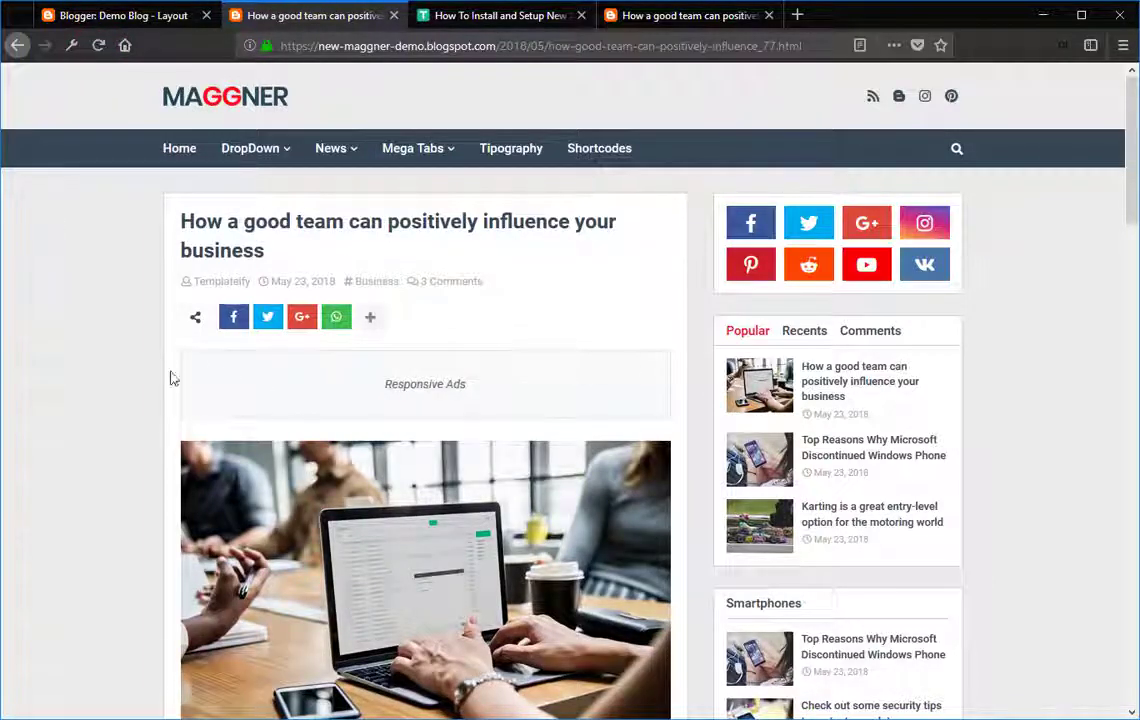
pyautogui.scroll(-15, 45, 342)
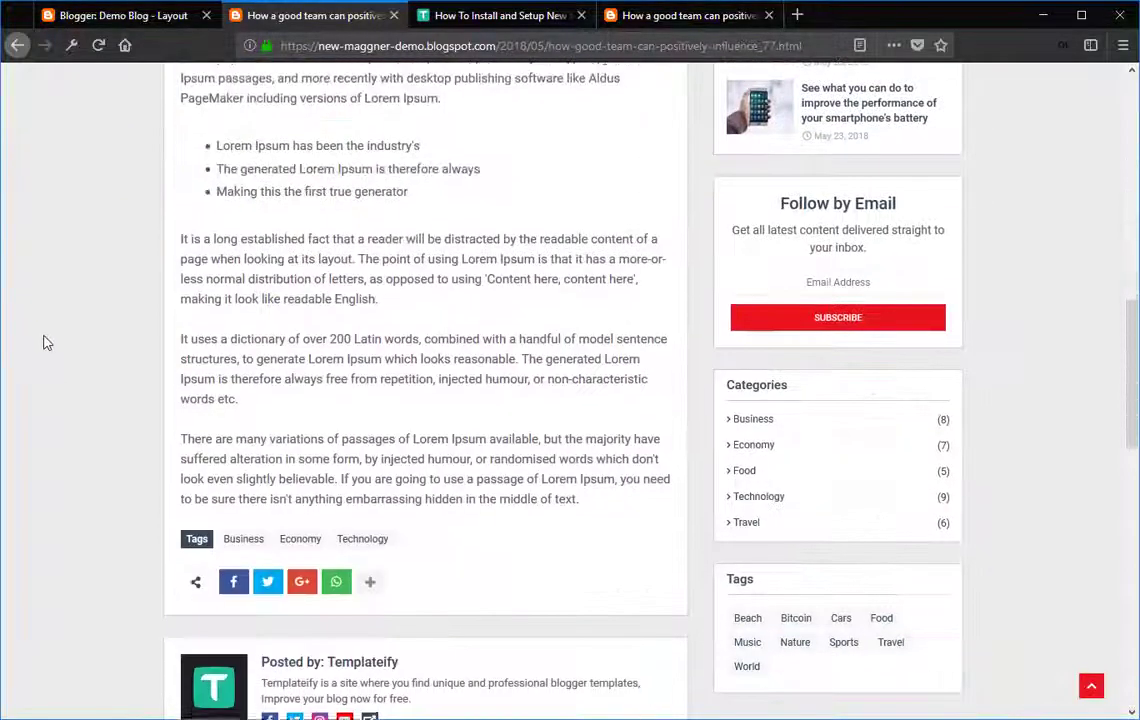
# Add an HTML/JavaScript gadget with the copied ads2.png img code to the Ads Footer (Below Post Content) section and save it.
pyautogui.click(153, 16)
pyautogui.click(549, 615)
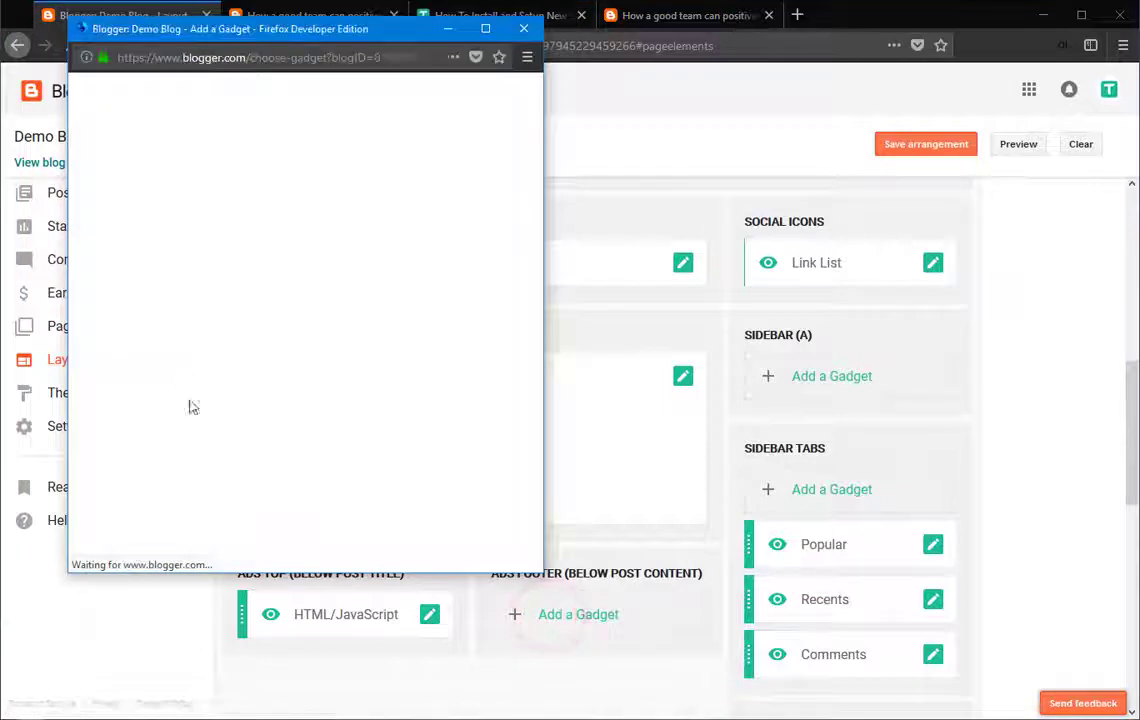
pyautogui.click(221, 466)
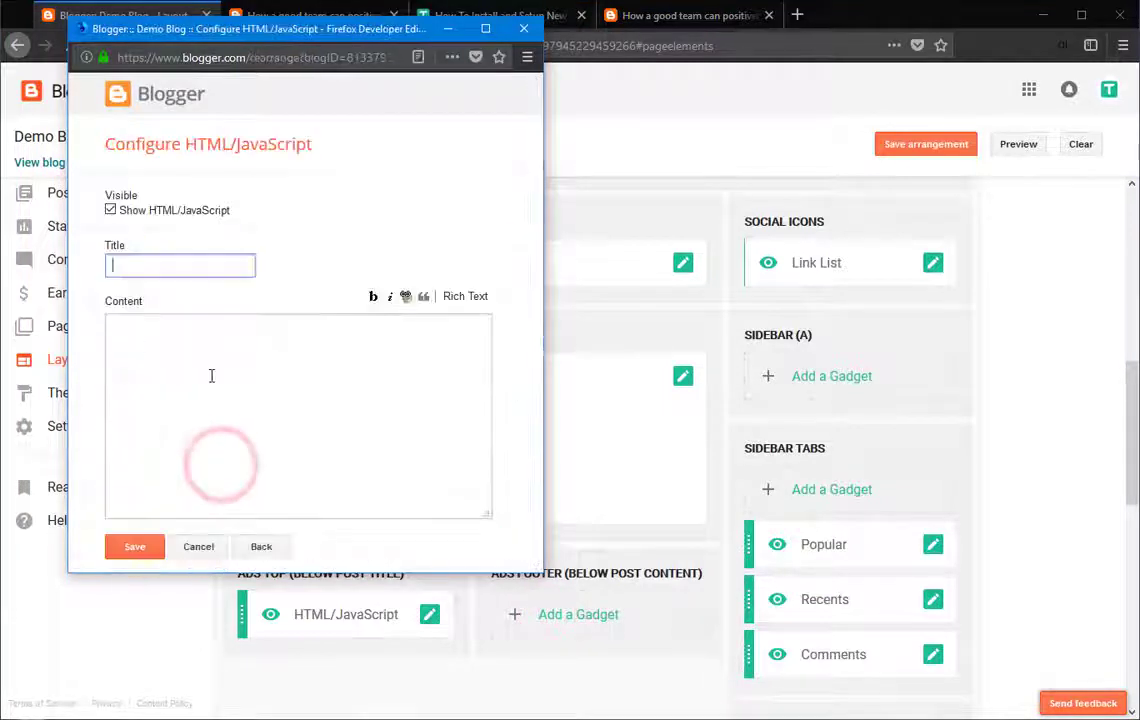
pyautogui.rightClick(211, 376)
pyautogui.click(252, 448)
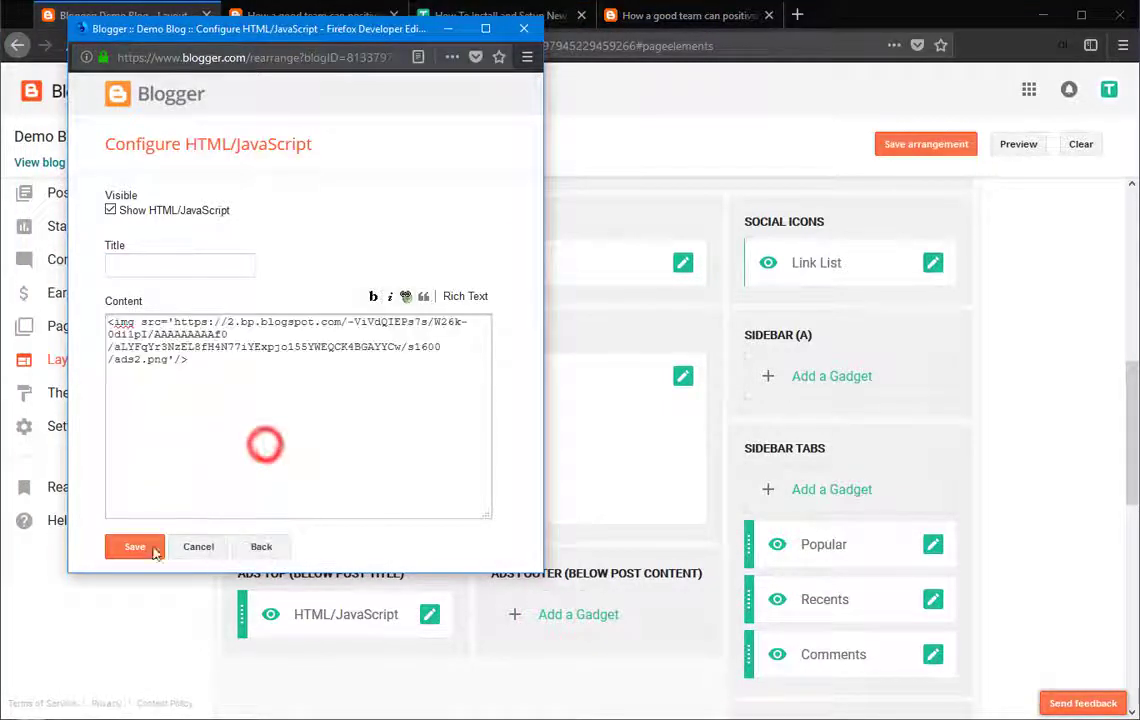
pyautogui.click(135, 547)
# Reload the demo blog's post and examine the ad below the post content.
pyautogui.click(240, 14)
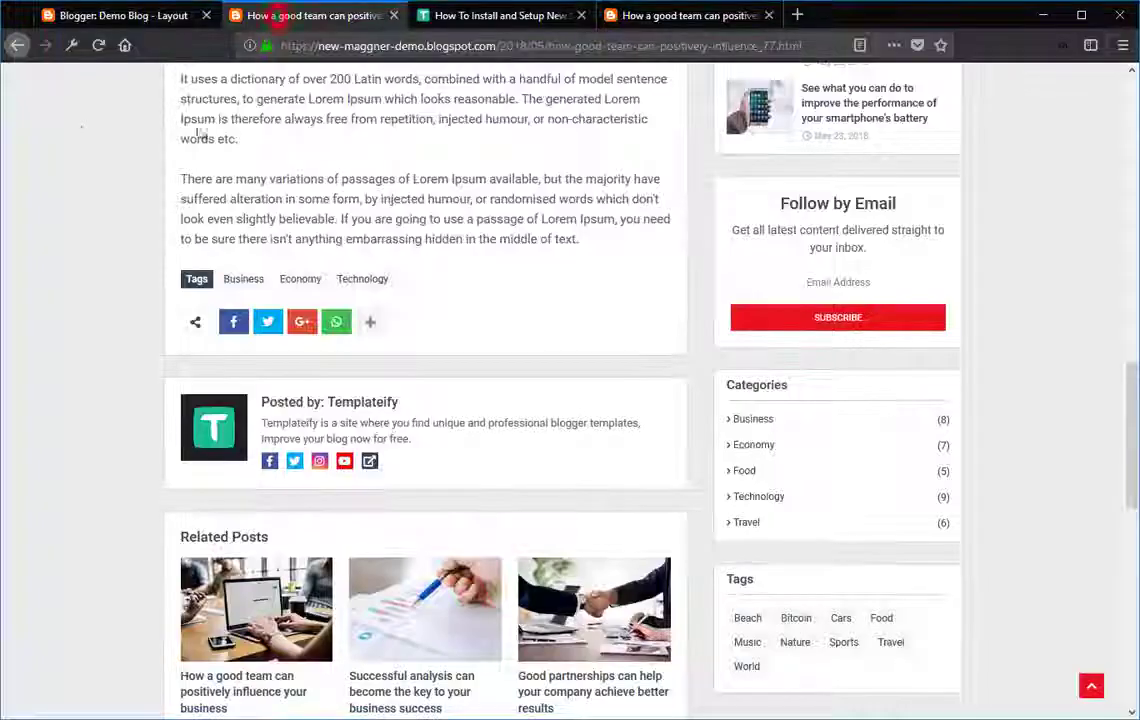
pyautogui.scroll(10, 83, 133)
pyautogui.scroll(3, 83, 133)
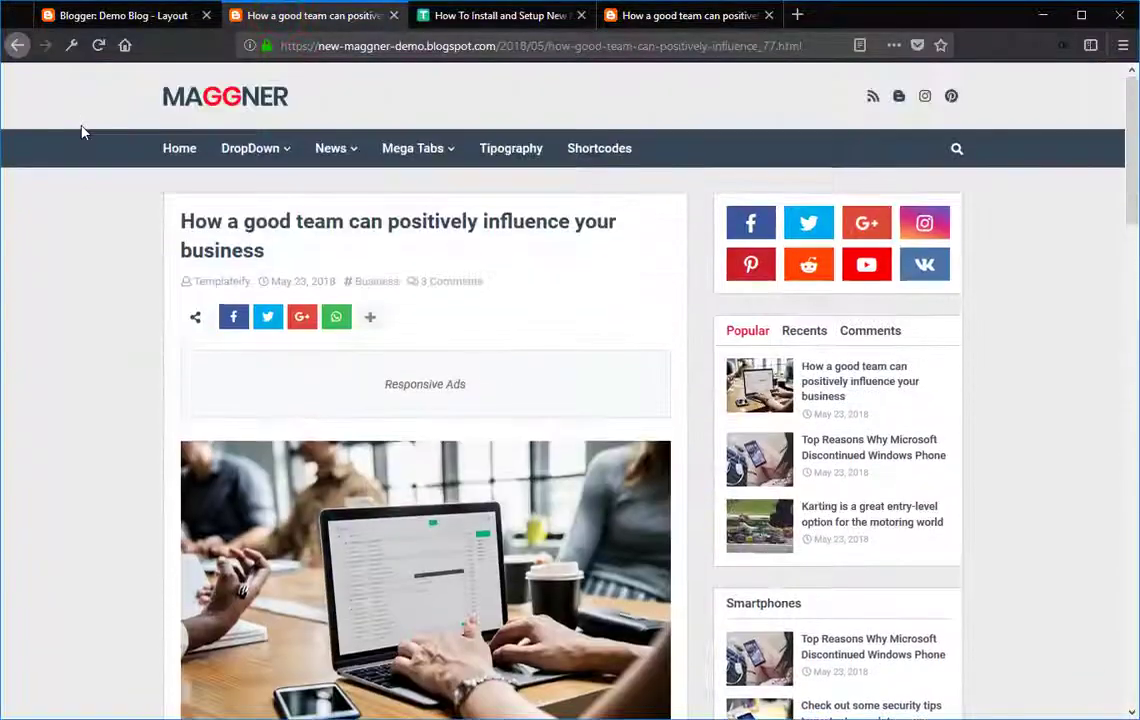
pyautogui.click(98, 45)
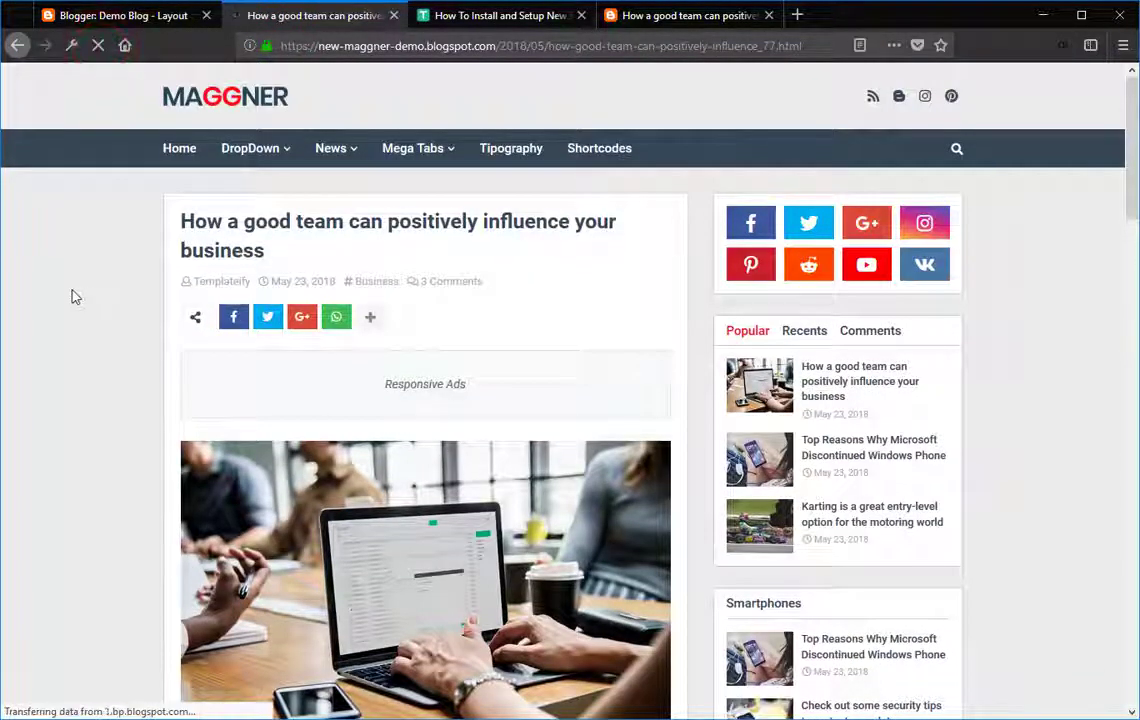
pyautogui.scroll(-3, 72, 296)
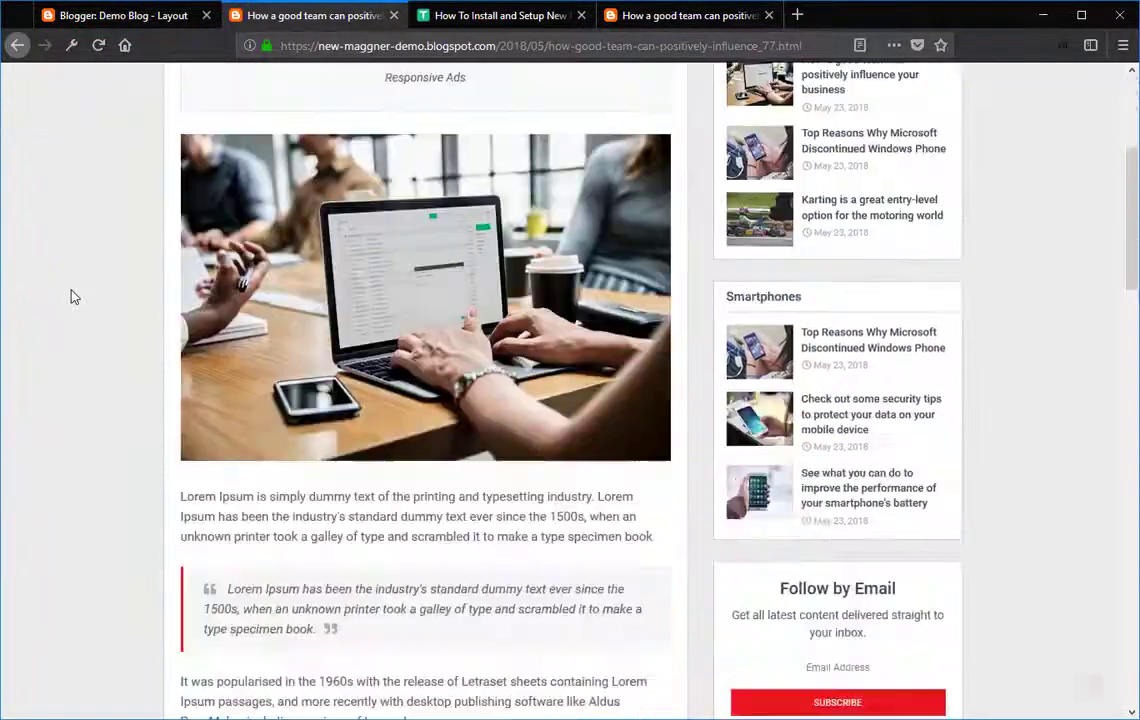
pyautogui.scroll(-10, 72, 296)
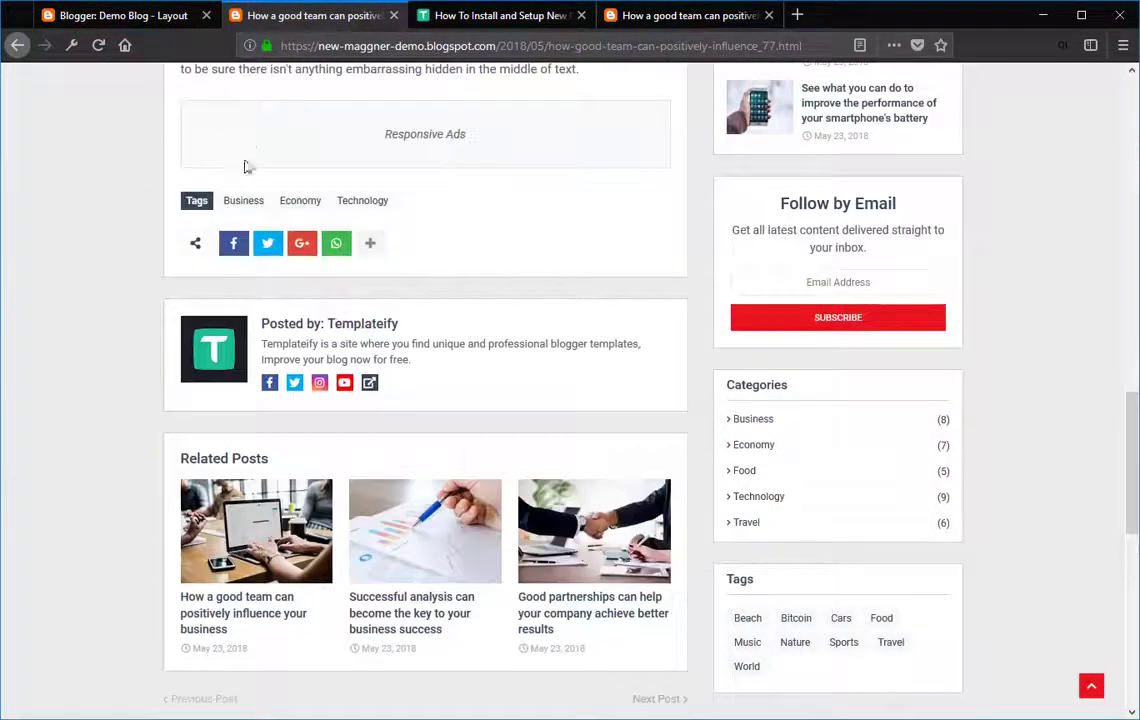
pyautogui.scroll(3, 148, 196)
pyautogui.scroll(5, 128, 215)
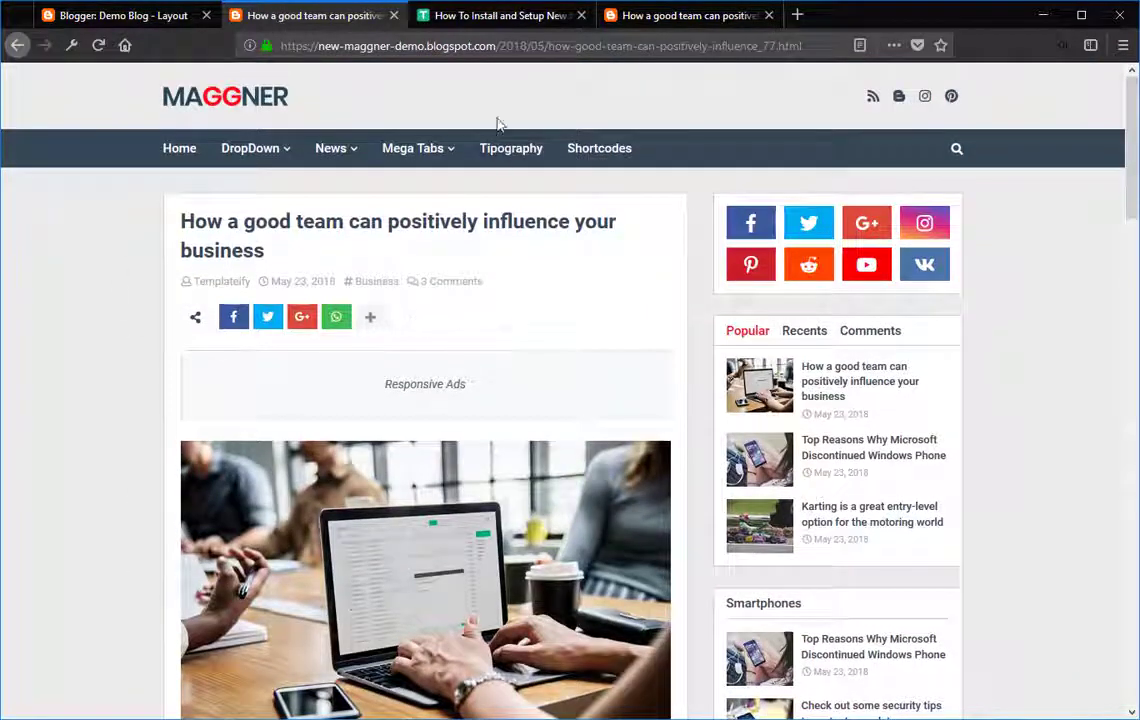
# Read the setup guide's IMPORTANT note on showing or hiding the ads inside posts.
pyautogui.click(483, 17)
pyautogui.scroll(-5, 150, 360)
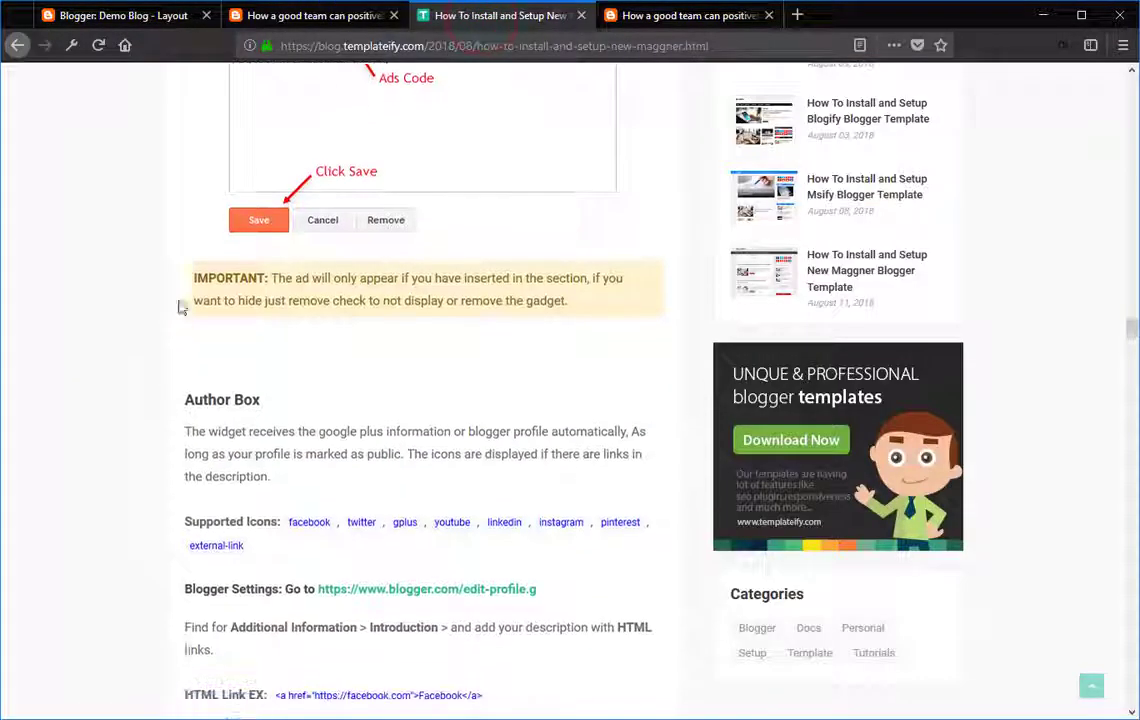
pyautogui.scroll(-1, 181, 308)
pyautogui.doubleClick(190, 224)
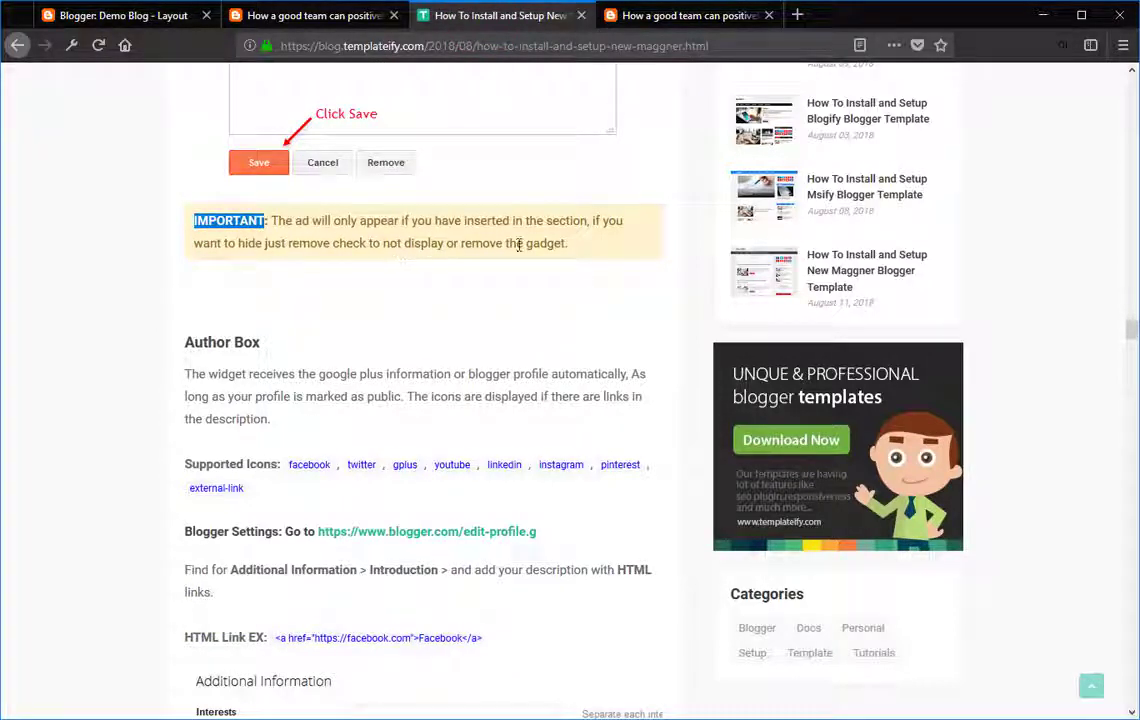
# Turn off Show HTML/JavaScript for the gadget in the Ads Top (Below Post Title) section and save it.
pyautogui.click(82, 17)
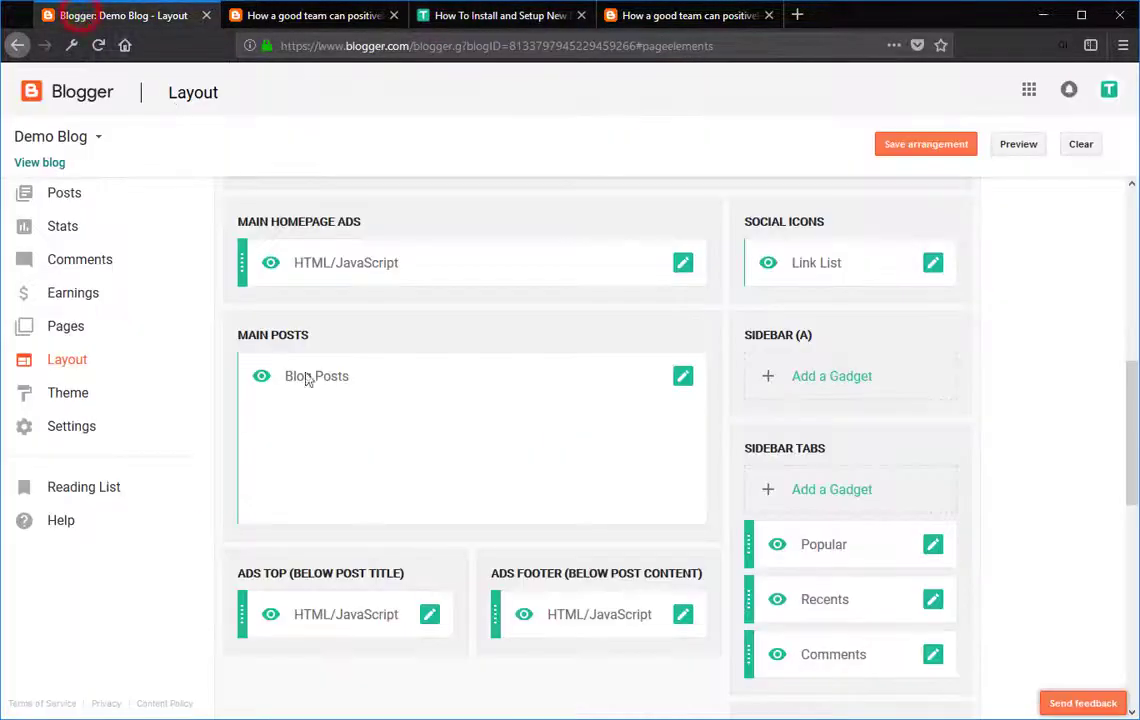
pyautogui.click(429, 614)
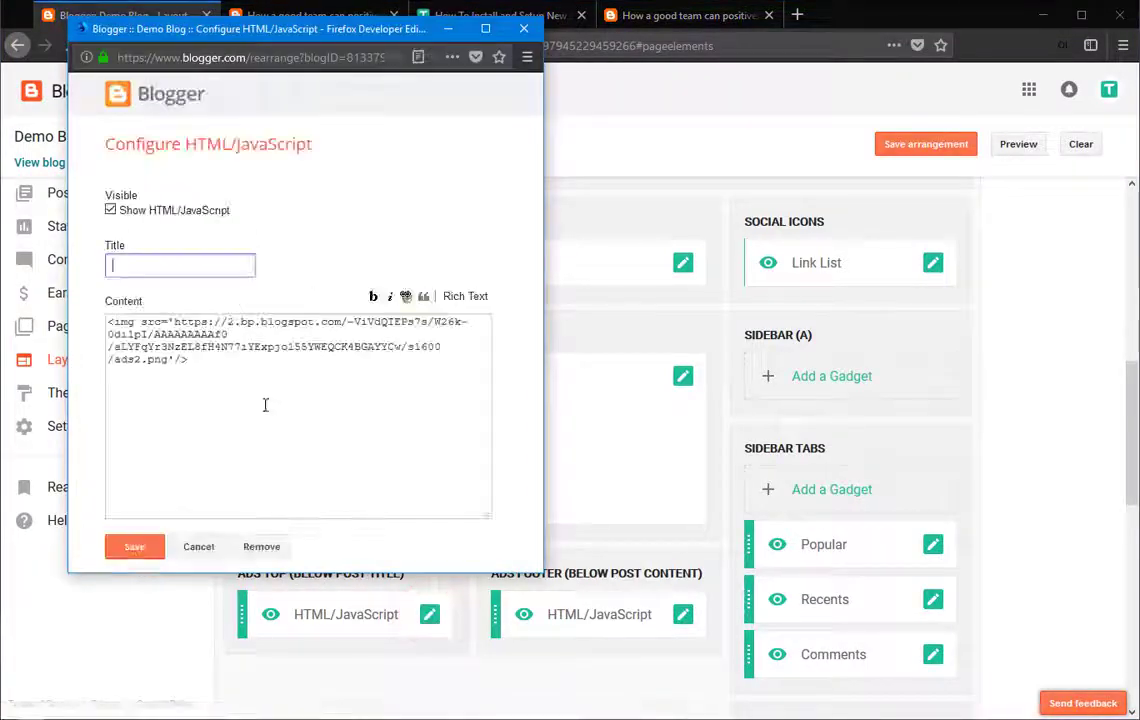
pyautogui.click(110, 209)
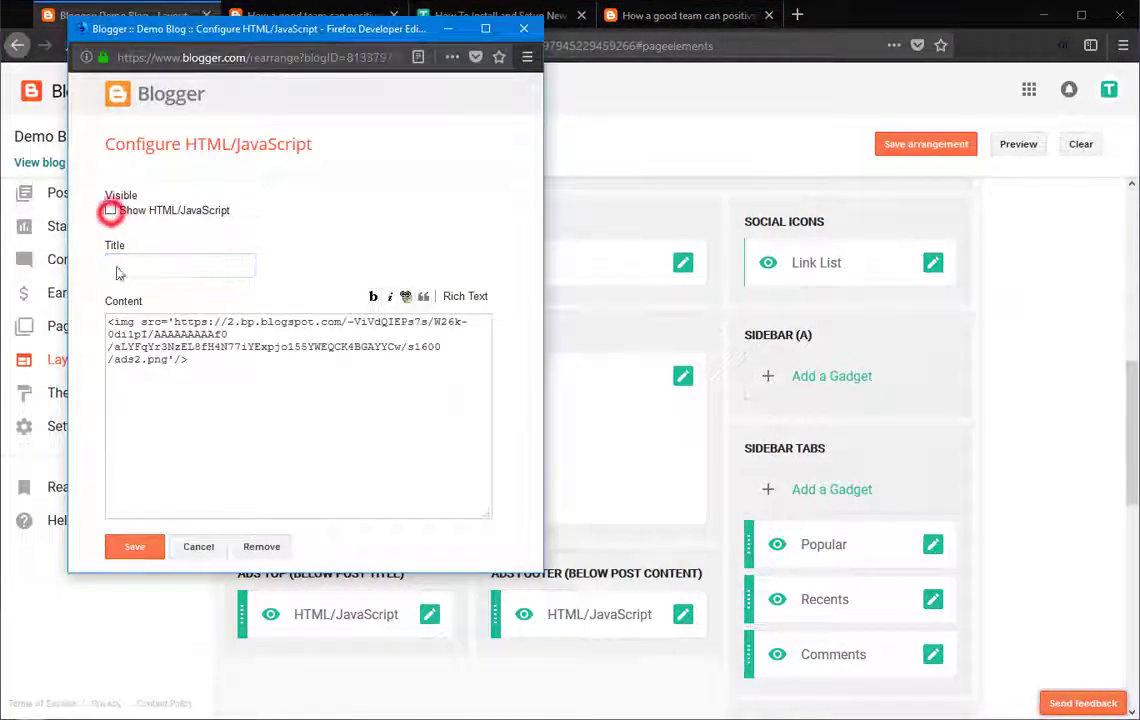
pyautogui.click(135, 549)
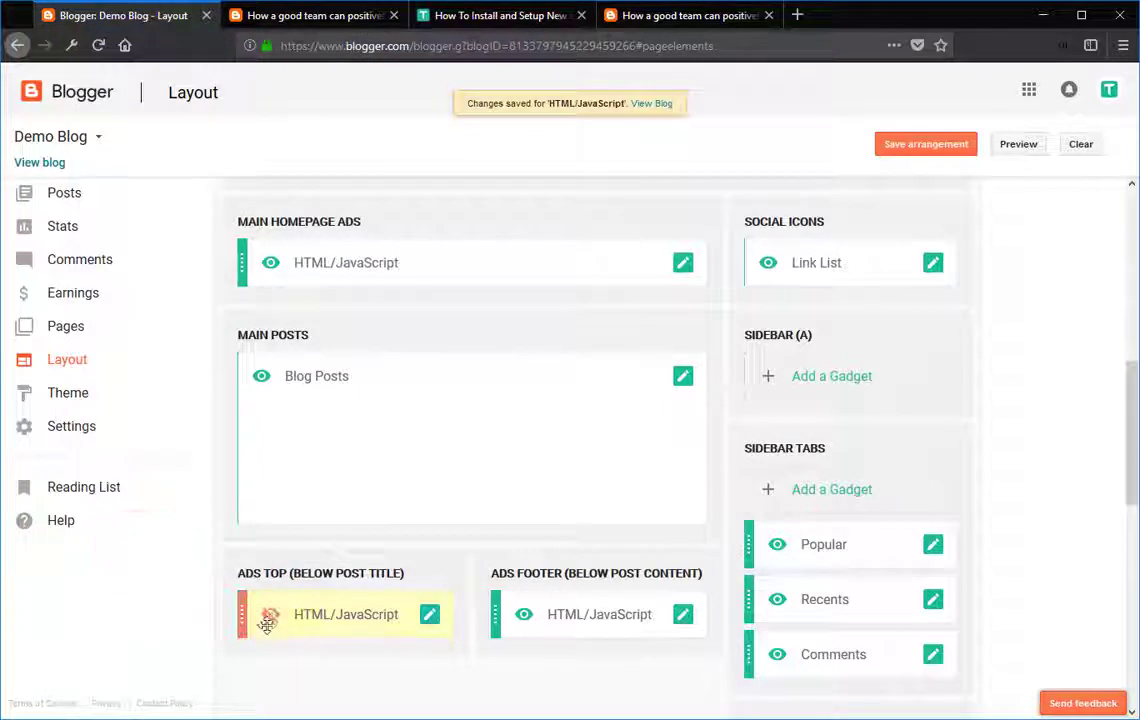
# Reload the demo blog's post and check the ad areas with the top ad gadget hidden.
pyautogui.click(256, 15)
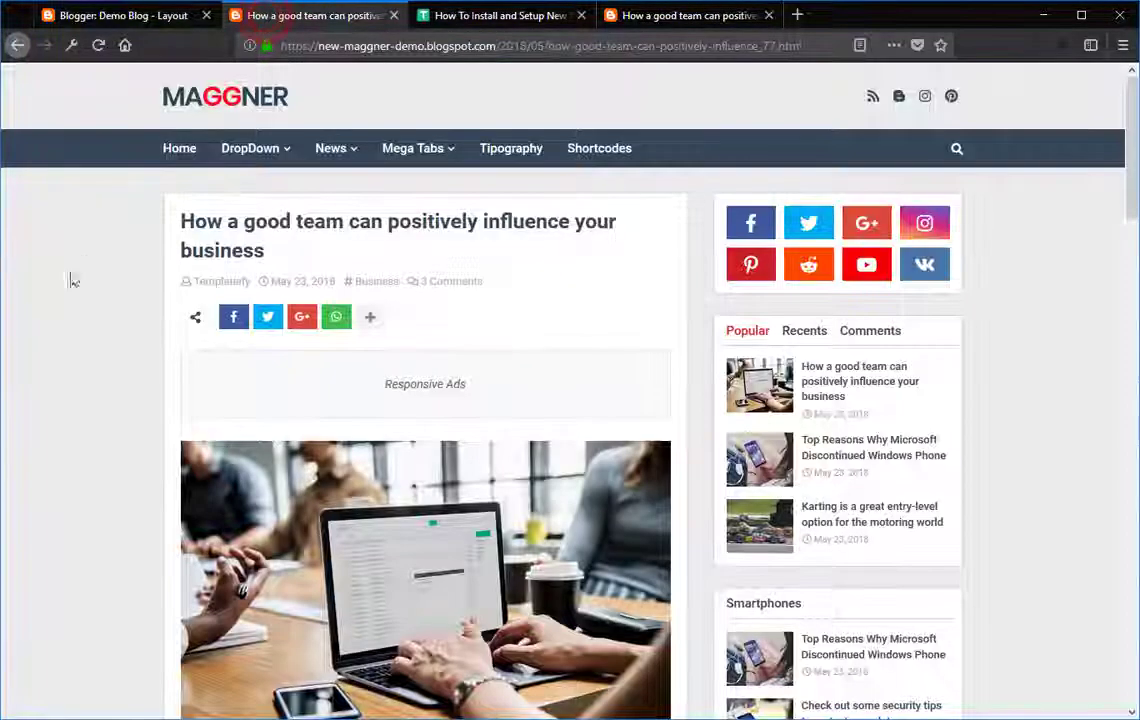
pyautogui.click(97, 47)
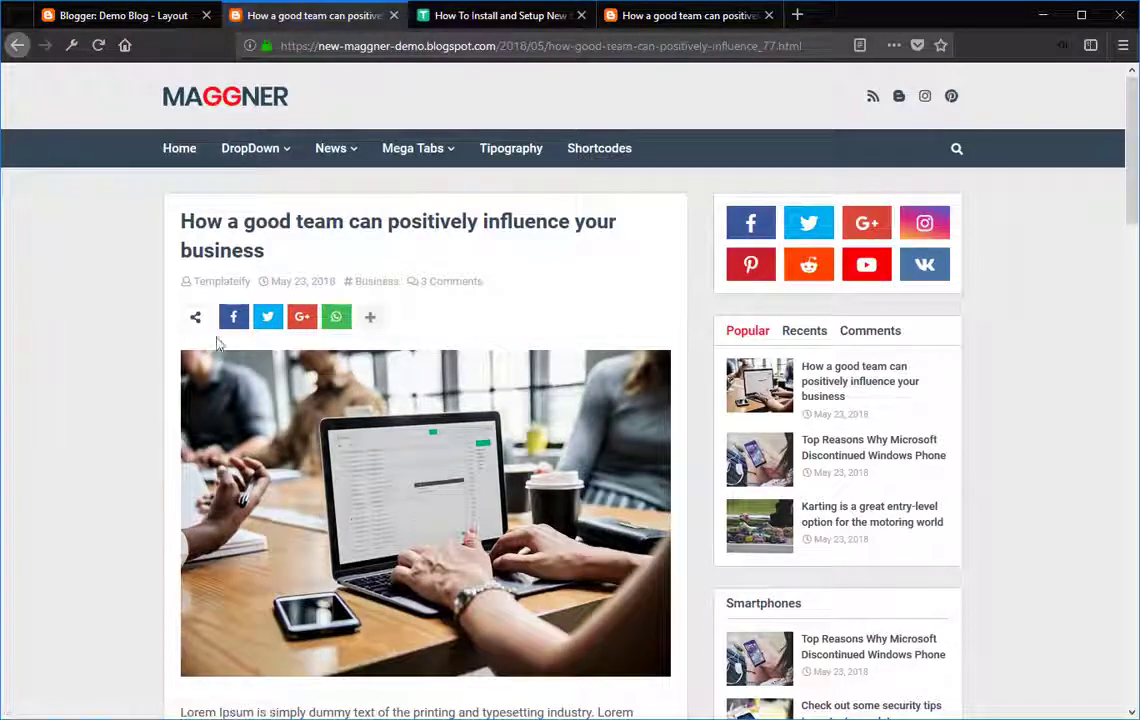
pyautogui.scroll(-10, 89, 379)
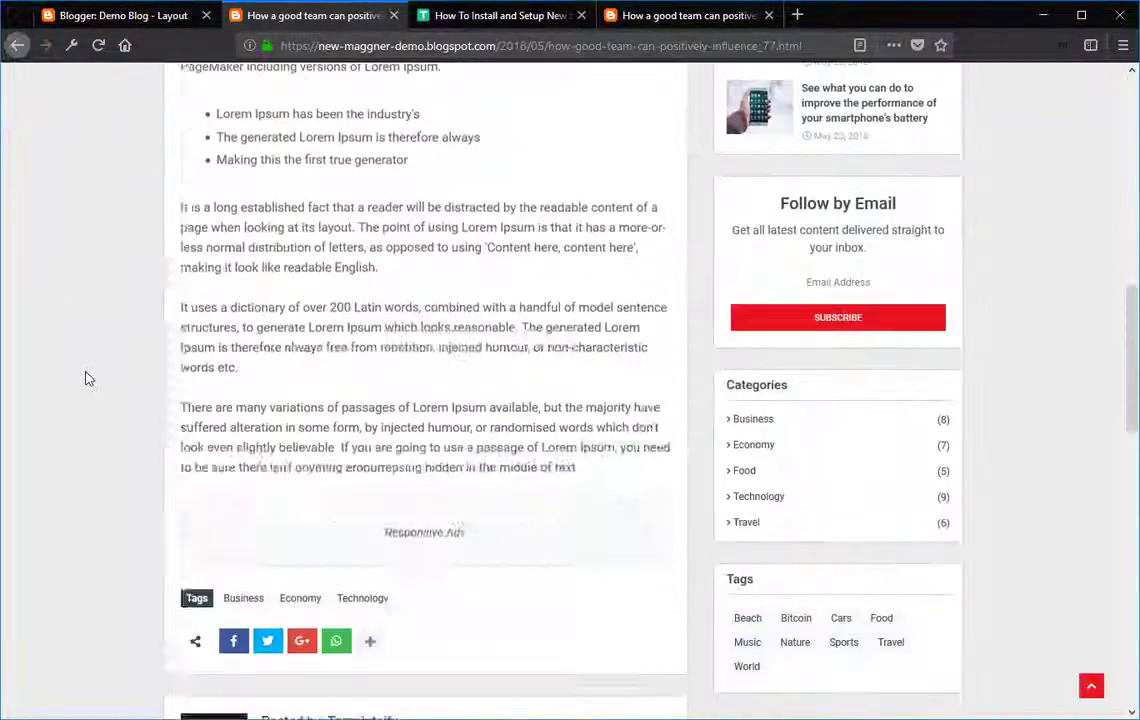
pyautogui.scroll(10, 87, 236)
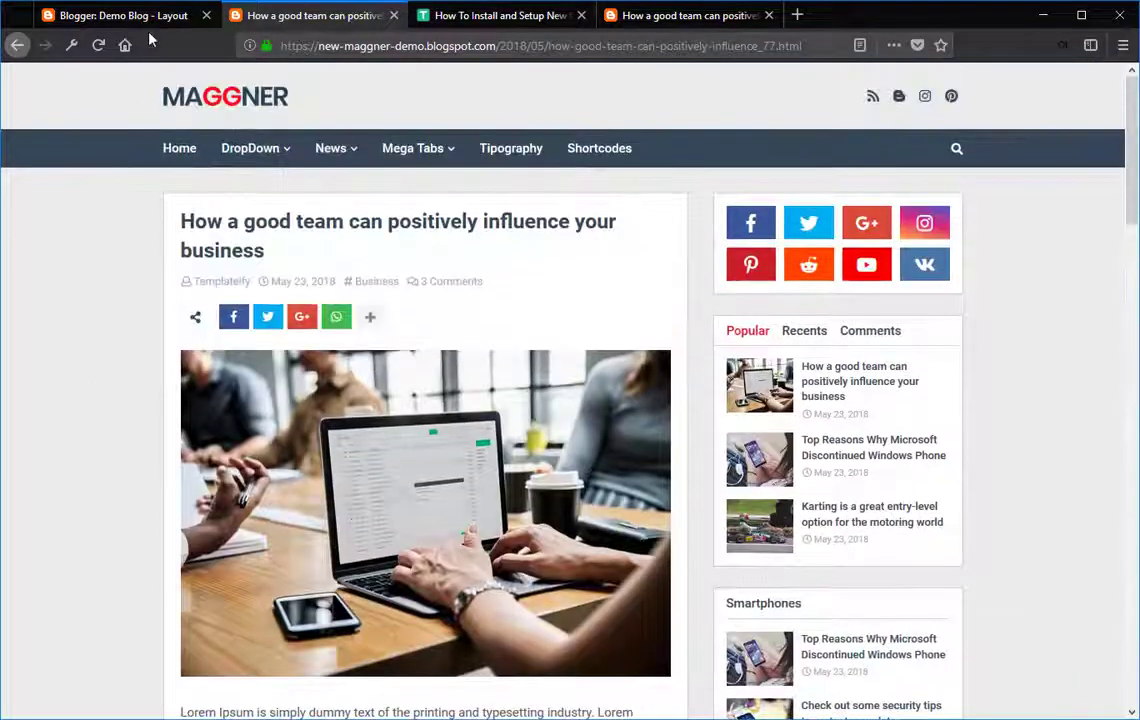
# Turn Show HTML/JavaScript back on for the gadget in Ads Top (Below Post Title), save it, and reload the demo blog's post.
pyautogui.click(140, 16)
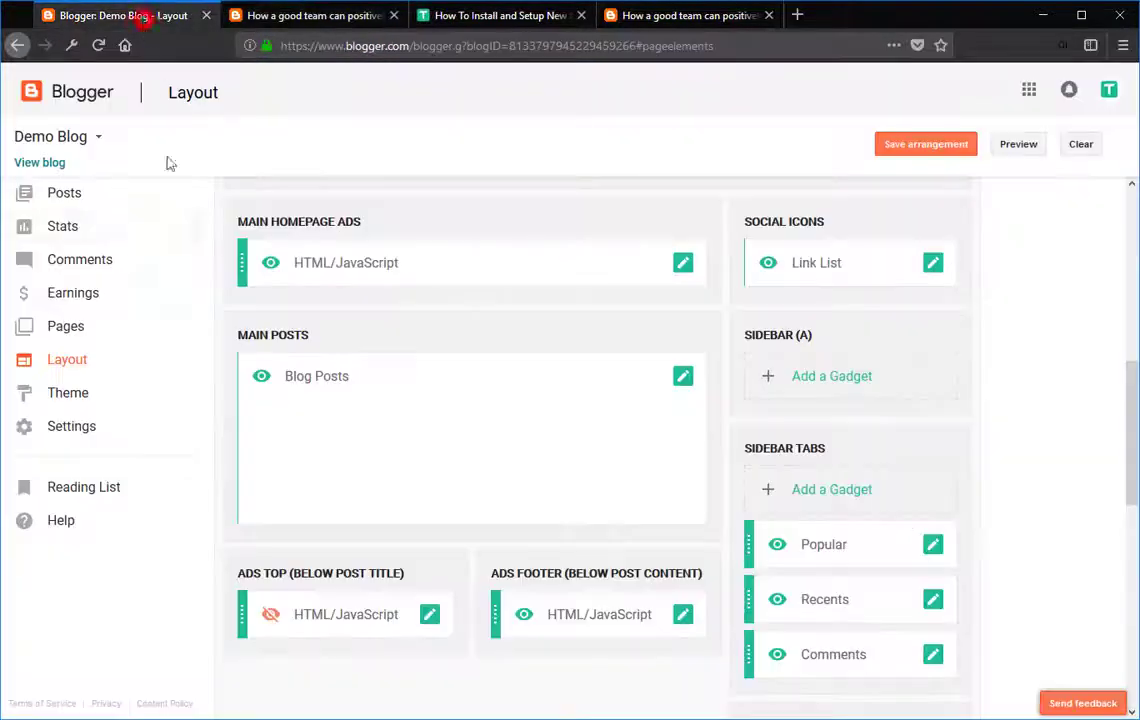
pyautogui.click(434, 615)
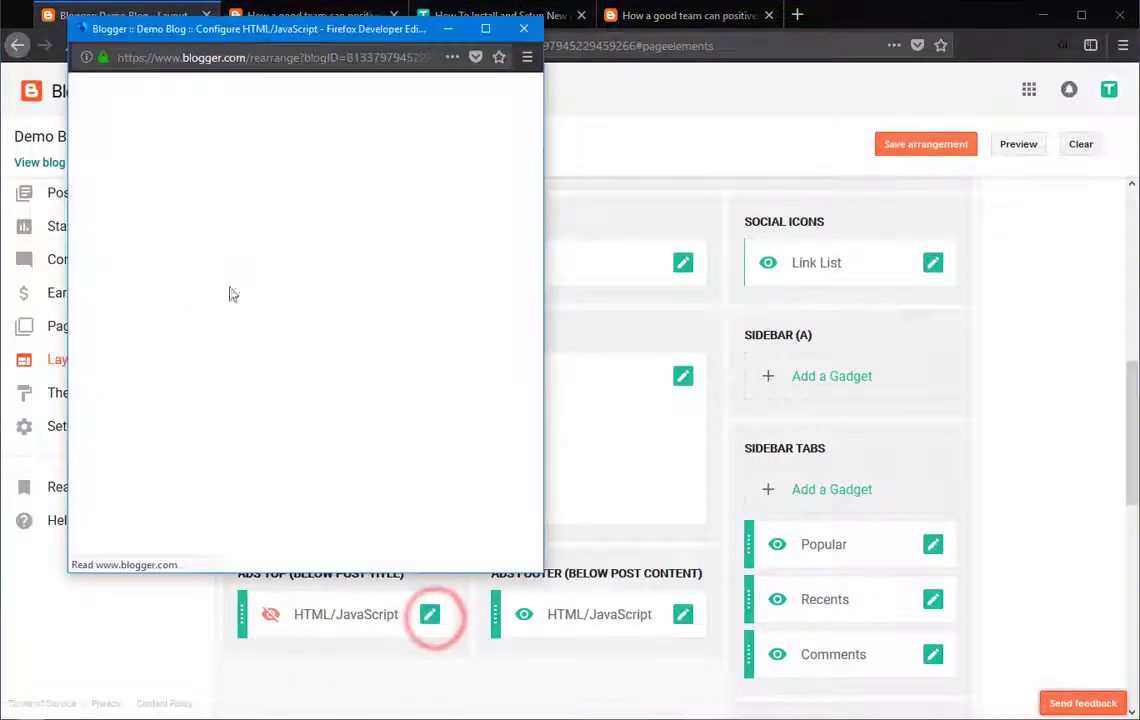
pyautogui.click(110, 211)
pyautogui.click(136, 546)
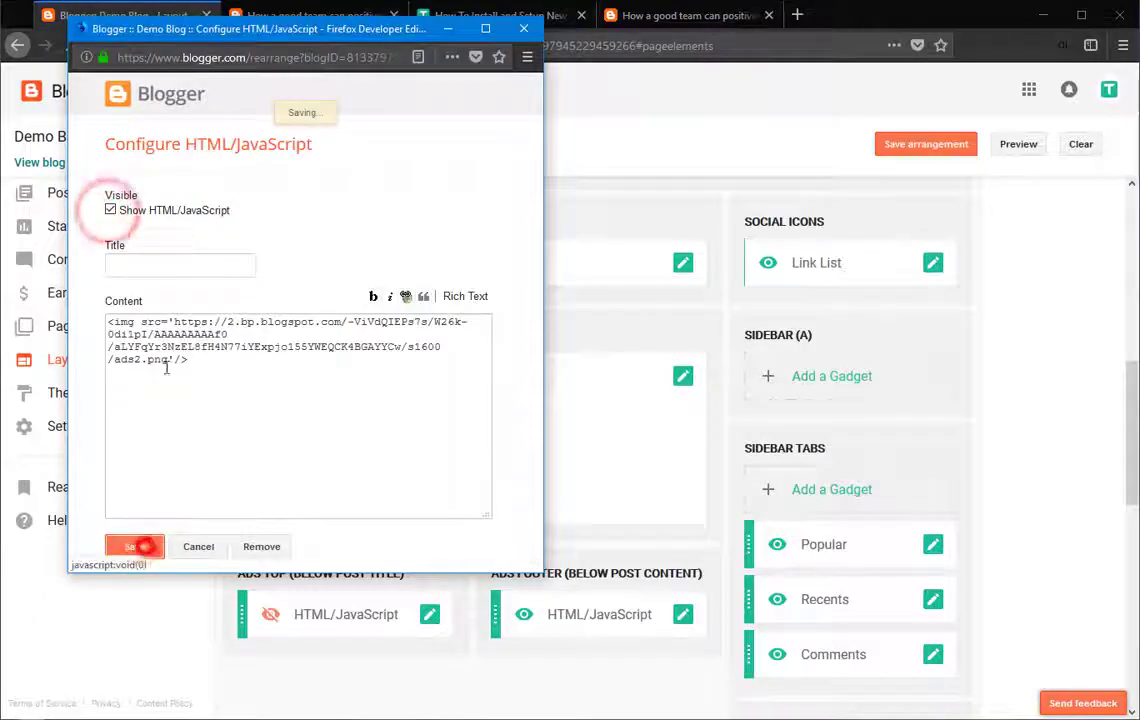
pyautogui.click(256, 15)
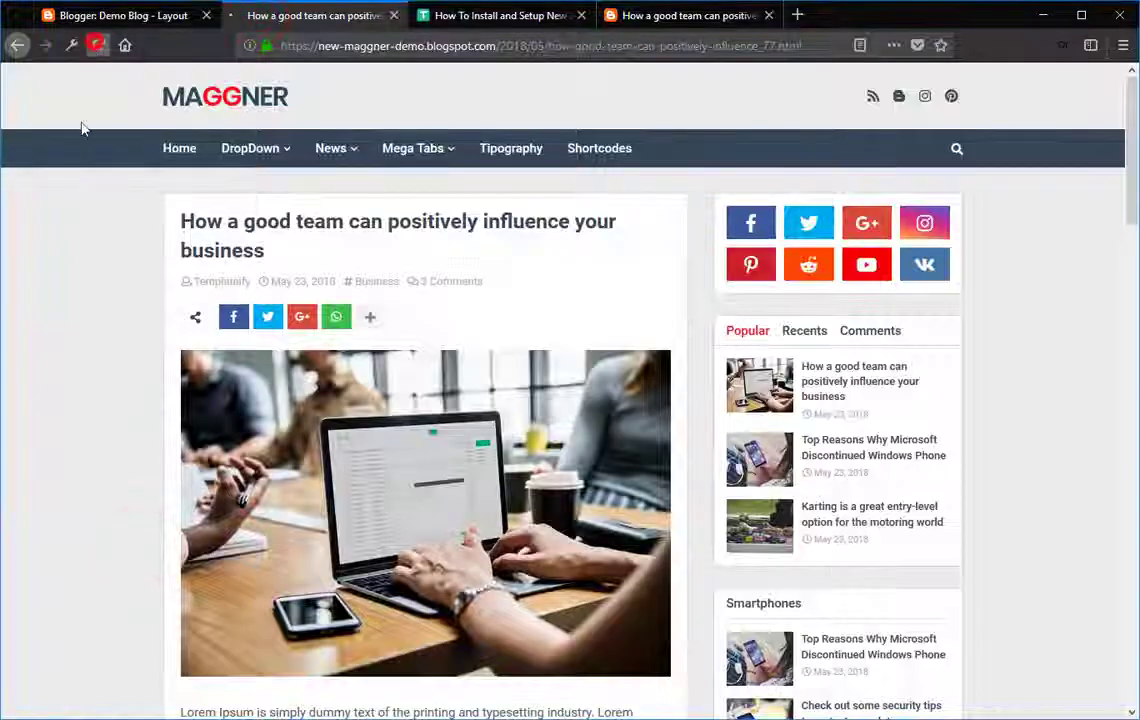
pyautogui.click(96, 44)
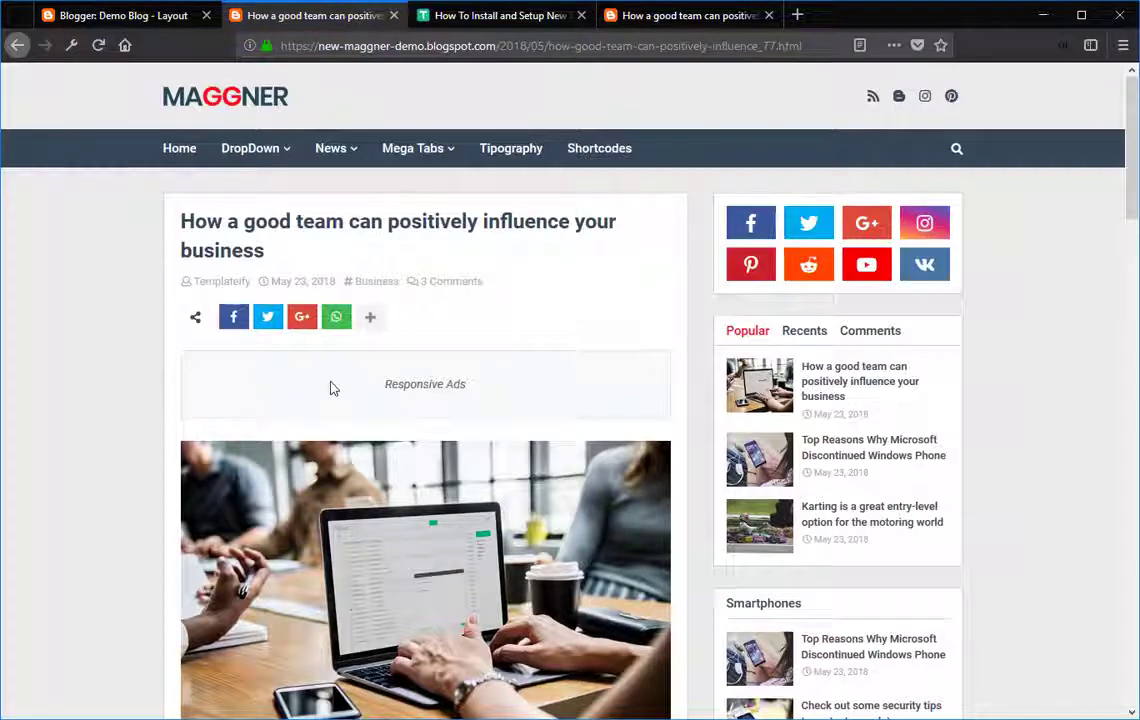
# Read the setup guide's Author Box section, covering the supported icons, Blogger Settings and Google Plus Settings.
pyautogui.click(484, 15)
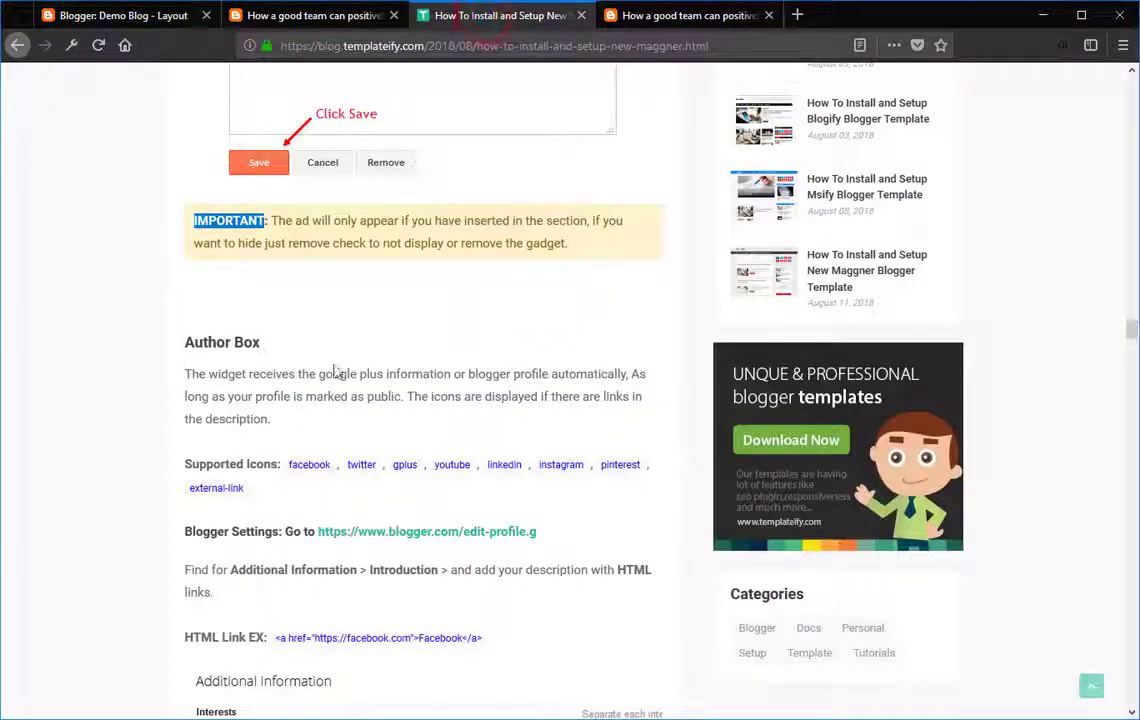
pyautogui.scroll(-5, 336, 372)
pyautogui.scroll(2, 204, 326)
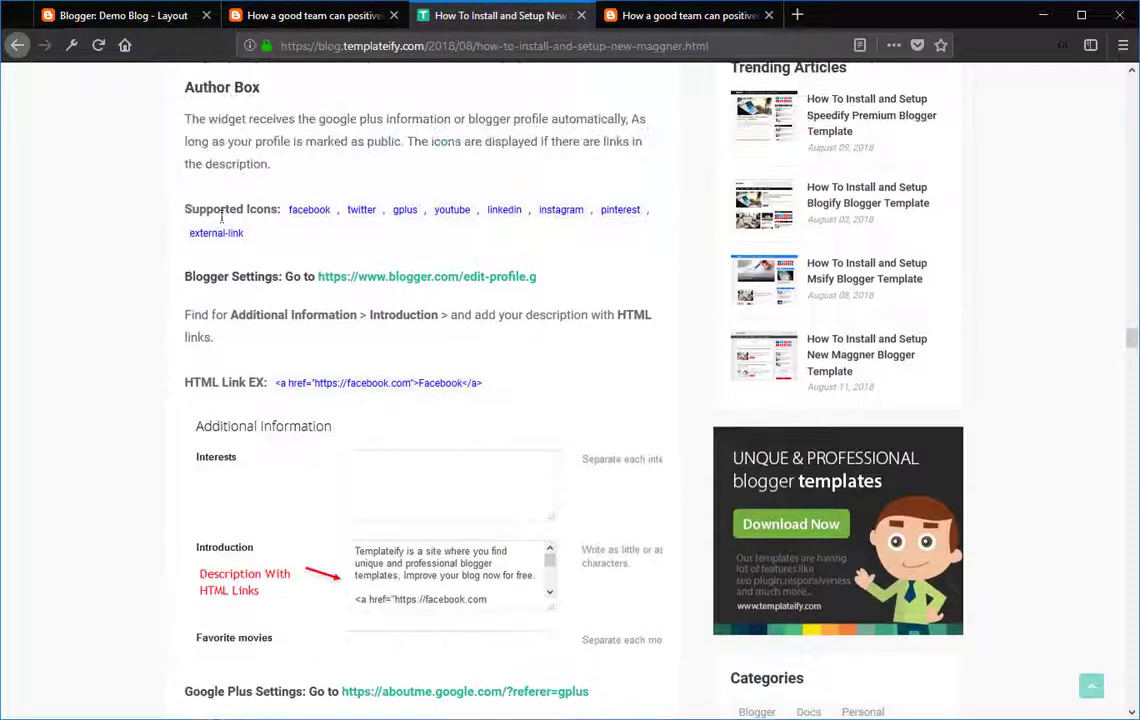
pyautogui.moveTo(185, 276); pyautogui.dragTo(279, 277)
pyautogui.scroll(-2, 212, 336)
pyautogui.scroll(-2, 209, 344)
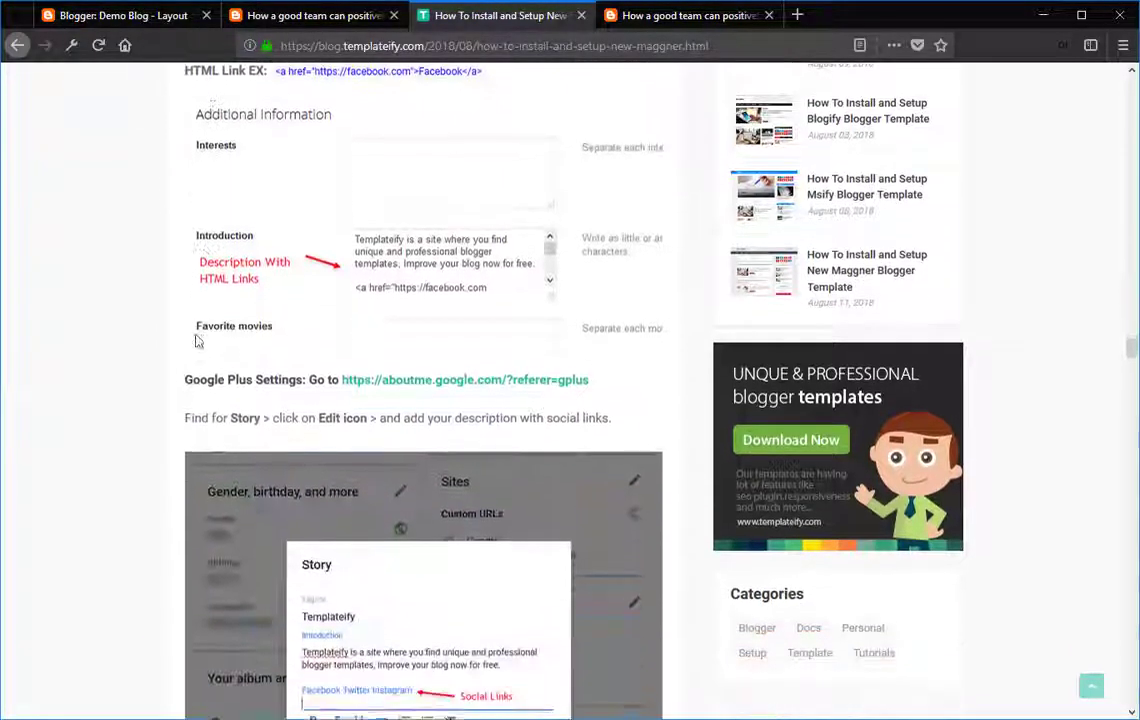
pyautogui.moveTo(244, 349); pyautogui.dragTo(302, 351)
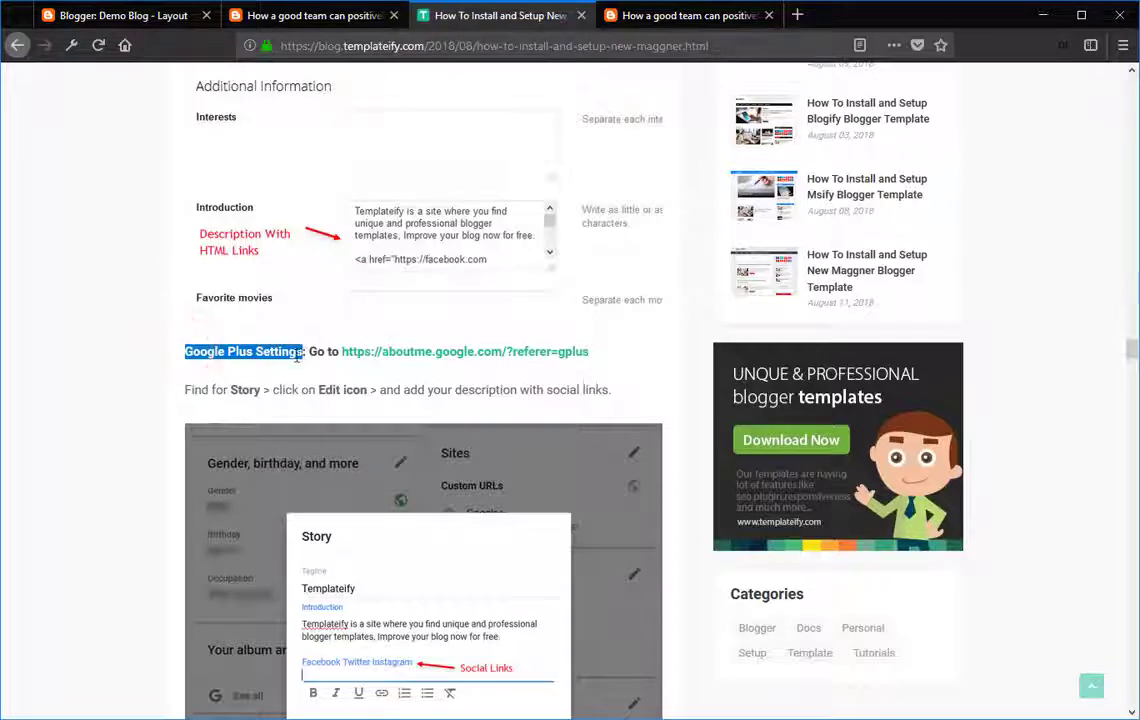
pyautogui.scroll(-1, 313, 490)
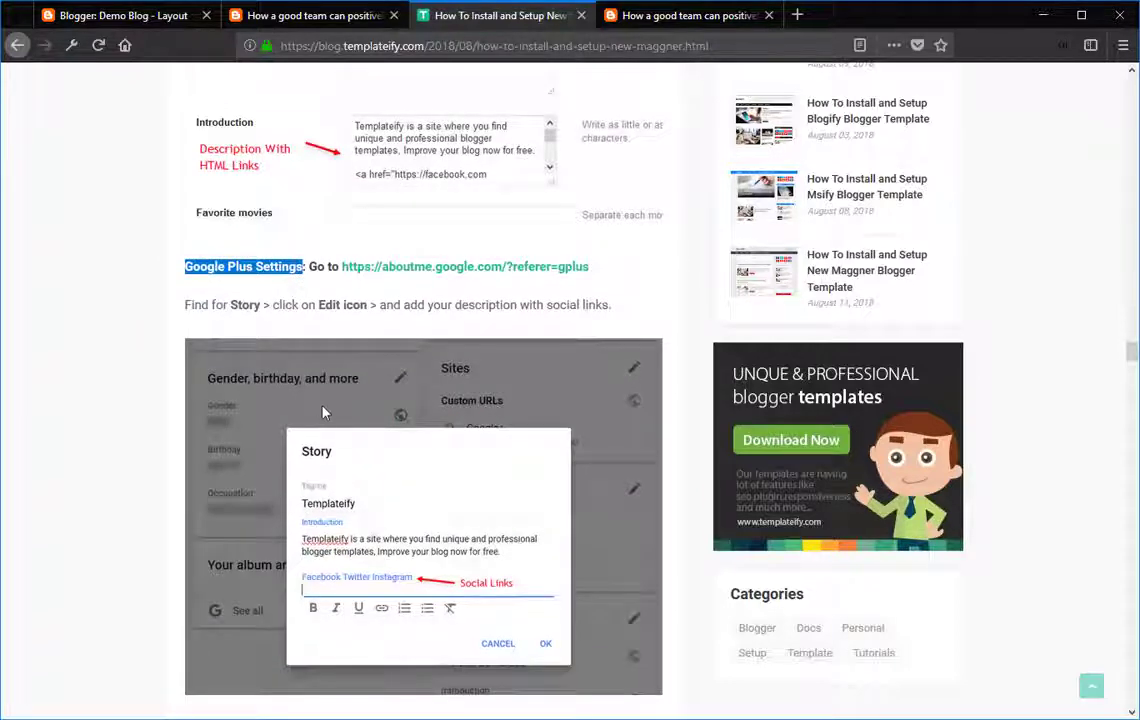
pyautogui.scroll(4, 322, 412)
pyautogui.scroll(1, 350, 360)
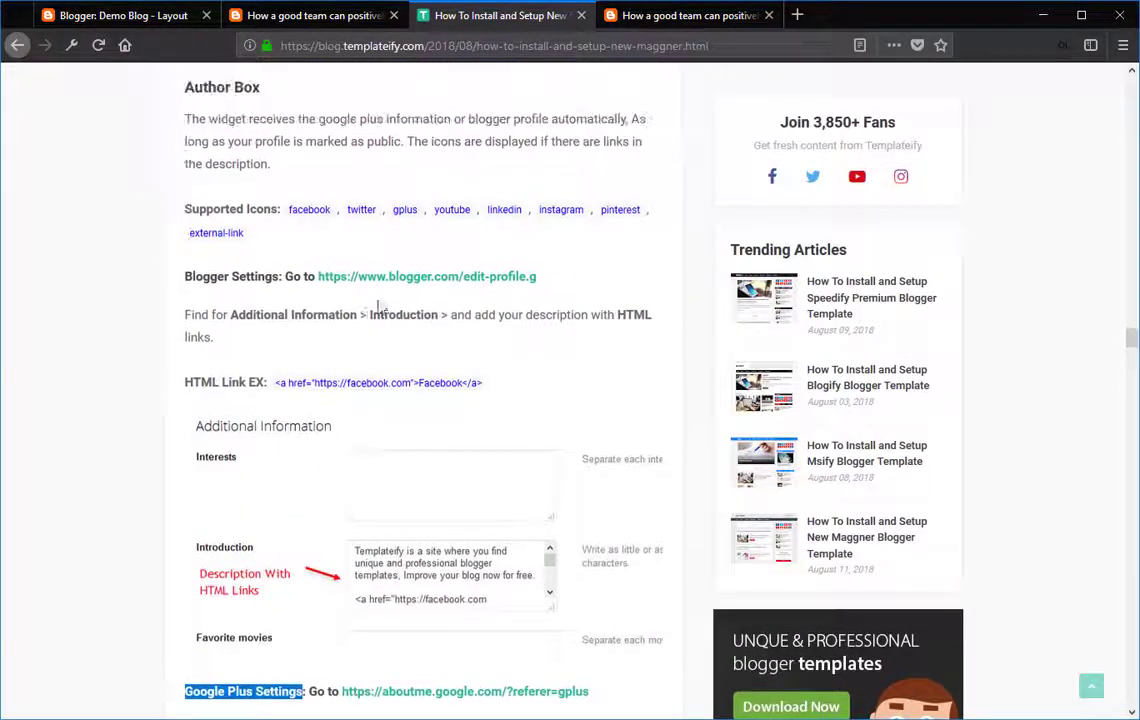
# Open the Blogger profile editing page from the guide's link and examine the description in the Introduction field under Additional Information.
pyautogui.middleClick(395, 284)
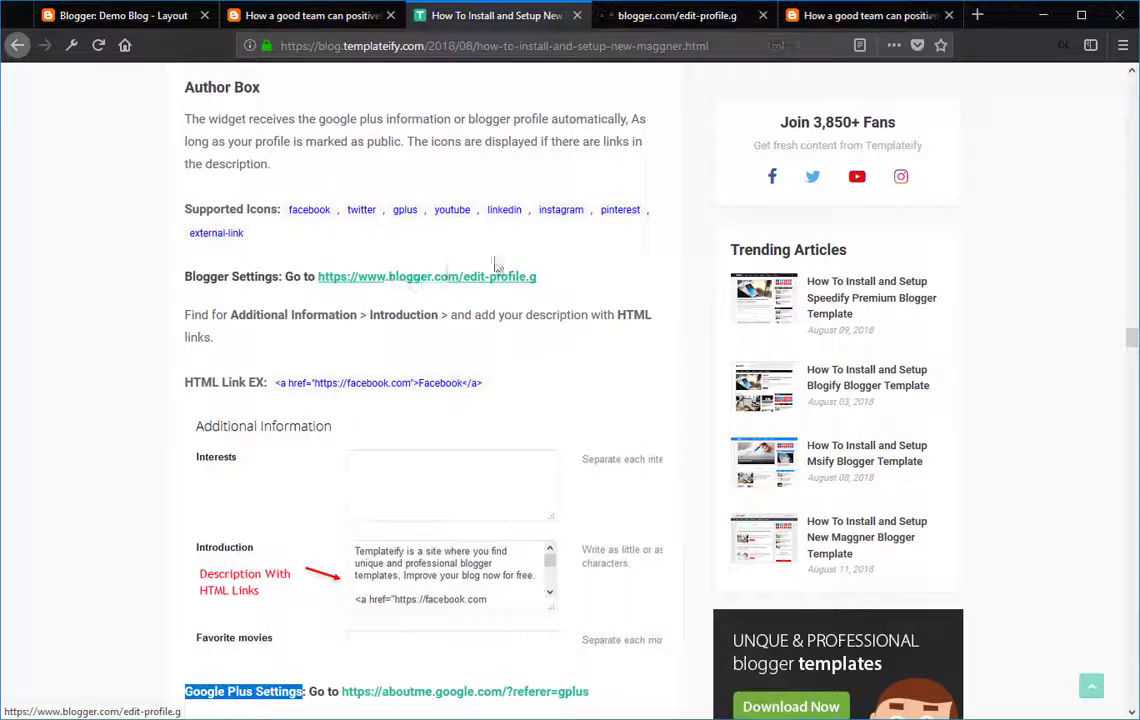
pyautogui.click(620, 18)
pyautogui.scroll(-8, 214, 281)
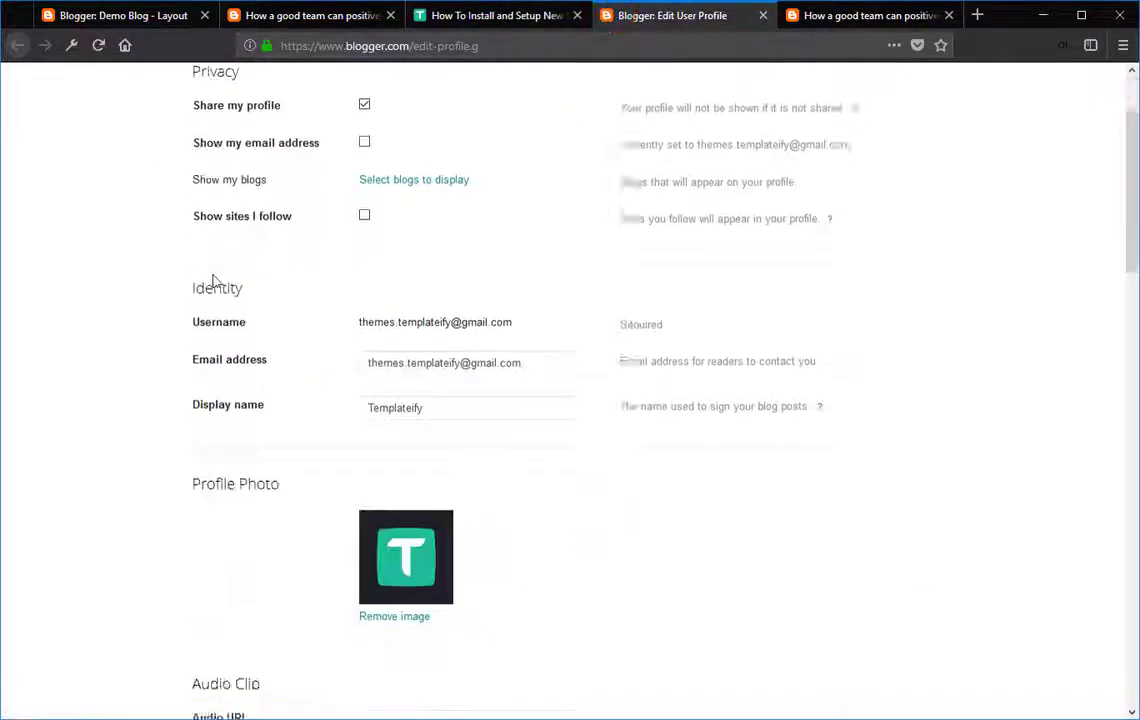
pyautogui.scroll(-7, 214, 281)
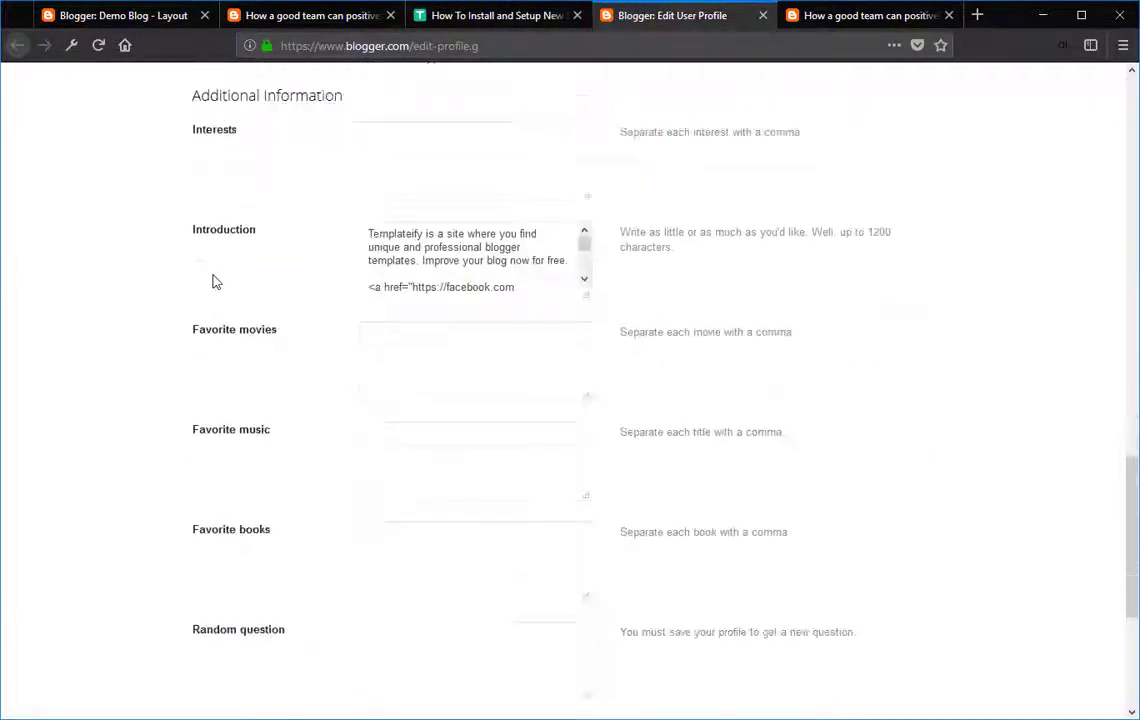
pyautogui.moveTo(364, 234); pyautogui.dragTo(570, 261)
# Check the guide's HTML link example and read through all the social links in the profile's Introduction field.
pyautogui.click(487, 18)
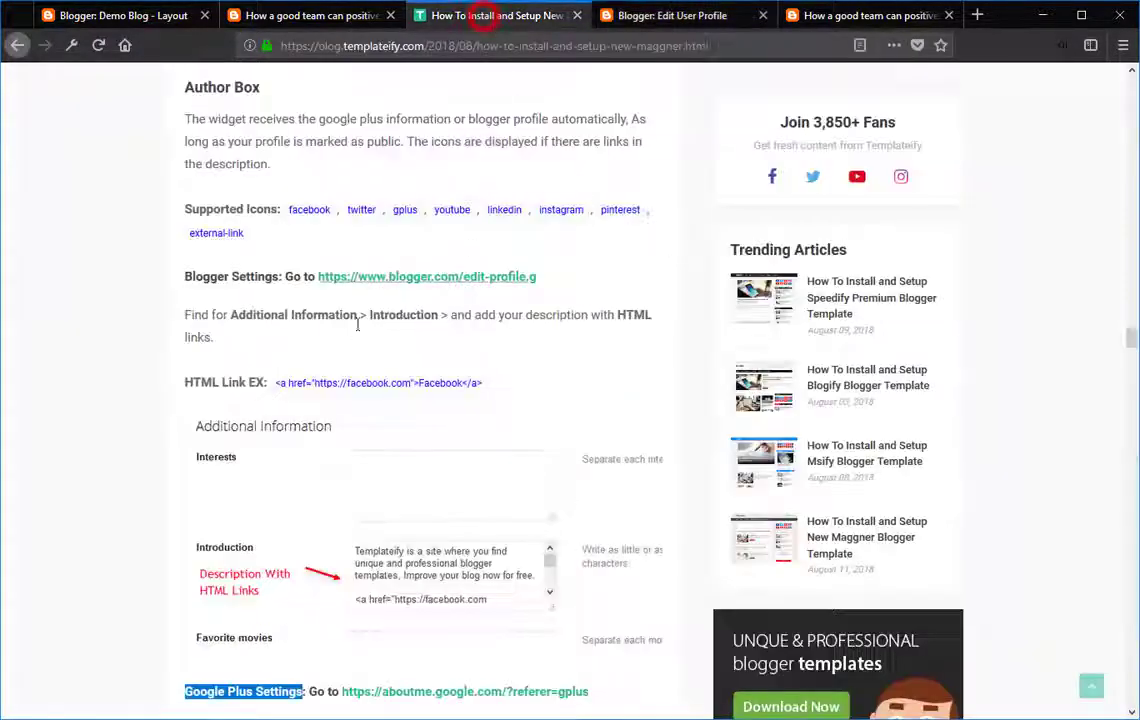
pyautogui.moveTo(275, 383); pyautogui.dragTo(487, 391)
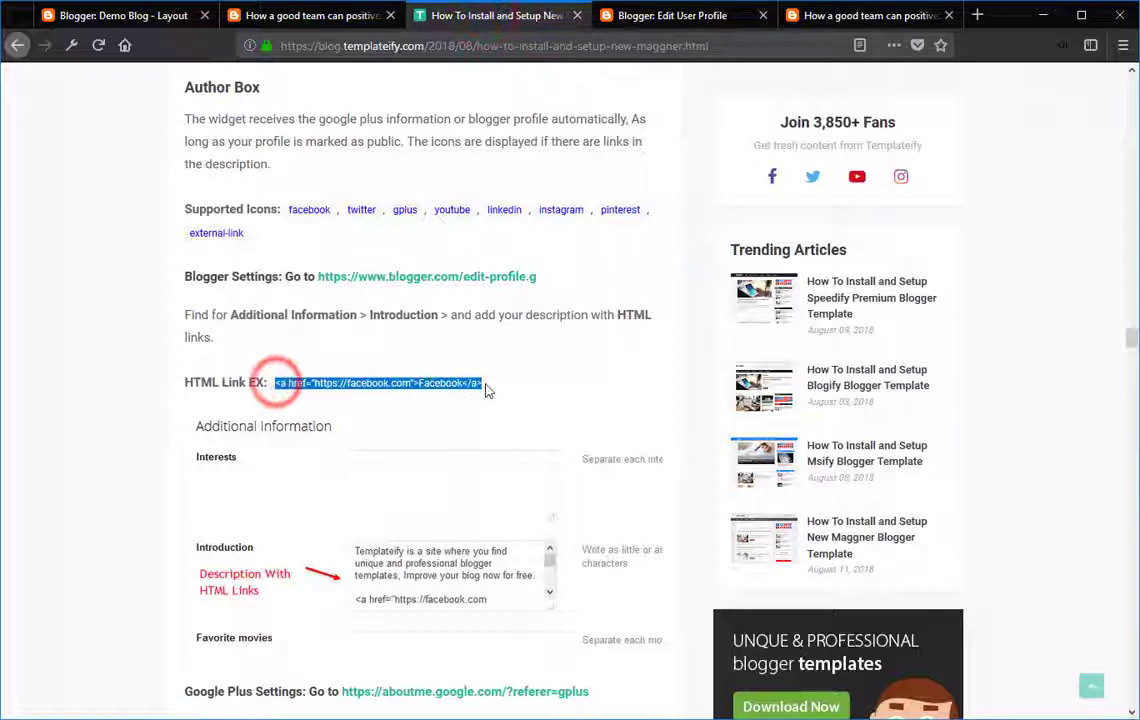
pyautogui.click(622, 18)
pyautogui.click(369, 288)
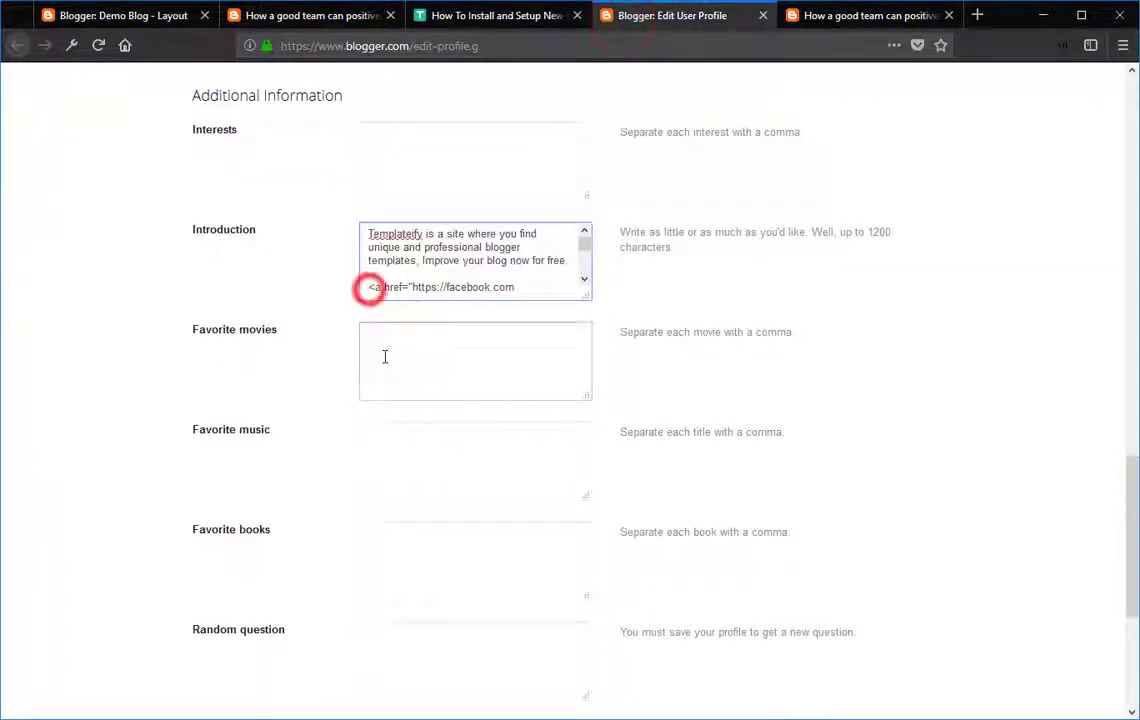
pyautogui.press('Down')
pyautogui.press('Down')
pyautogui.press('Down')
pyautogui.press('Down')
pyautogui.press('Down')
pyautogui.press('Down')
pyautogui.press('Down')
pyautogui.press('Down')
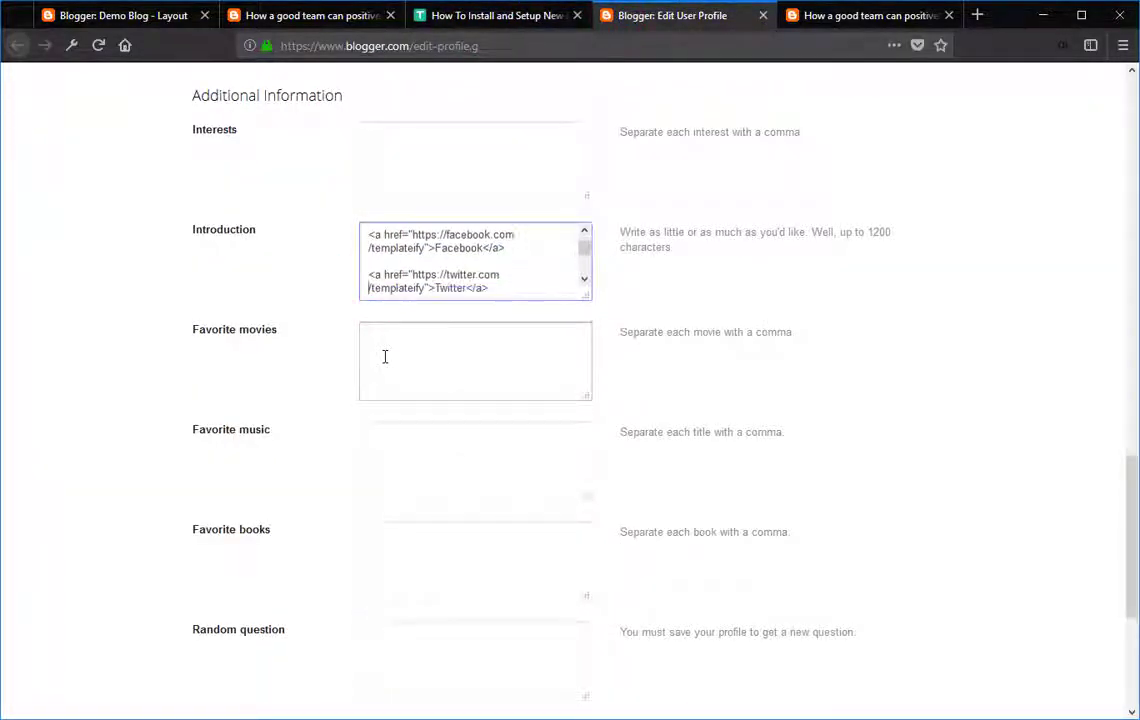
pyautogui.press('Down')
pyautogui.press('Down')
pyautogui.press('Down')
pyautogui.press('Down')
pyautogui.press('Down')
pyautogui.press('Down')
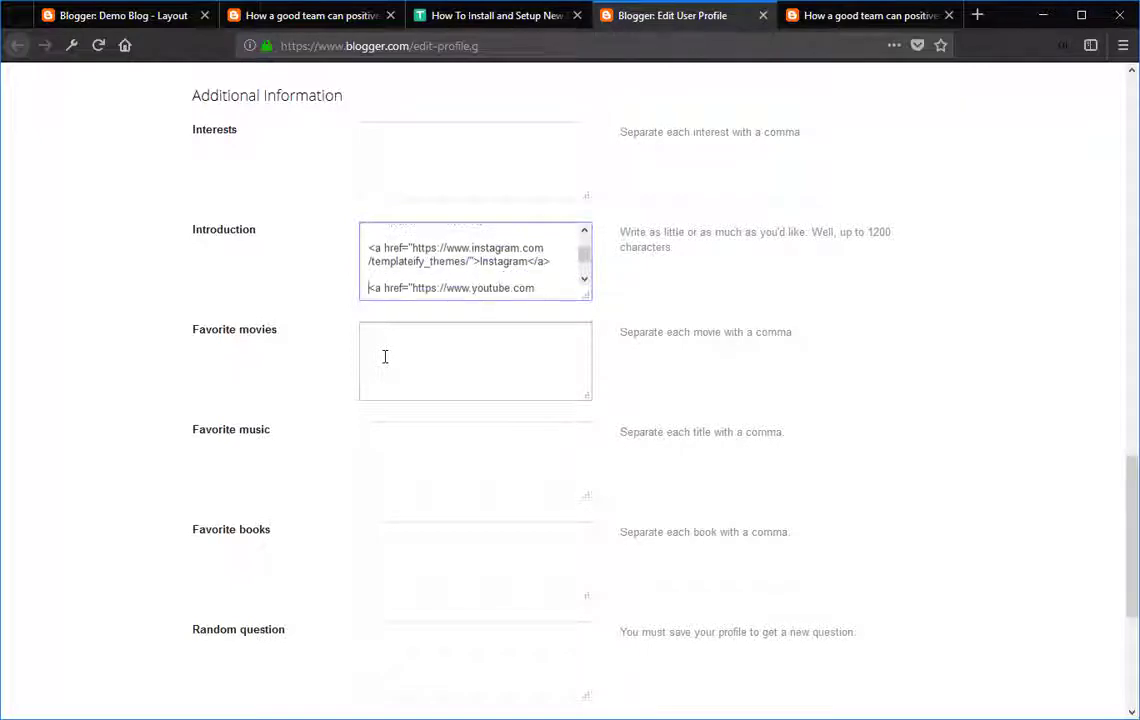
pyautogui.press('Down')
pyautogui.press('Down')
pyautogui.press('Down')
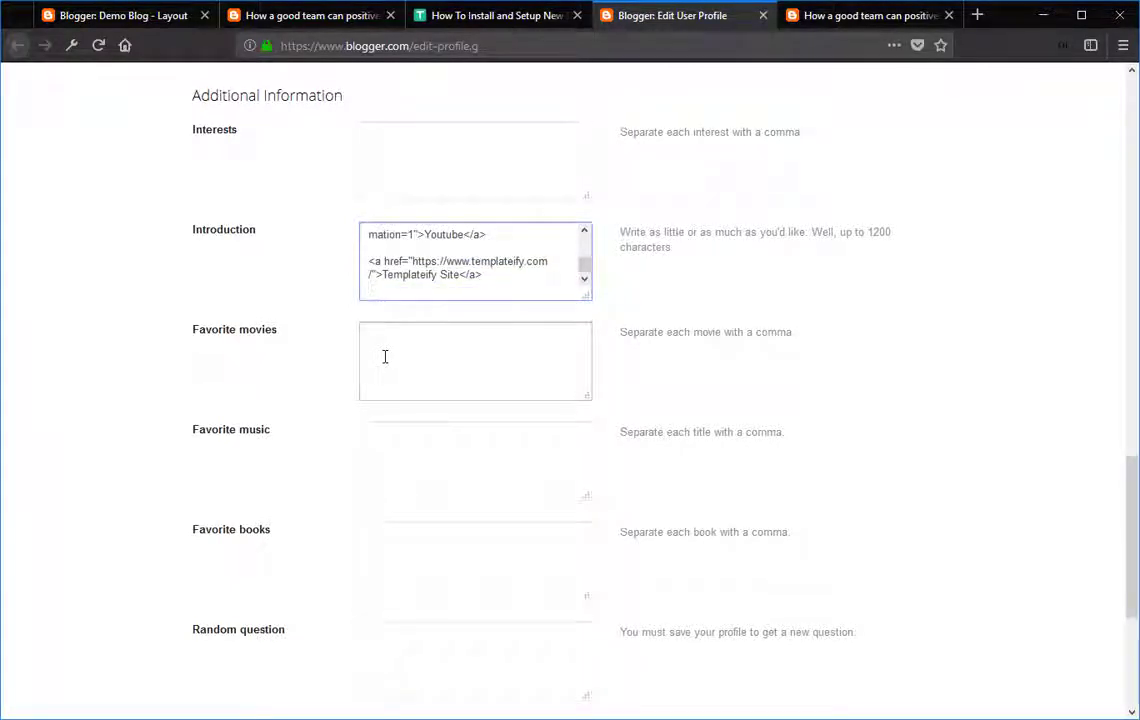
# Compare the author box below the demo post with the Blogger profile's photo, and close the profile editing page.
pyautogui.click(321, 16)
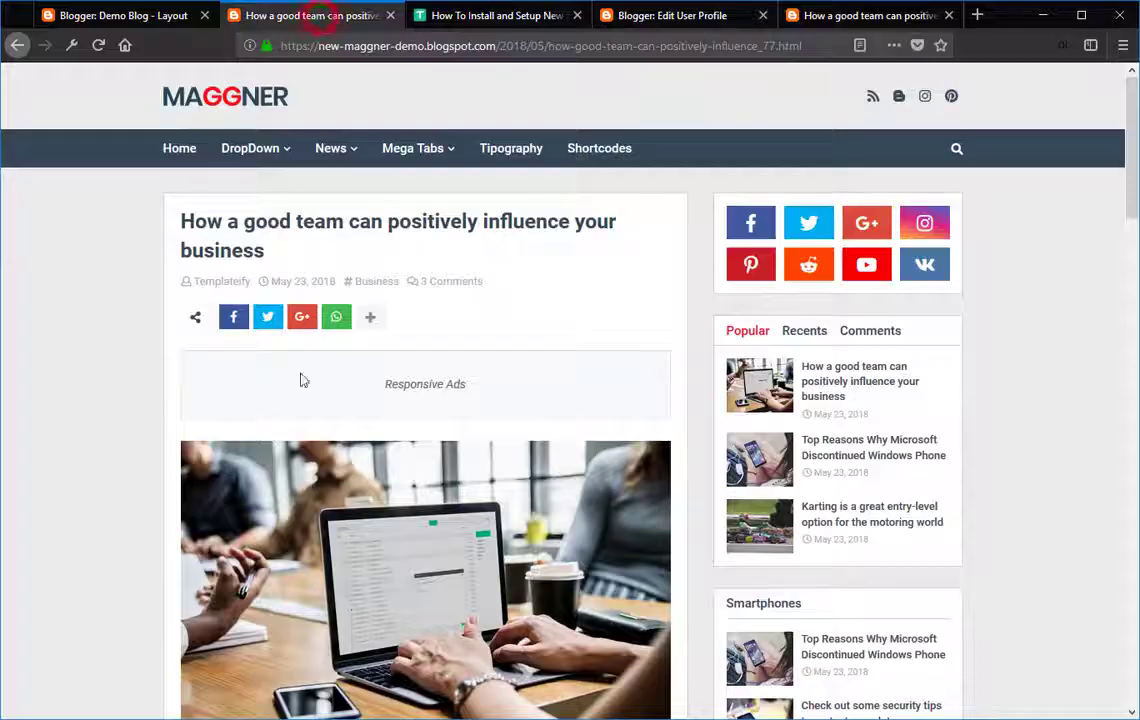
pyautogui.scroll(-10, 117, 448)
pyautogui.scroll(-5, 108, 441)
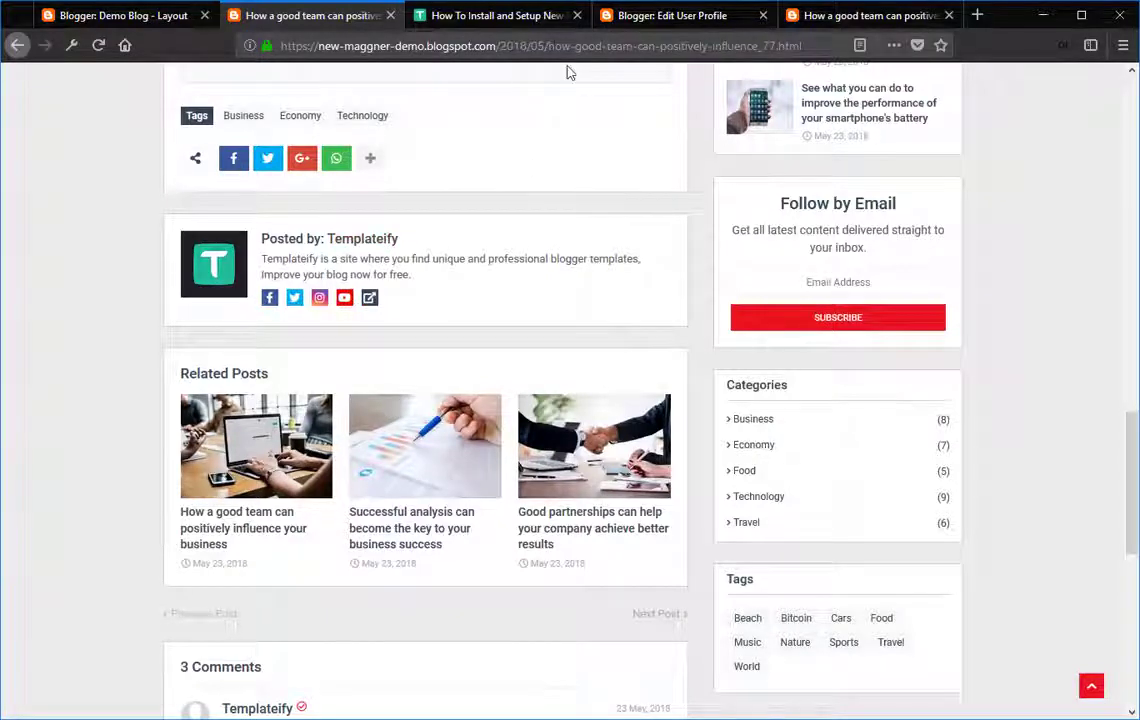
pyautogui.click(610, 16)
pyautogui.scroll(10, 125, 229)
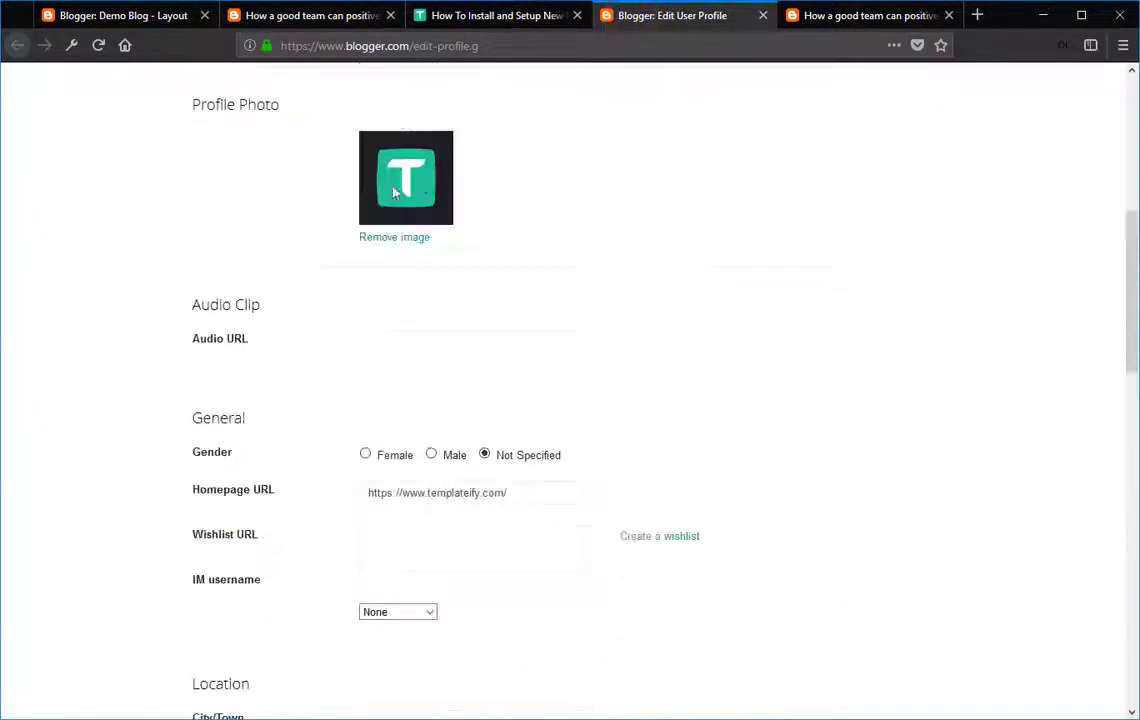
pyautogui.click(309, 16)
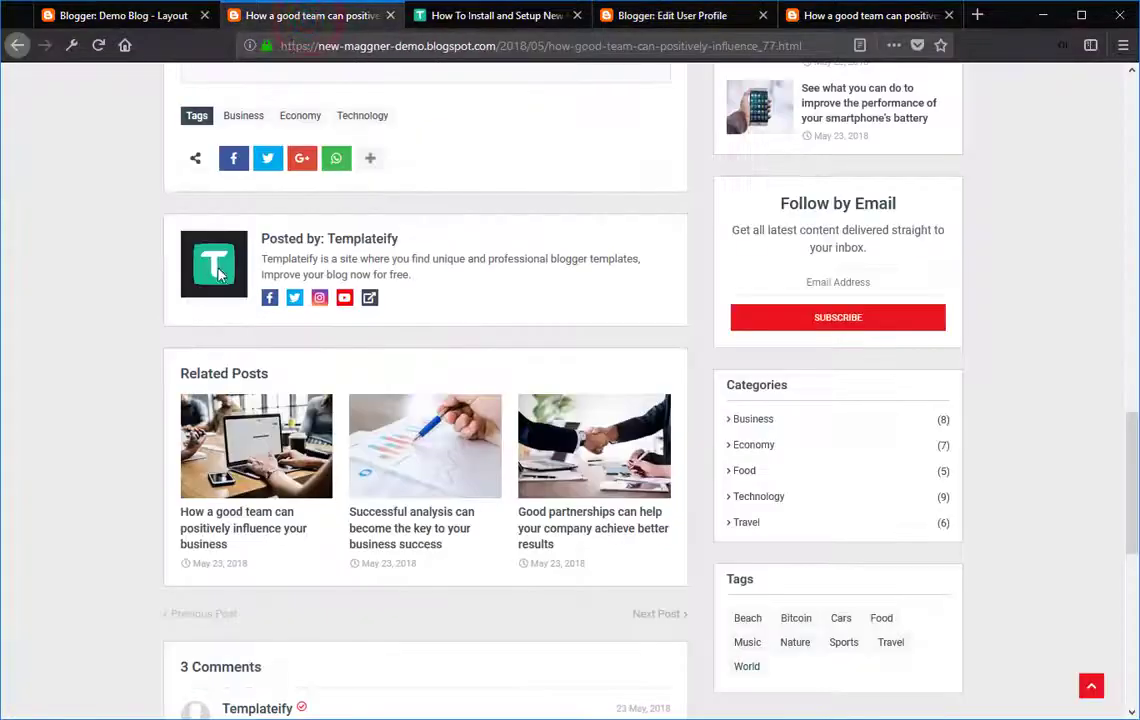
pyautogui.click(763, 15)
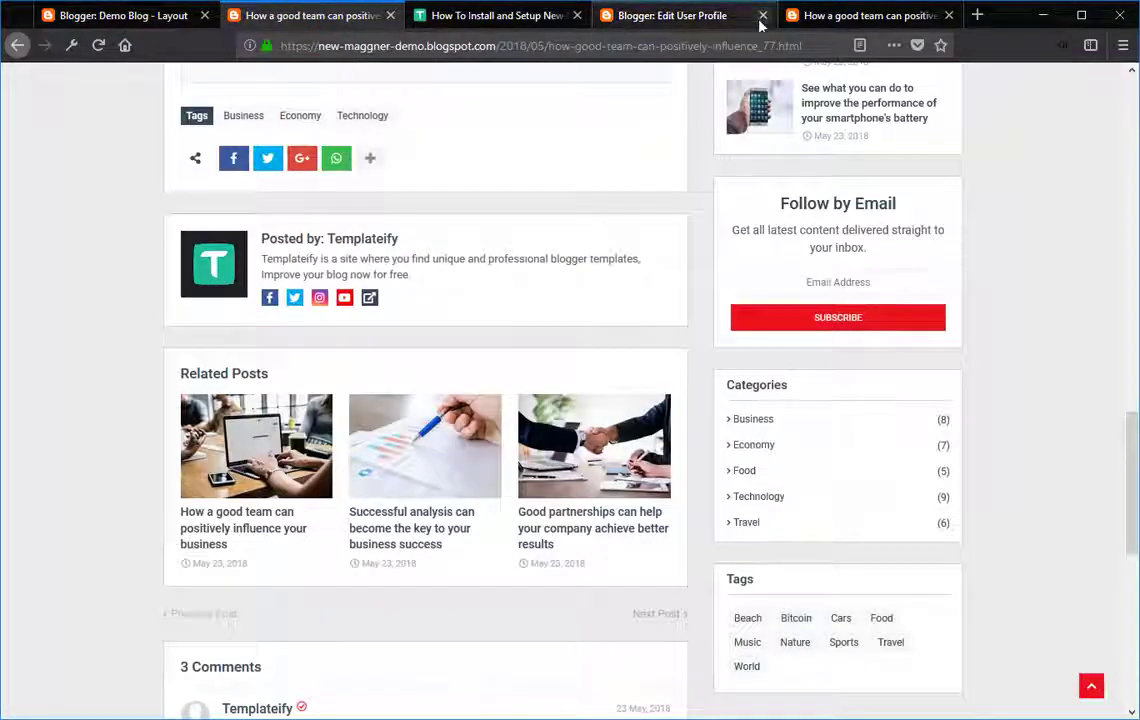
# Read the setup guide's Post Layouts and Contact Form section, including its shortcodes and the strikethrough example.
pyautogui.click(545, 15)
pyautogui.scroll(-10, 376, 261)
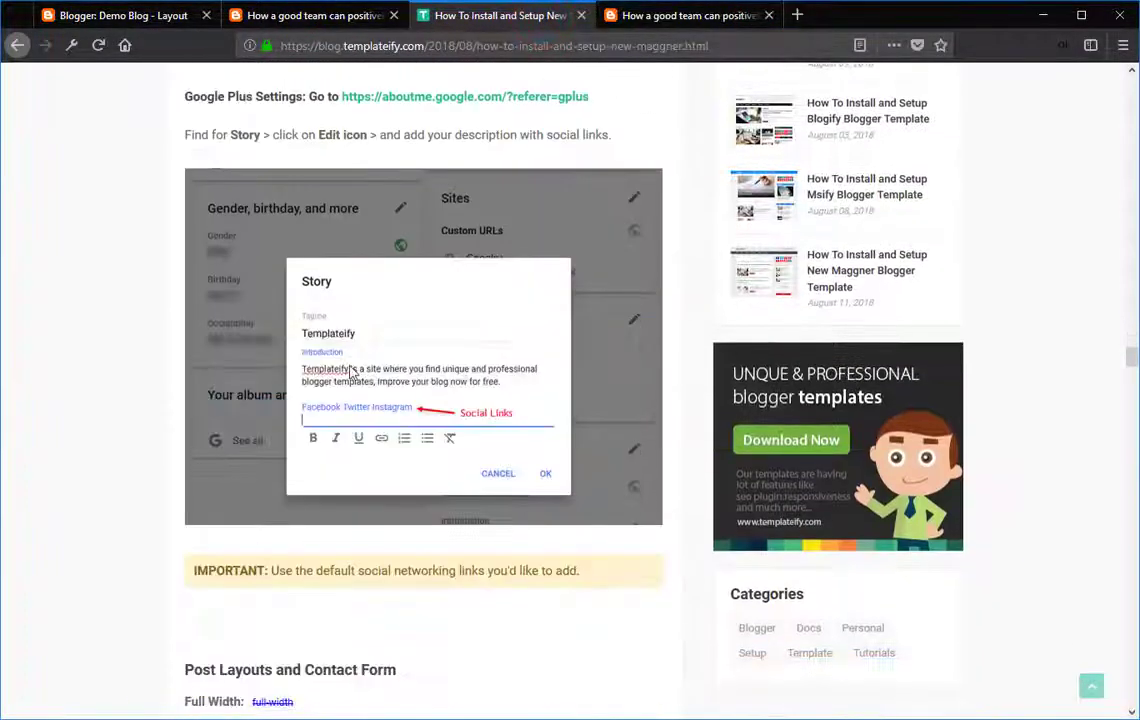
pyautogui.scroll(-2, 312, 362)
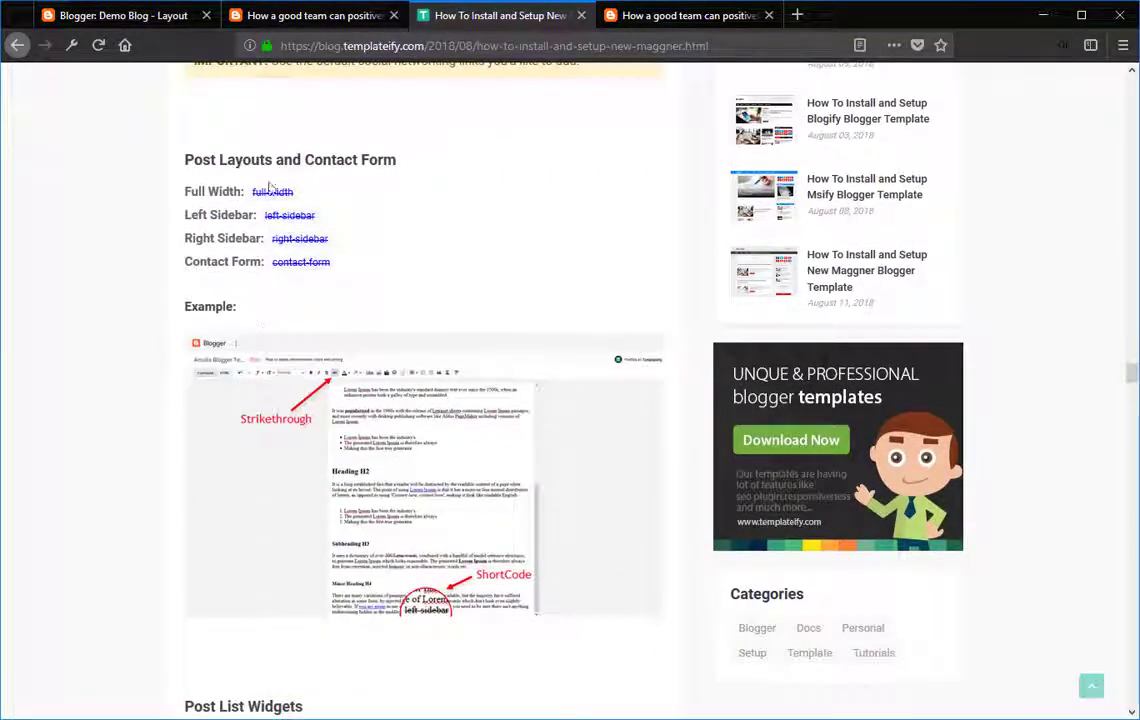
pyautogui.moveTo(186, 158); pyautogui.dragTo(400, 163)
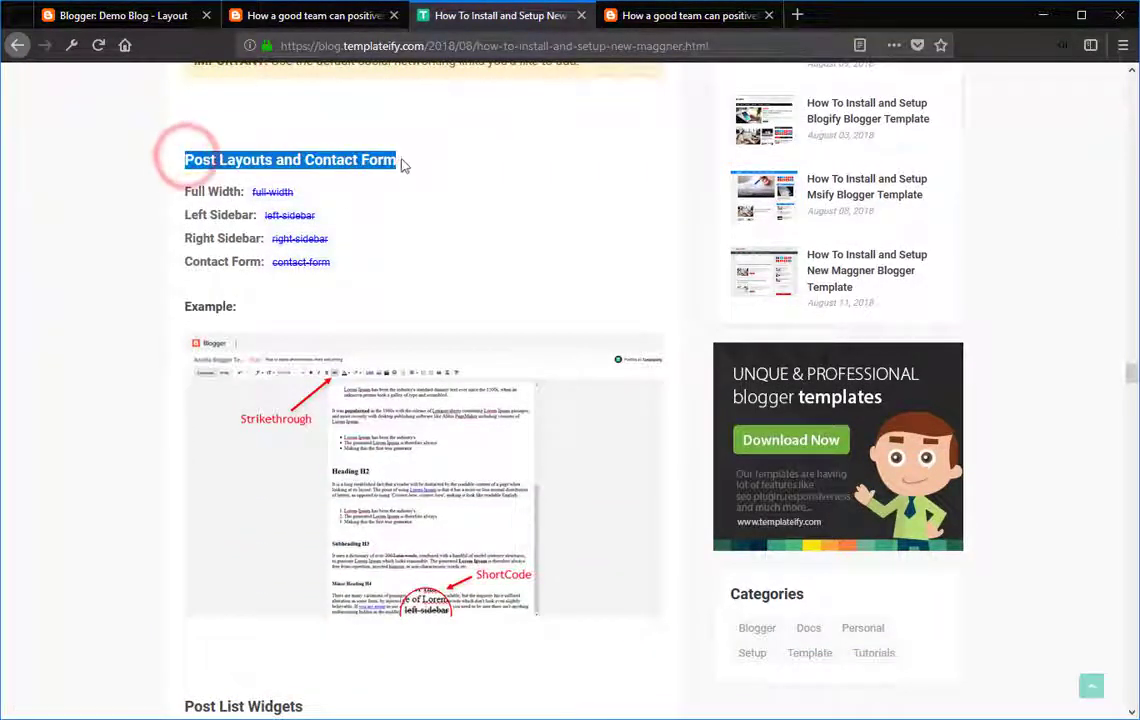
pyautogui.scroll(-1, 341, 209)
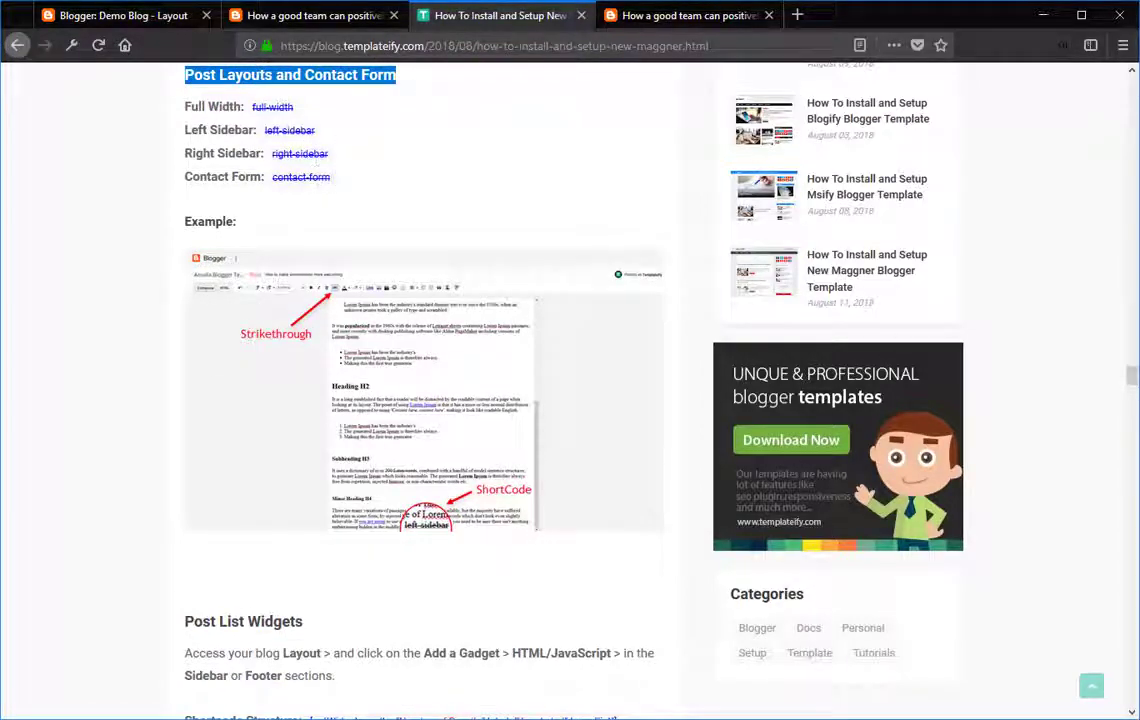
# Return to the demo blog's post and check its current layout from the beginning of the page.
pyautogui.click(303, 22)
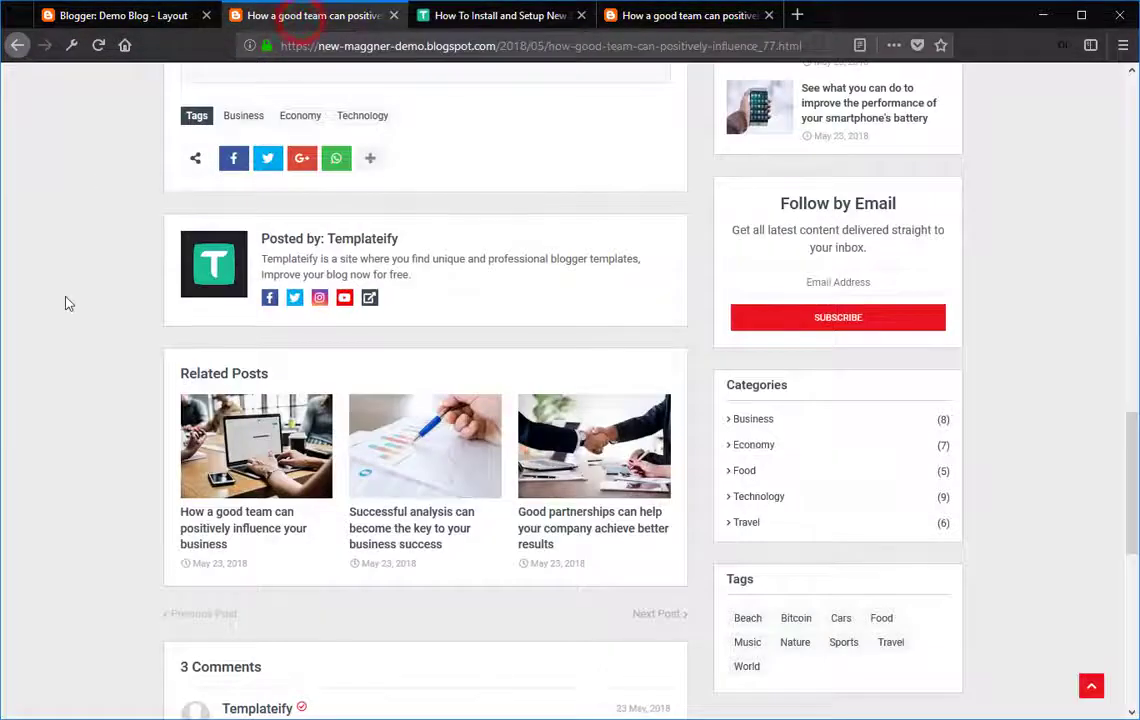
pyautogui.scroll(10, 60, 280)
pyautogui.scroll(3, 64, 303)
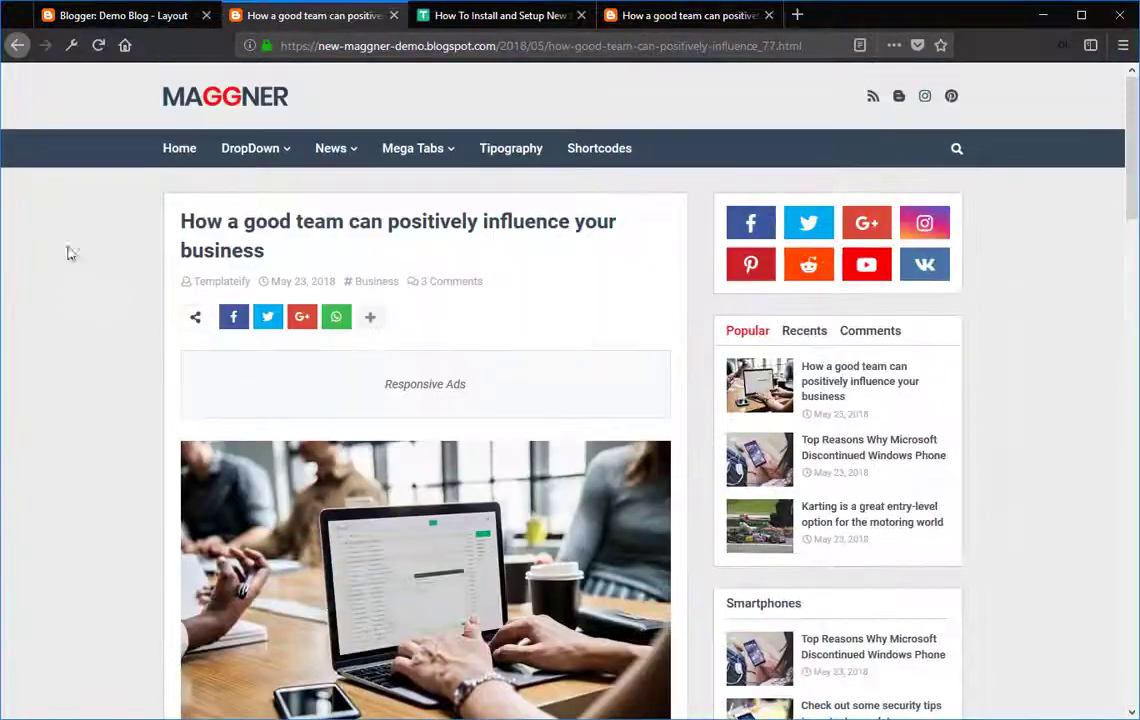
# Open the post "How a good team can positively influence your business" for editing from the demo blog's list of posts.
pyautogui.click(88, 16)
pyautogui.scroll(5, 250, 267)
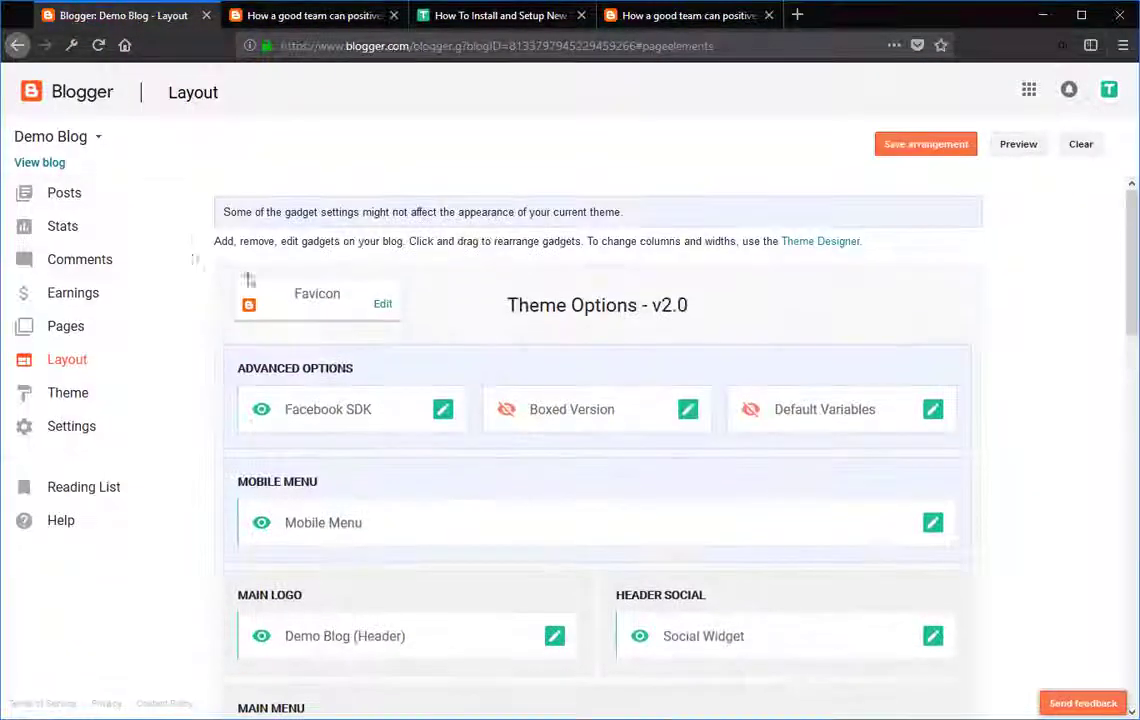
pyautogui.click(98, 198)
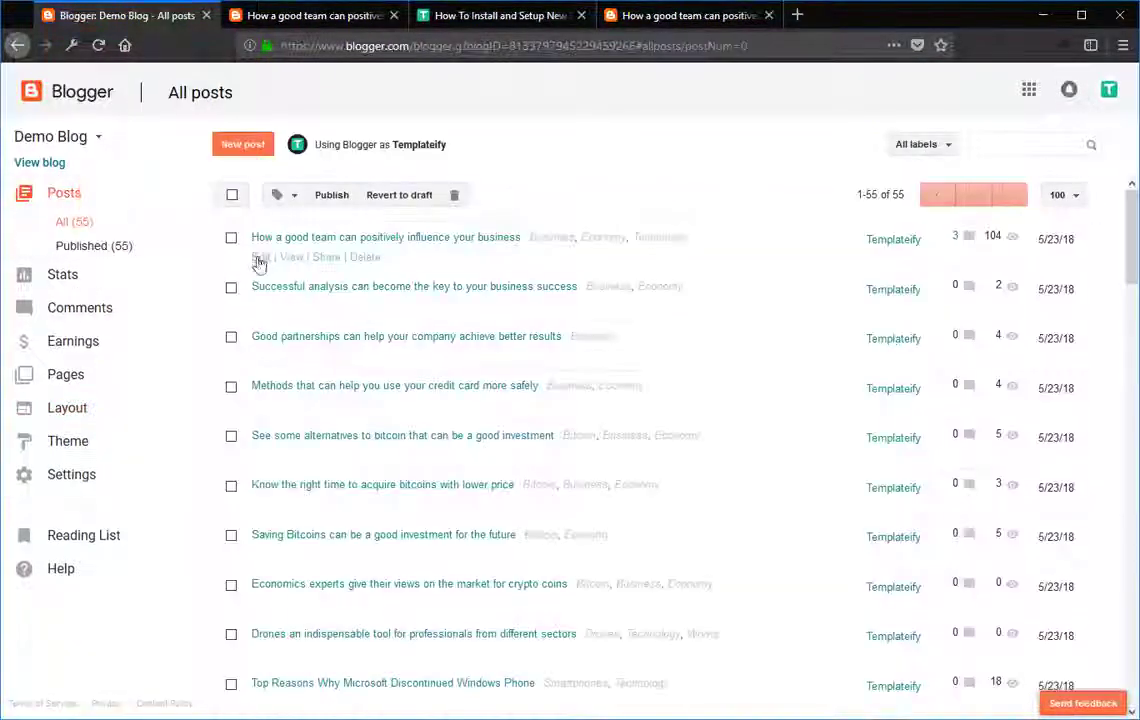
pyautogui.click(256, 257)
# Add the shortcode "left-sidebar" in strikethrough at the end of the post's last paragraph, and update the post.
pyautogui.scroll(-5, 381, 612)
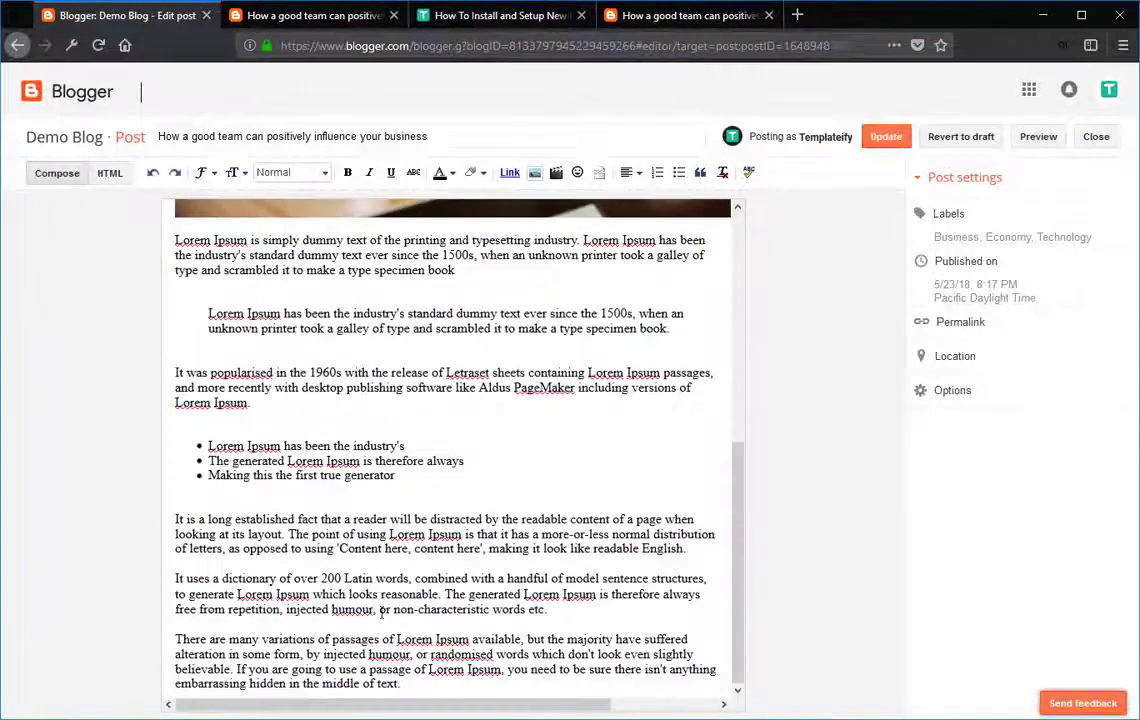
pyautogui.click(468, 684)
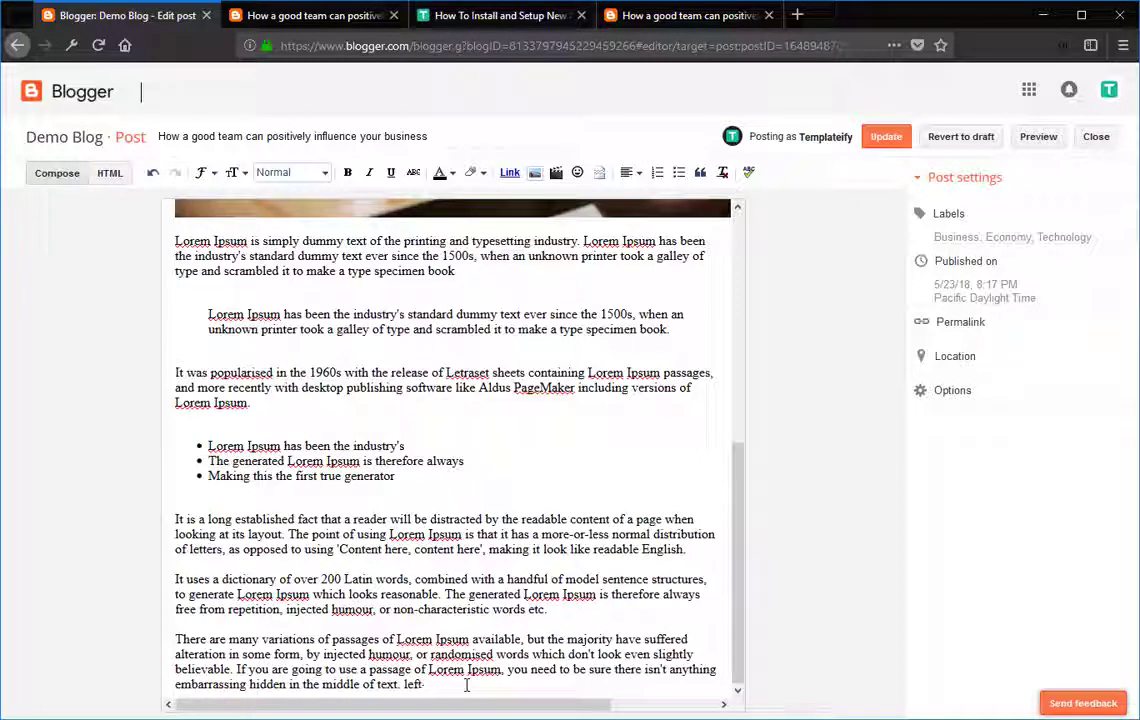
pyautogui.write('left-sidebar')
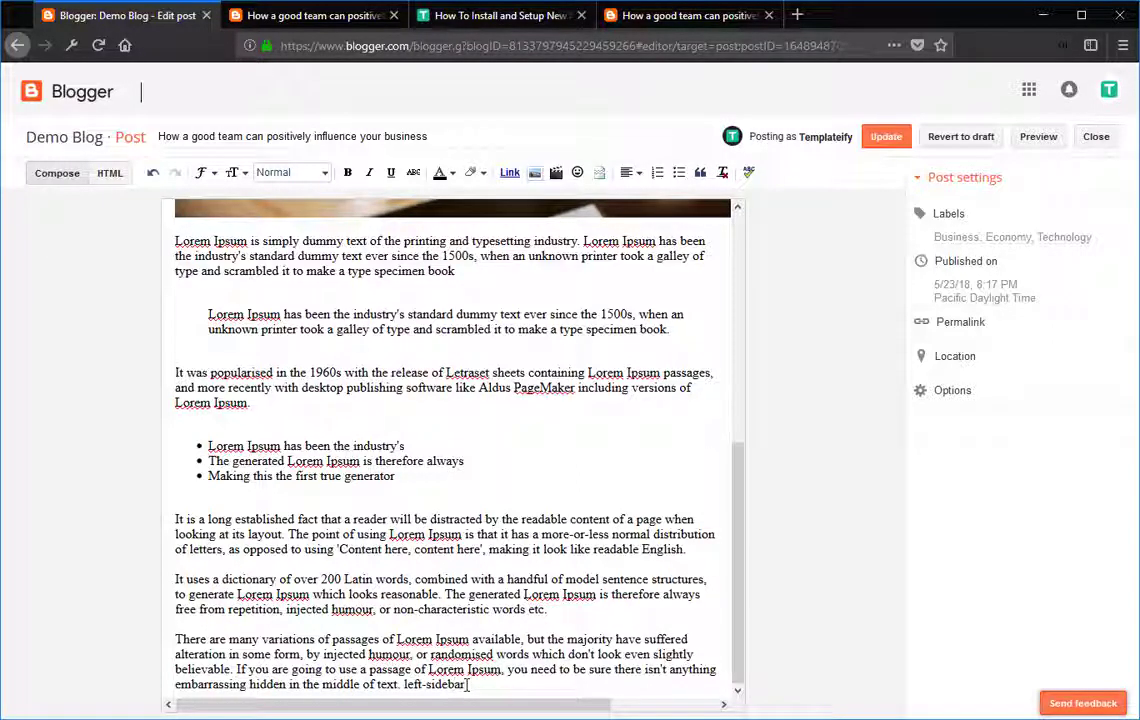
pyautogui.moveTo(428, 686); pyautogui.dragTo(404, 686)
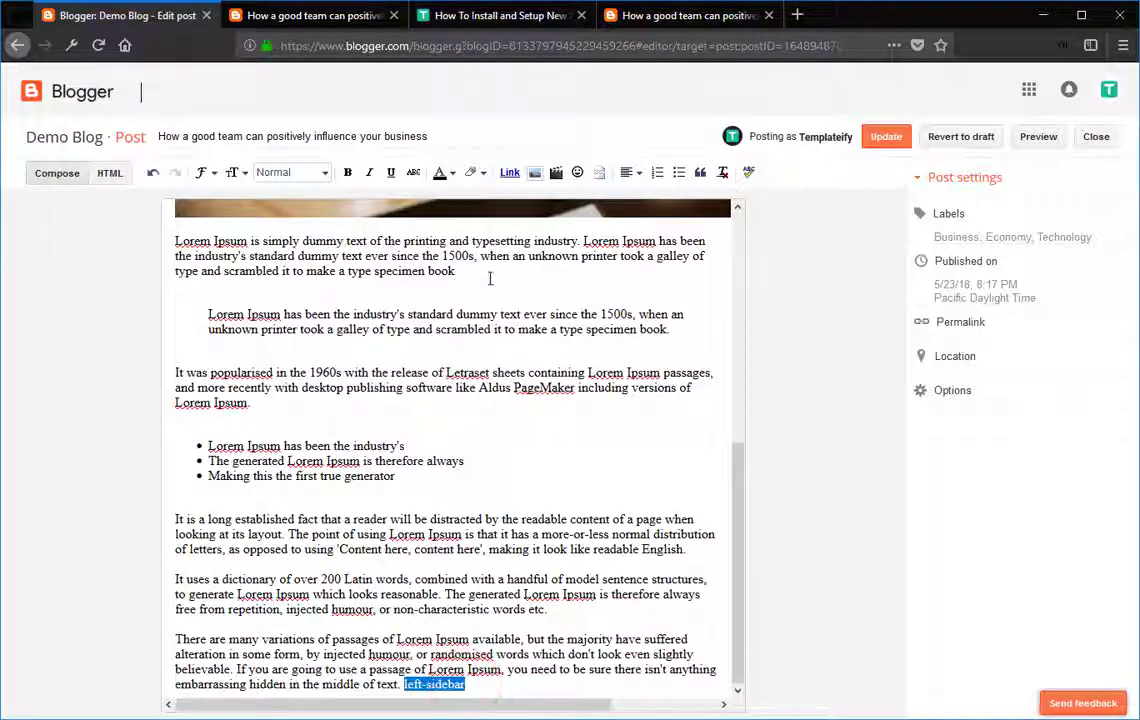
pyautogui.click(413, 174)
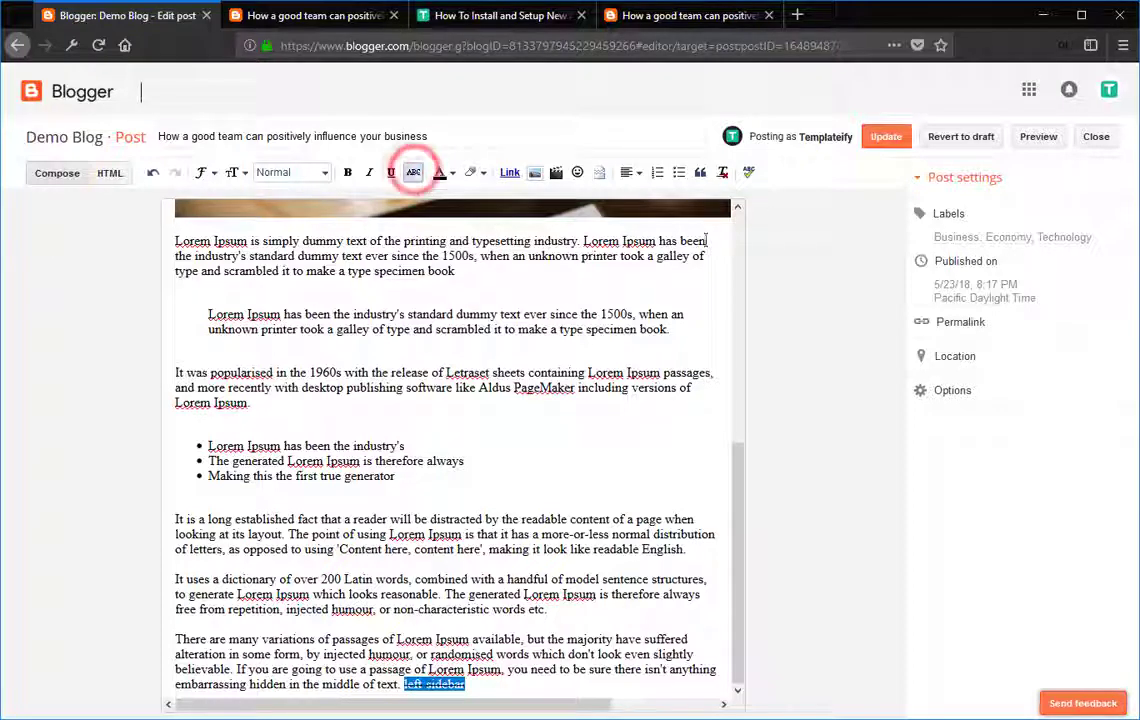
pyautogui.click(884, 140)
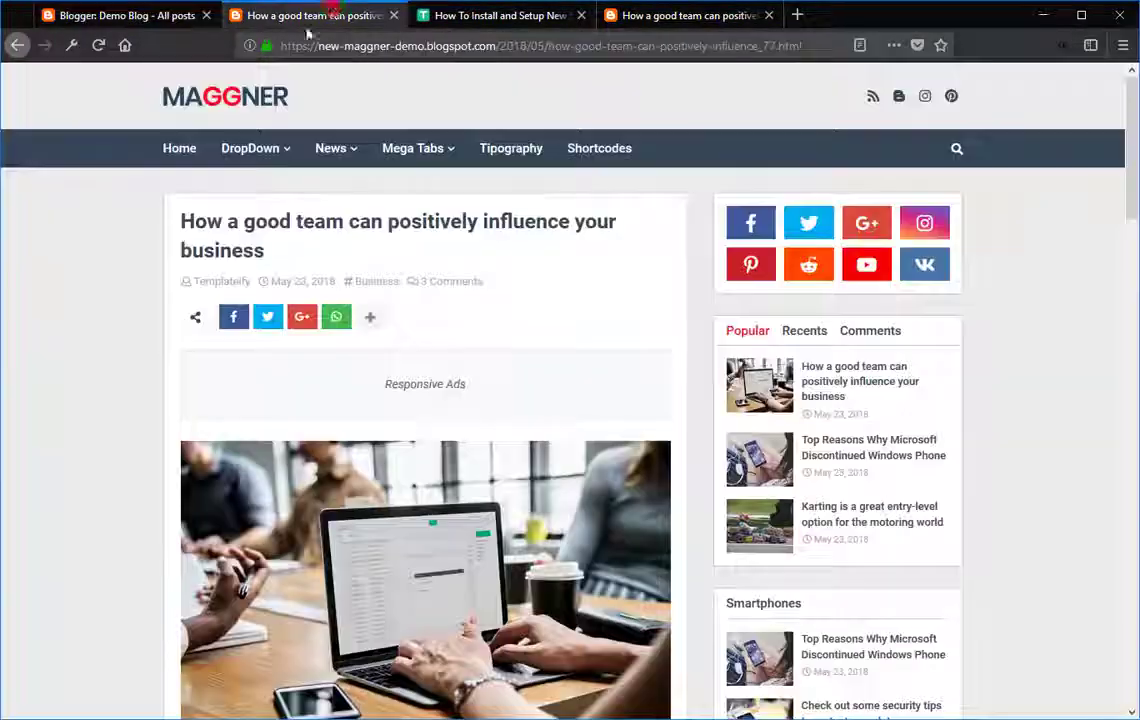
# Reload the published post on the demo blog and check its sidebar placement from the header down to the footer.
pyautogui.click(300, 14)
pyautogui.click(95, 50)
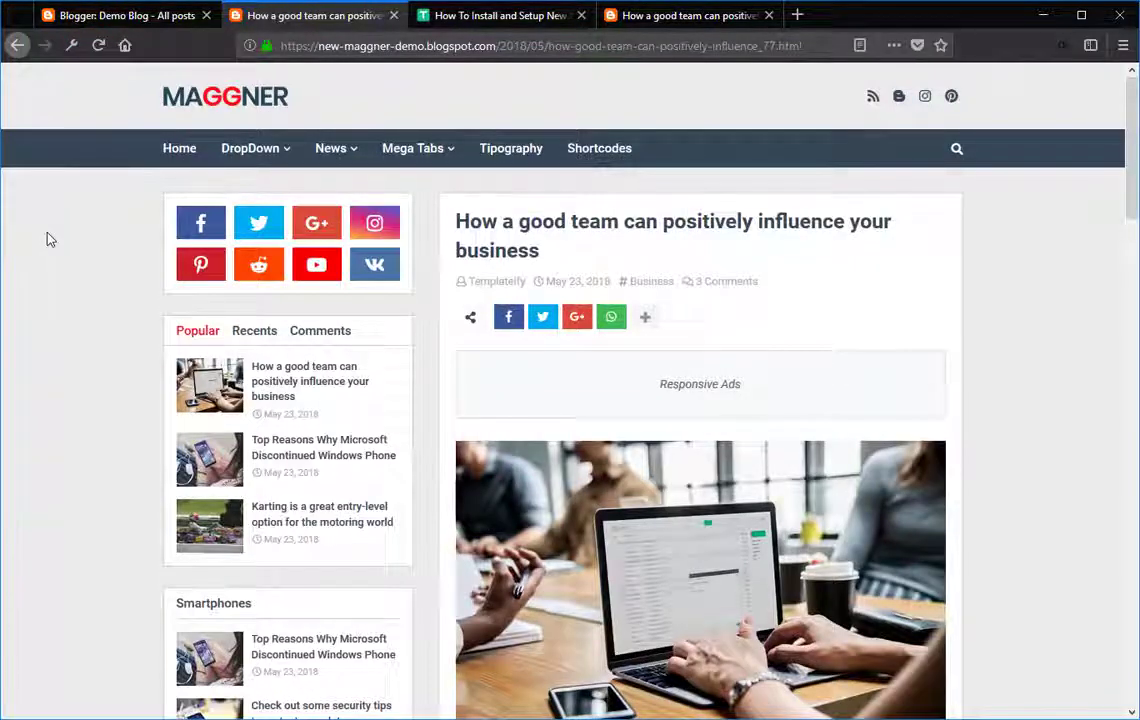
pyautogui.scroll(-7, 48, 238)
pyautogui.scroll(-10, 48, 238)
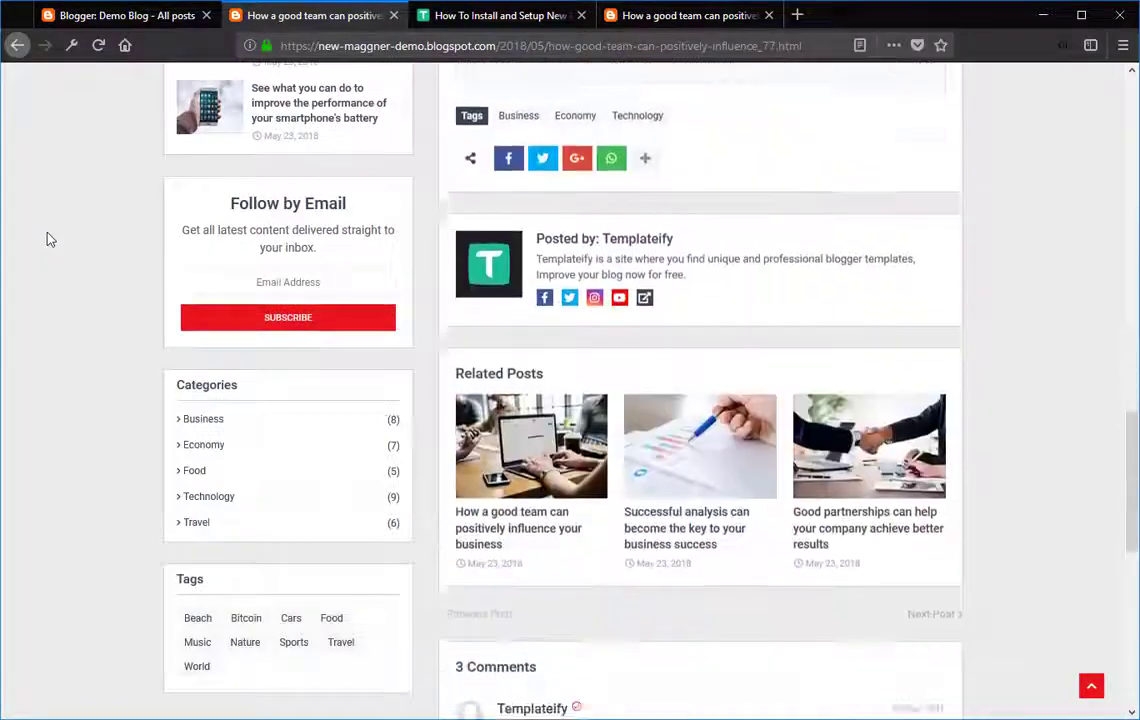
pyautogui.scroll(-1, 48, 238)
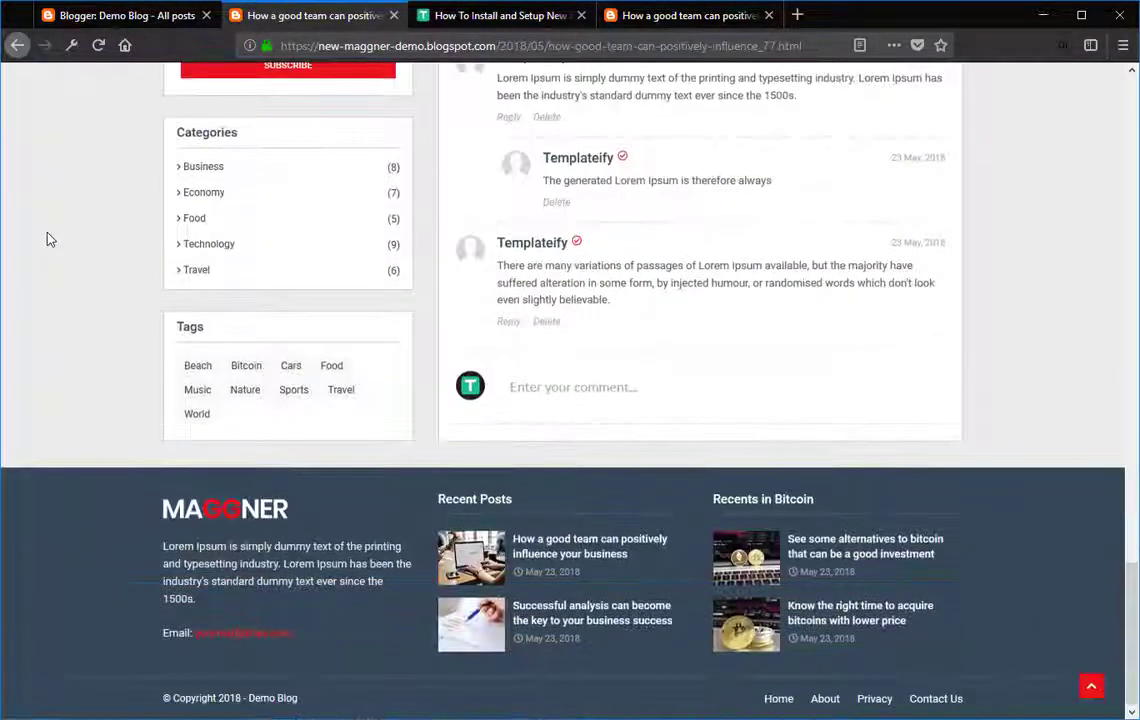
pyautogui.scroll(18, 48, 238)
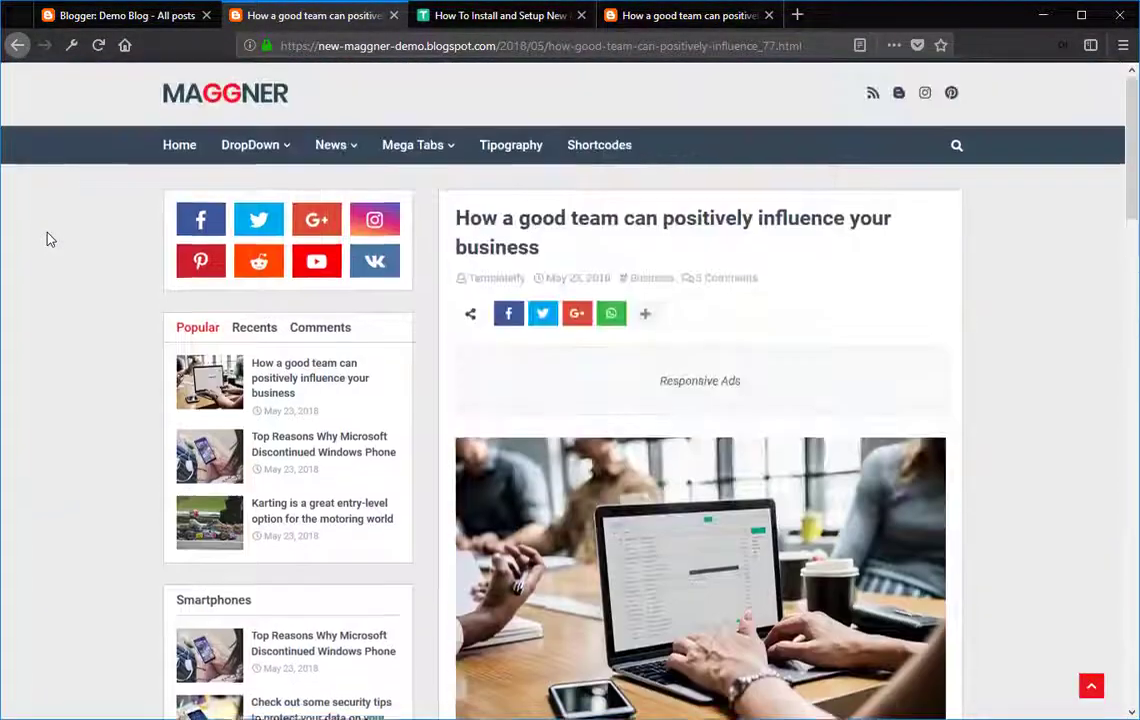
# Reopen the post "How a good team can positively influence your business" in the Blogger post editor.
pyautogui.click(183, 21)
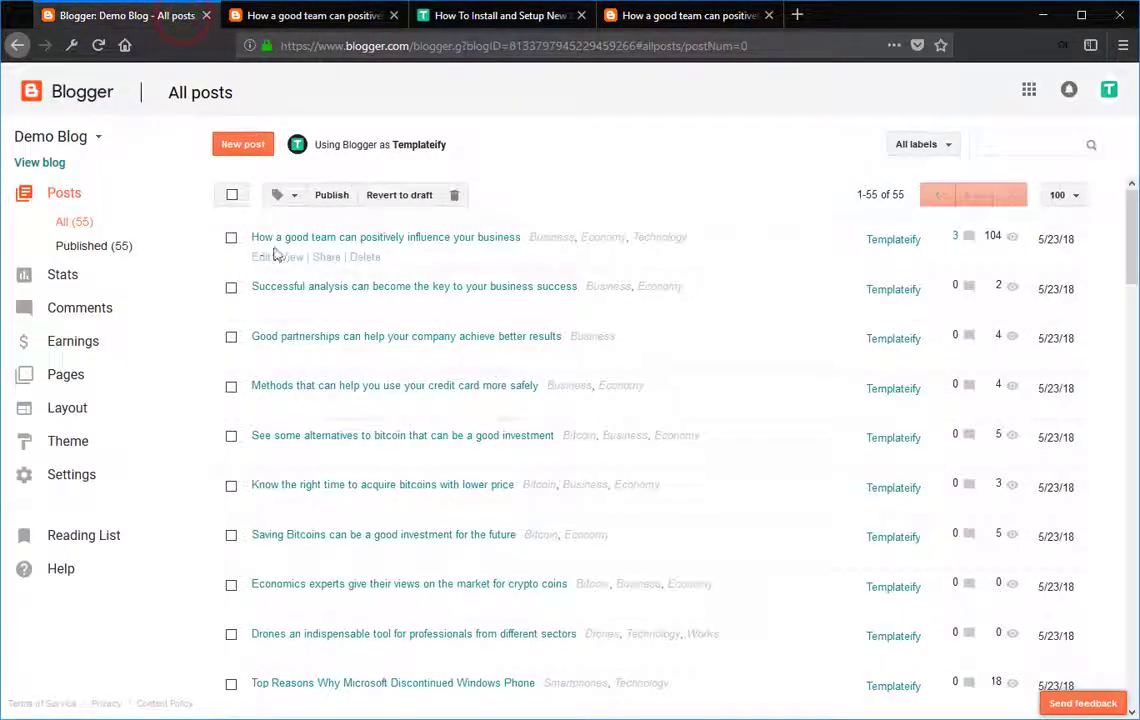
pyautogui.click(258, 256)
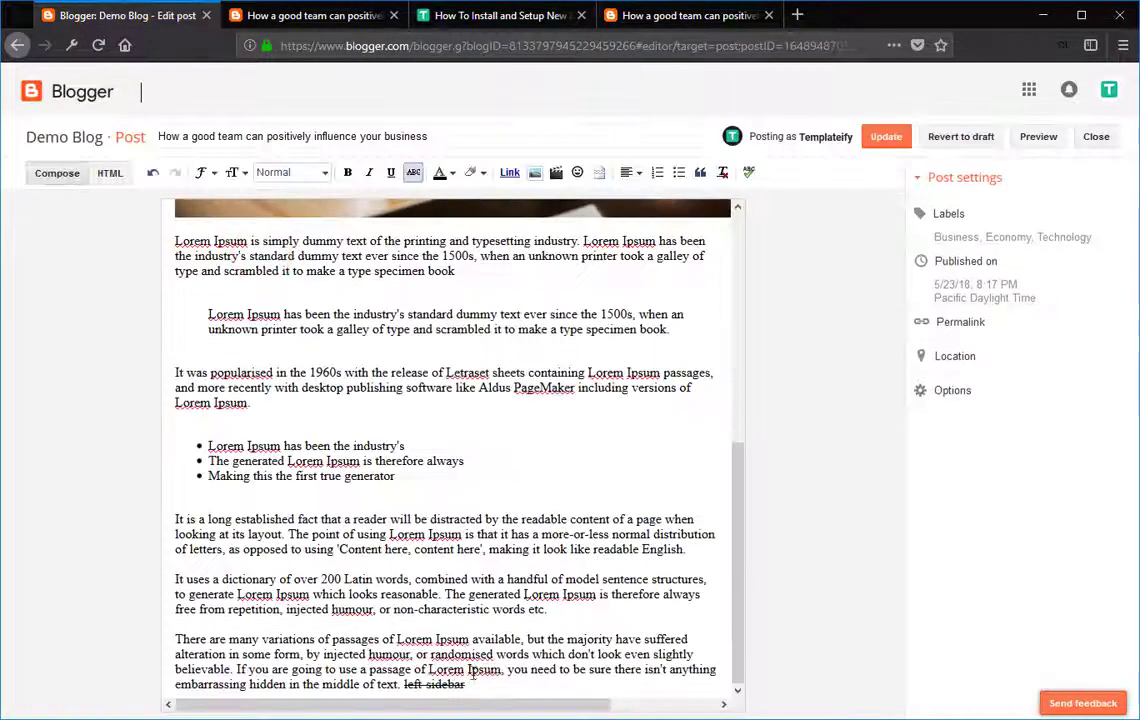
# Replace the left-sidebar shortcode at the end of the post with full-width, update the post and check the reloaded live page.
pyautogui.moveTo(466, 687); pyautogui.dragTo(405, 688)
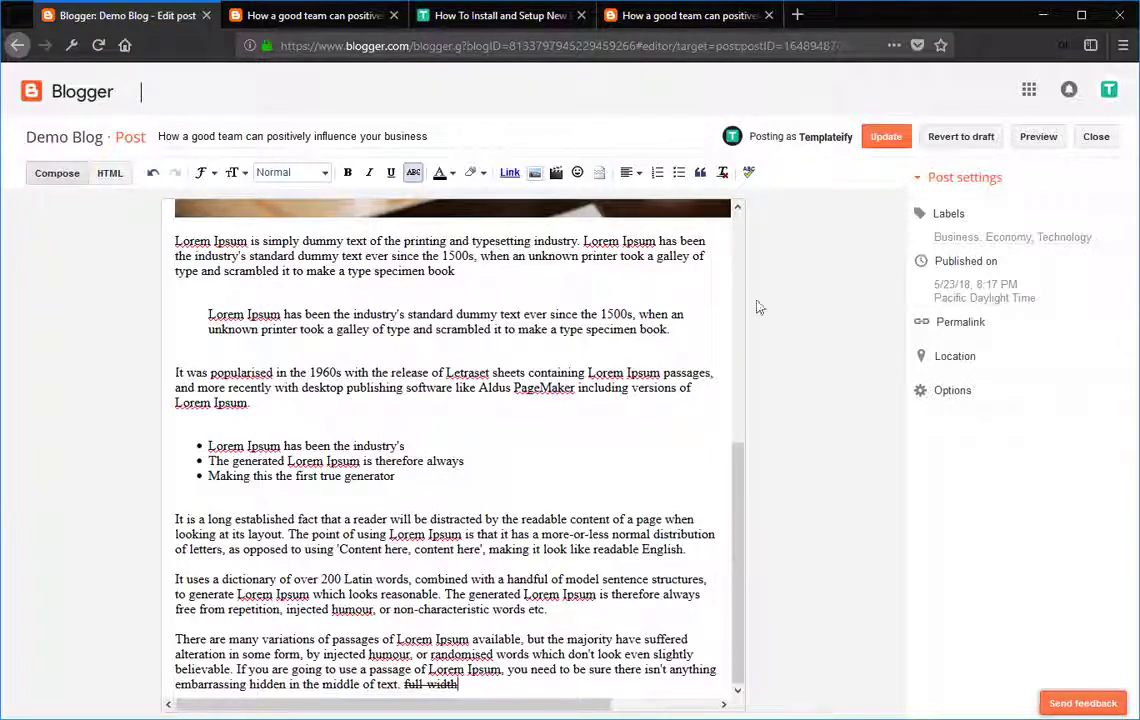
pyautogui.click(885, 137)
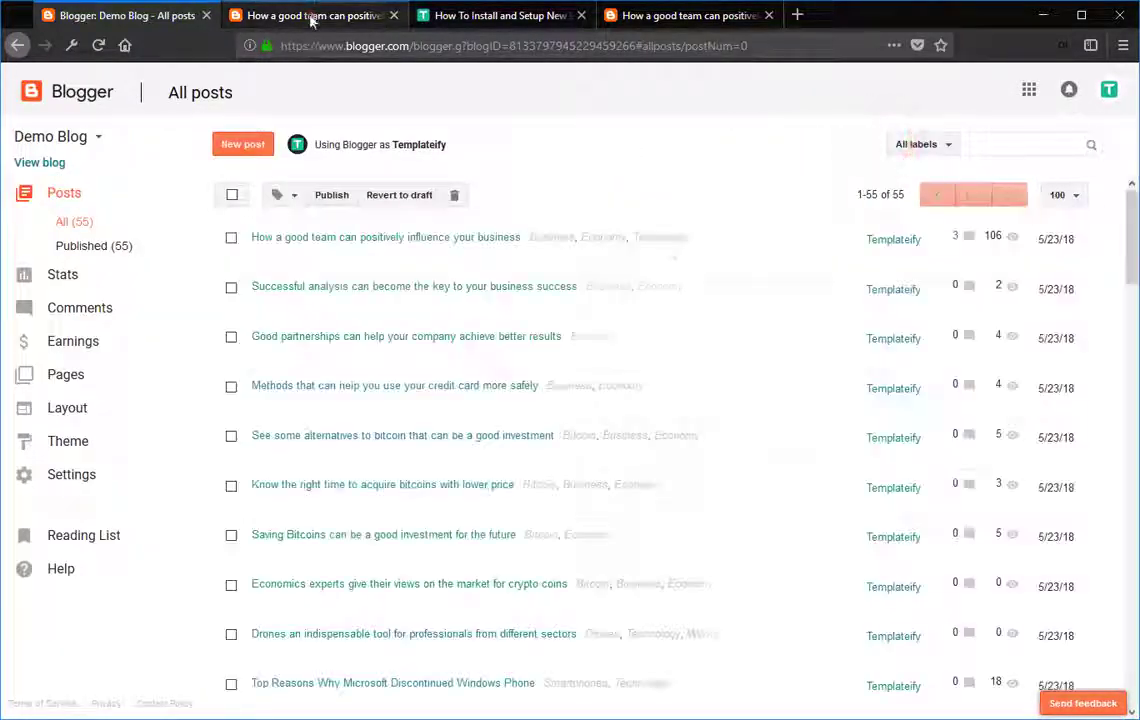
pyautogui.click(308, 16)
pyautogui.click(96, 44)
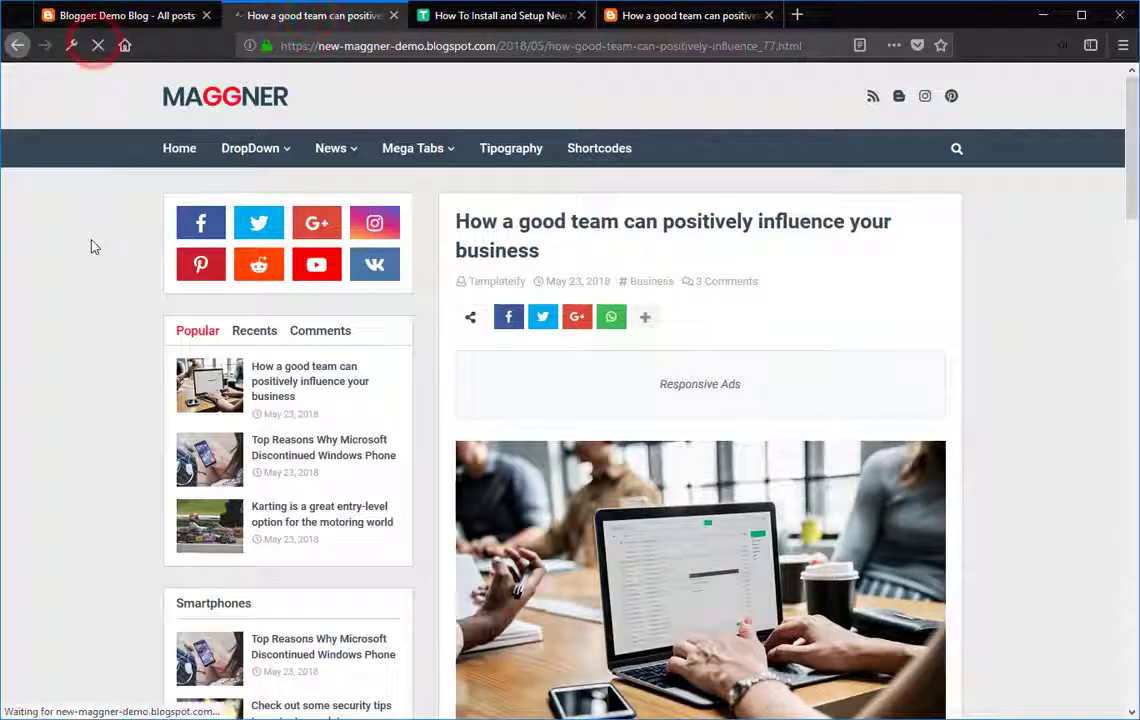
pyautogui.scroll(-10, 90, 247)
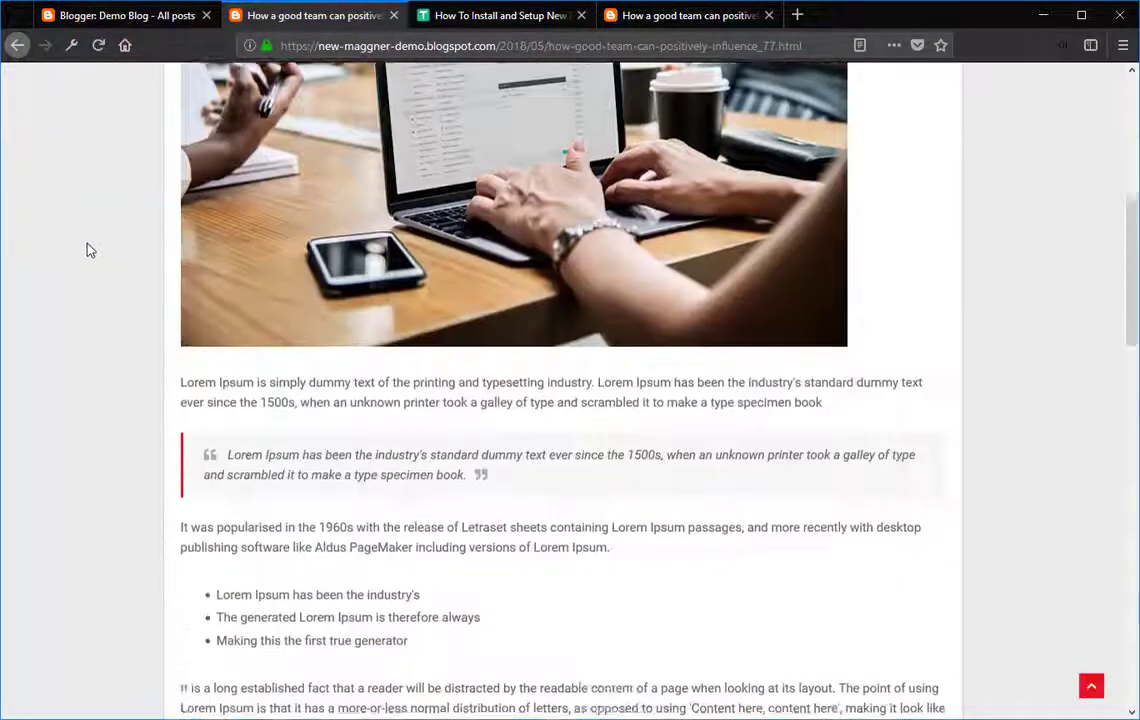
pyautogui.scroll(-8, 87, 250)
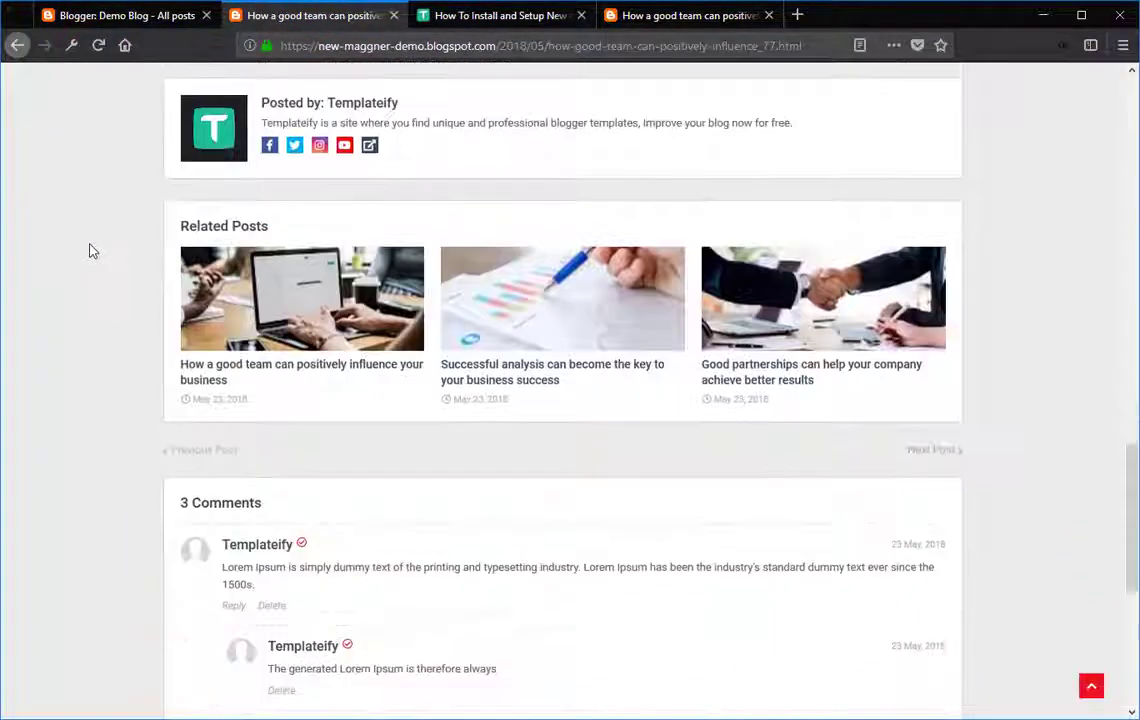
pyautogui.scroll(18, 85, 255)
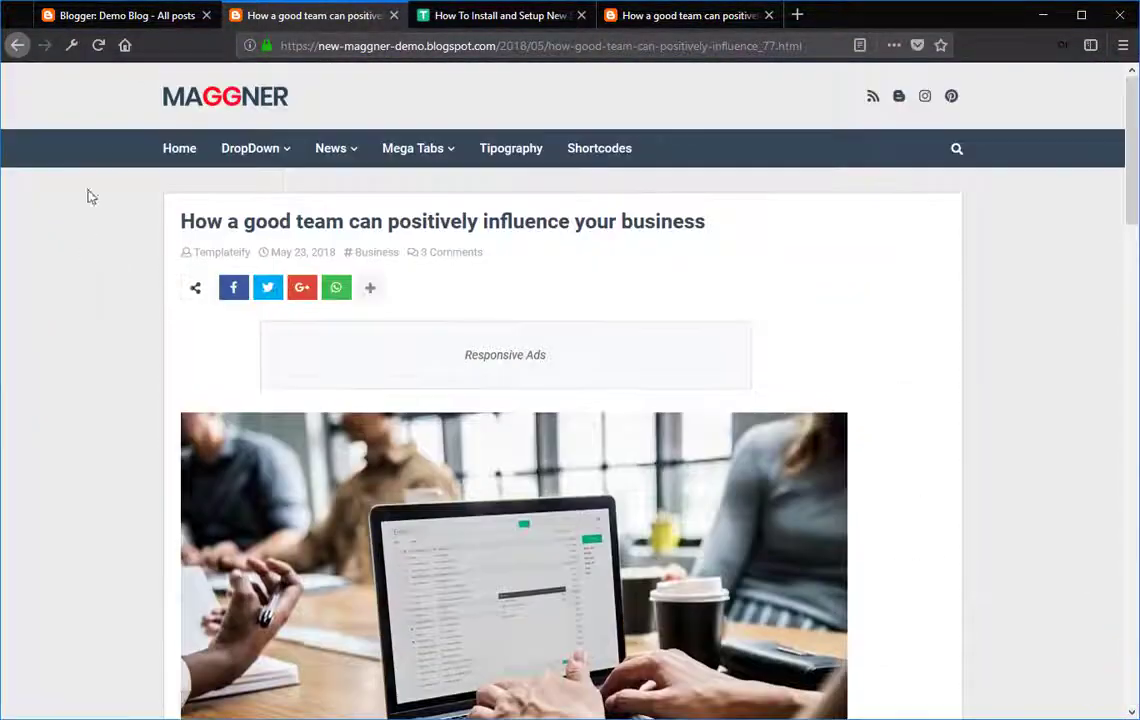
# Reopen the post "How a good team can positively influence your business" and delete the full-width shortcode at its end.
pyautogui.click(122, 14)
pyautogui.click(262, 258)
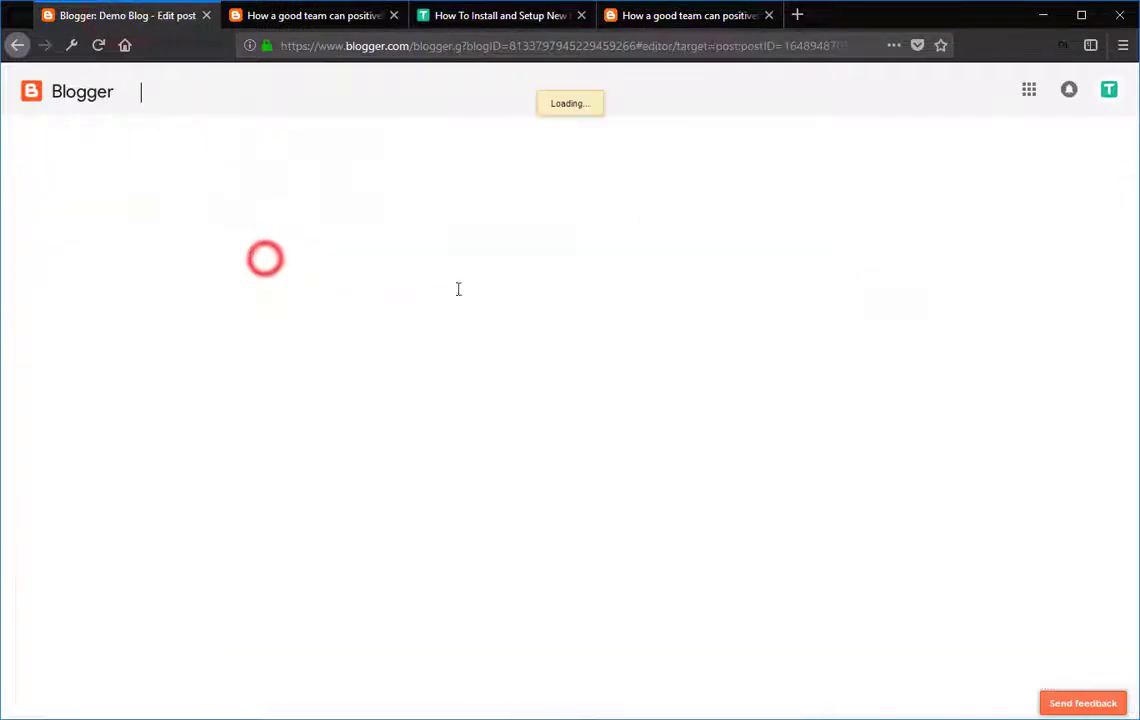
pyautogui.doubleClick(462, 684)
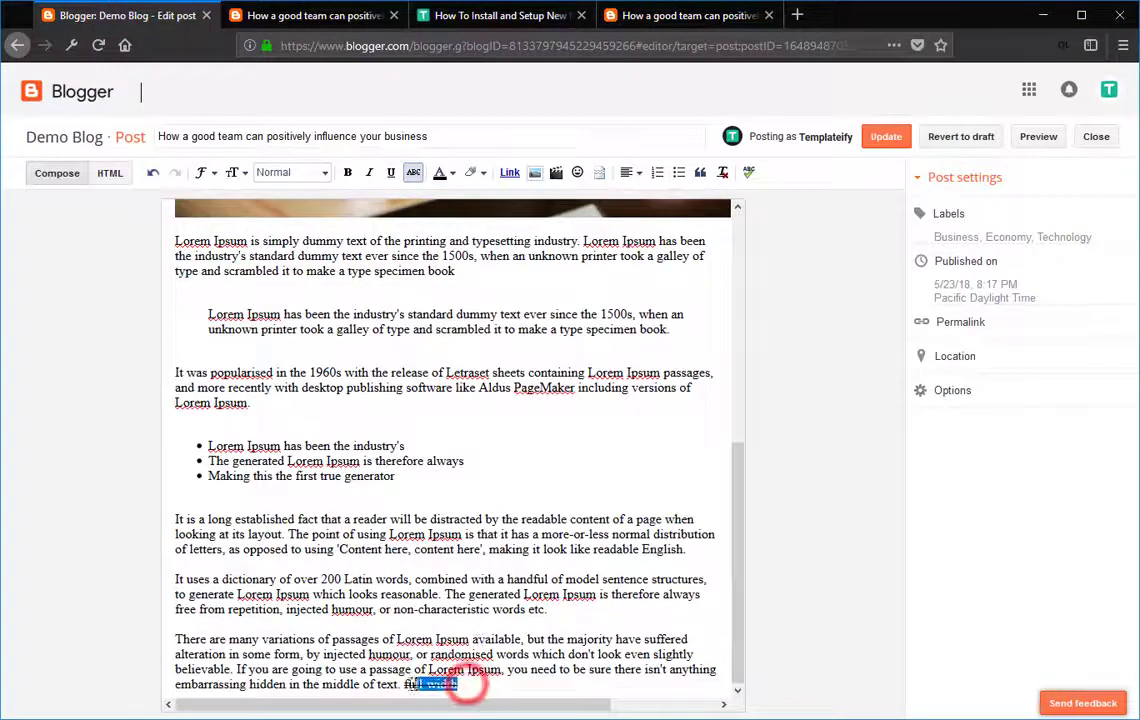
pyautogui.press('BackSpace')
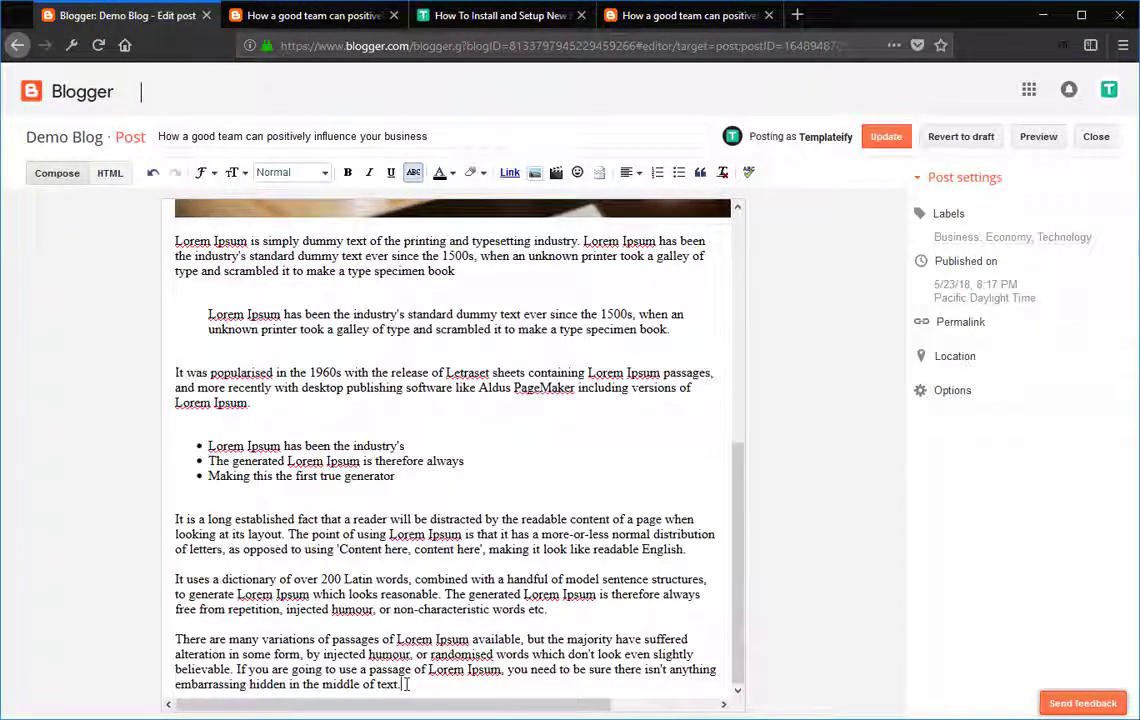
# Add a struck-through contact-form shortcode on a new line at the end of the post, update it and check the live page.
pyautogui.press('Return')
pyautogui.press('Return')
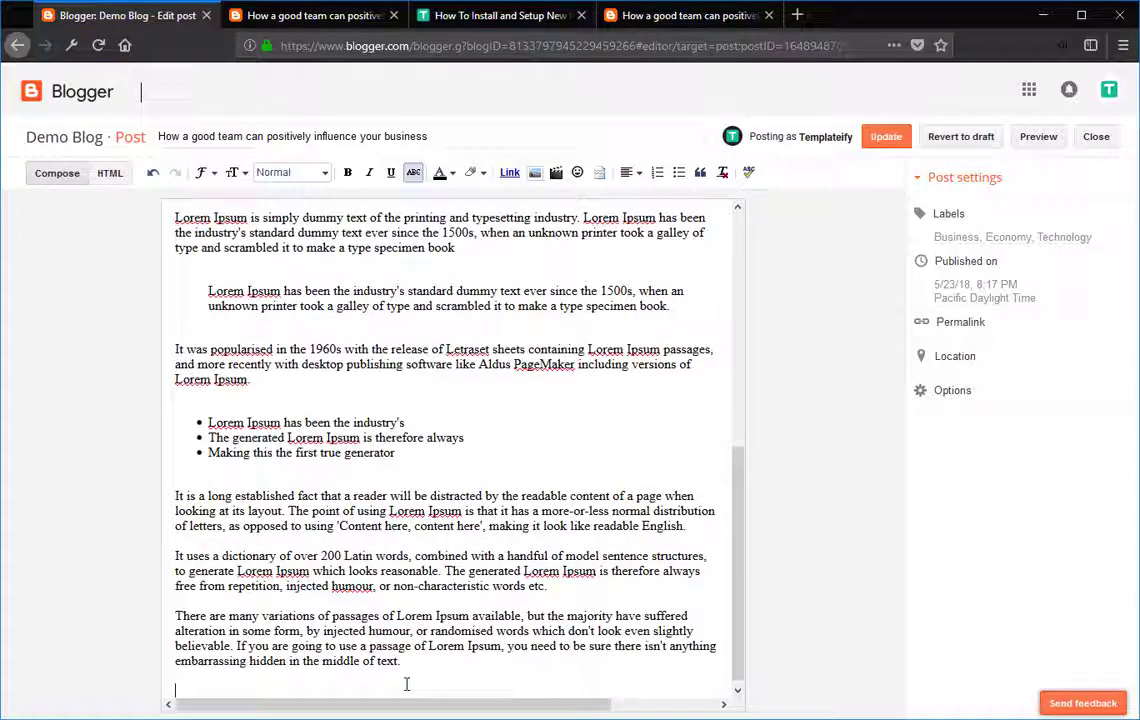
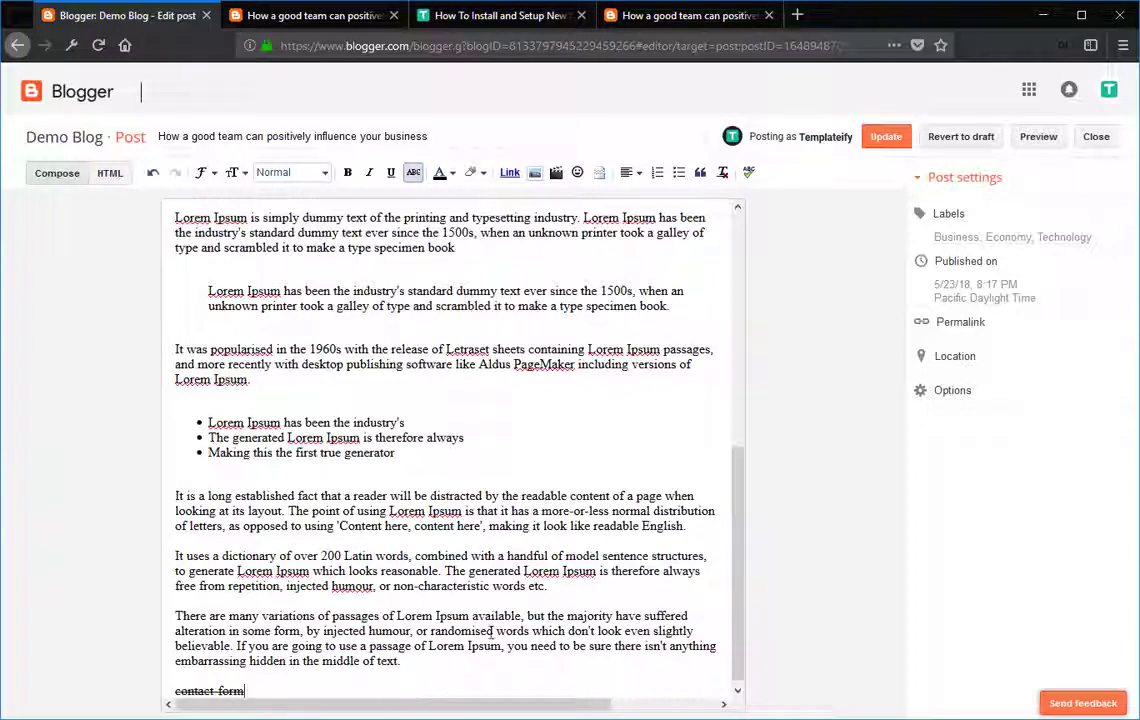
pyautogui.click(884, 137)
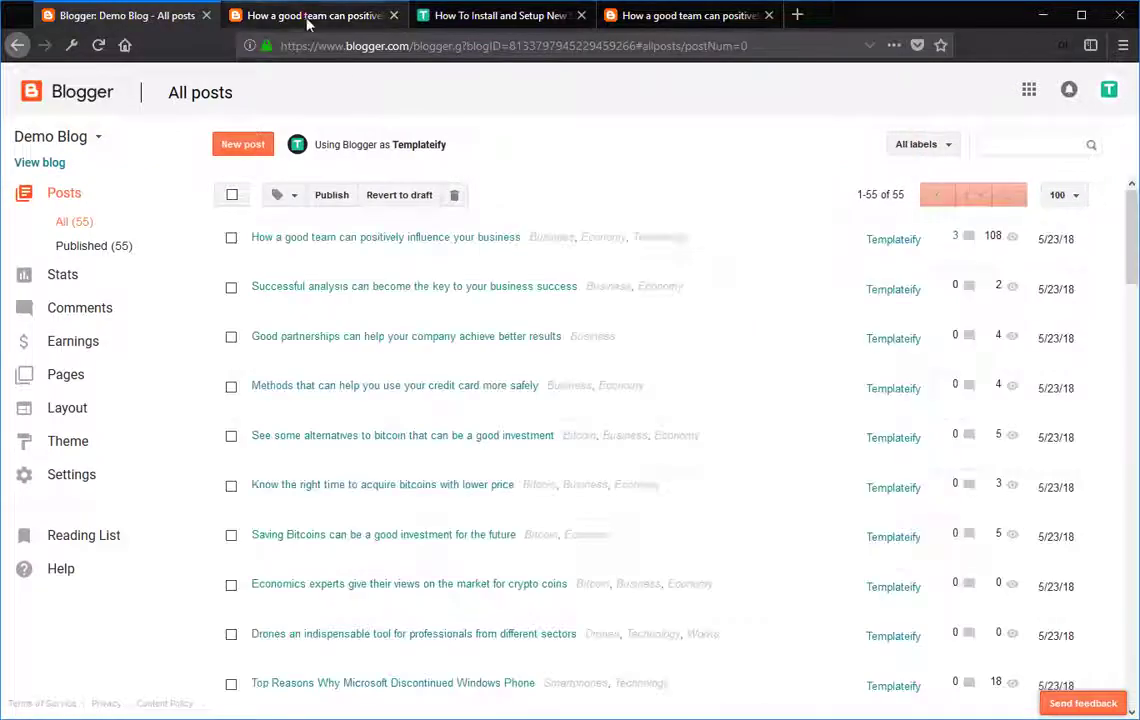
pyautogui.click(307, 16)
pyautogui.click(98, 45)
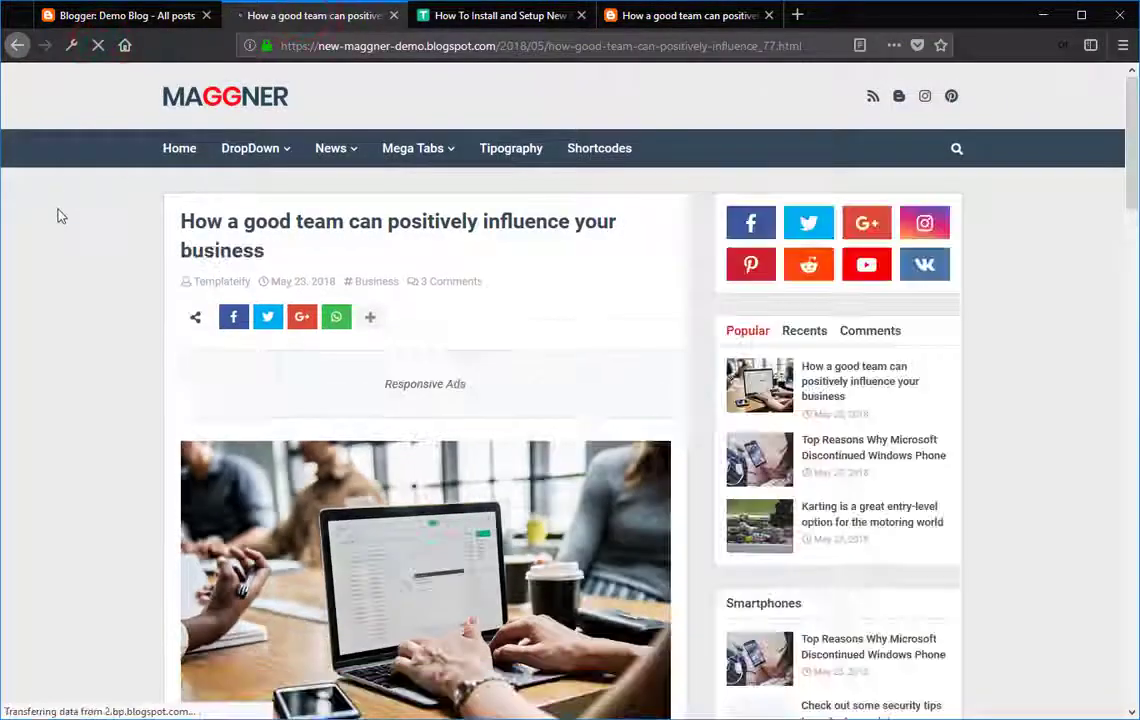
pyautogui.scroll(-1, 117, 310)
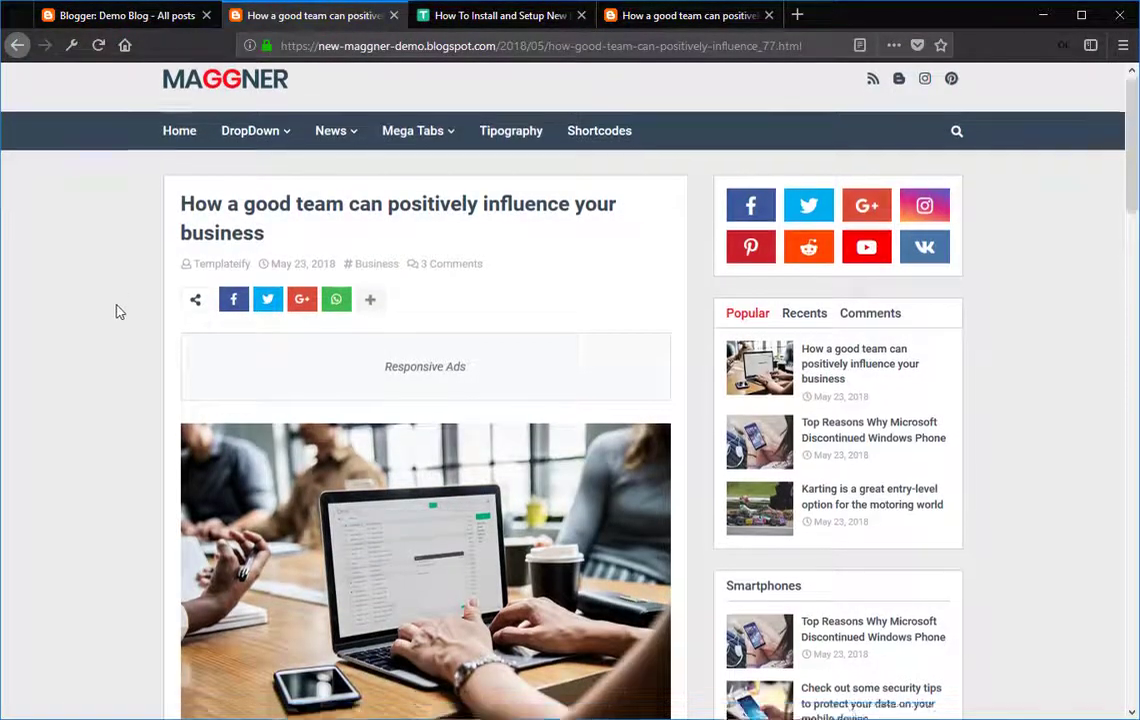
pyautogui.scroll(-15, 117, 310)
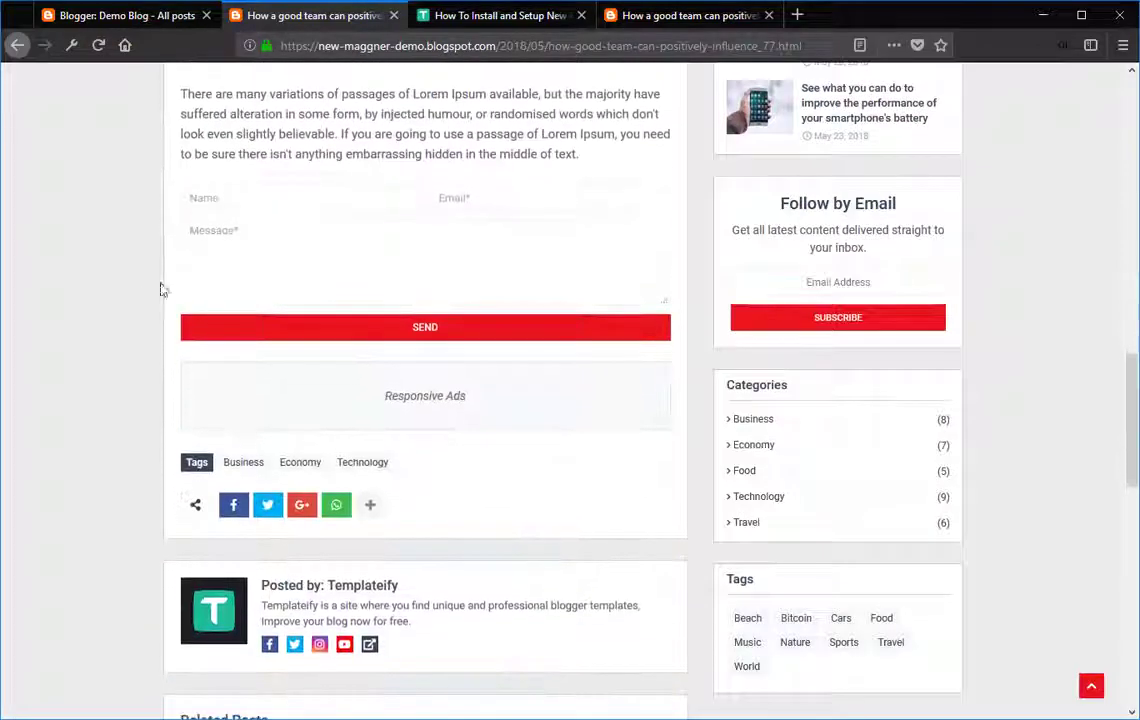
# Test the contact form on the live post by submitting it with its fields left empty.
pyautogui.click(448, 197)
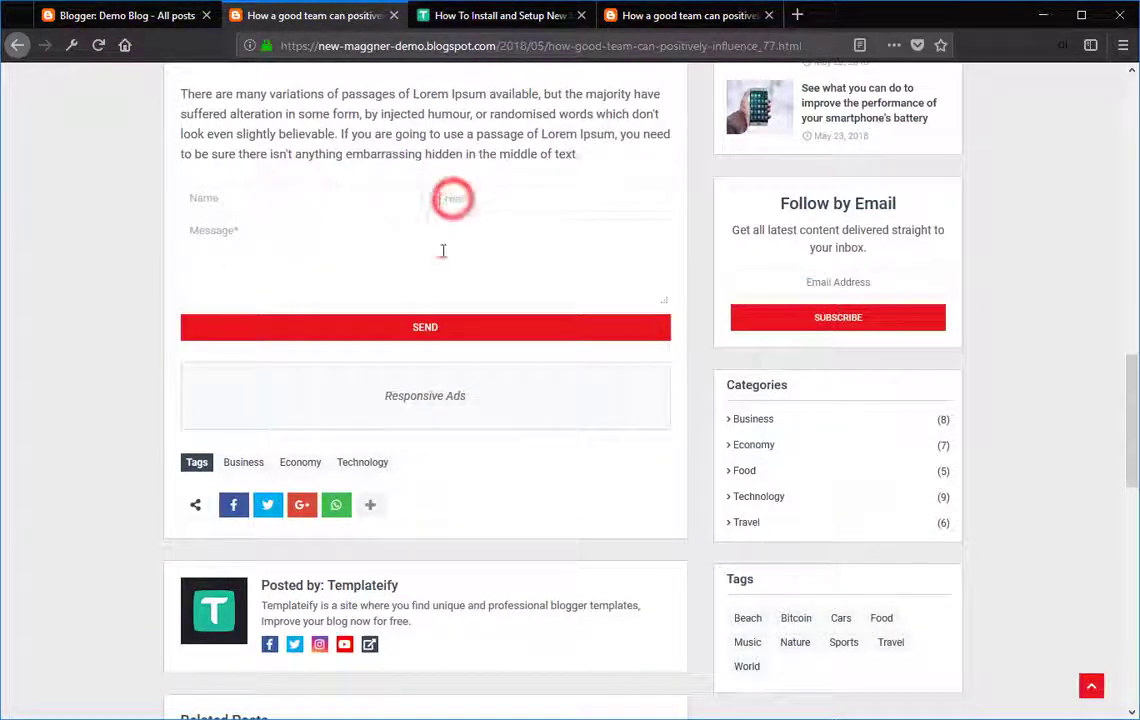
pyautogui.click(441, 249)
pyautogui.click(417, 330)
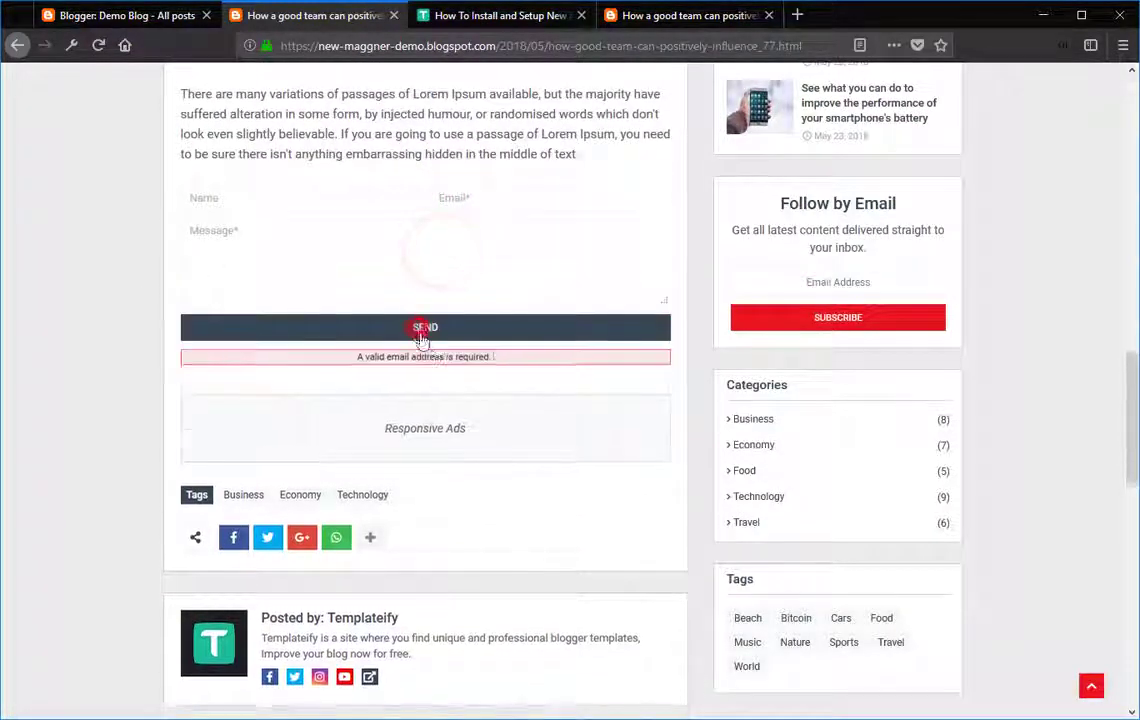
pyautogui.click(496, 359)
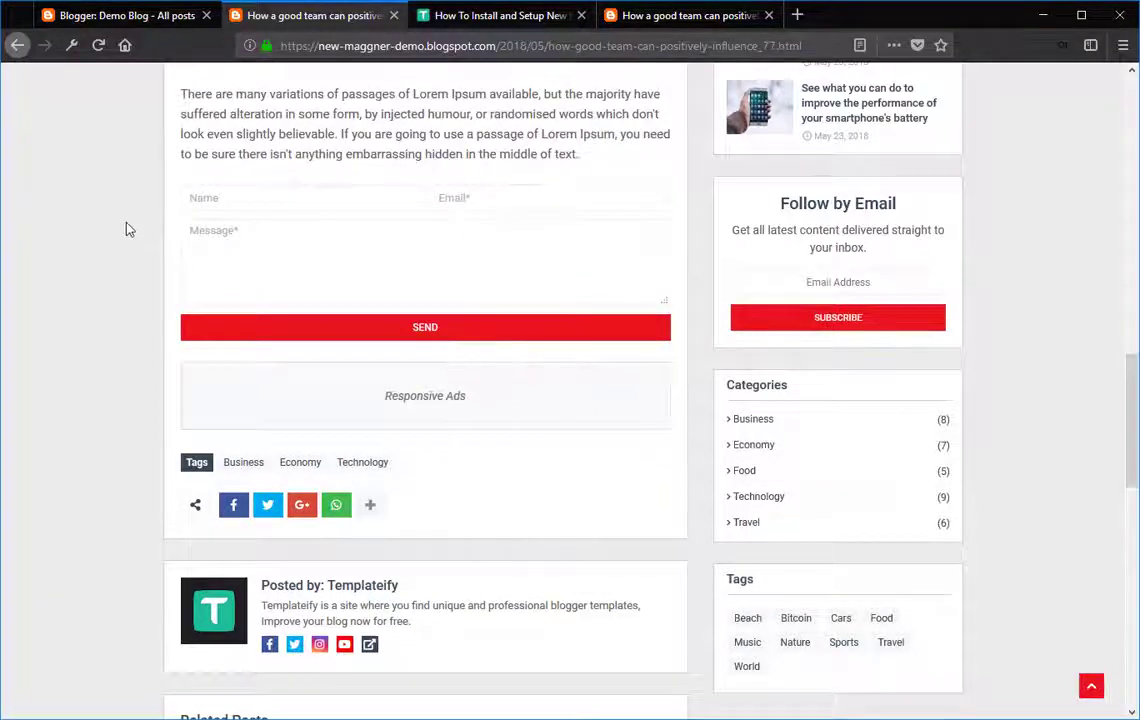
# Reopen the post for editing, delete the contact-form shortcode from its end and update the post.
pyautogui.scroll(5, 127, 228)
pyautogui.scroll(5, 127, 226)
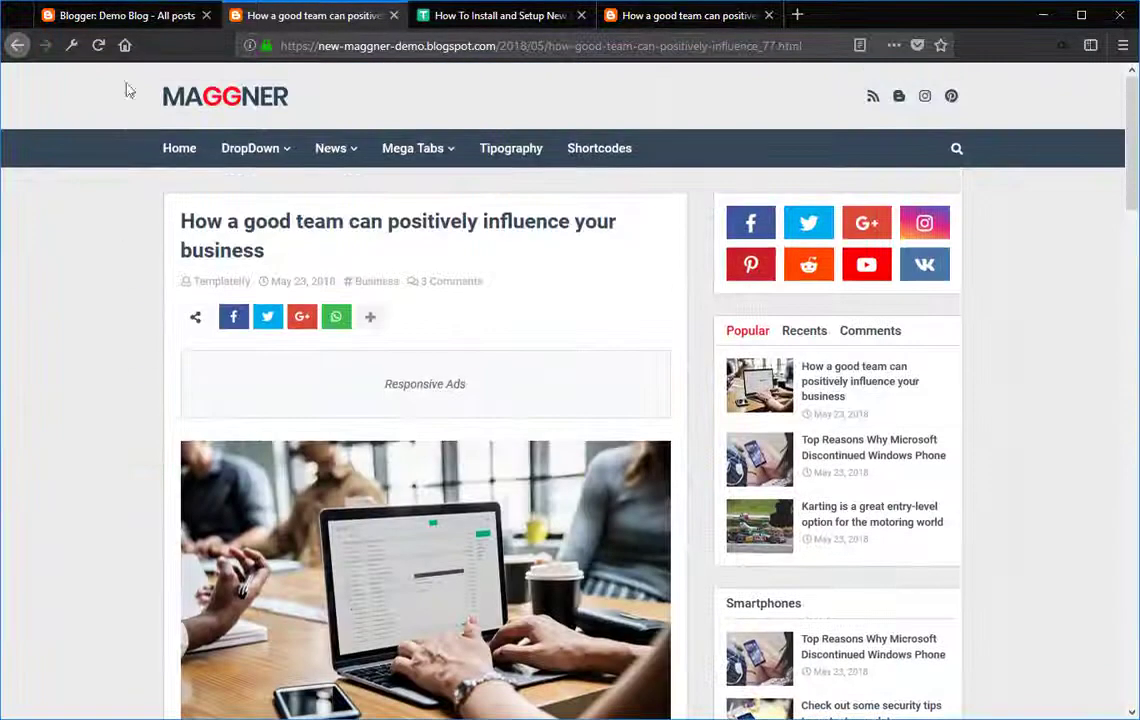
pyautogui.click(120, 15)
pyautogui.click(257, 256)
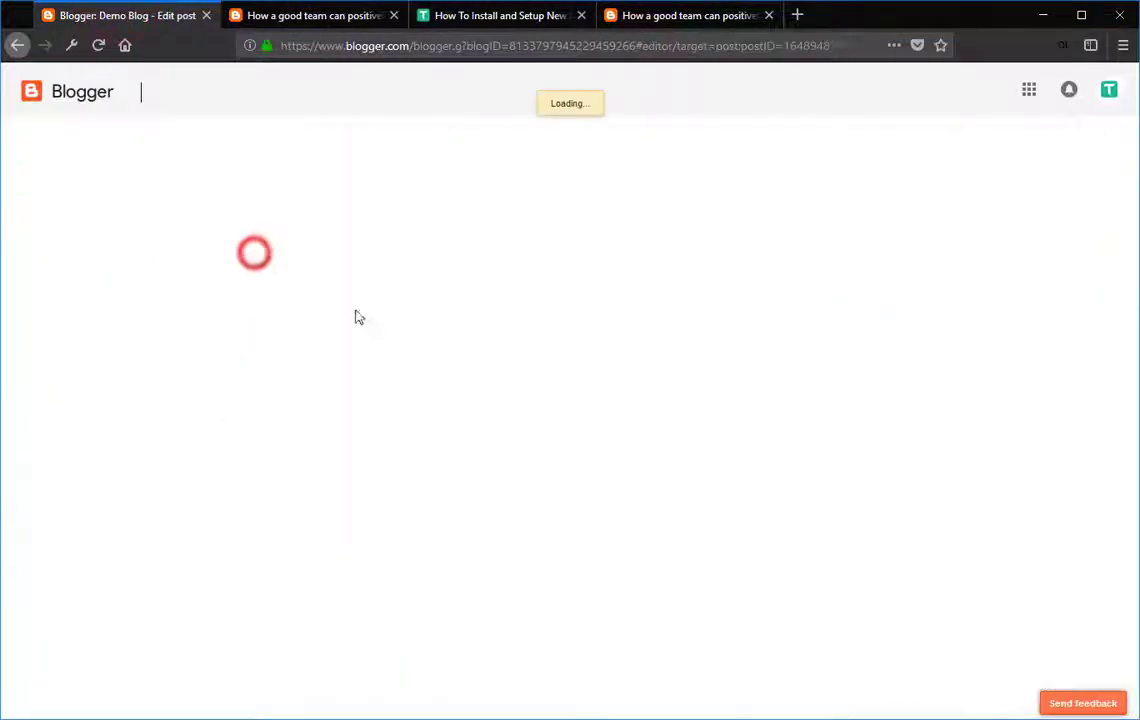
pyautogui.press('Return')
pyautogui.write('contact form')
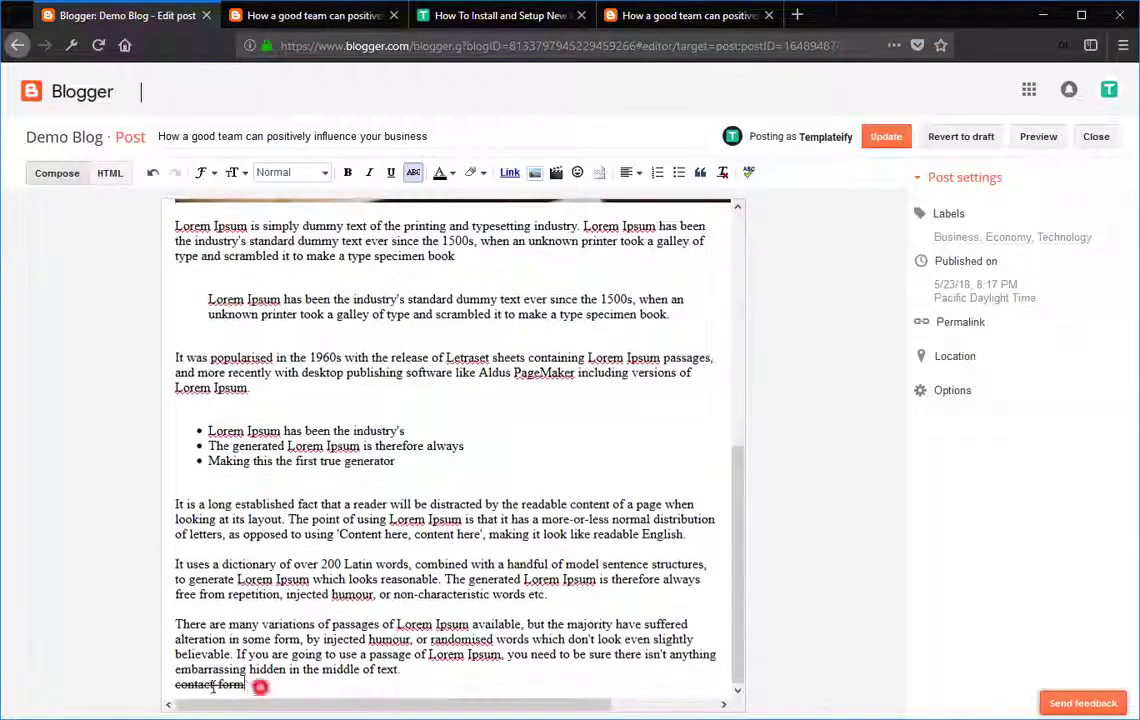
pyautogui.tripleClick(252, 686)
pyautogui.press('BackSpace')
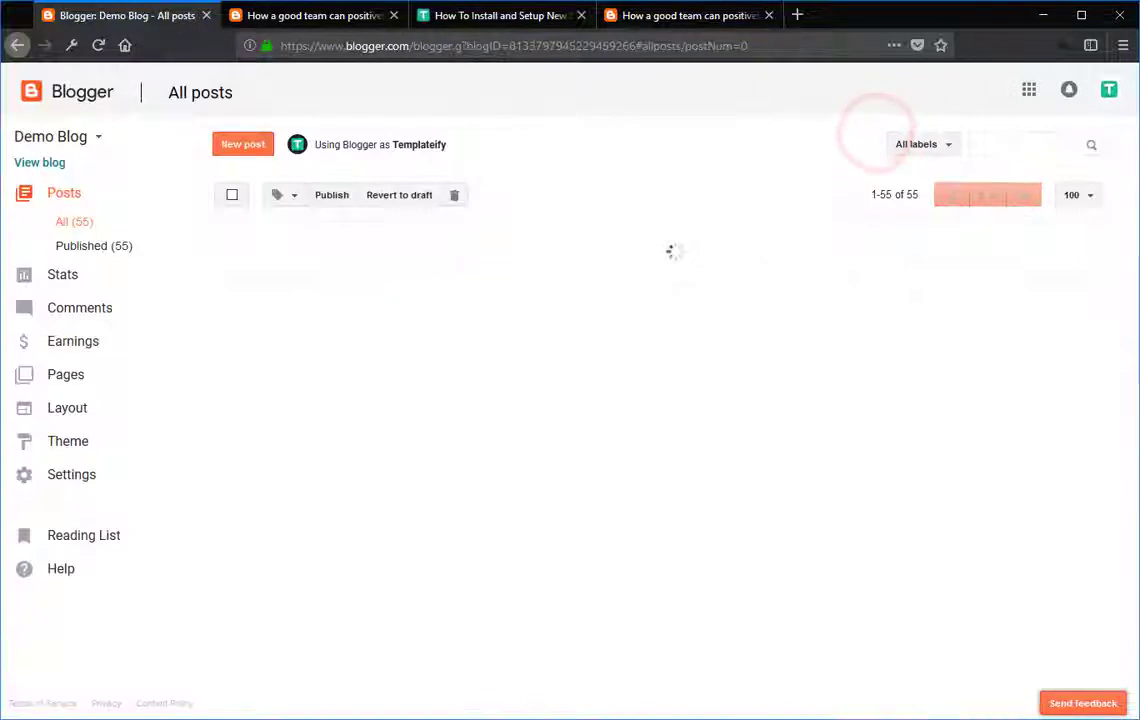
# Reload the live post and examine the end of the article and the page layout.
pyautogui.click(300, 15)
pyautogui.click(97, 46)
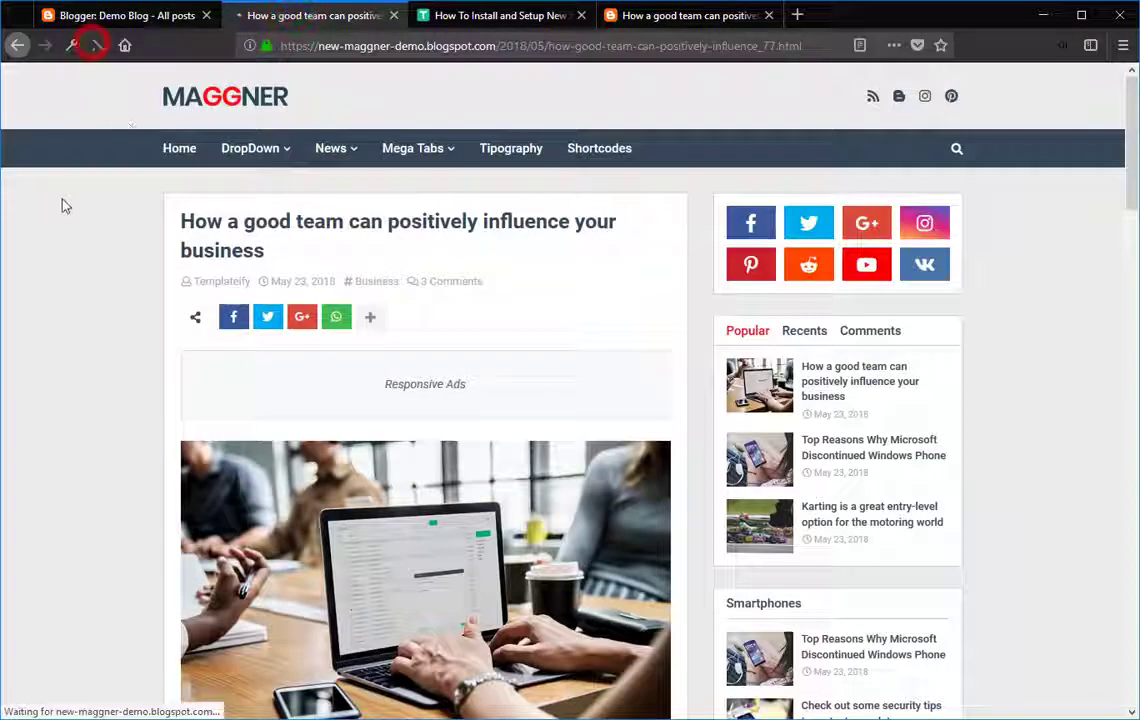
pyautogui.scroll(-12, 53, 241)
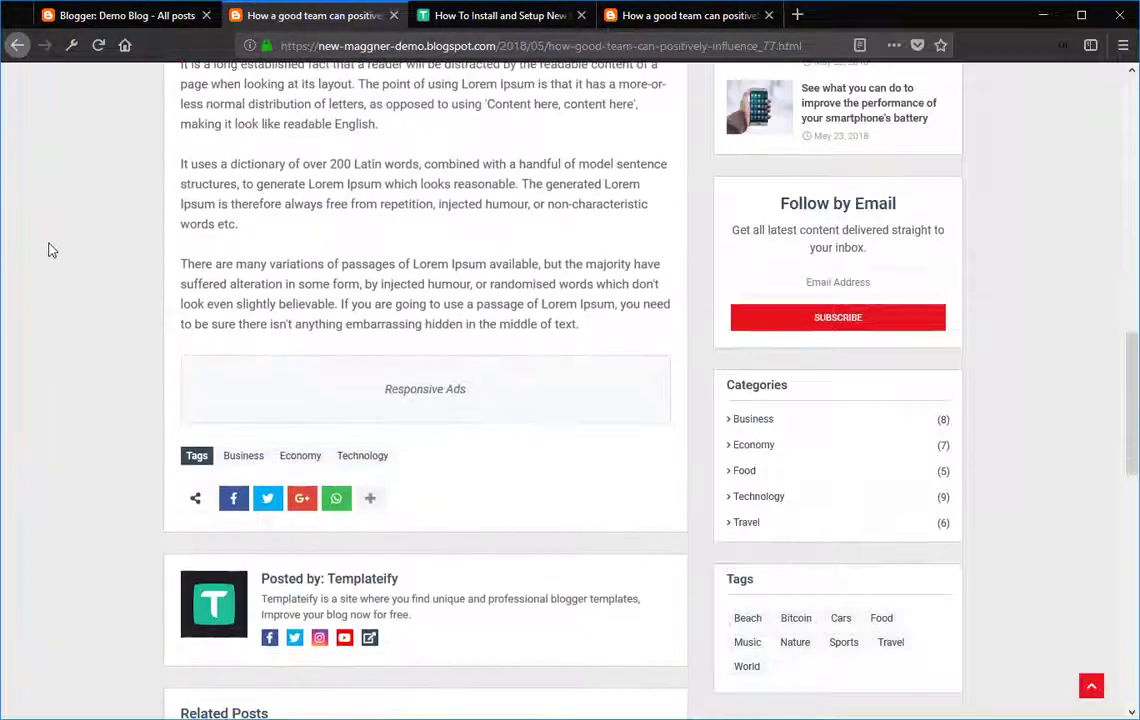
pyautogui.scroll(12, 132, 341)
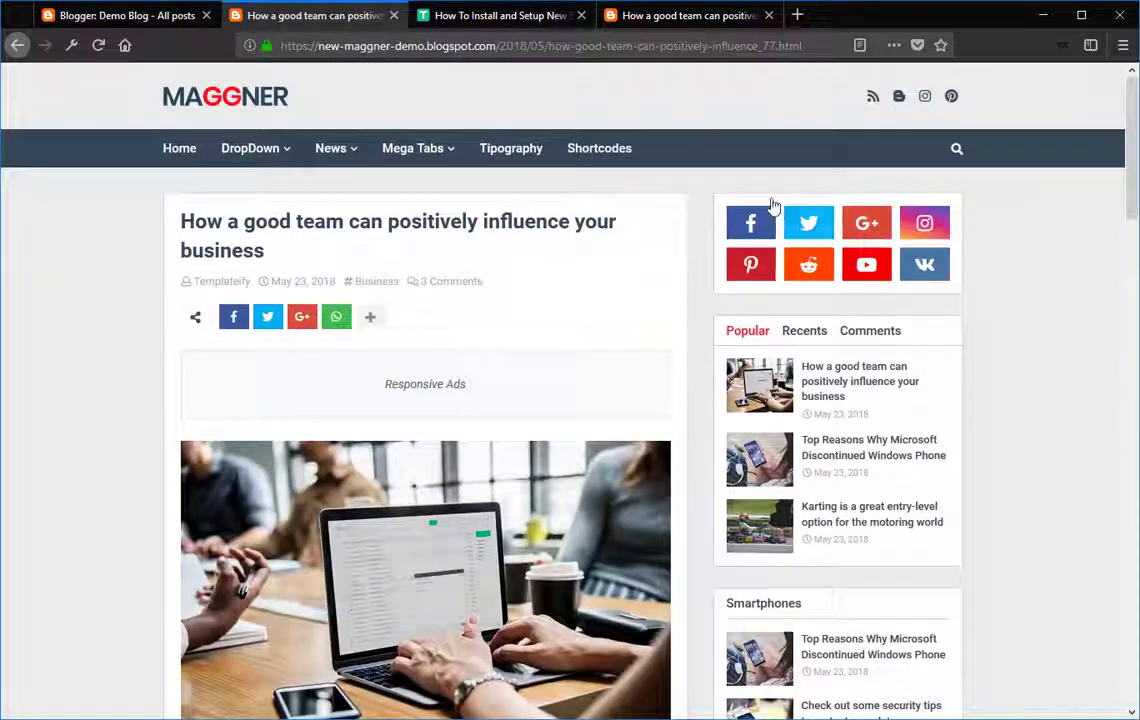
# Read the Post List Widgets section of the Maggner setup guide, including the getWidget shortcode structure, label options and widget settings example.
pyautogui.click(500, 15)
pyautogui.scroll(-4, 310, 296)
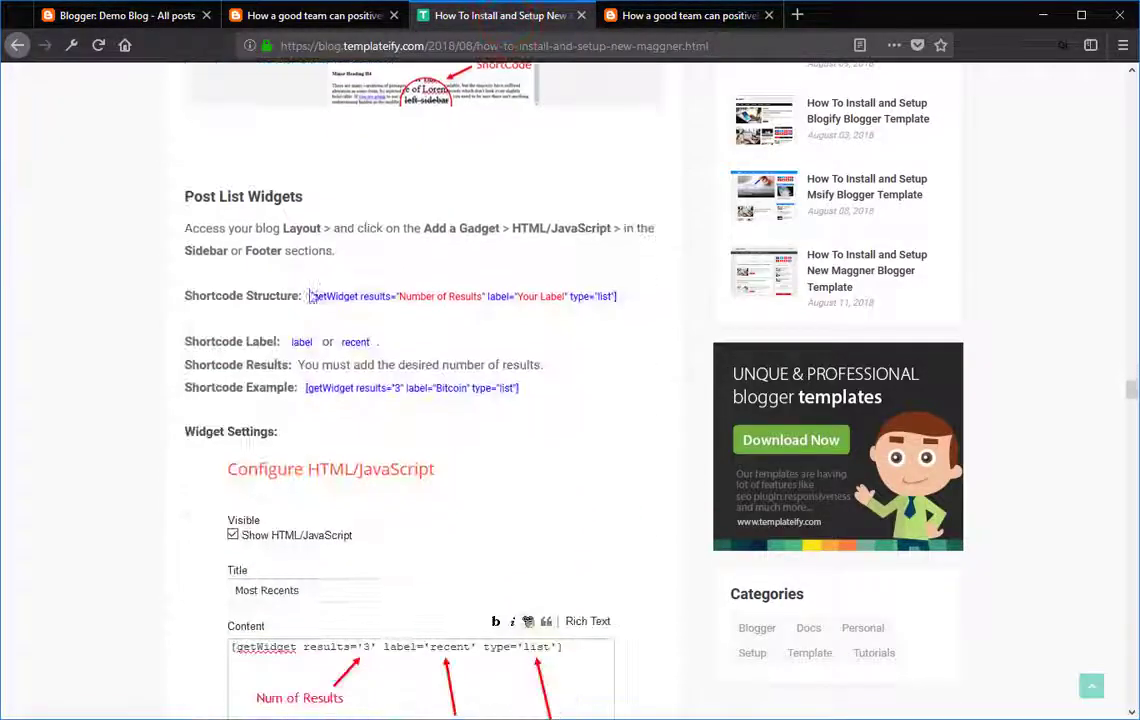
pyautogui.scroll(-2, 310, 296)
pyautogui.moveTo(180, 110); pyautogui.dragTo(310, 113)
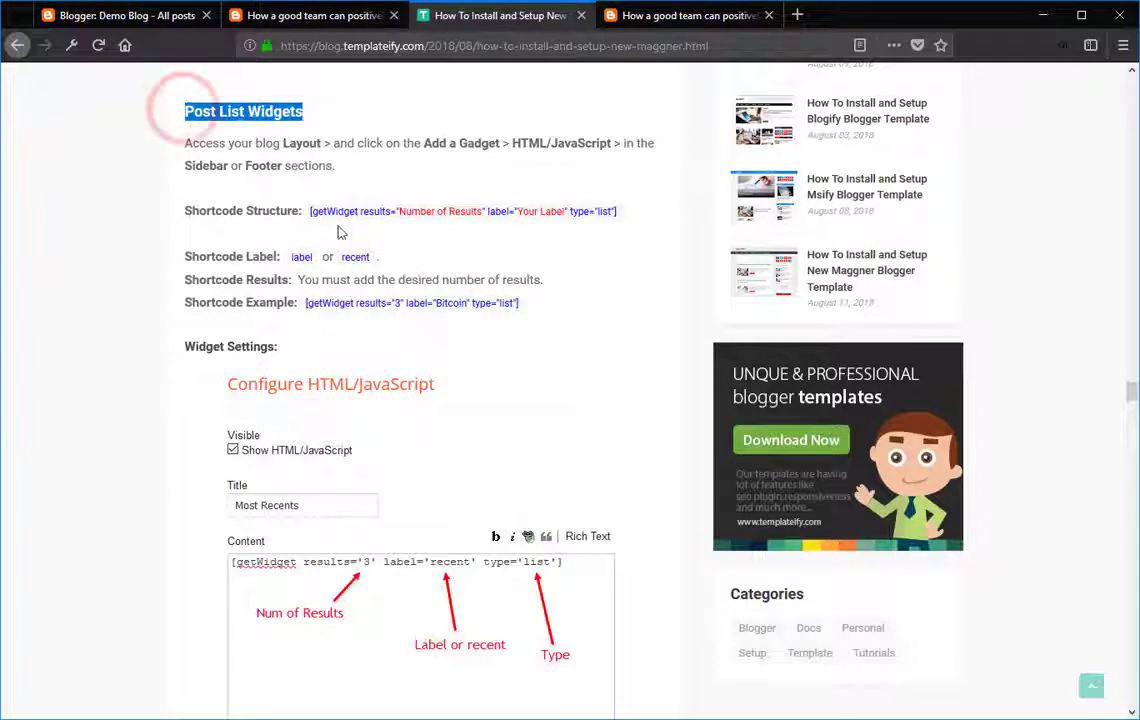
pyautogui.moveTo(300, 212); pyautogui.dragTo(620, 213)
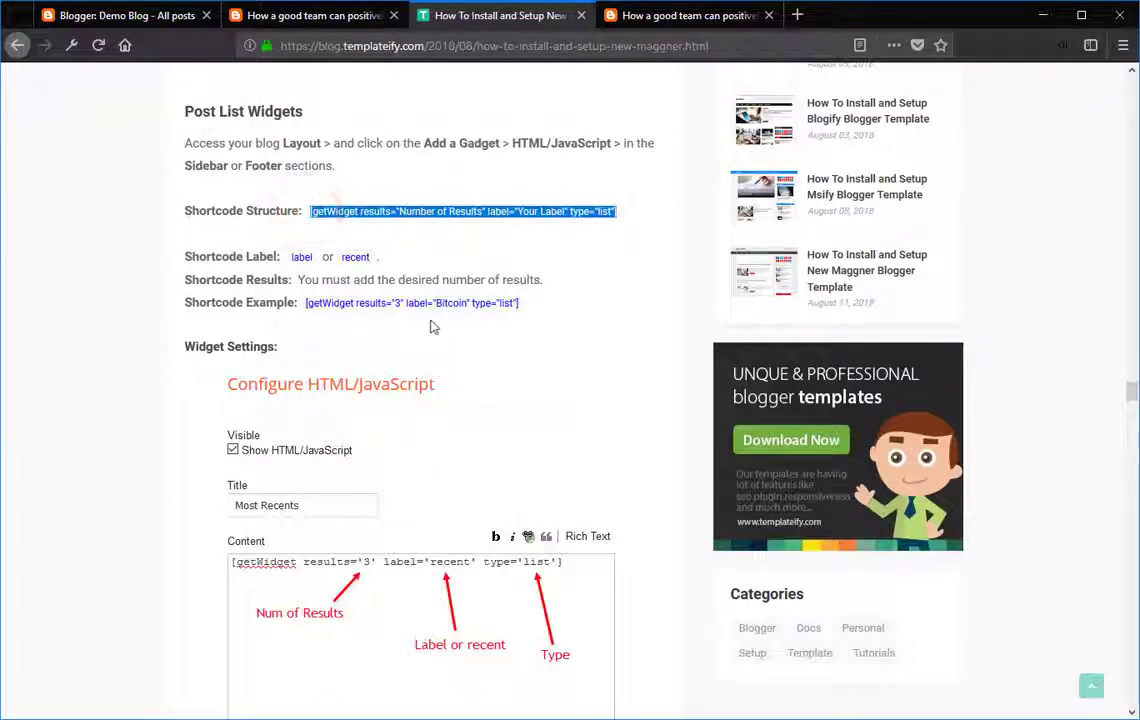
pyautogui.click(310, 258)
pyautogui.click(360, 256)
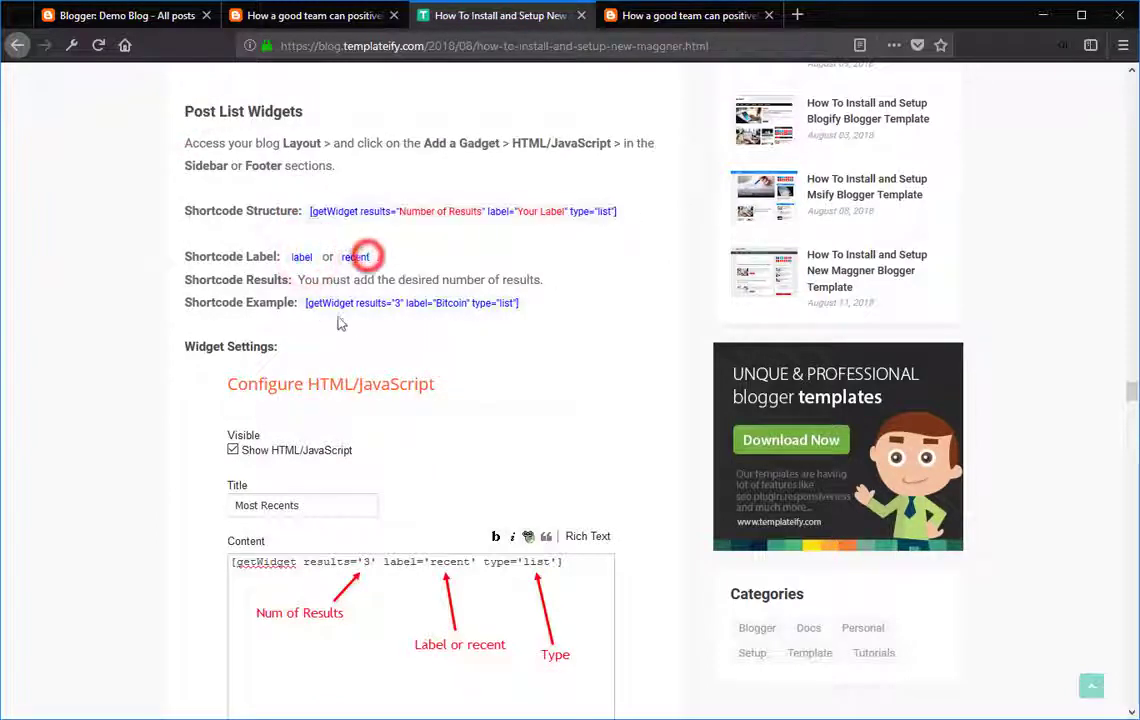
pyautogui.scroll(-5, 322, 375)
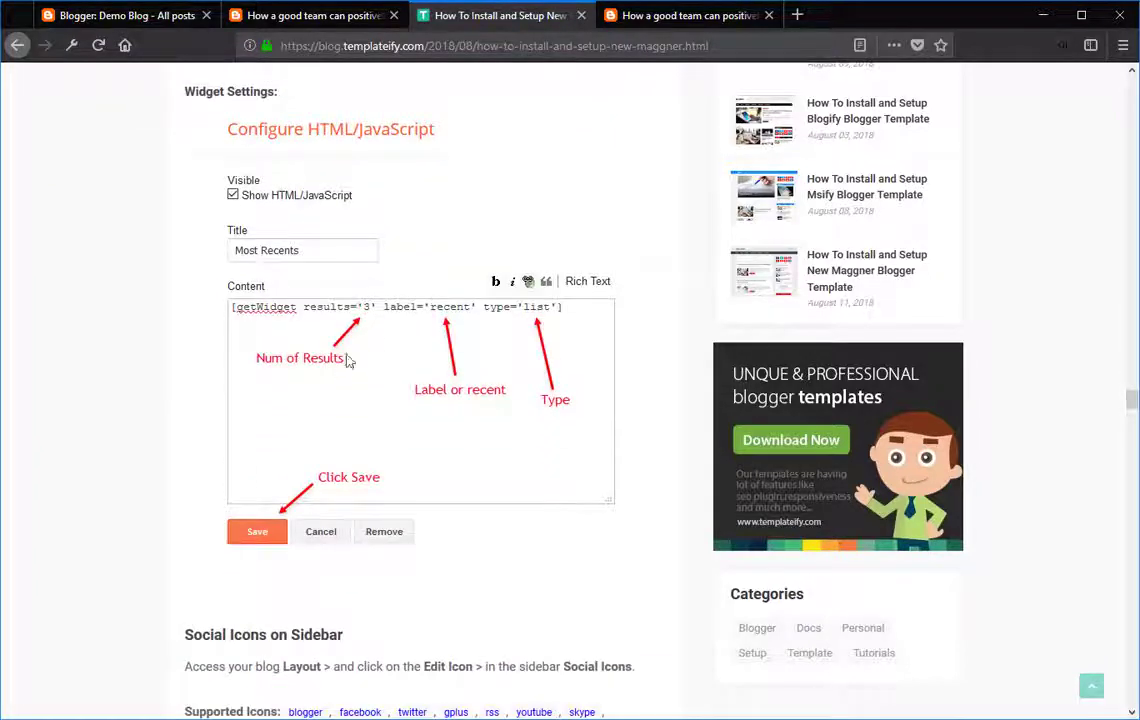
pyautogui.scroll(-2, 275, 361)
pyautogui.scroll(5, 281, 352)
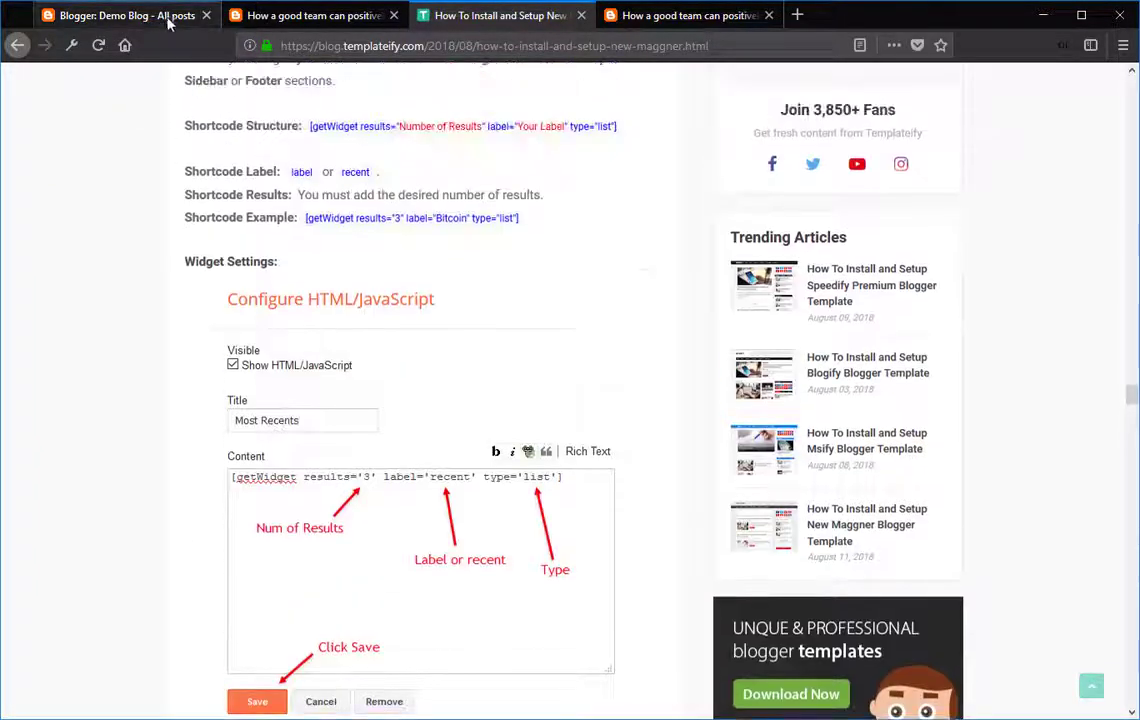
# Open the demo blog's home page and examine the post list widgets in its sidebar and footer.
pyautogui.click(250, 16)
pyautogui.click(165, 97)
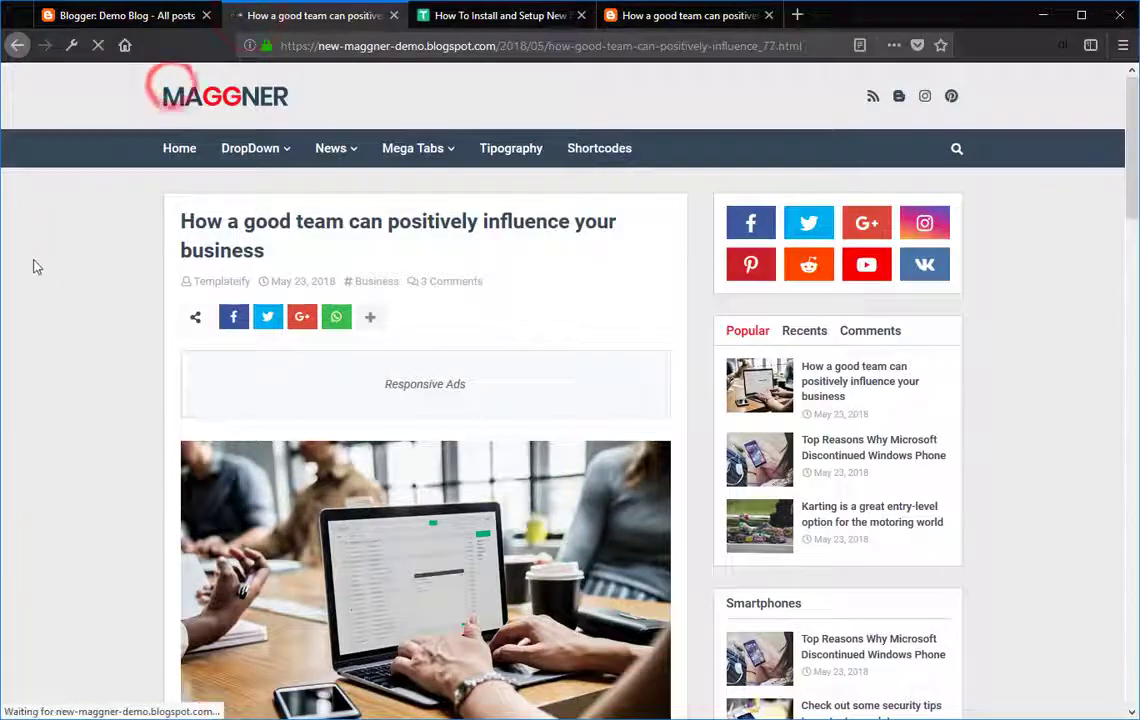
pyautogui.scroll(-4, 49, 253)
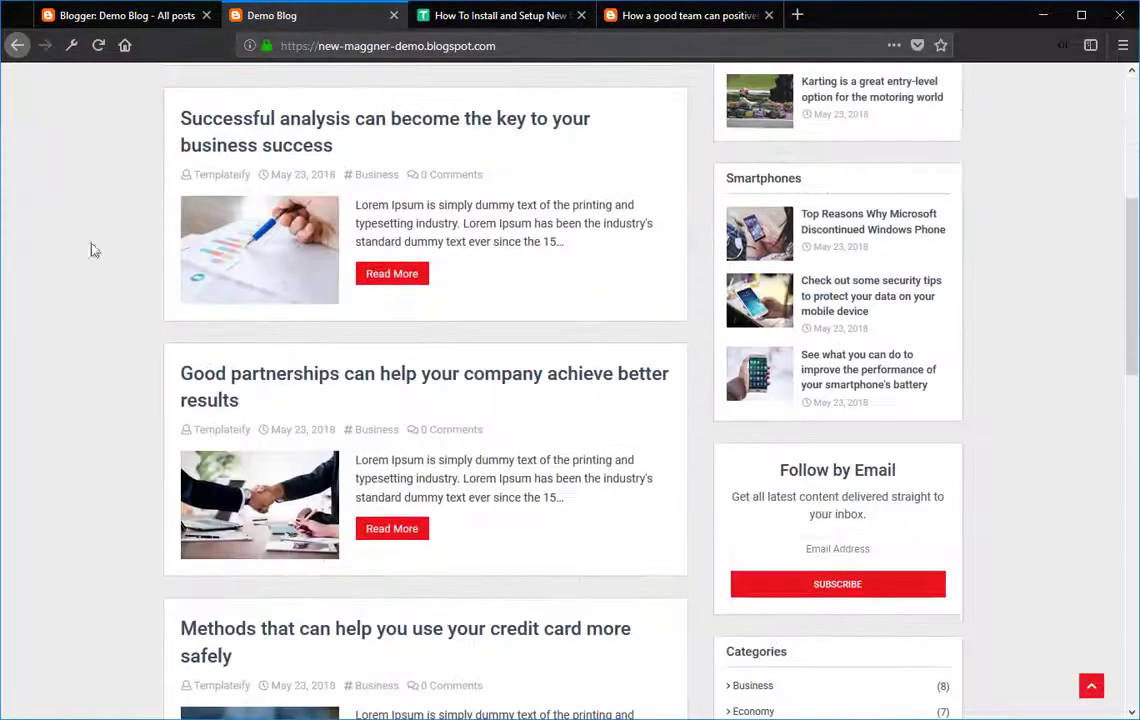
pyautogui.scroll(-11, 683, 368)
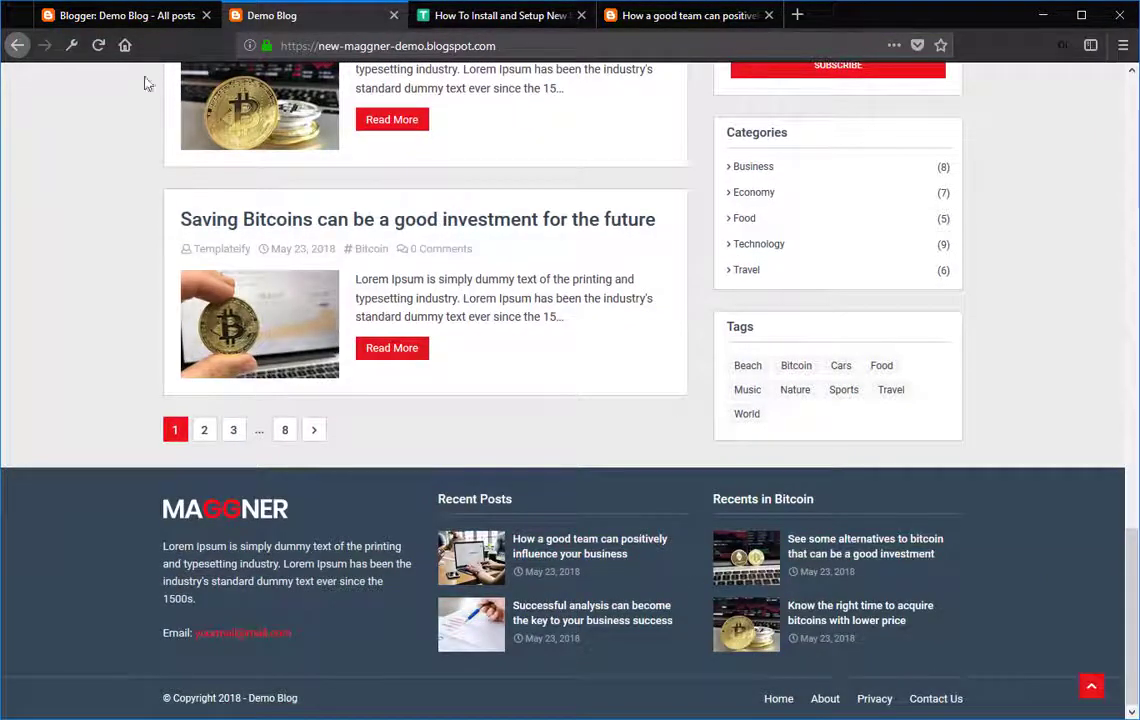
# In the blog layout, retitle the centre footer's post list widget "Recent in Food", set its label to 'Food', save it and reload the blog.
pyautogui.click(128, 15)
pyautogui.click(113, 406)
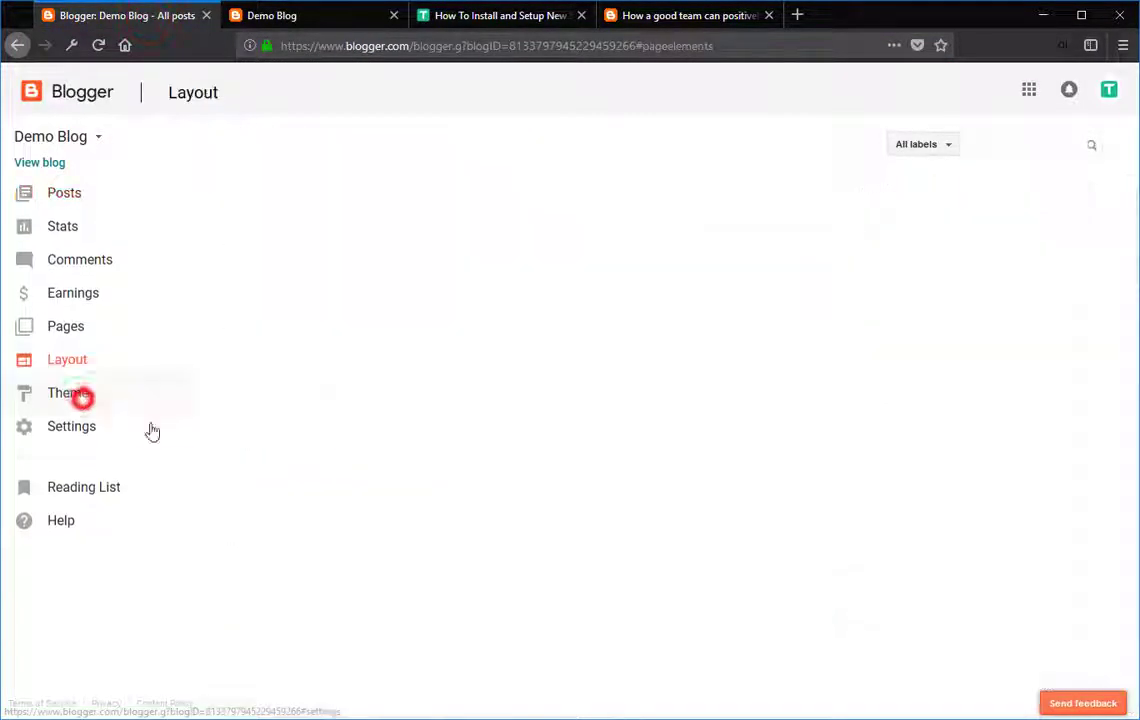
pyautogui.scroll(-15, 466, 473)
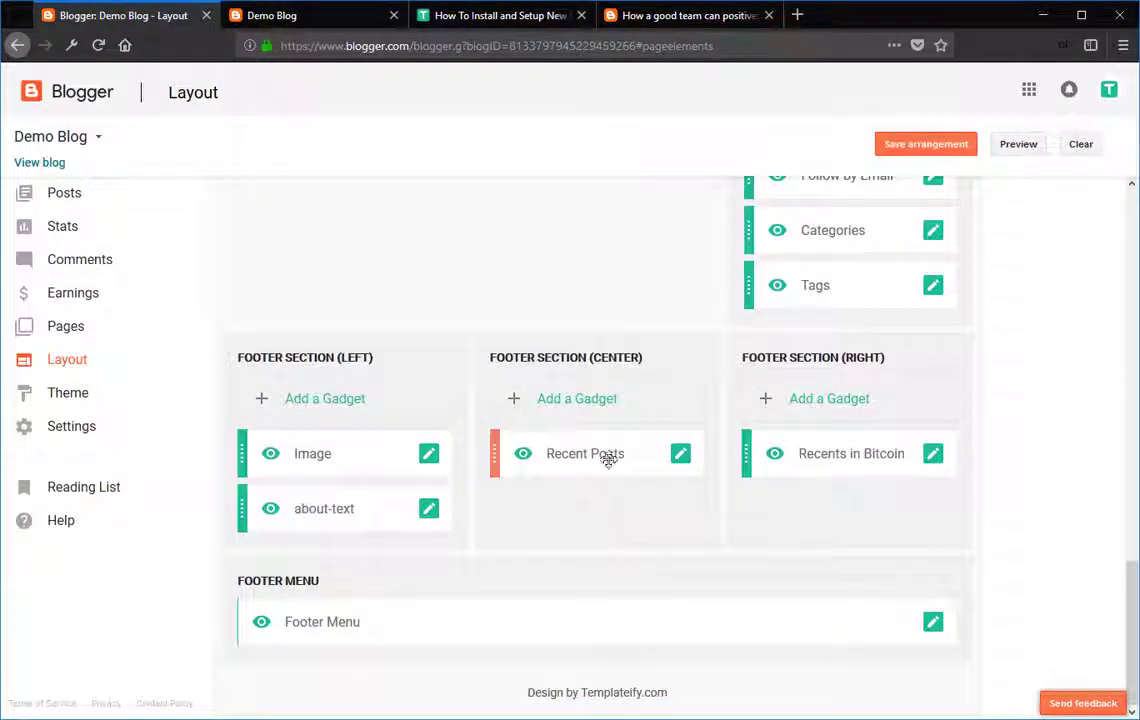
pyautogui.click(682, 454)
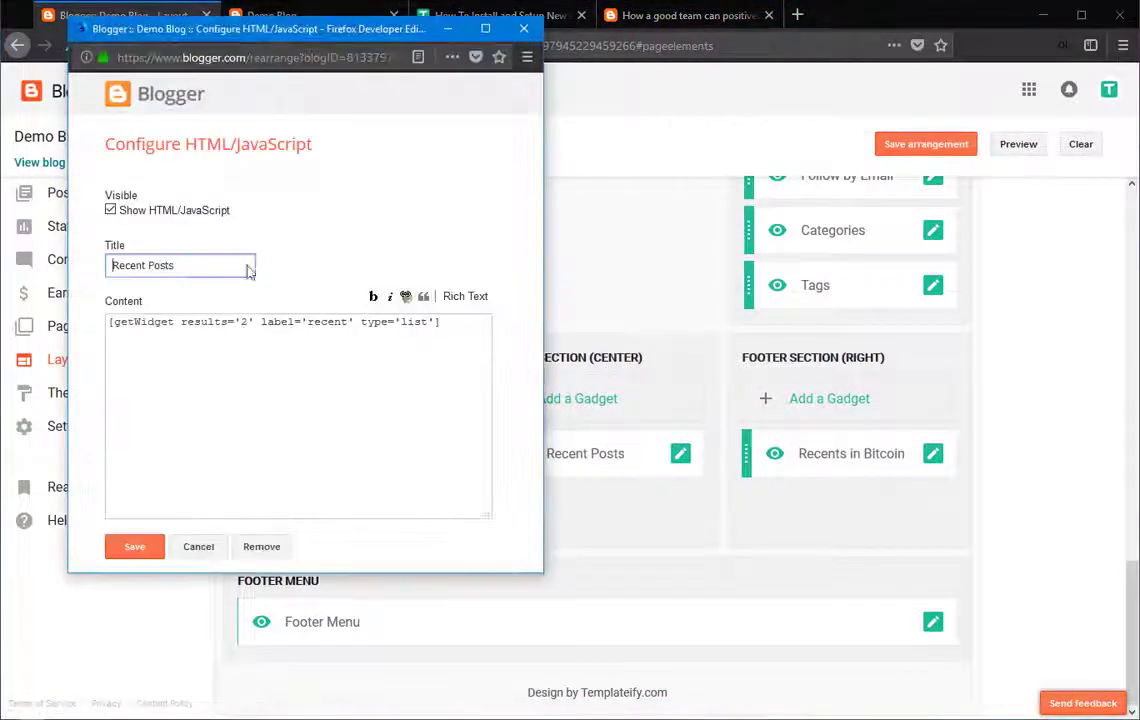
pyautogui.write('in Food')
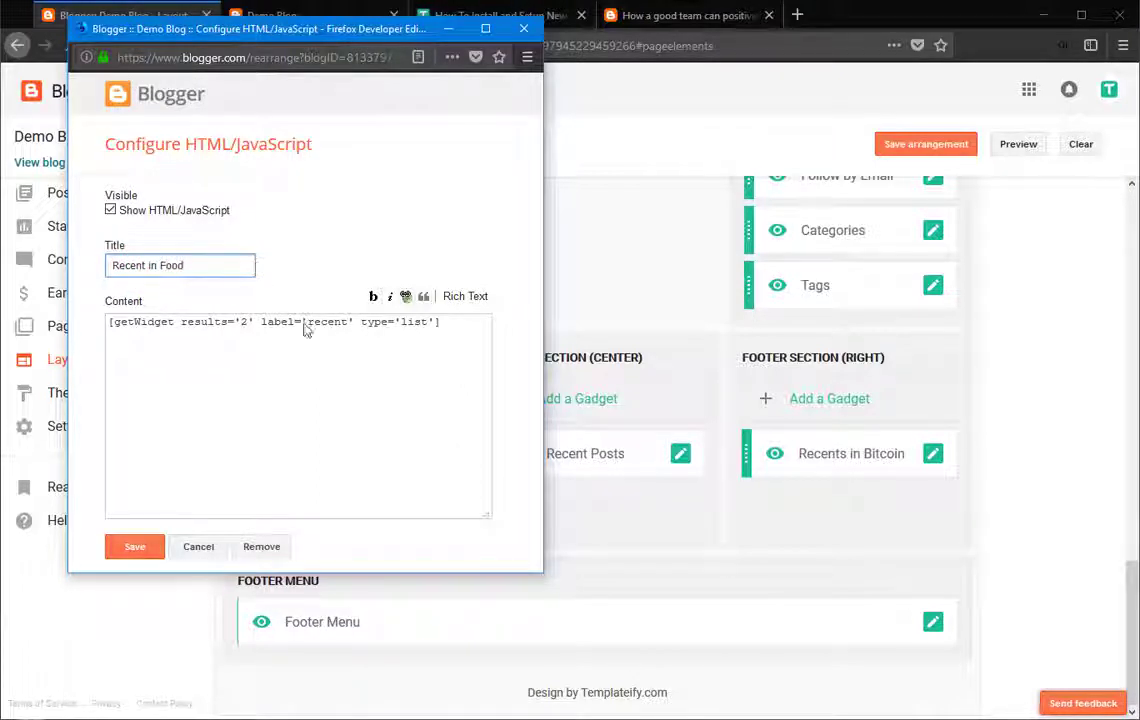
pyautogui.doubleClick(345, 323)
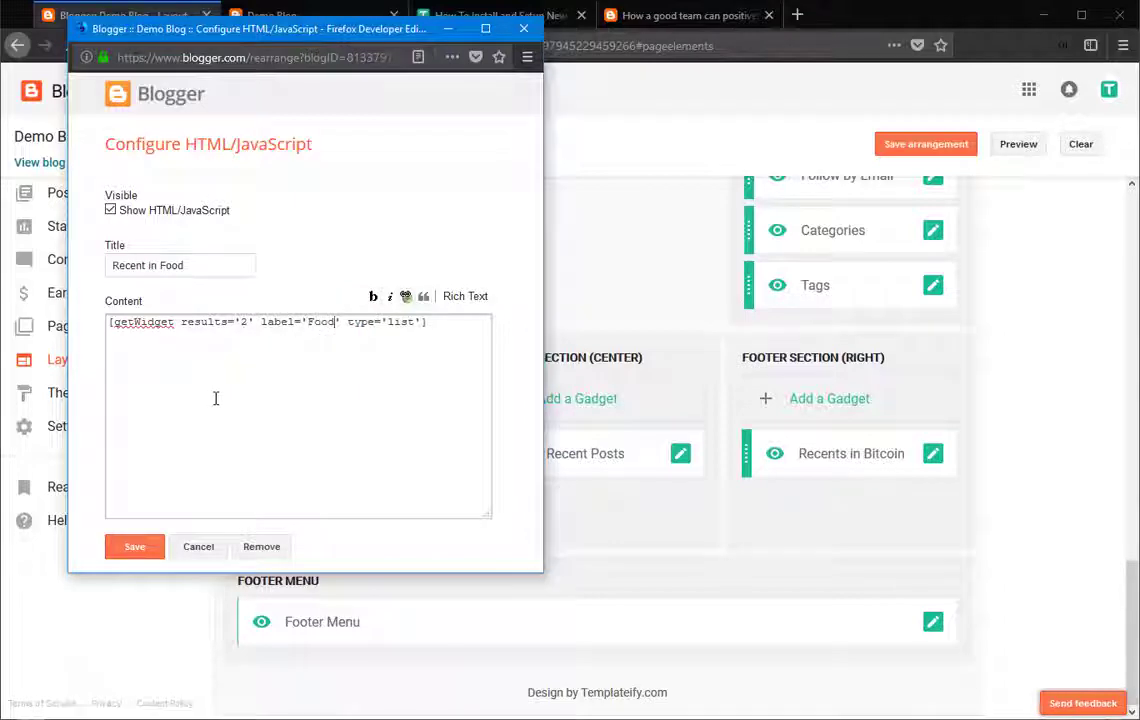
pyautogui.click(140, 546)
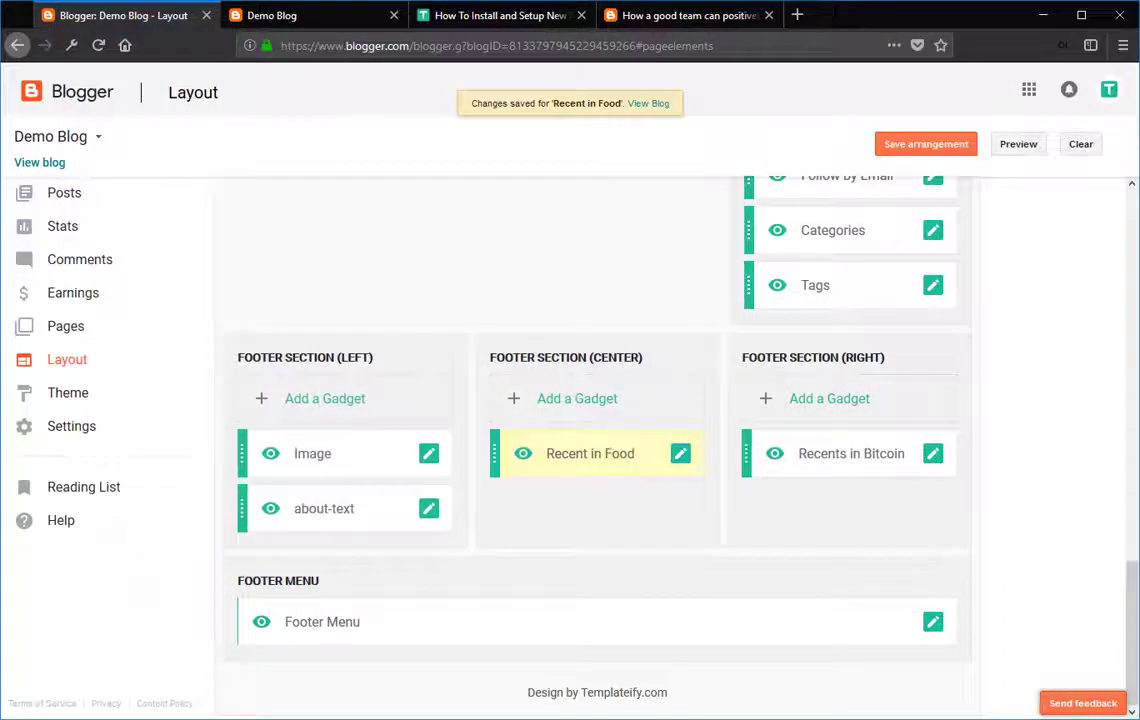
pyautogui.click(320, 15)
pyautogui.click(98, 45)
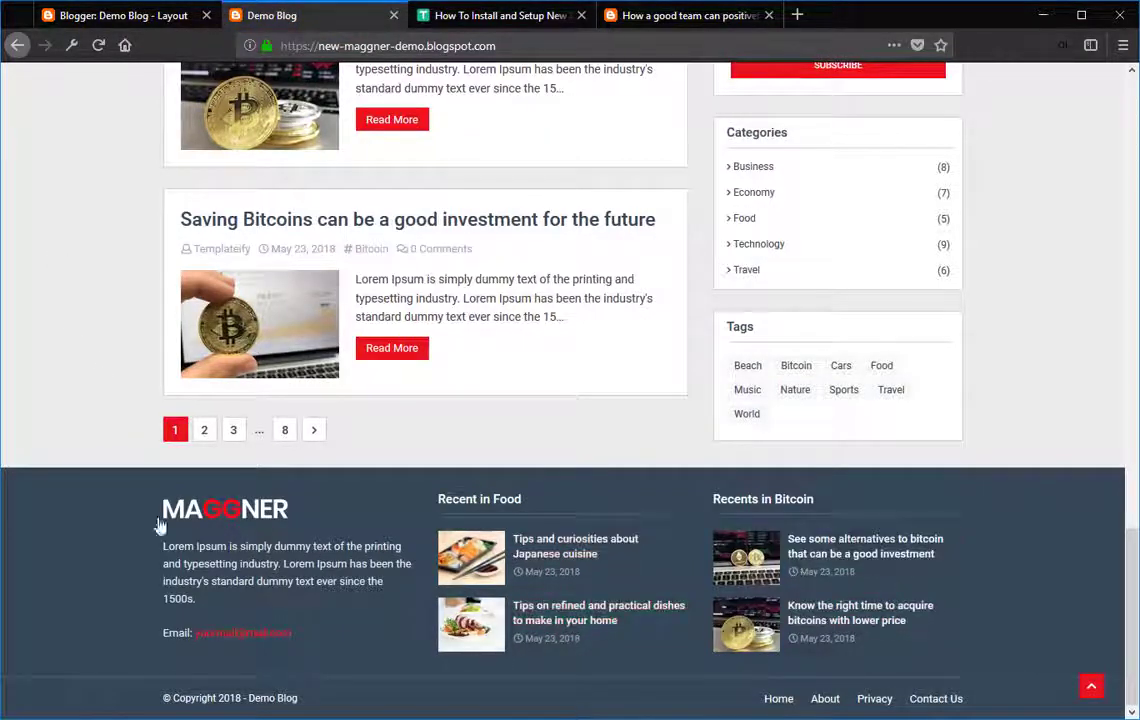
# Retitle the right footer's Bitcoin post list widget "Recents in Sports", set its label to 'Sports', save it and reload the blog.
pyautogui.click(112, 16)
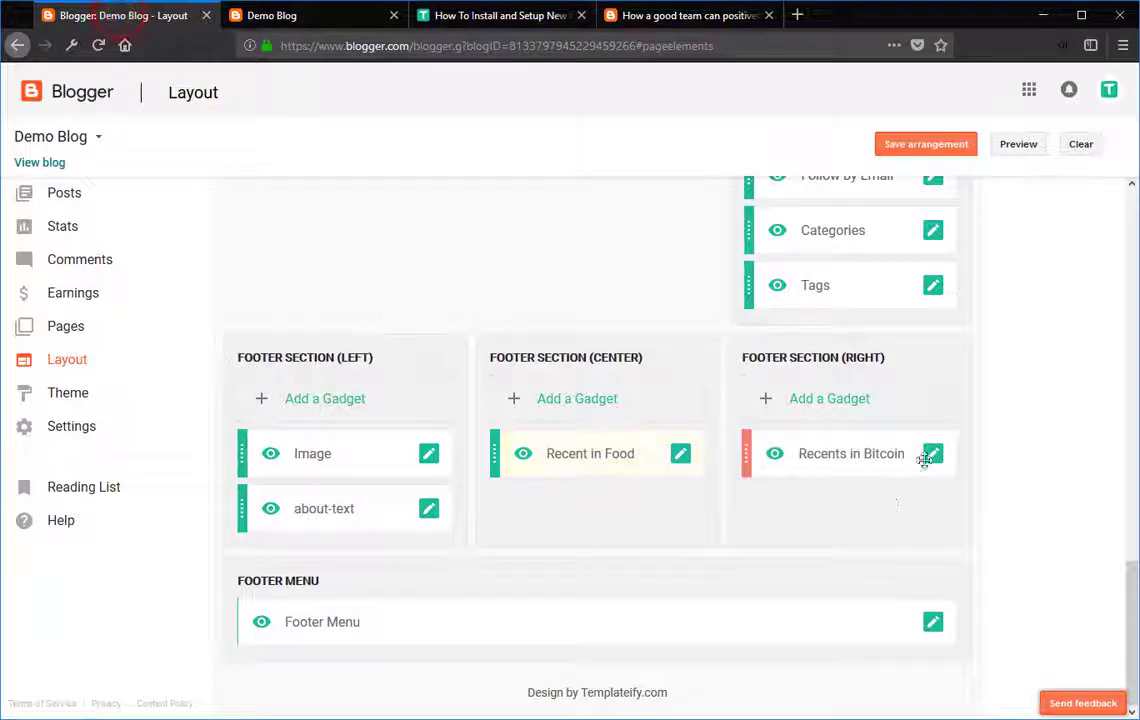
pyautogui.click(930, 456)
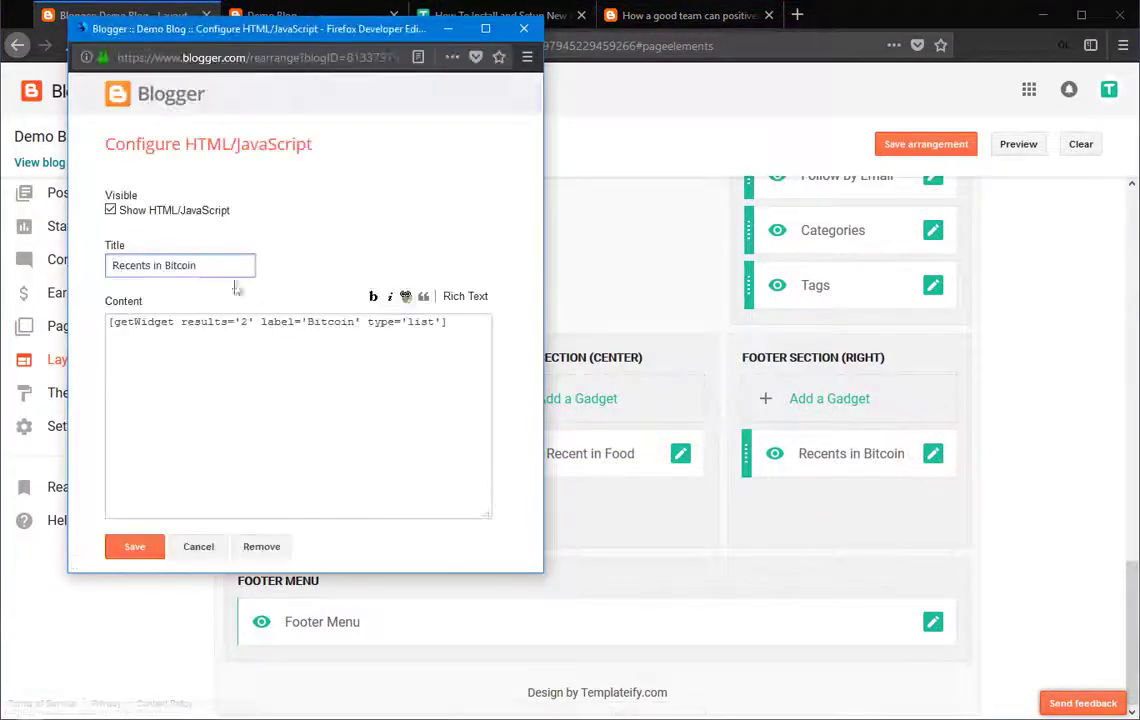
pyautogui.moveTo(181, 265); pyautogui.dragTo(165, 266)
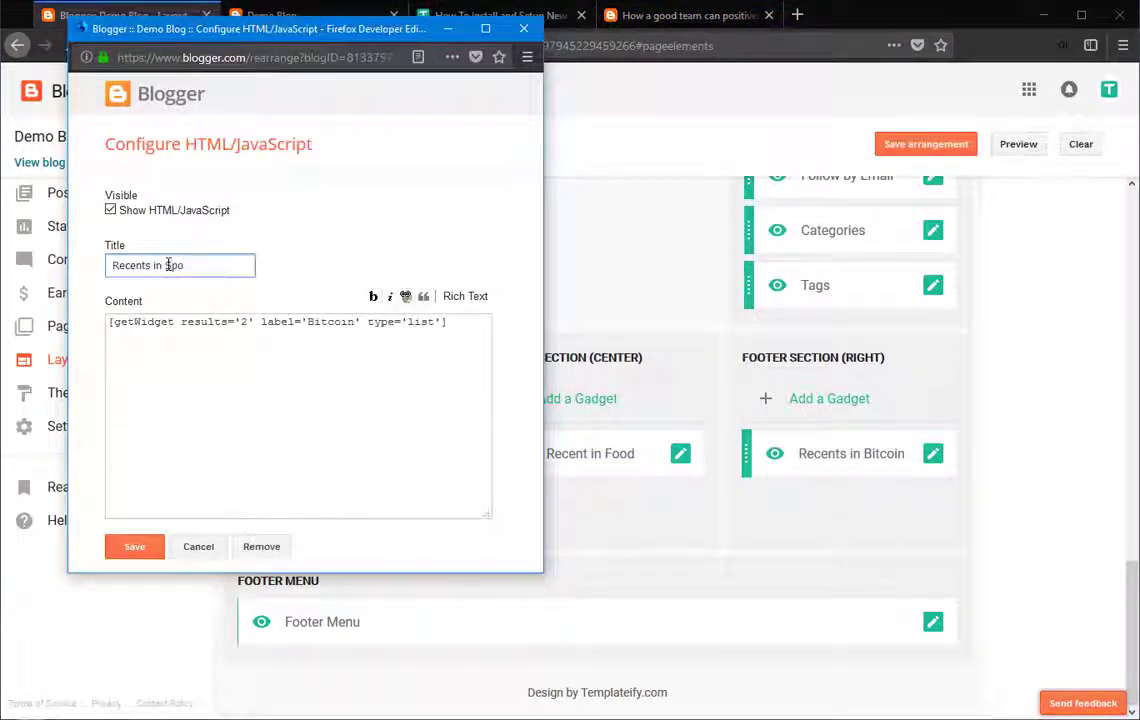
pyautogui.write('Sports')
pyautogui.doubleClick(356, 323)
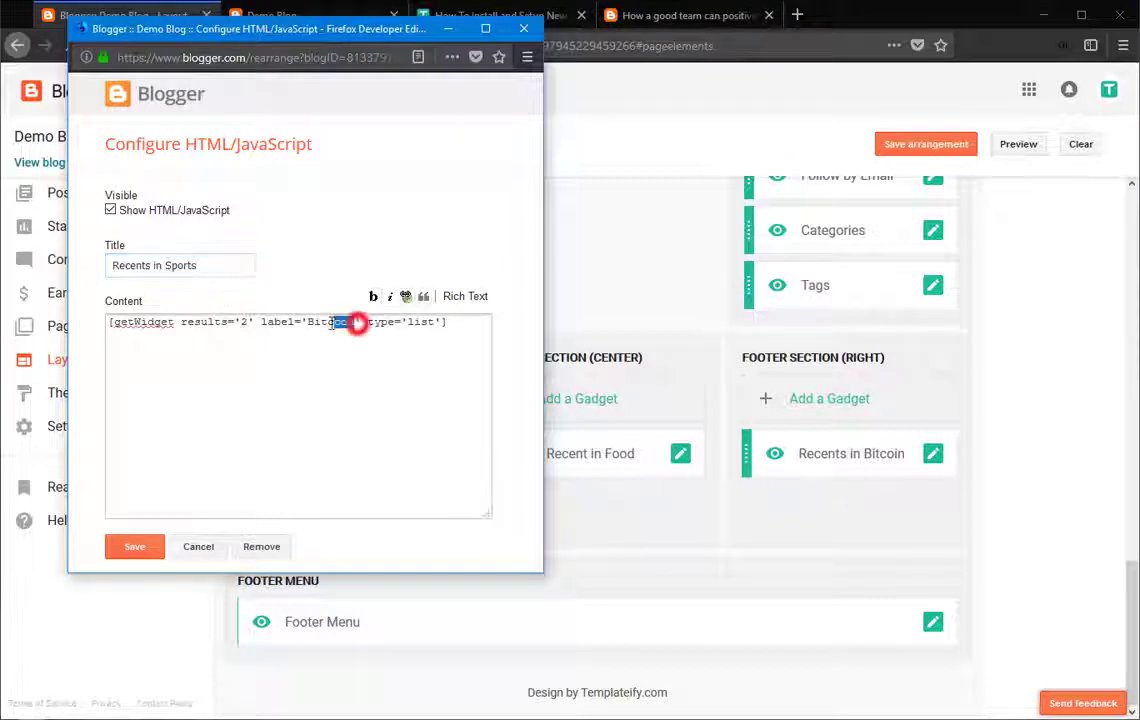
pyautogui.write('Sports')
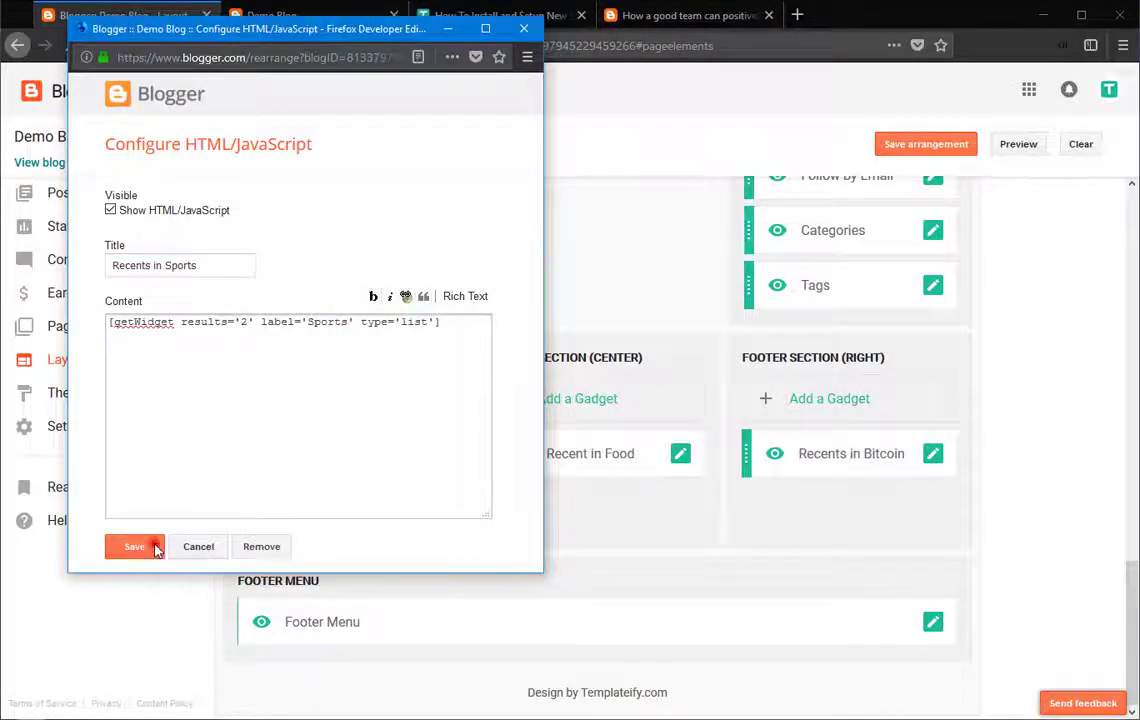
pyautogui.click(153, 546)
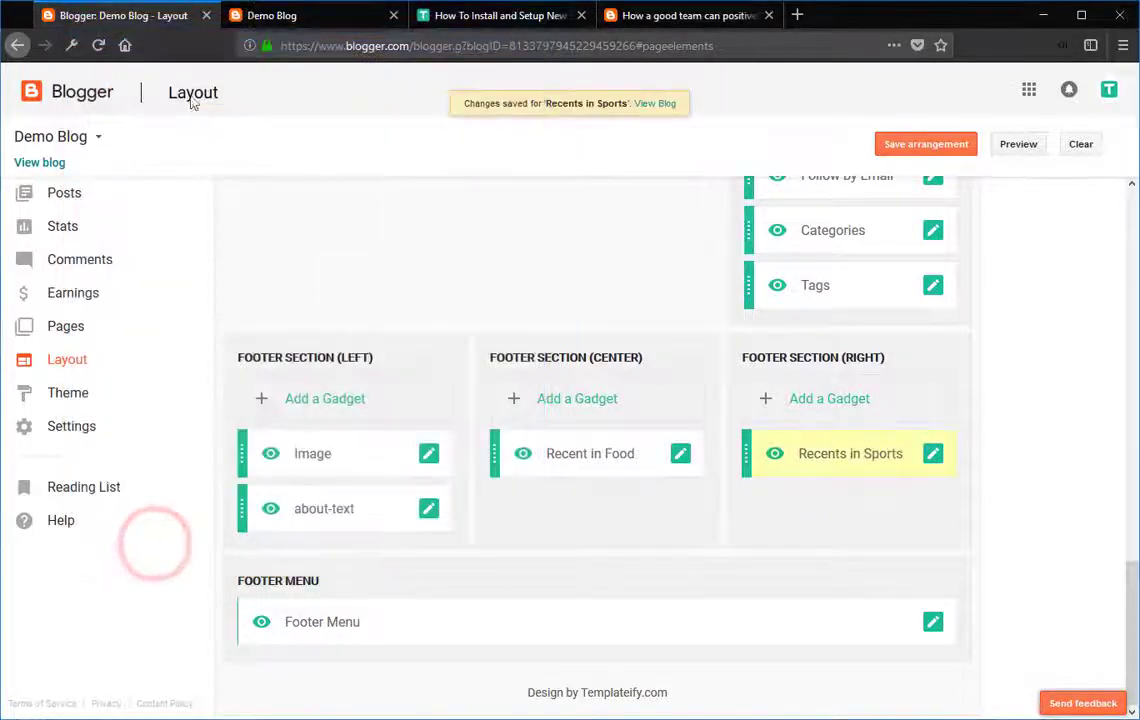
pyautogui.click(240, 17)
pyautogui.click(98, 45)
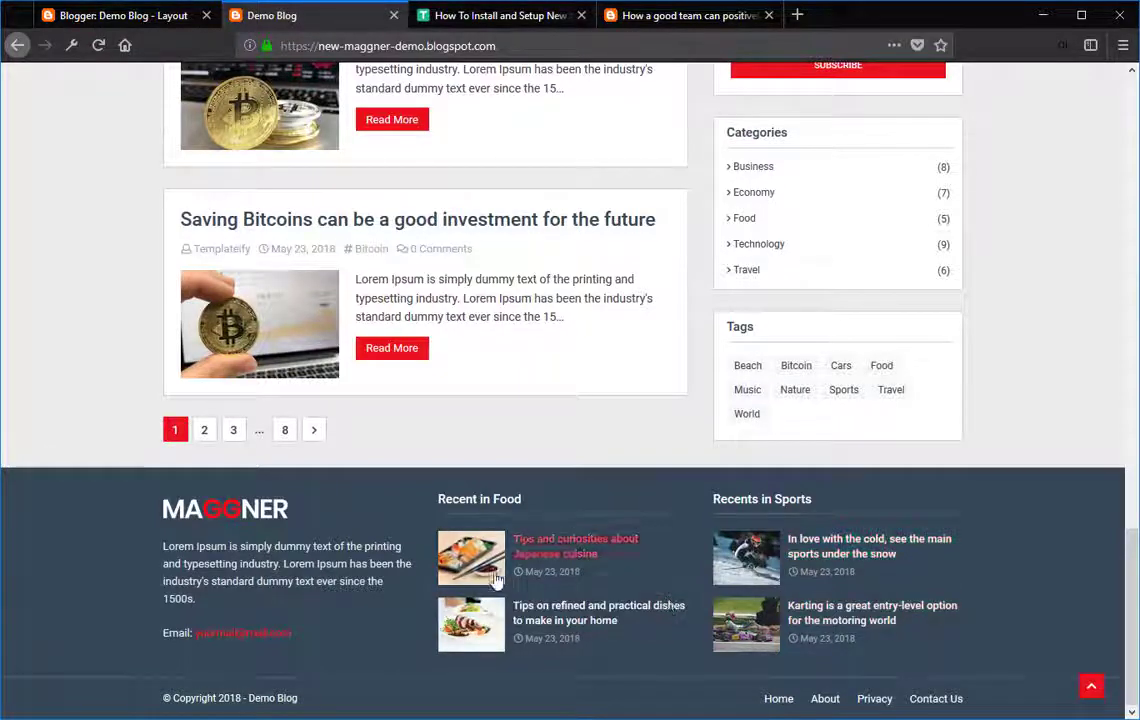
# Read the setup guide's Social Icons on Sidebar section, including supported icons and link list settings, and examine the icons in the blog's sidebar.
pyautogui.click(478, 27)
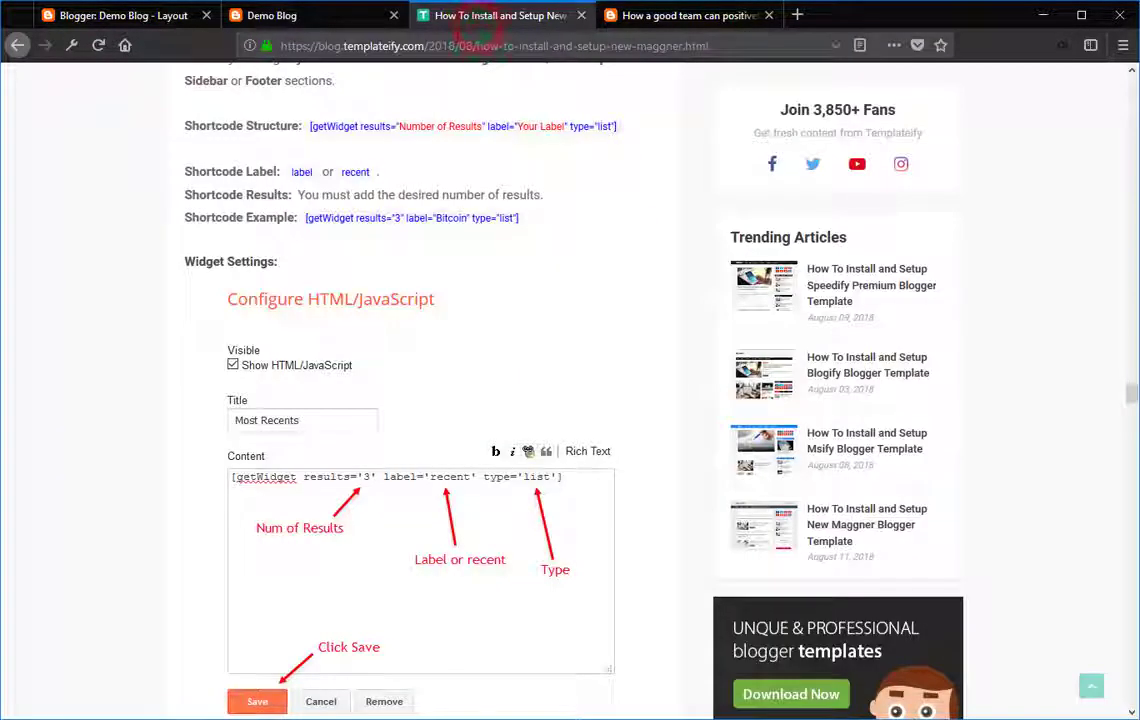
pyautogui.scroll(-5, 282, 252)
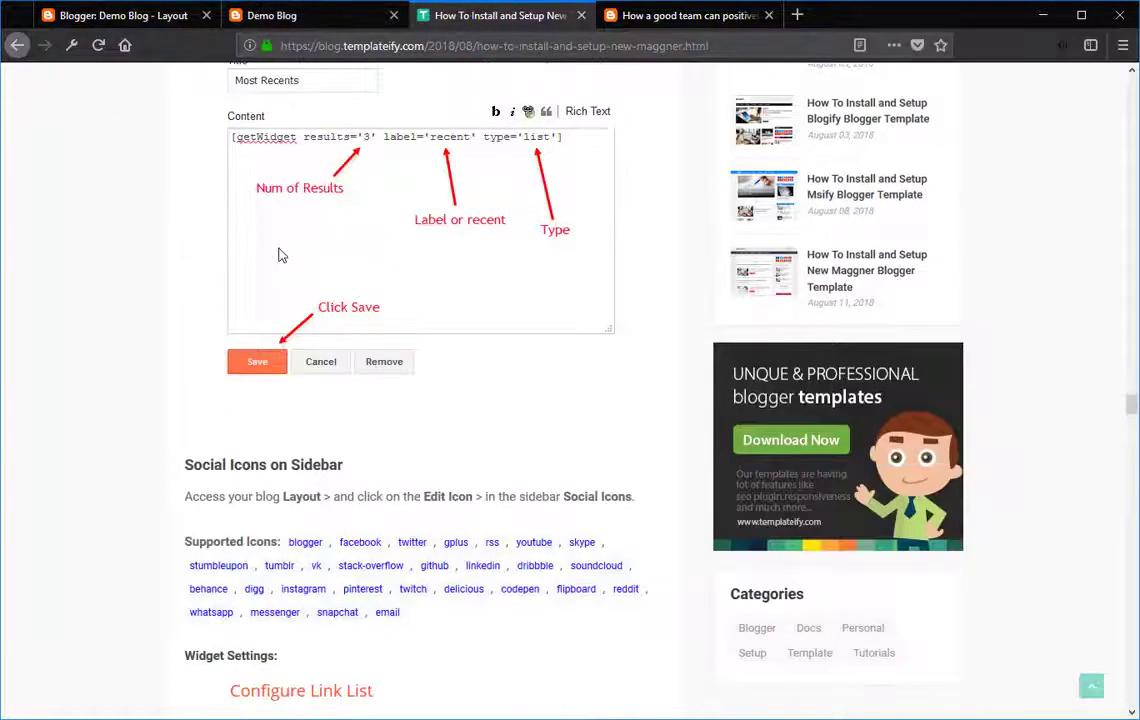
pyautogui.scroll(-2, 258, 260)
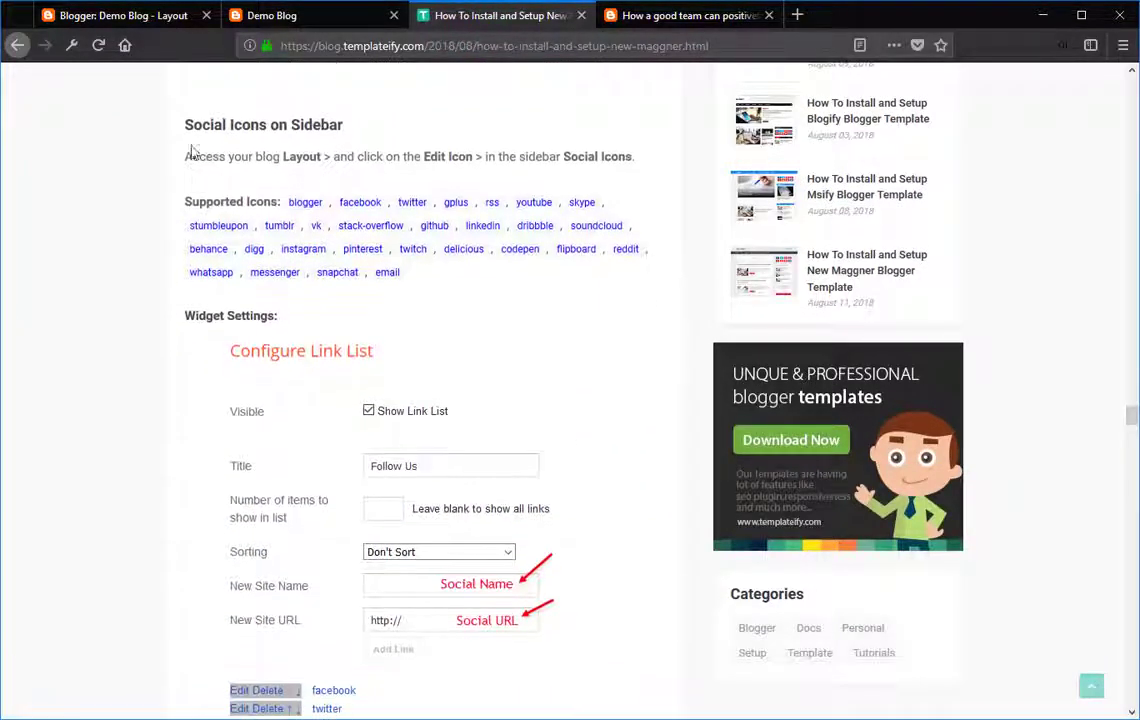
pyautogui.moveTo(185, 125); pyautogui.dragTo(365, 132)
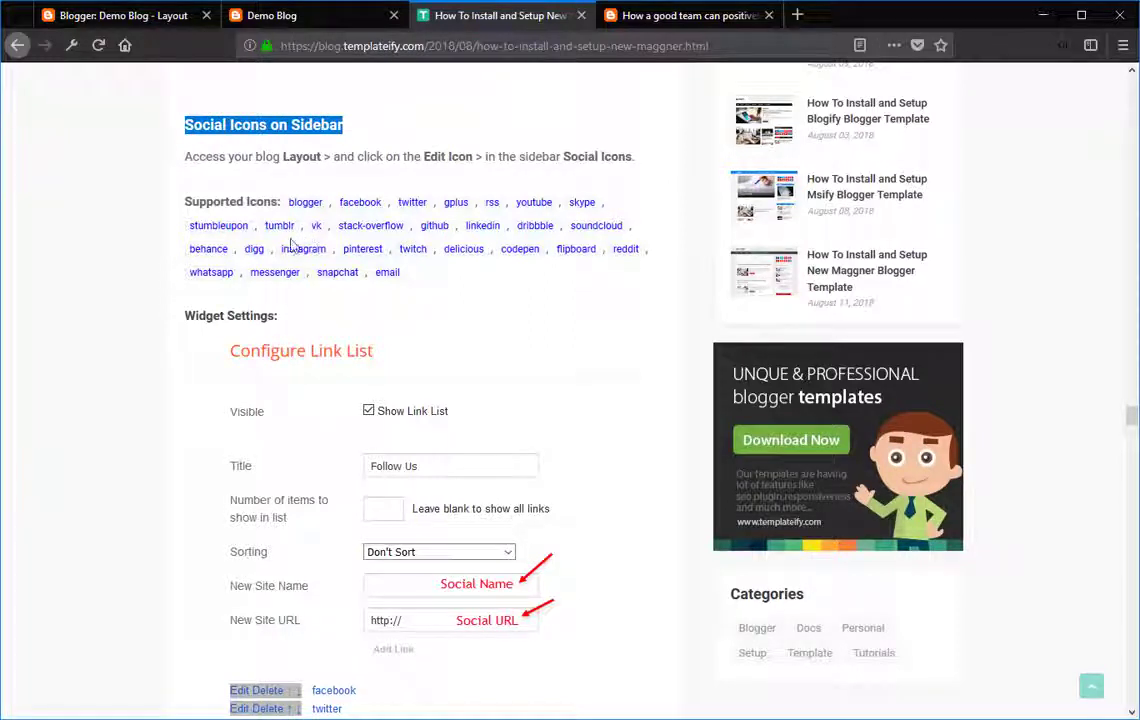
pyautogui.scroll(-1, 290, 250)
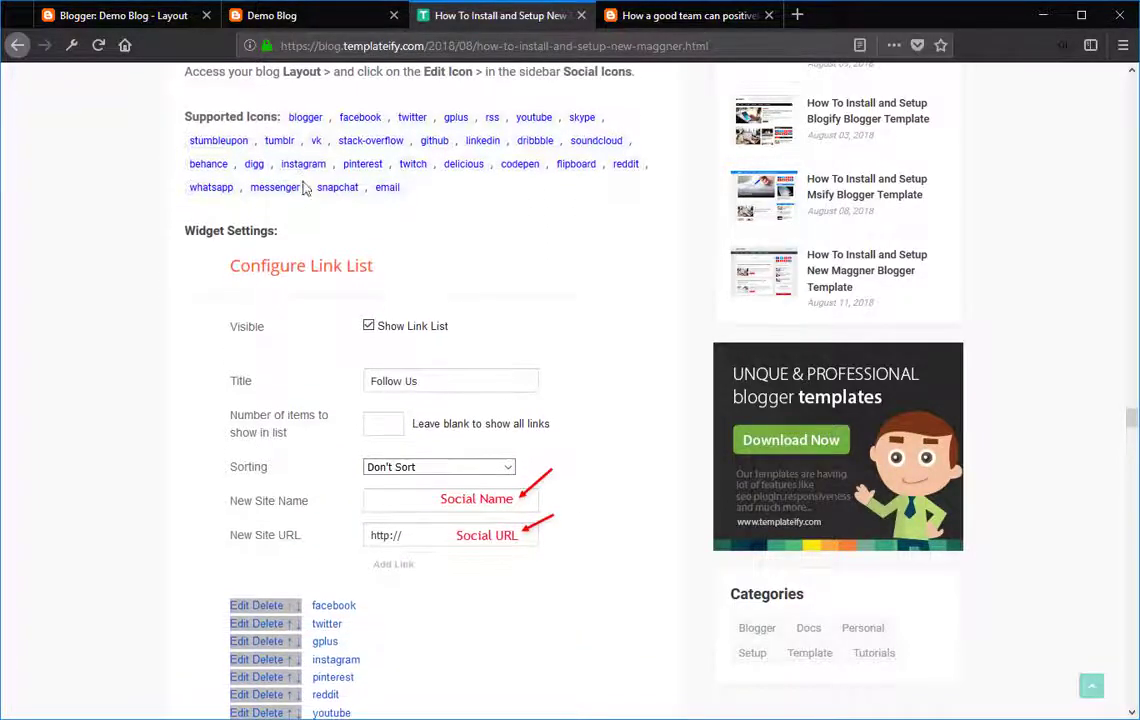
pyautogui.scroll(-2, 308, 200)
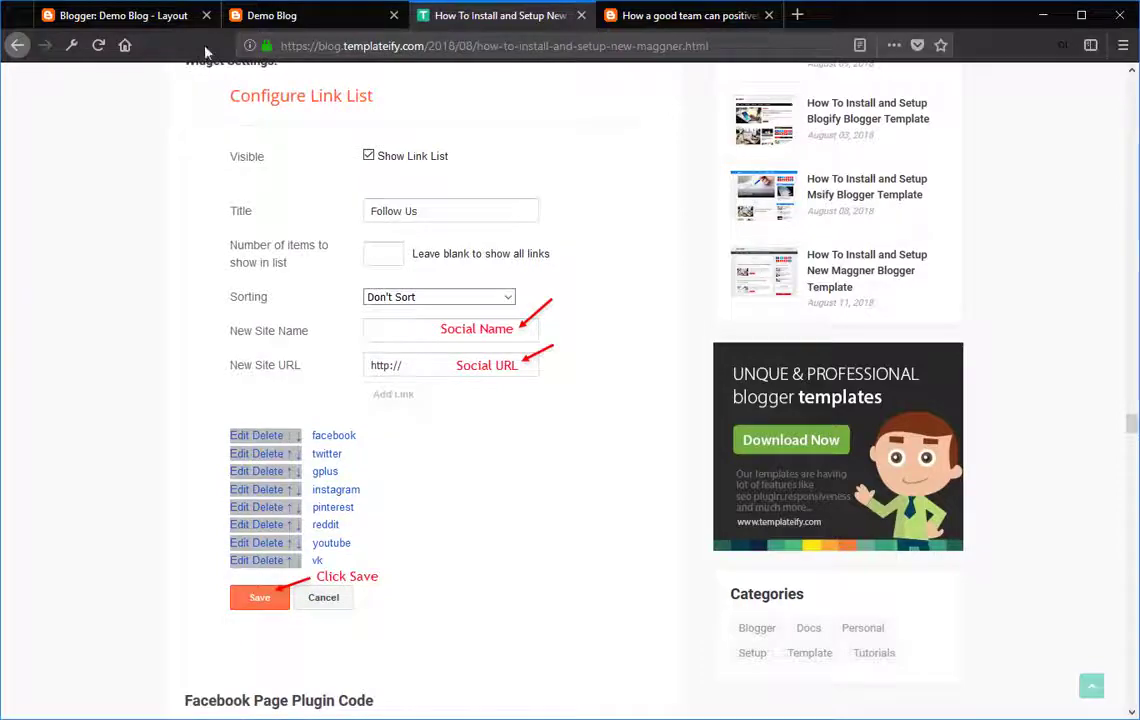
pyautogui.click(225, 15)
pyautogui.scroll(10, 97, 152)
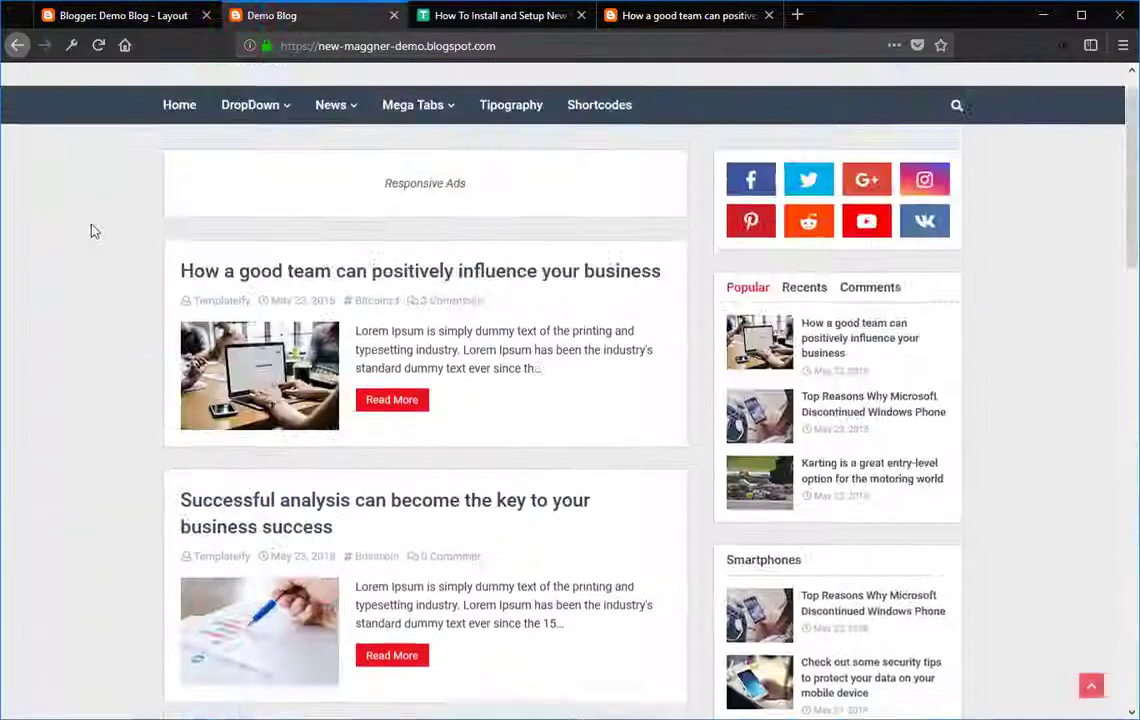
pyautogui.scroll(1, 91, 231)
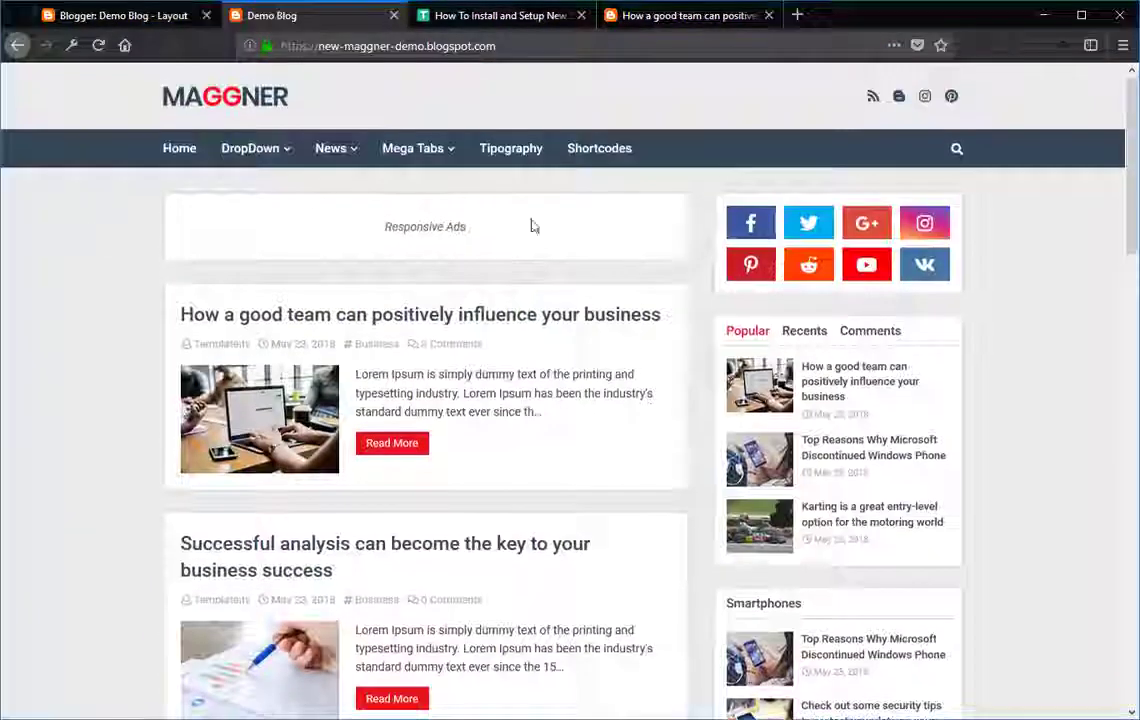
# Open the sidebar Social Icons link list for editing and delete the vk, reddit, pinterest-p, instagram, gplus and facebook-f links.
pyautogui.click(160, 16)
pyautogui.scroll(7, 827, 364)
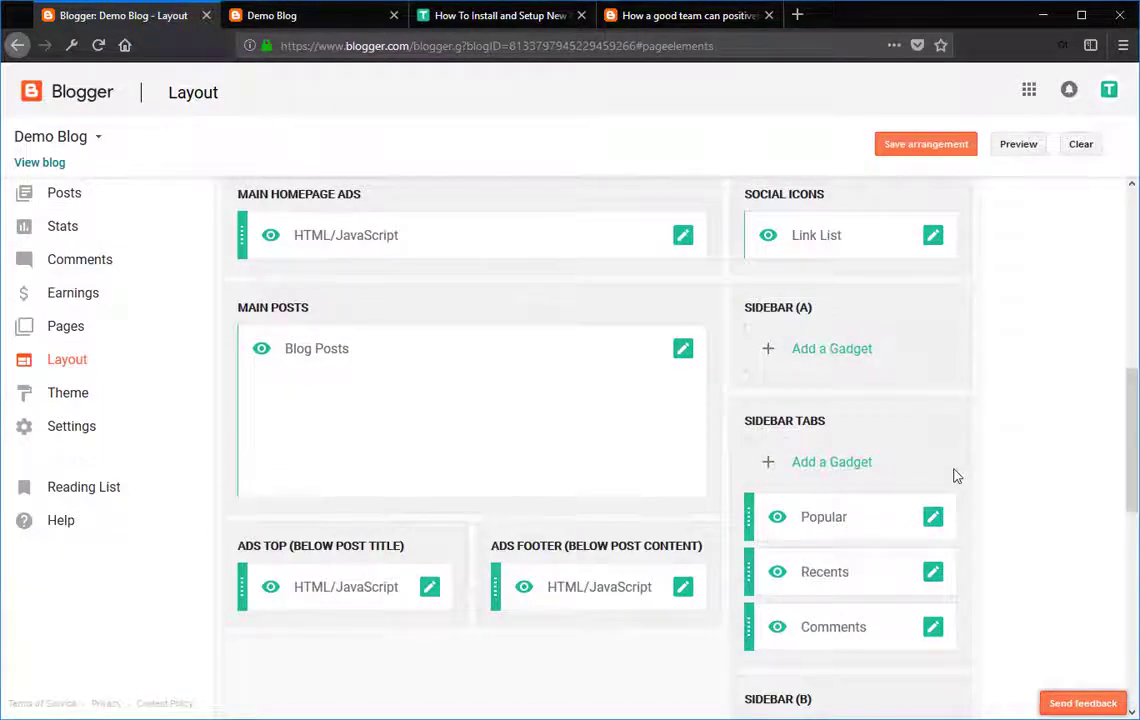
pyautogui.scroll(2, 953, 476)
pyautogui.click(933, 460)
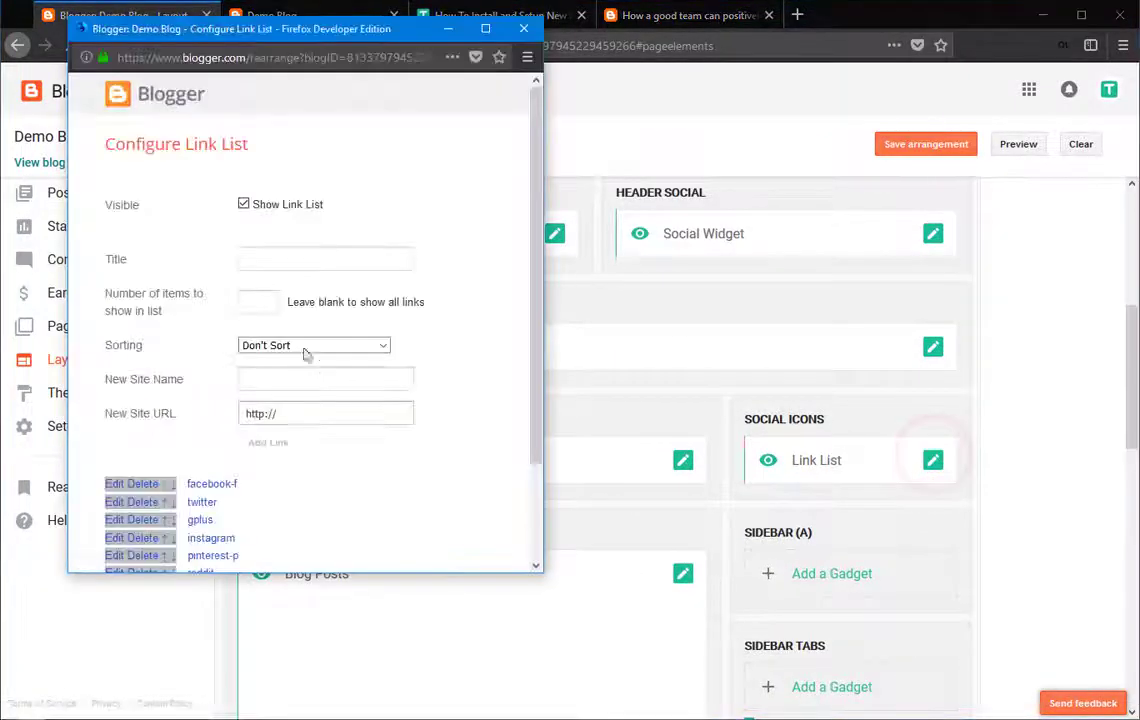
pyautogui.moveTo(262, 574); pyautogui.dragTo(266, 700)
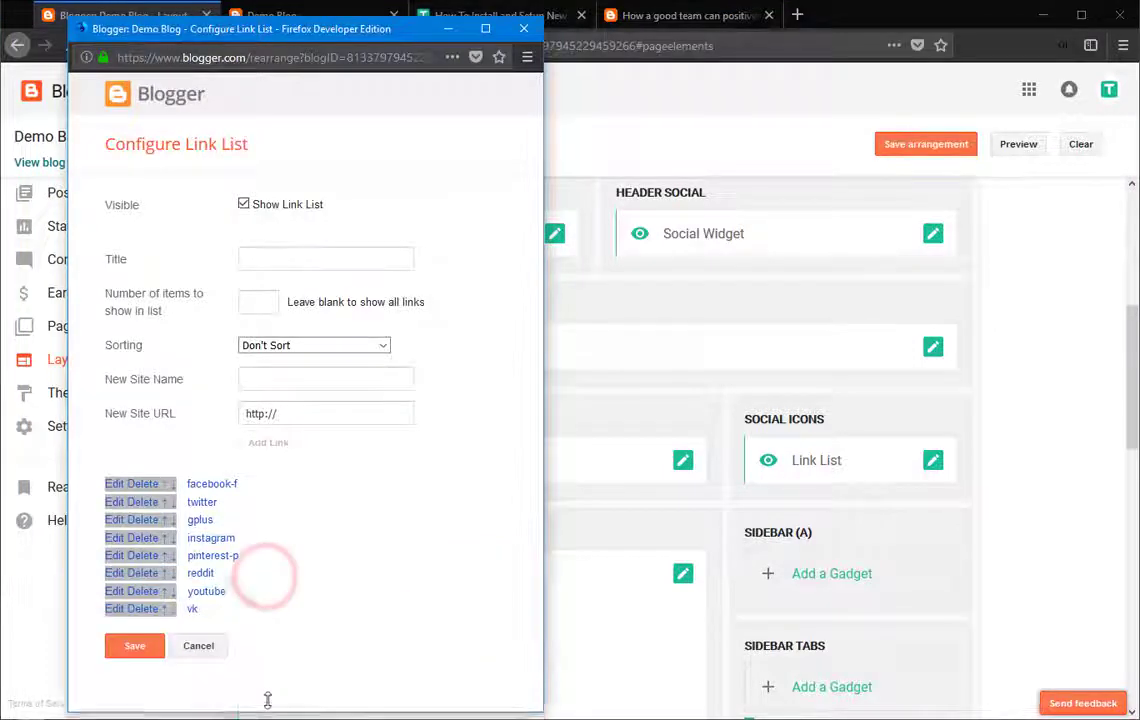
pyautogui.click(141, 609)
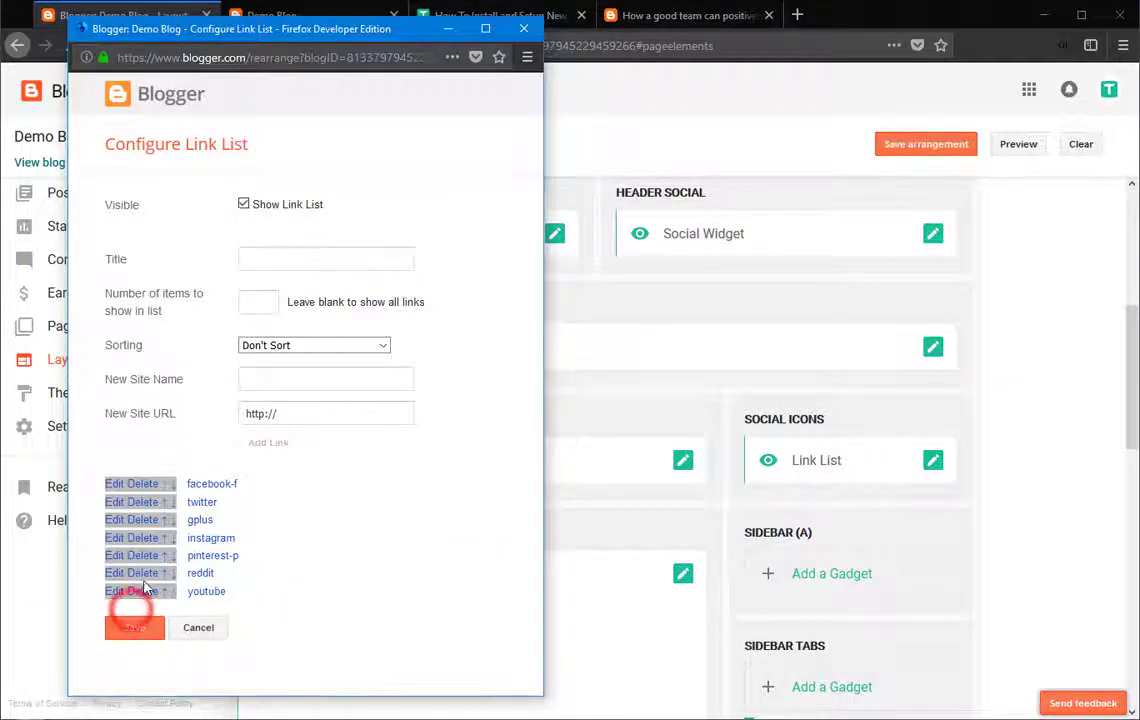
pyautogui.click(142, 573)
pyautogui.click(146, 555)
pyautogui.click(141, 538)
pyautogui.click(141, 520)
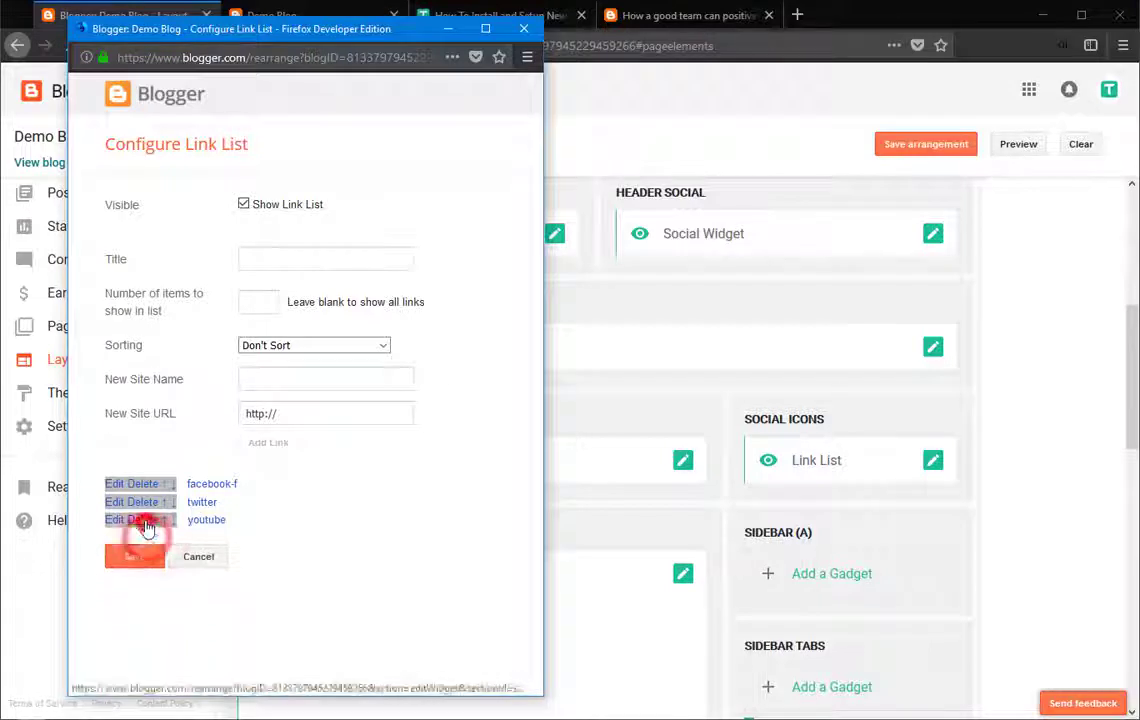
pyautogui.click(150, 484)
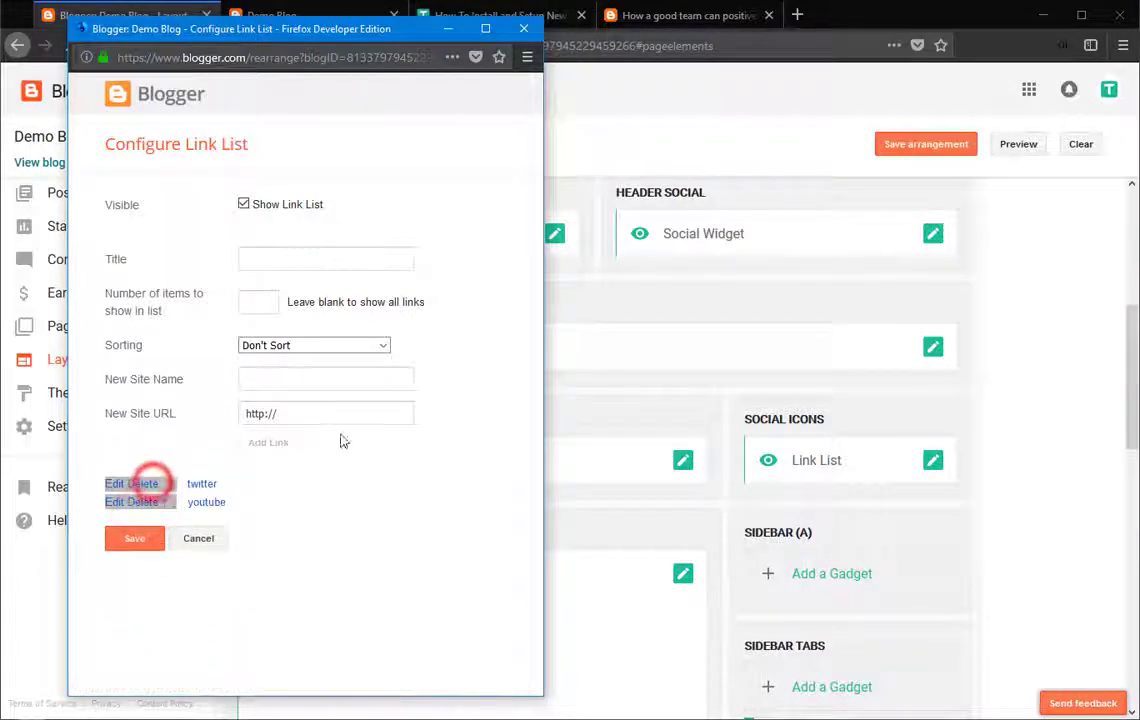
# Add a new link named dribbble with a placeholder URL to the social icons list.
pyautogui.click(296, 377)
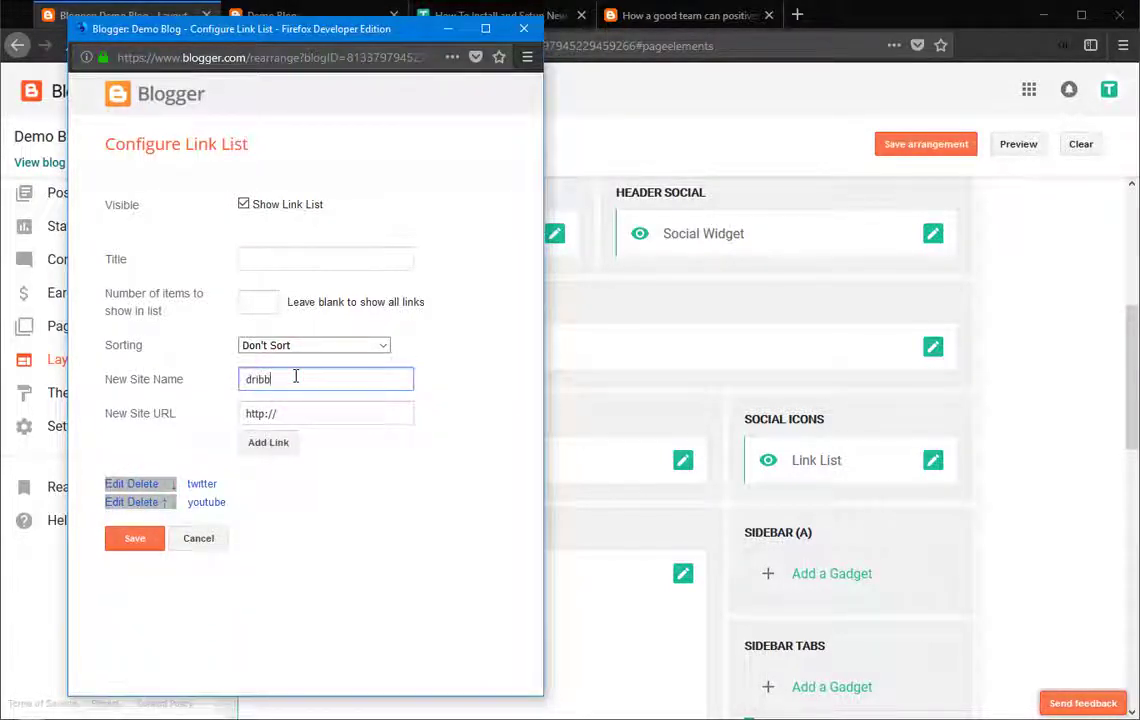
pyautogui.press('Tab')
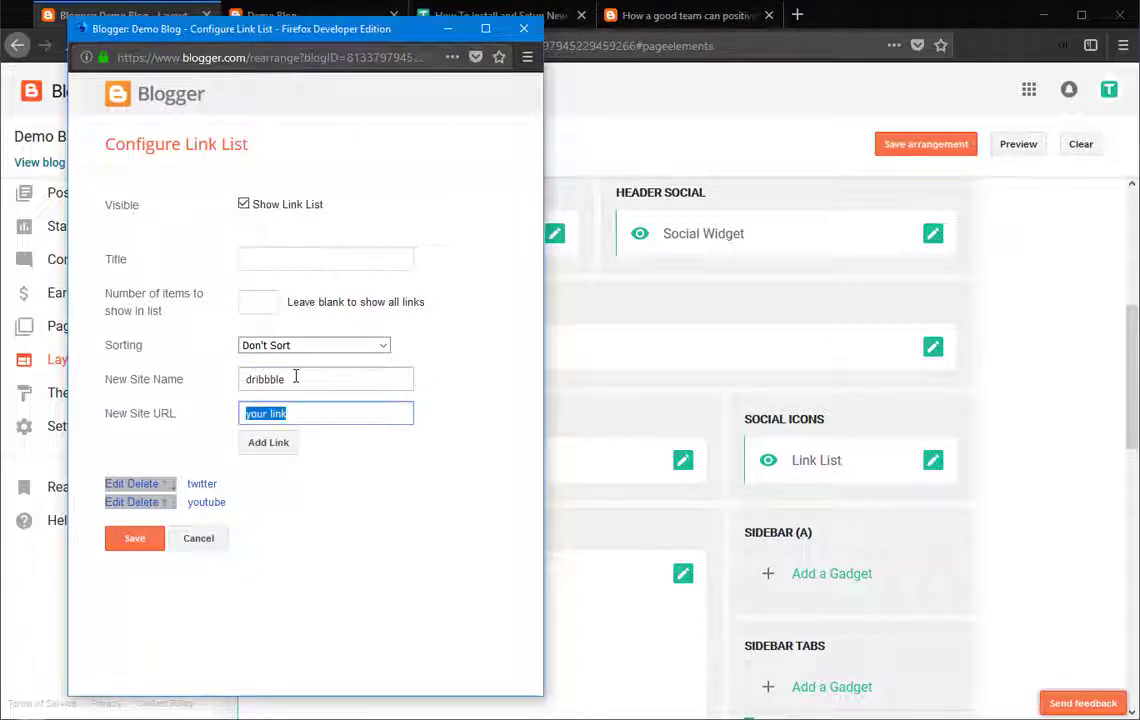
pyautogui.press('Return')
# Add a stack-overflow link with the URL # to the social icons, save the list and reload the blog's home page.
pyautogui.click(295, 376)
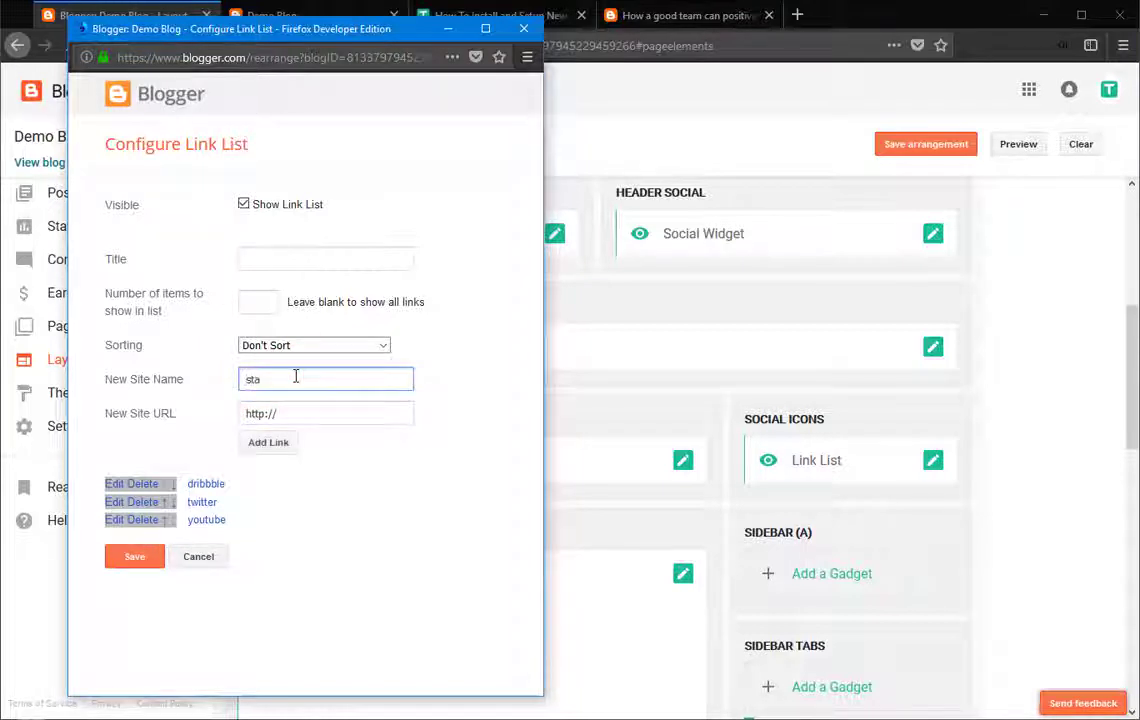
pyautogui.press('Tab')
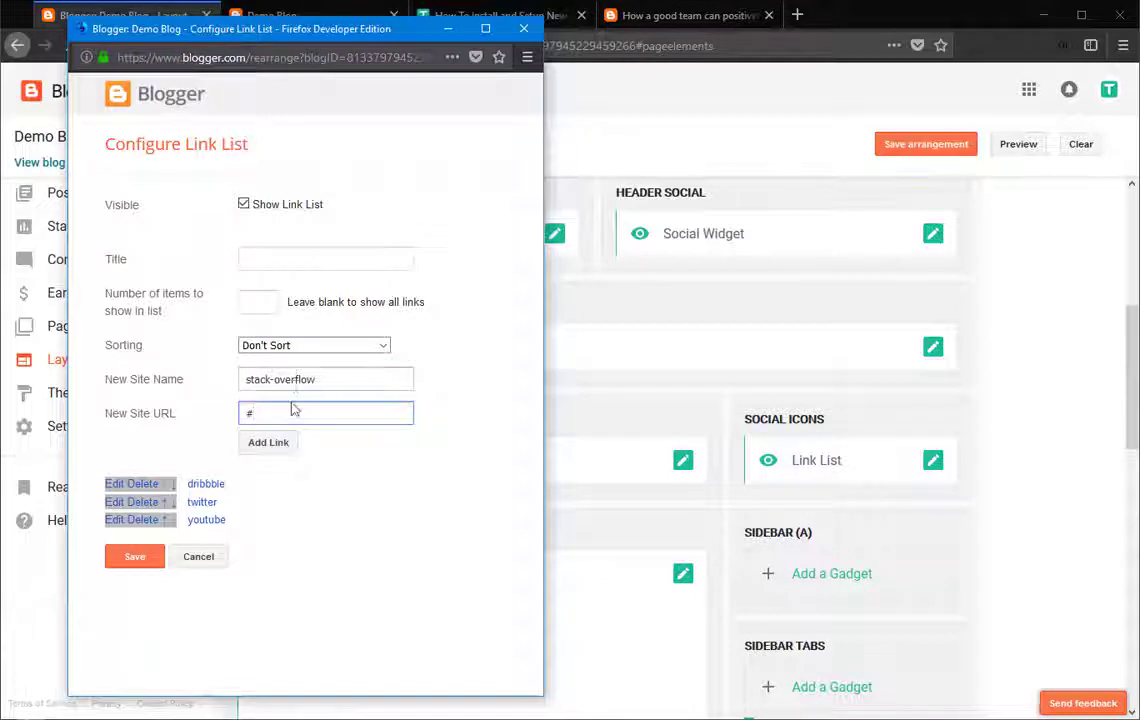
pyautogui.click(280, 447)
pyautogui.click(145, 575)
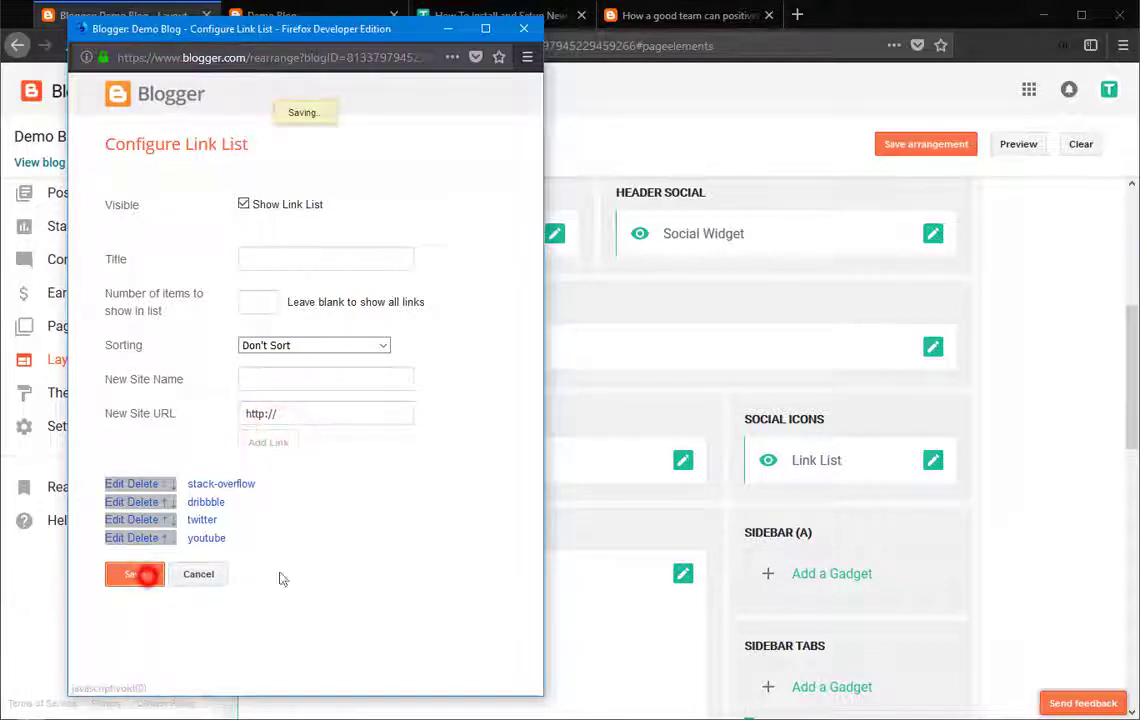
pyautogui.click(303, 20)
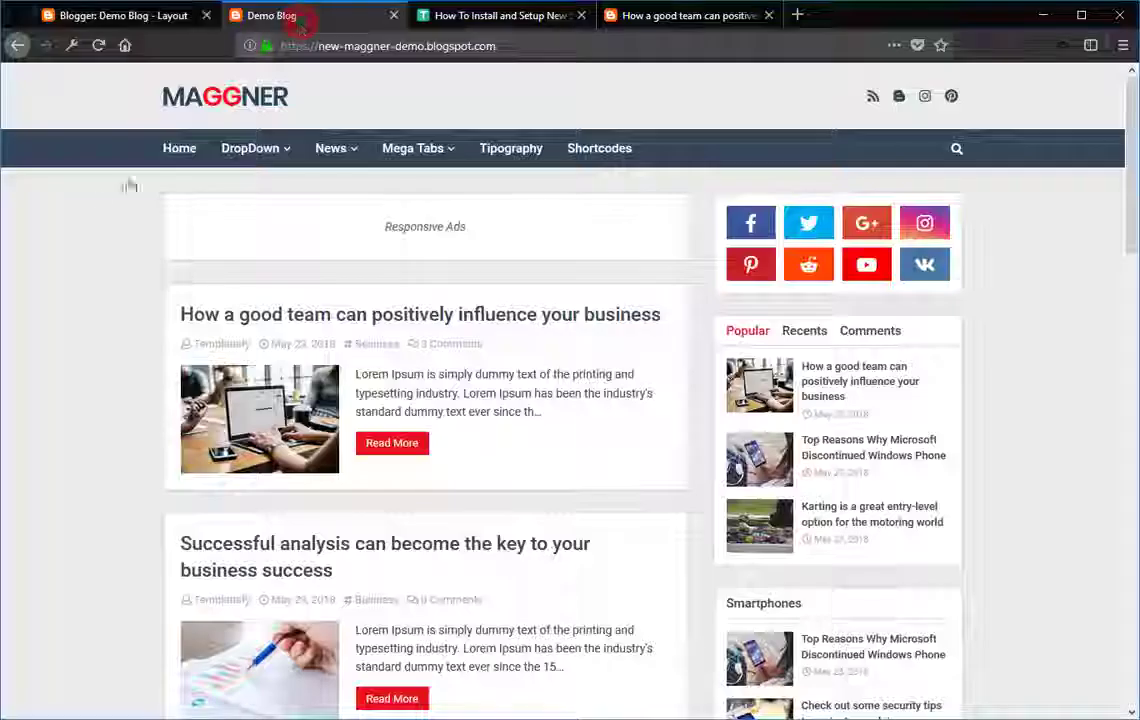
pyautogui.click(98, 45)
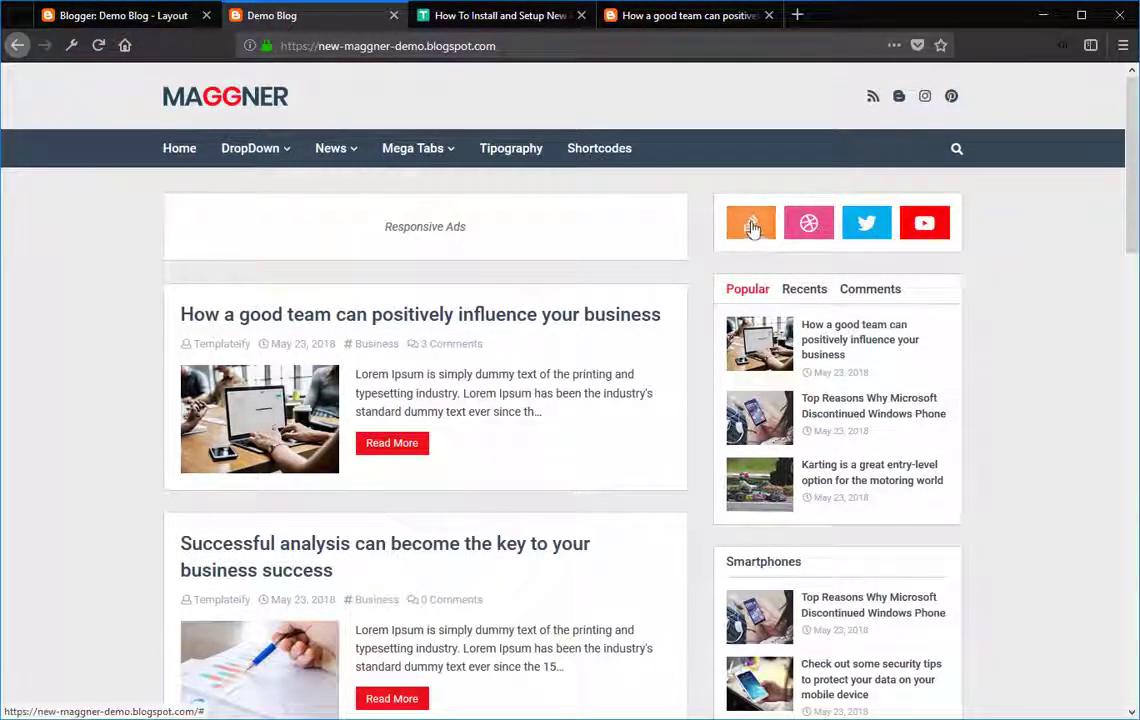
# Find the Facebook Page Plugin Code section in the setup guide and copy its fb-page code.
pyautogui.click(553, 20)
pyautogui.scroll(4, 337, 335)
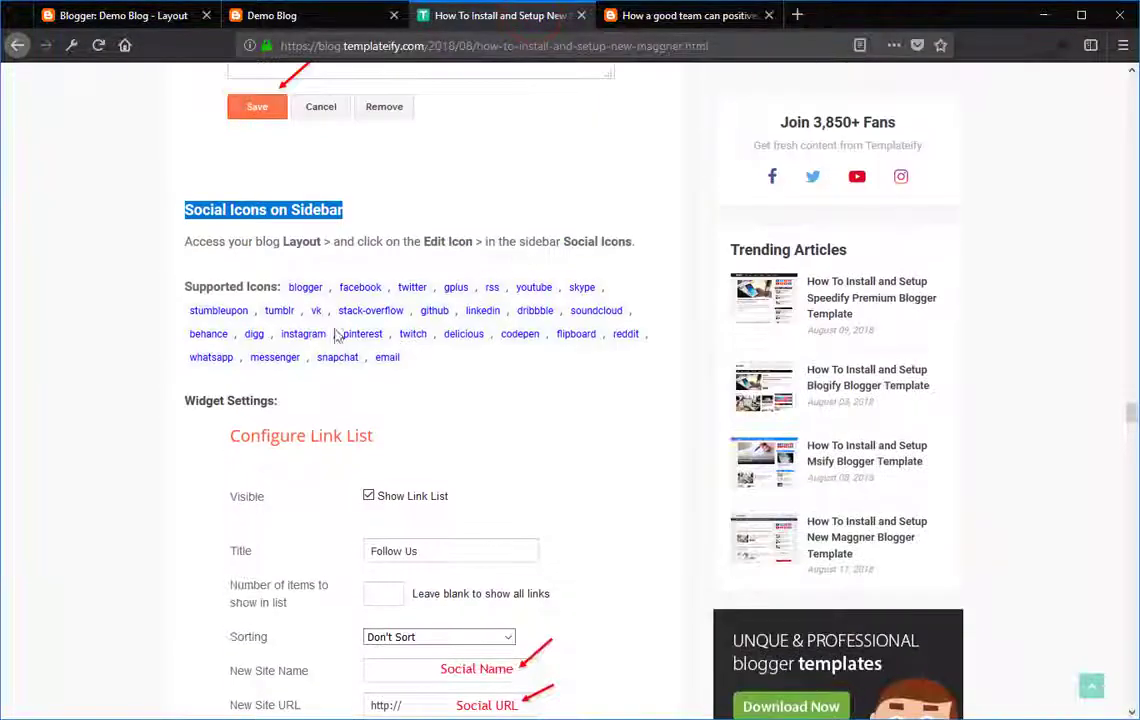
pyautogui.scroll(-8, 171, 338)
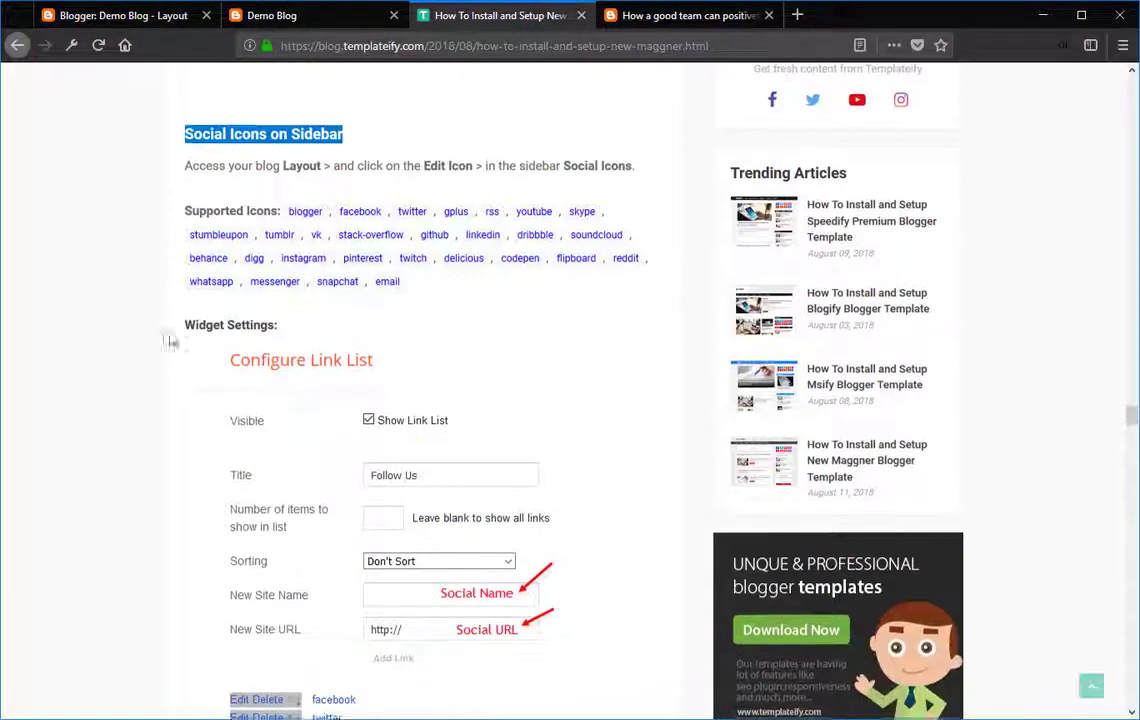
pyautogui.scroll(-3, 141, 316)
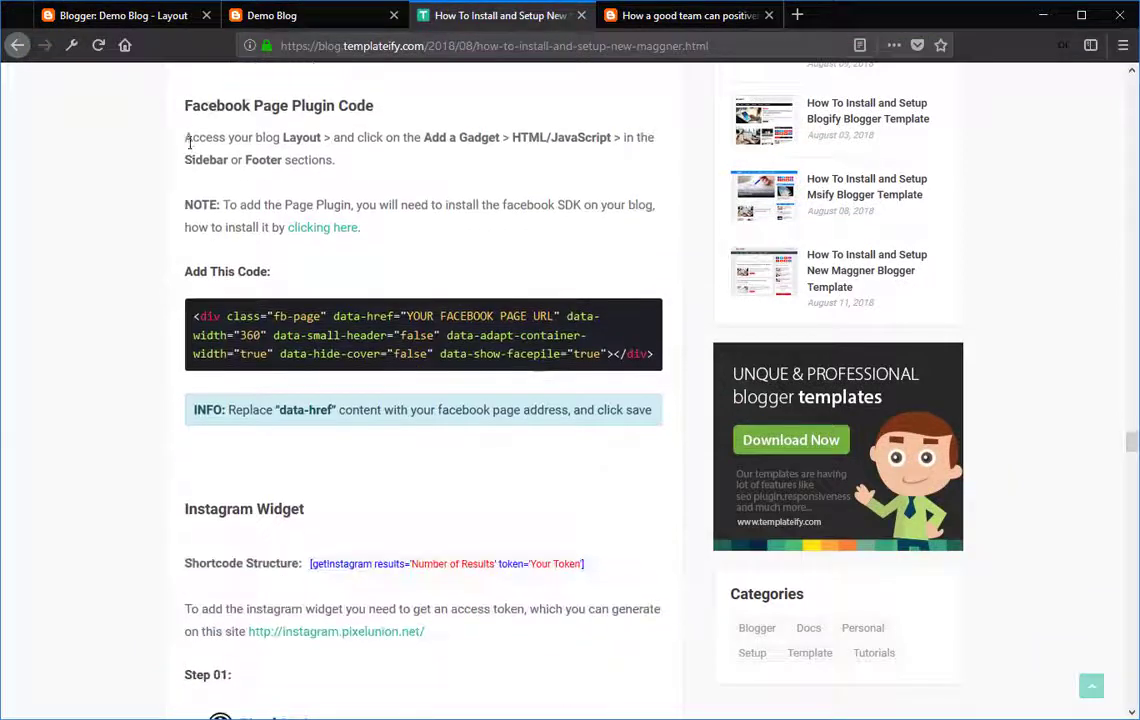
pyautogui.moveTo(185, 104); pyautogui.dragTo(380, 108)
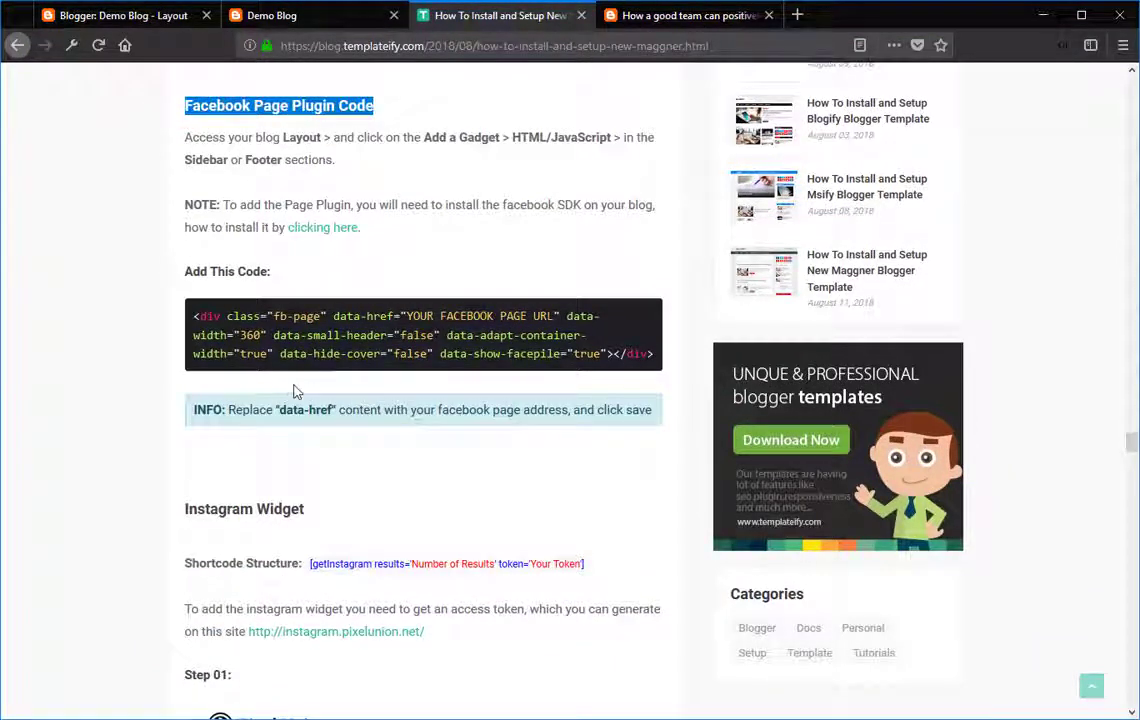
pyautogui.moveTo(192, 315); pyautogui.dragTo(655, 356)
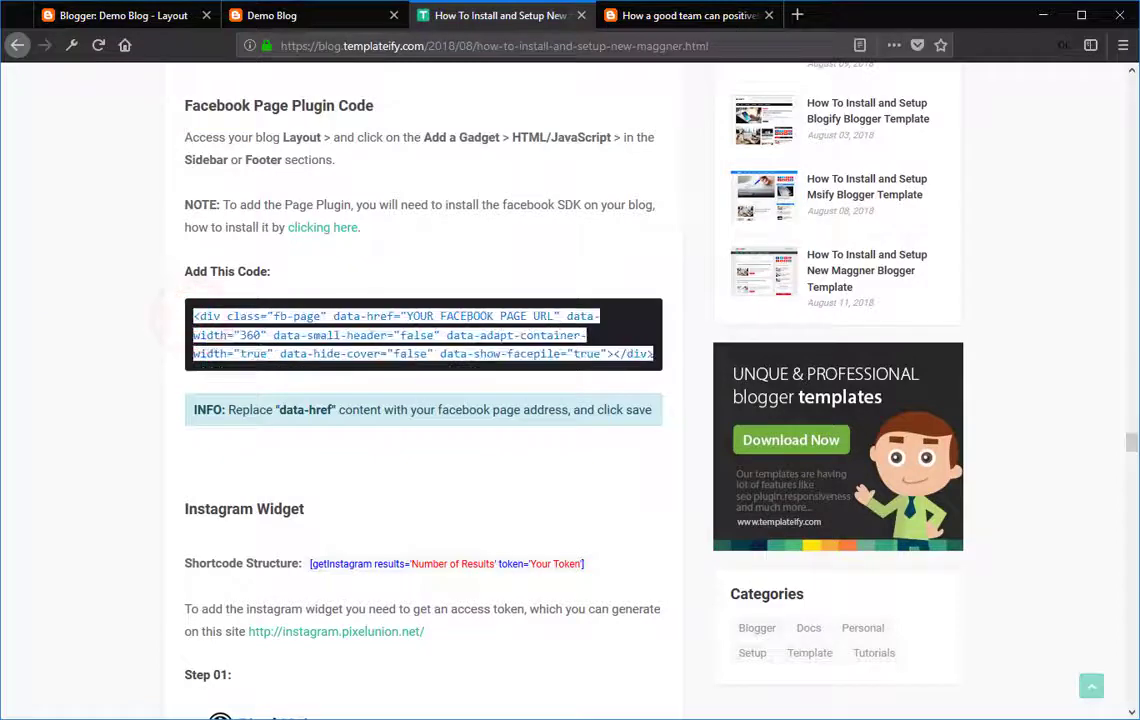
pyautogui.rightClick(567, 354)
pyautogui.click(552, 364)
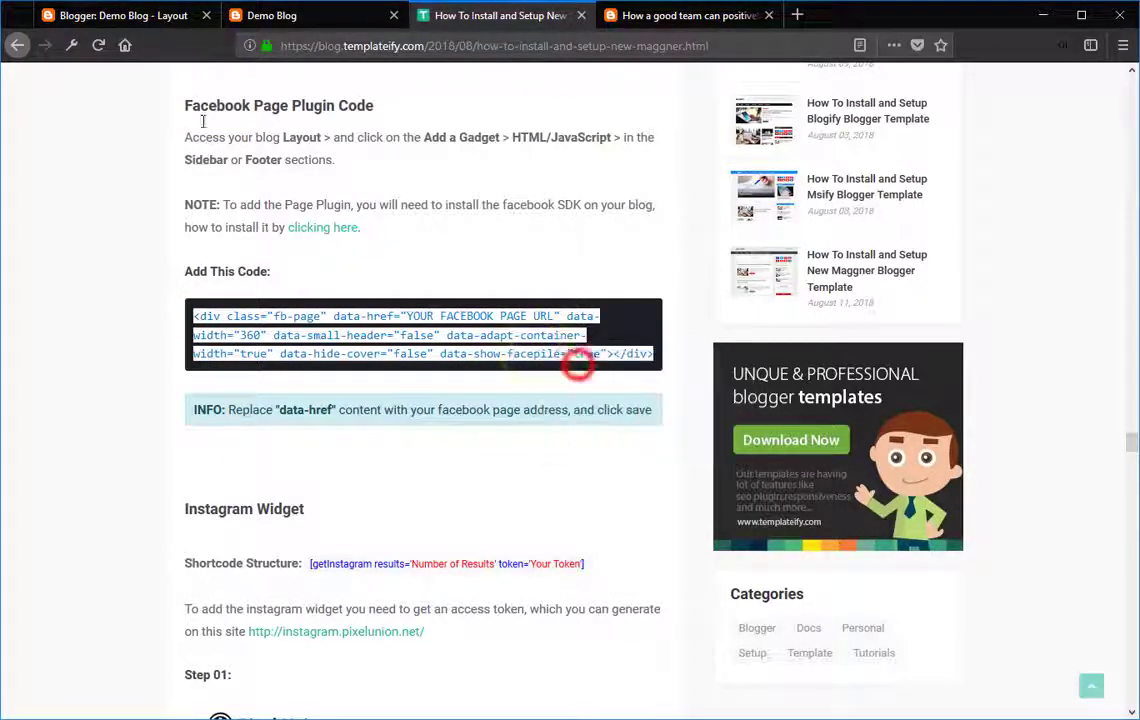
# Add an HTML/JavaScript gadget to the Sidebar (A) section of the blog layout and title it Facebook Page.
pyautogui.click(157, 17)
pyautogui.scroll(-3, 789, 433)
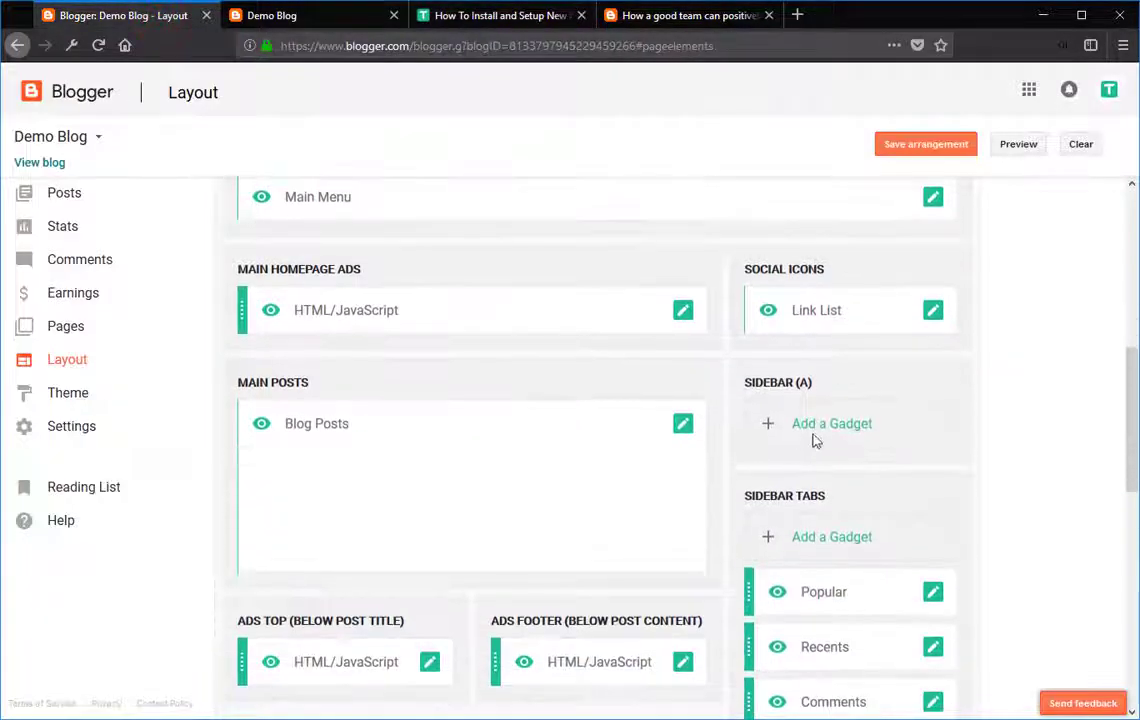
pyautogui.click(815, 428)
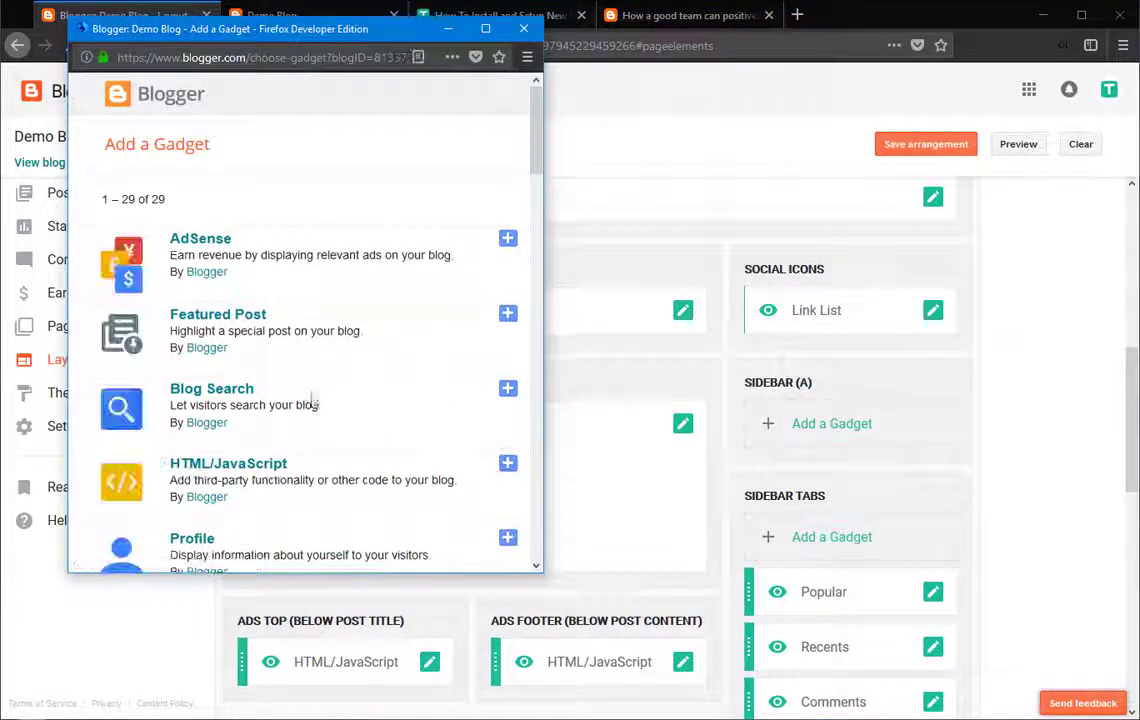
pyautogui.click(233, 464)
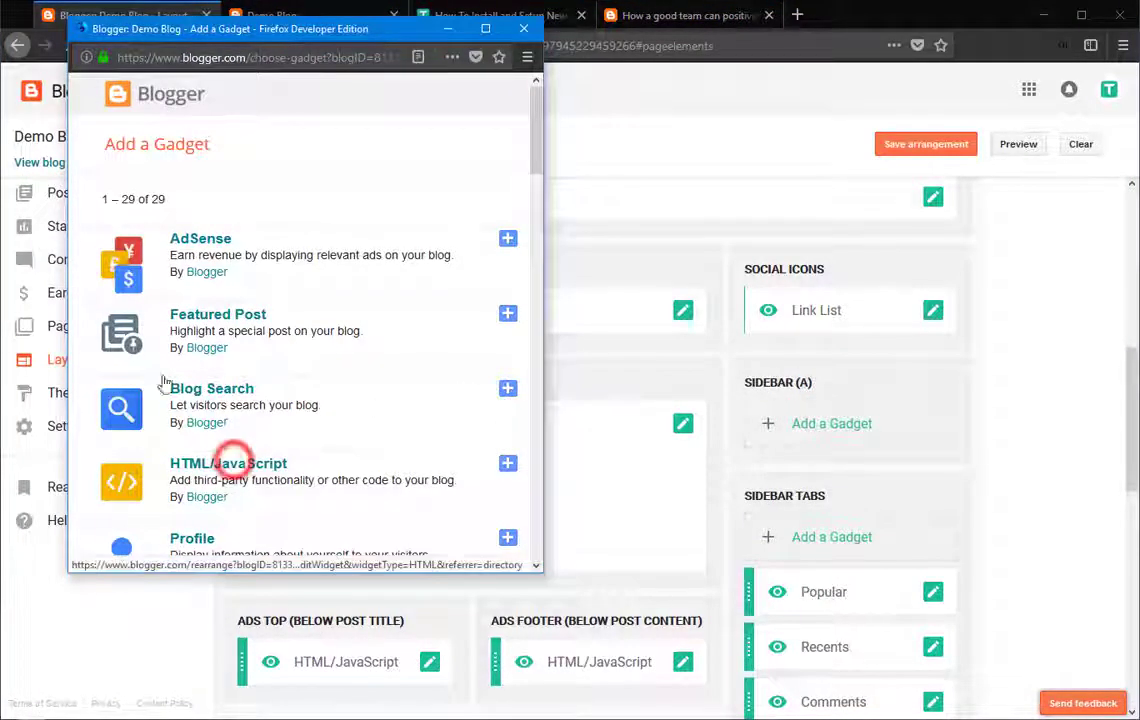
pyautogui.click(187, 268)
pyautogui.write('Facebook Page')
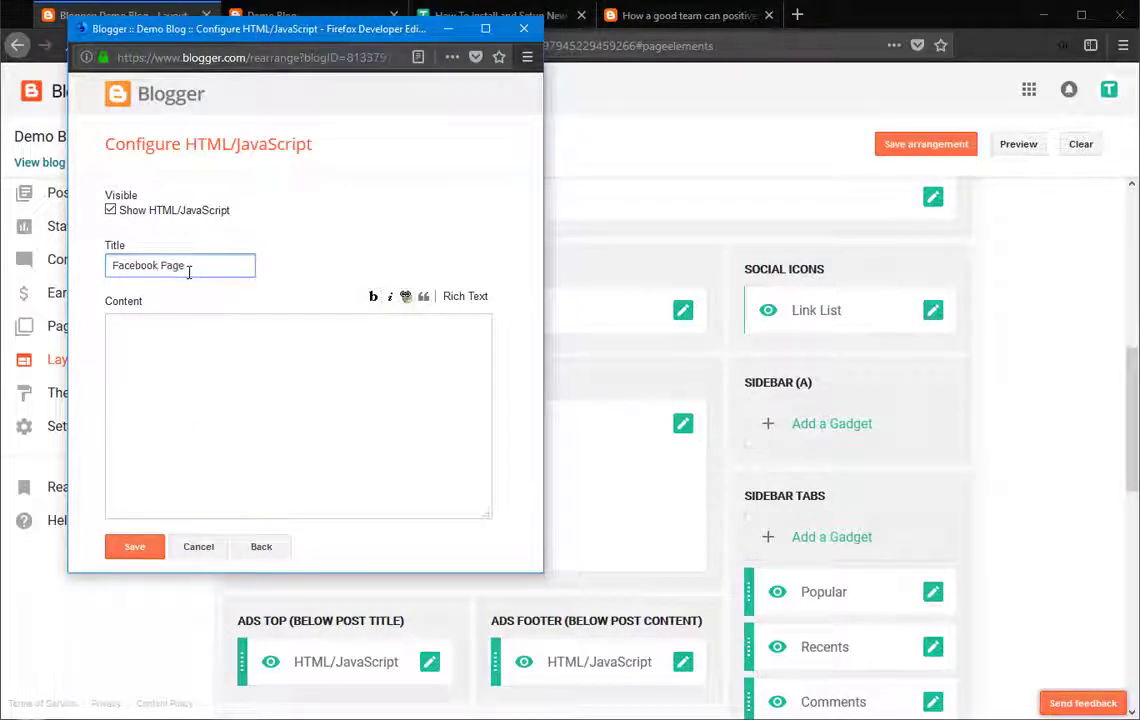
pyautogui.click(175, 351)
pyautogui.rightClick(163, 346)
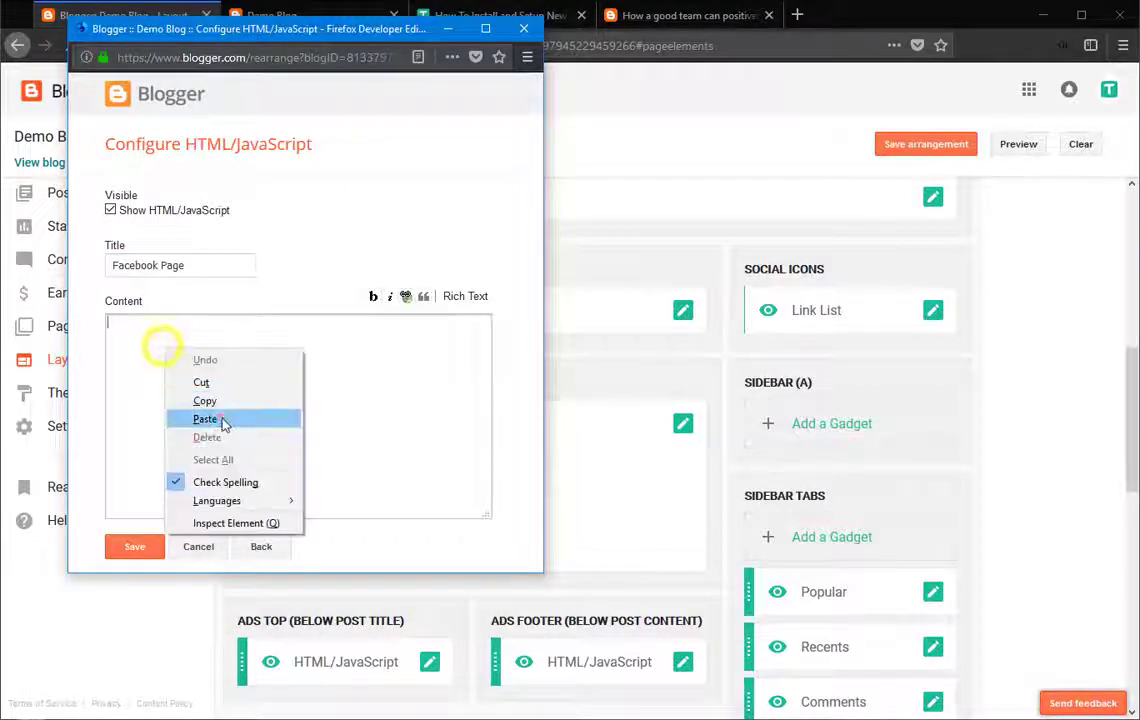
pyautogui.click(210, 420)
pyautogui.moveTo(323, 318); pyautogui.dragTo(472, 320)
pyautogui.write('https://www.facebook.com/facebook')
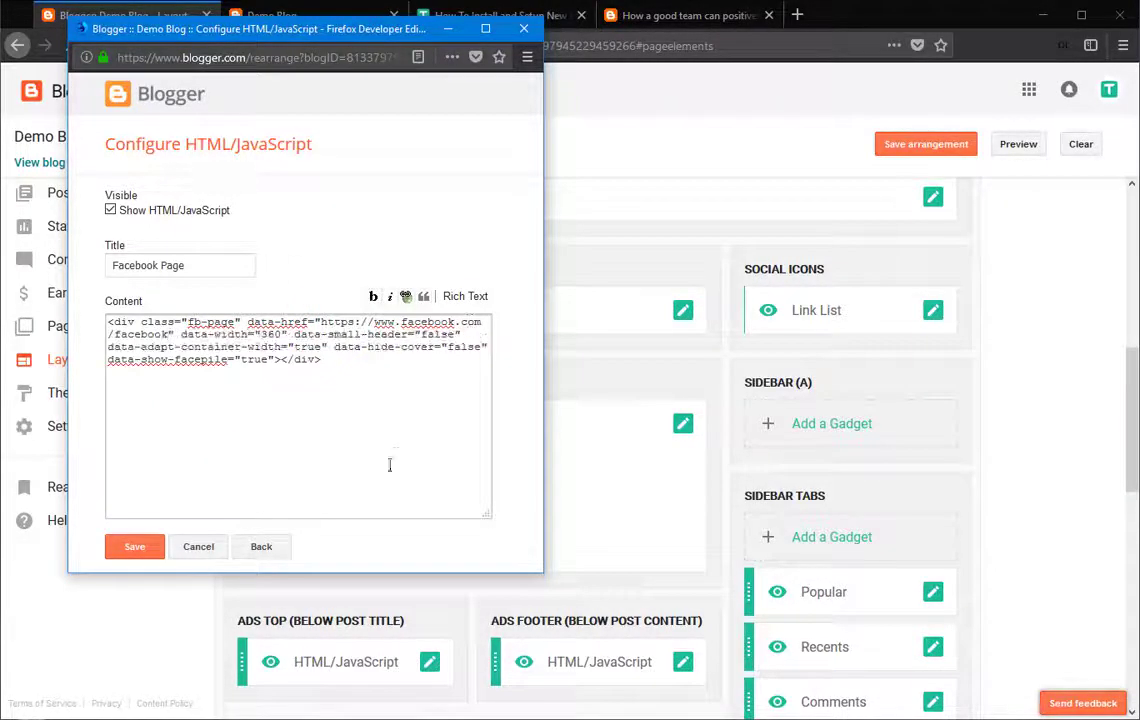
pyautogui.click(138, 548)
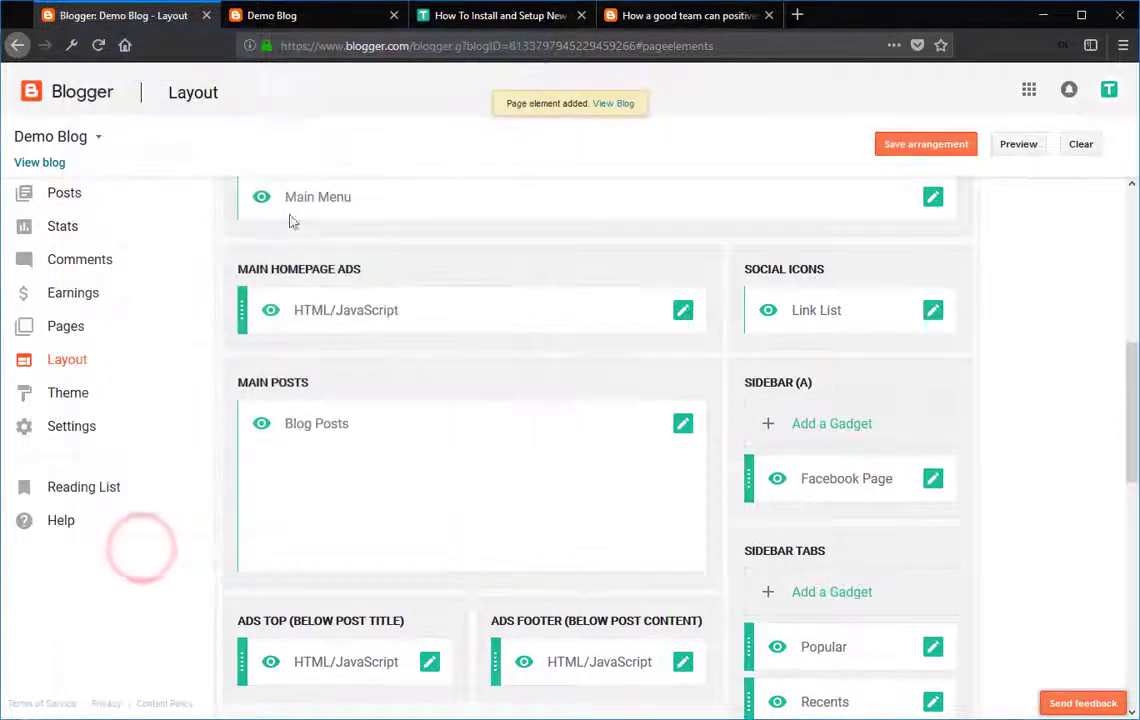
pyautogui.click(275, 15)
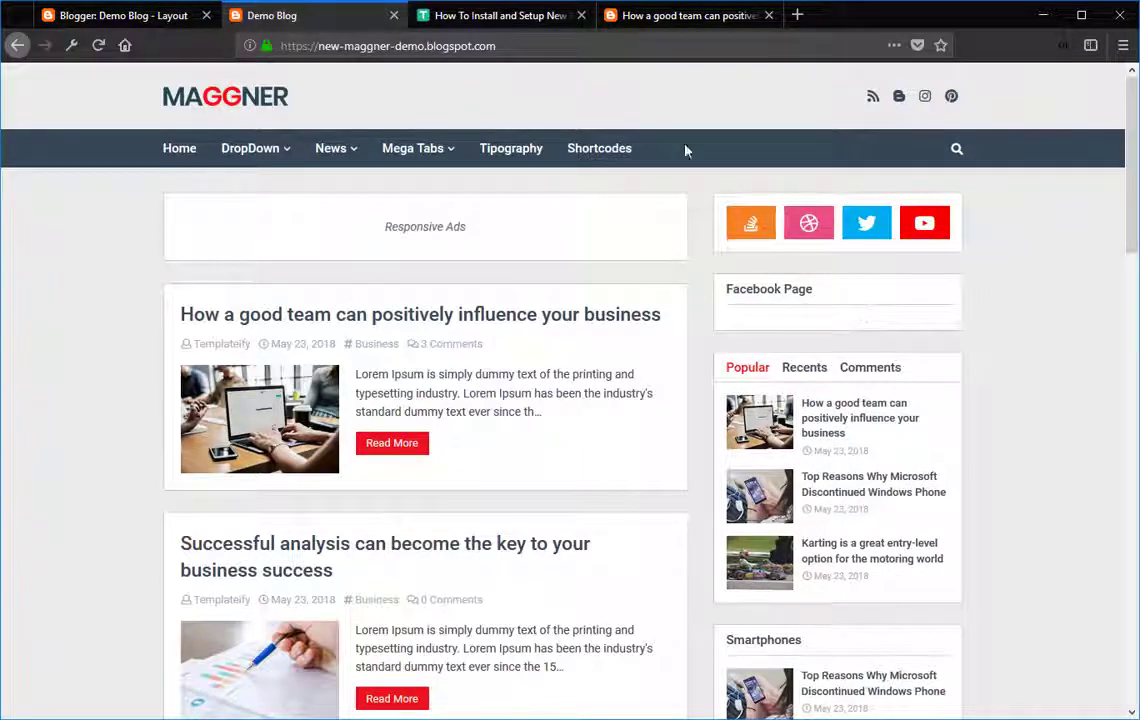
# Read the setup guide's note on the Facebook SDK requirement and follow its link to the Facebook SDK section.
pyautogui.click(540, 20)
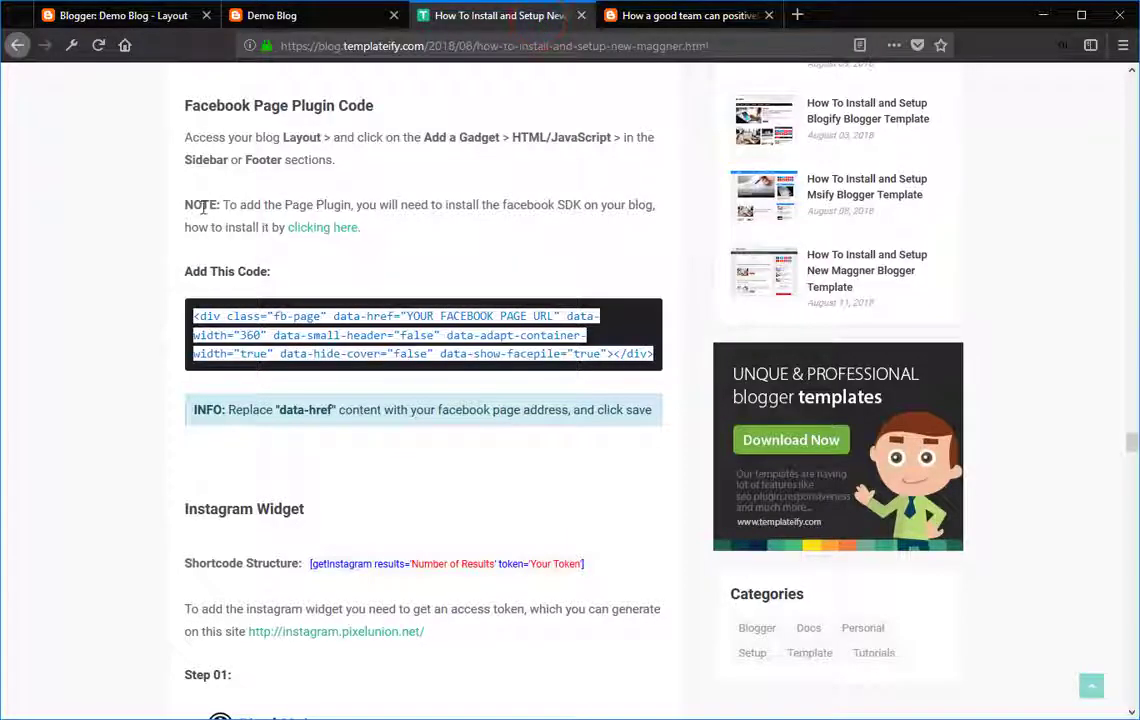
pyautogui.moveTo(186, 205); pyautogui.dragTo(220, 205)
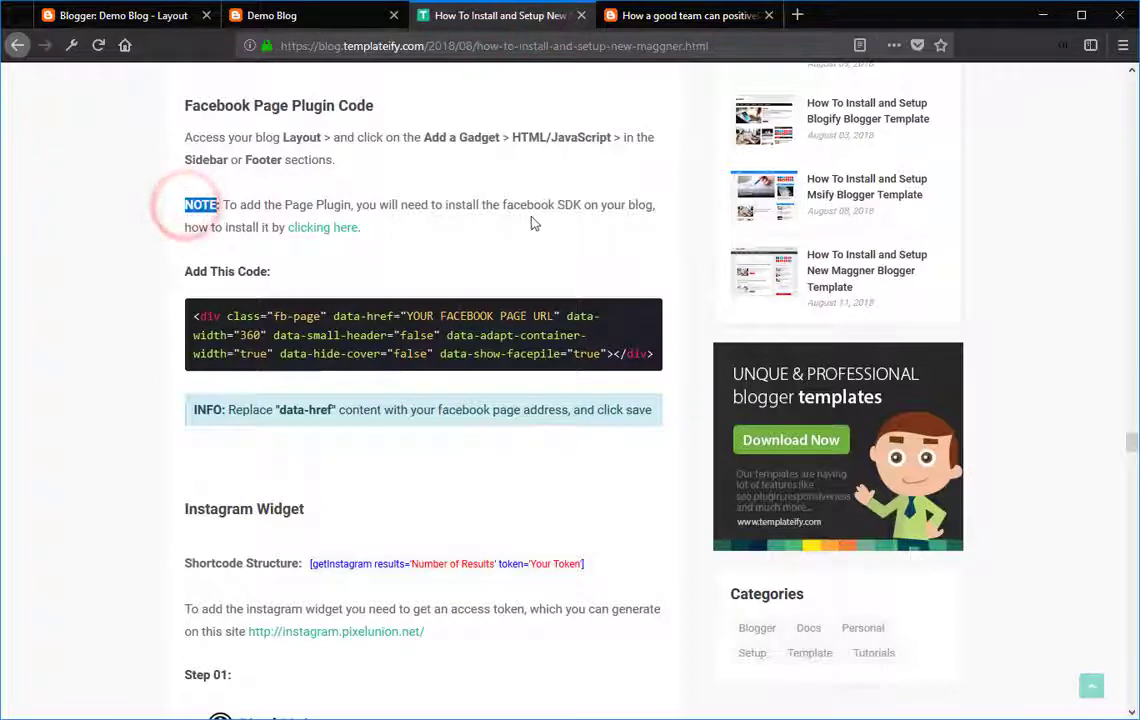
pyautogui.moveTo(503, 204); pyautogui.dragTo(581, 205)
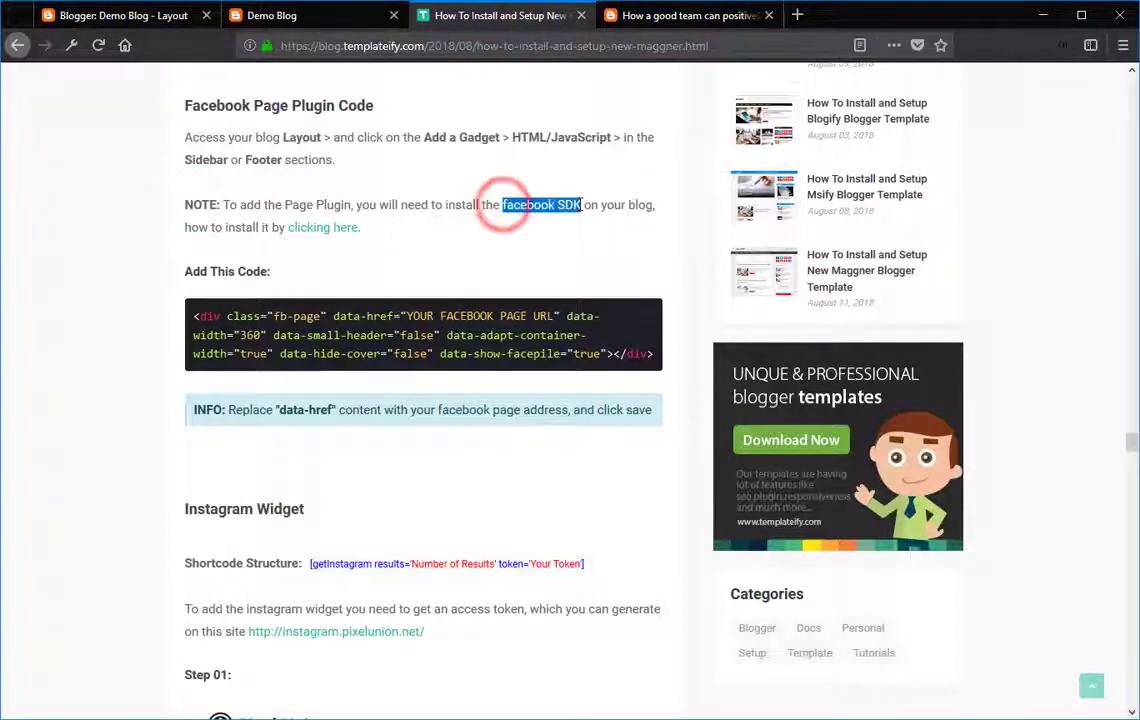
pyautogui.click(336, 235)
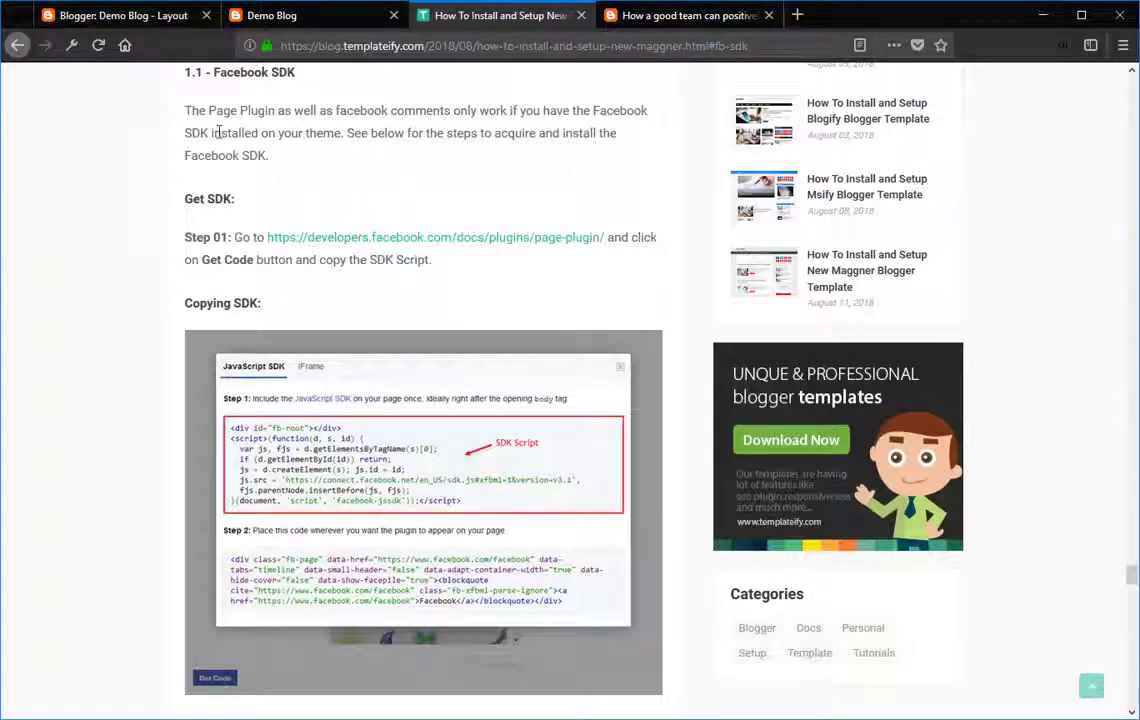
pyautogui.moveTo(214, 77); pyautogui.dragTo(295, 75)
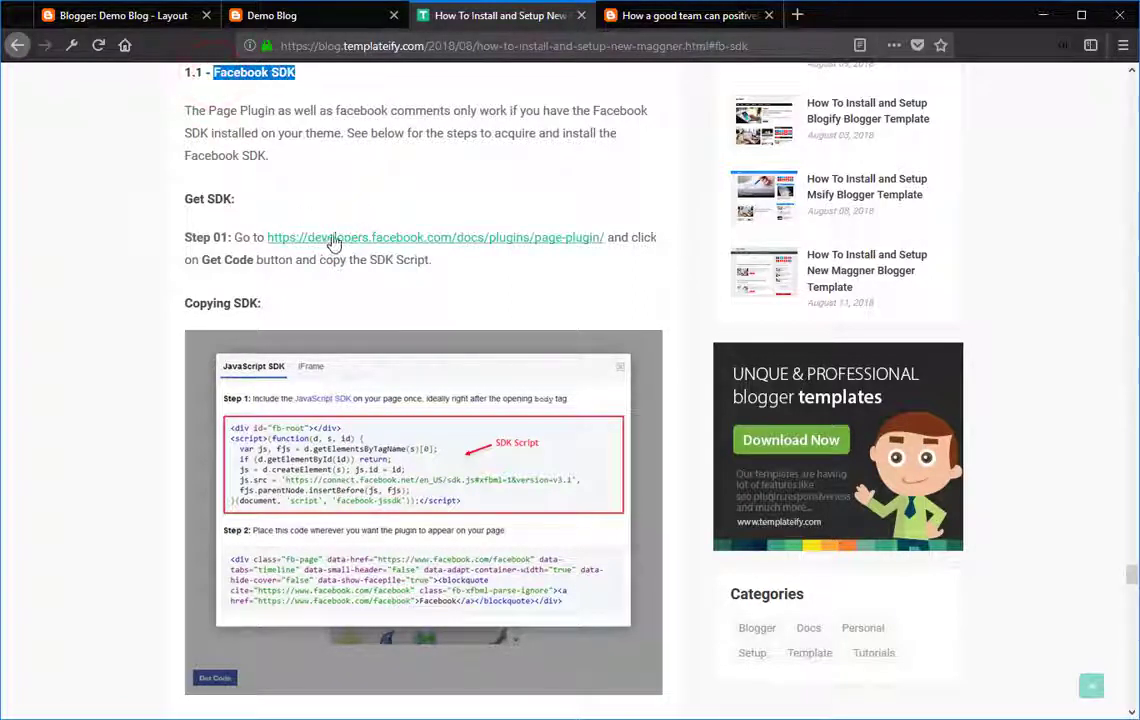
# Copy the SDK en_US script from the guide and read the Installing SDK instructions and widget settings.
pyautogui.scroll(-3, 235, 315)
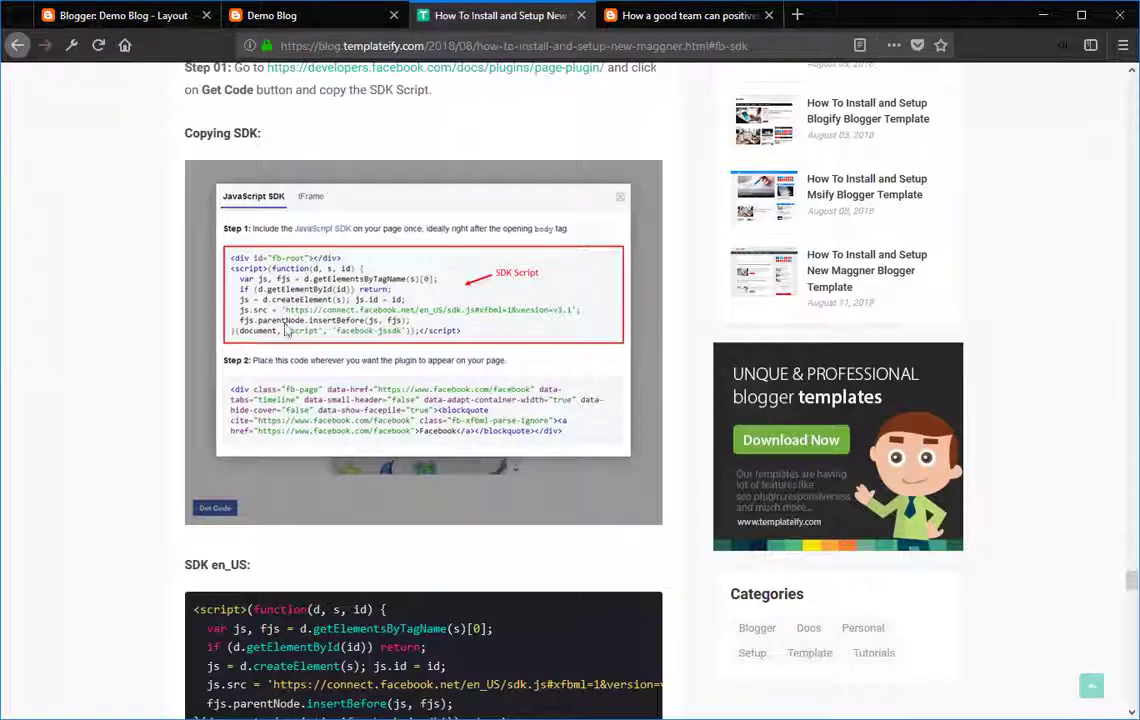
pyautogui.scroll(-6, 212, 340)
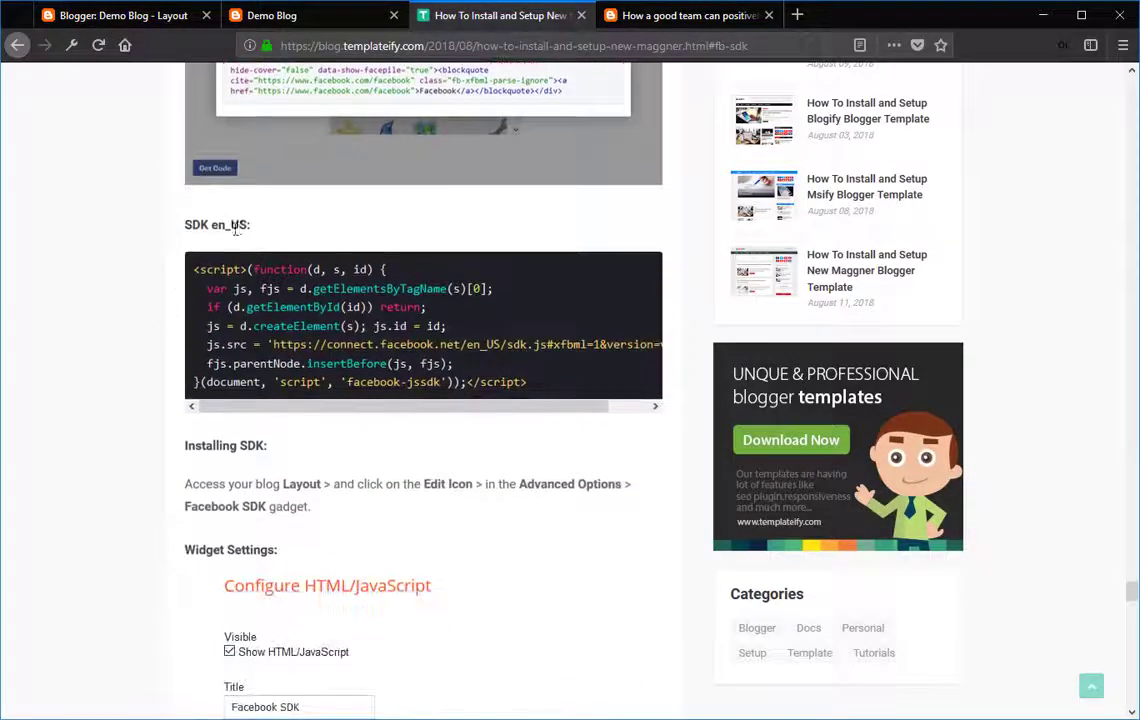
pyautogui.moveTo(292, 308); pyautogui.dragTo(530, 384)
pyautogui.rightClick(330, 312)
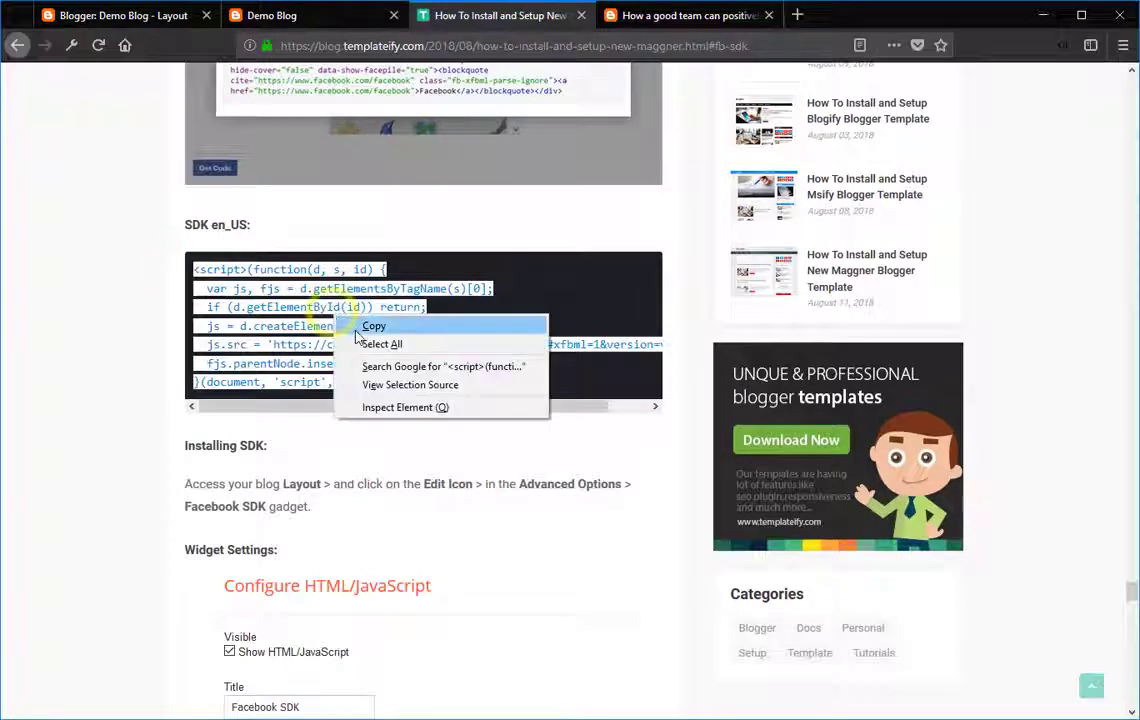
pyautogui.click(360, 326)
pyautogui.scroll(-1, 160, 373)
pyautogui.scroll(-4, 160, 373)
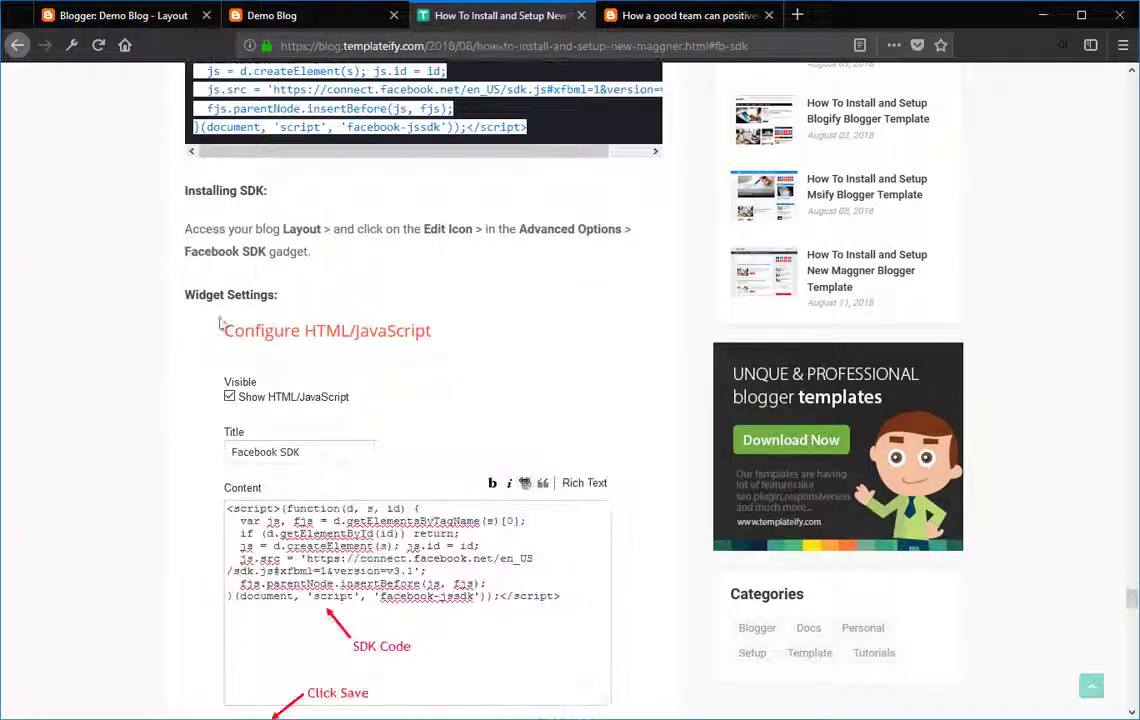
pyautogui.scroll(-1, 256, 271)
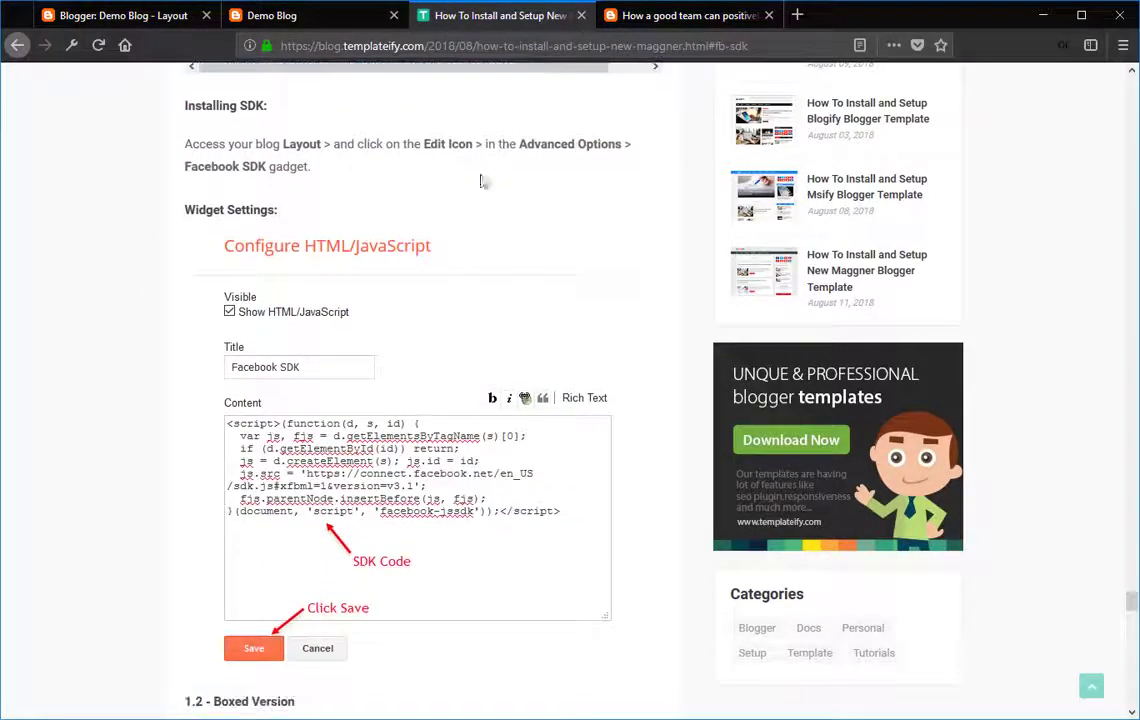
pyautogui.scroll(-1, 262, 272)
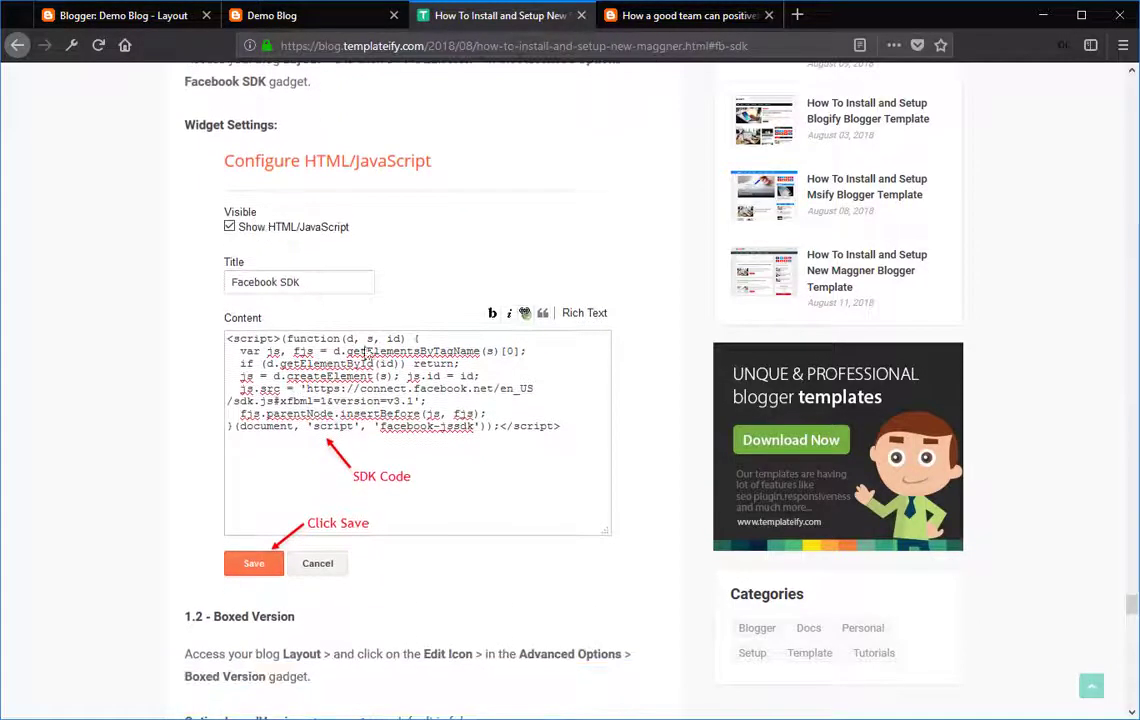
# Paste the SDK script into the Facebook SDK gadget under Advanced Options, save it and reload the blog's home page.
pyautogui.click(153, 16)
pyautogui.scroll(5, 519, 402)
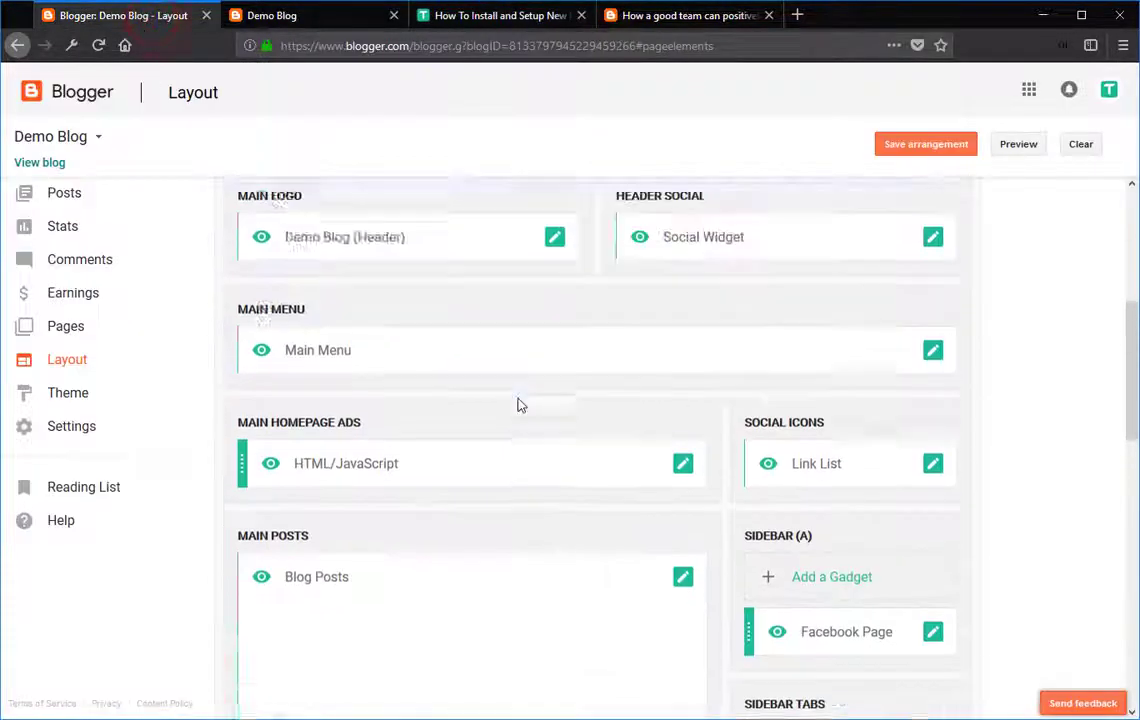
pyautogui.click(443, 413)
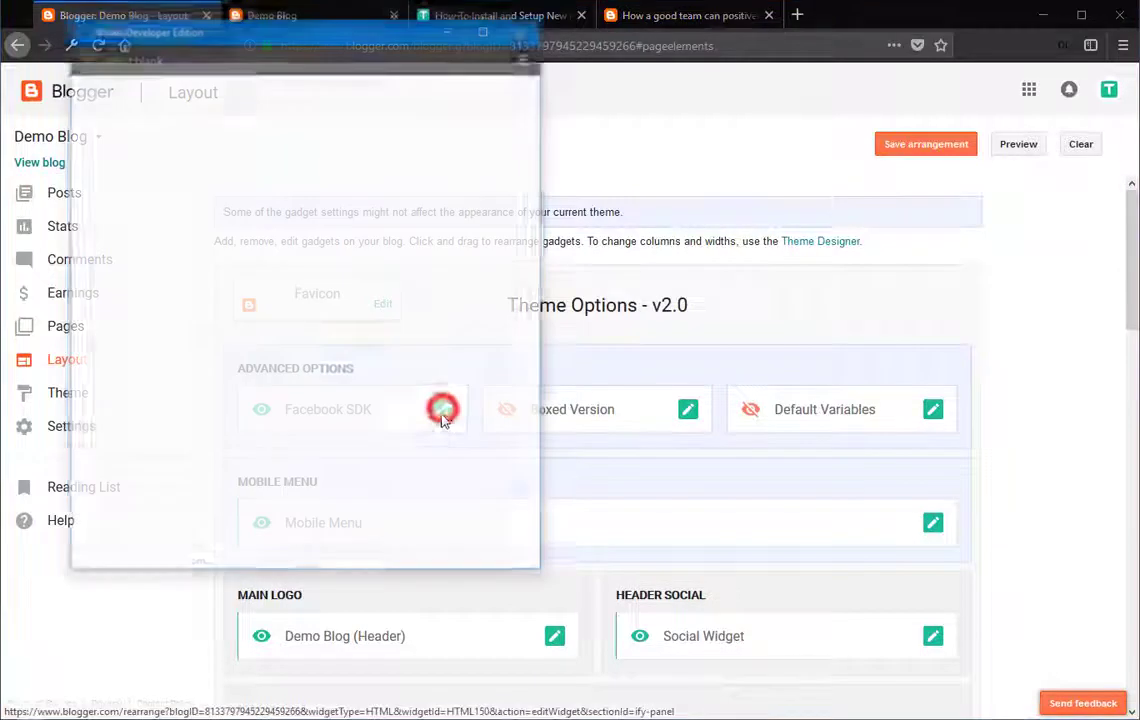
pyautogui.click(180, 360)
pyautogui.rightClick(180, 360)
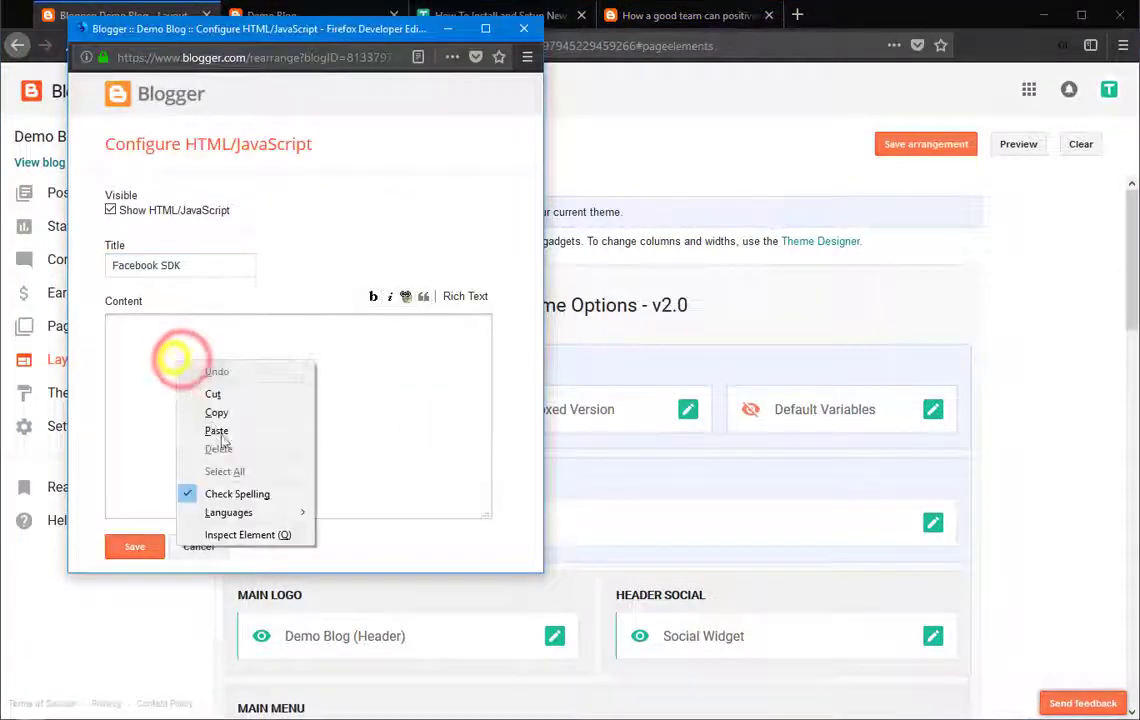
pyautogui.click(216, 430)
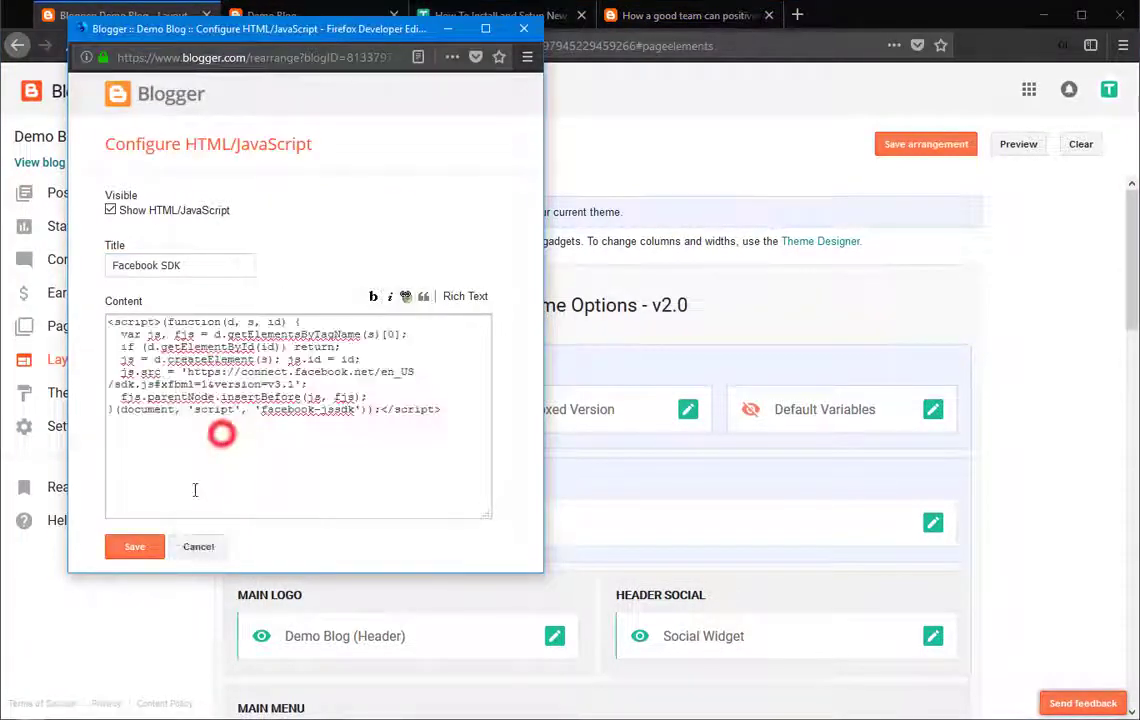
pyautogui.click(134, 546)
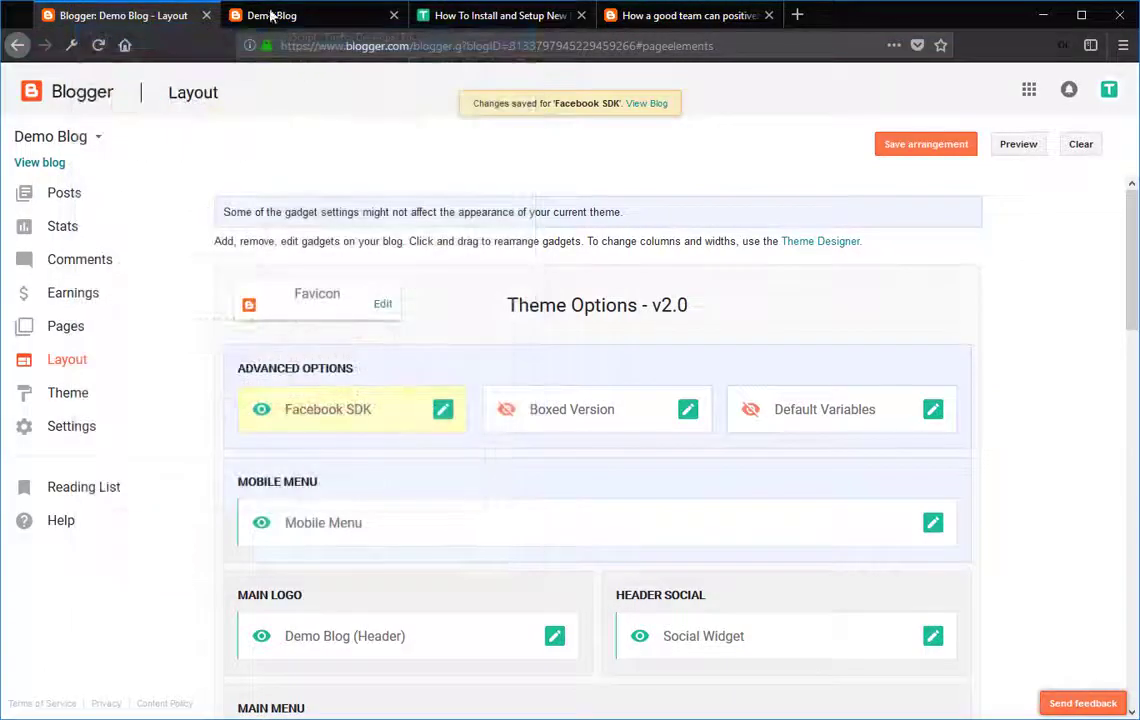
pyautogui.click(271, 15)
pyautogui.click(100, 48)
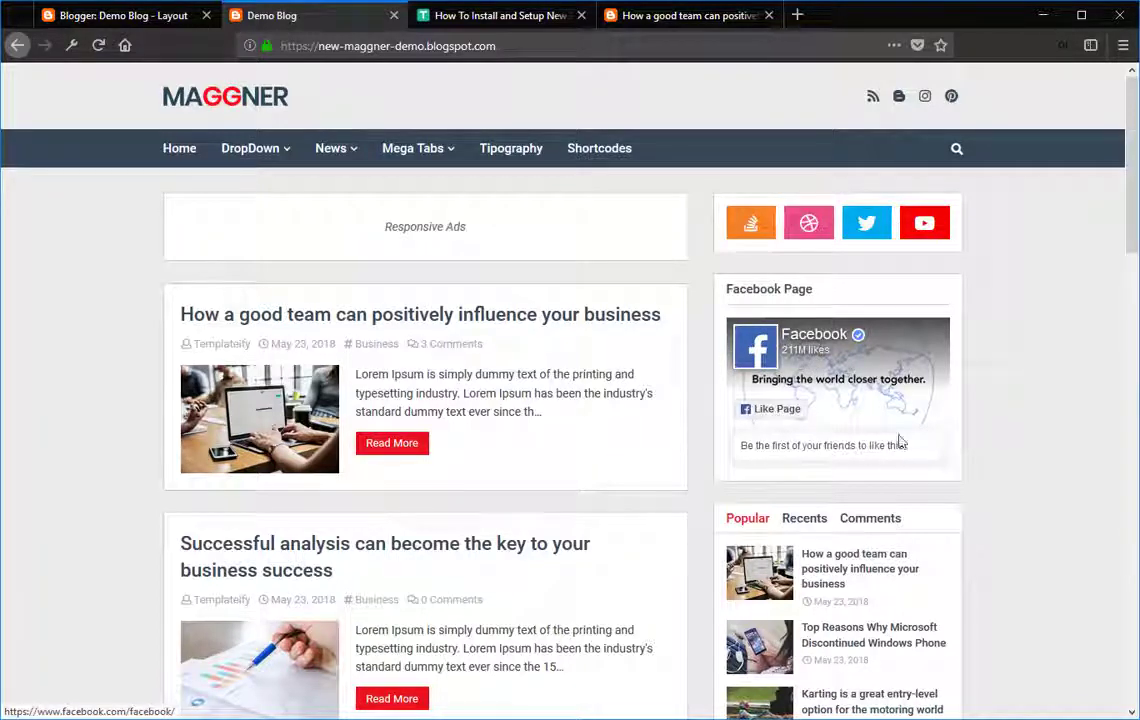
# Remove the Facebook Page gadget from the Sidebar (A) section and check the blog's home page.
pyautogui.click(106, 16)
pyautogui.scroll(-5, 937, 581)
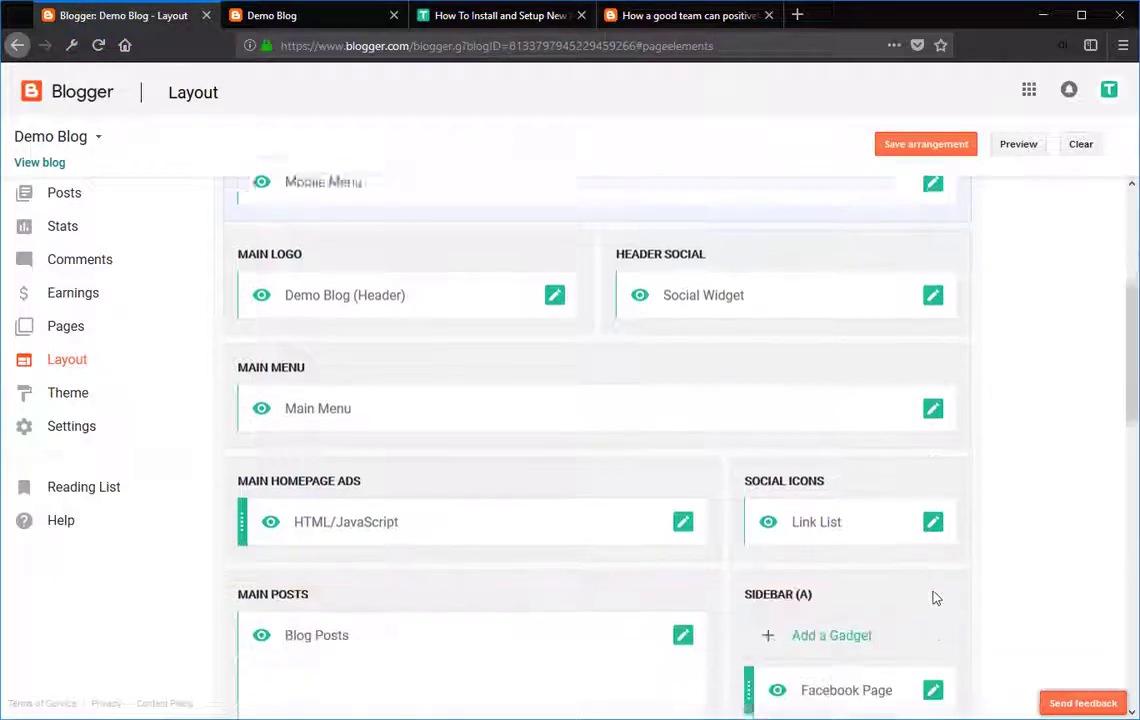
pyautogui.click(933, 658)
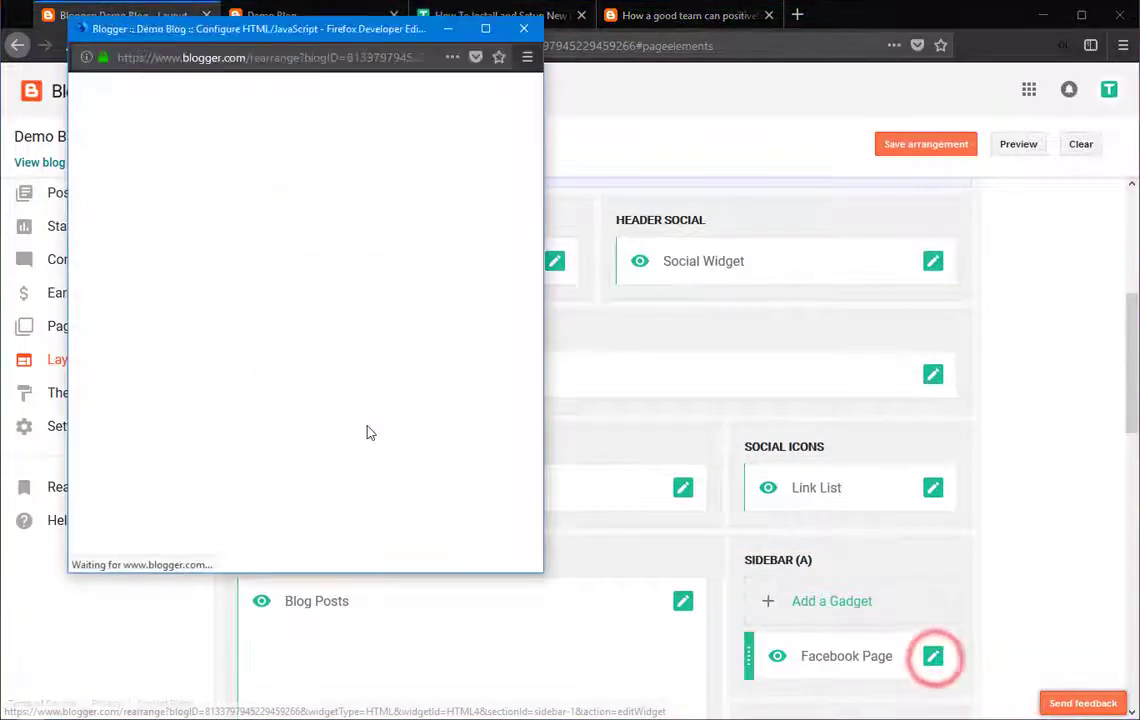
pyautogui.click(265, 546)
pyautogui.click(324, 293)
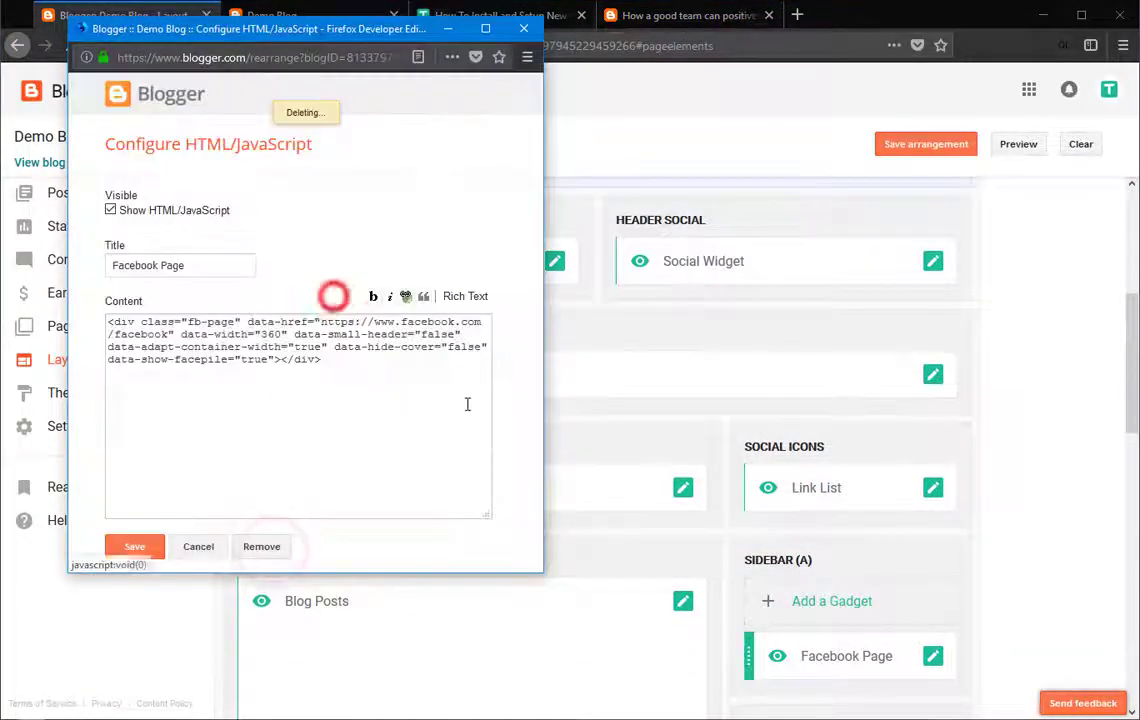
pyautogui.click(283, 15)
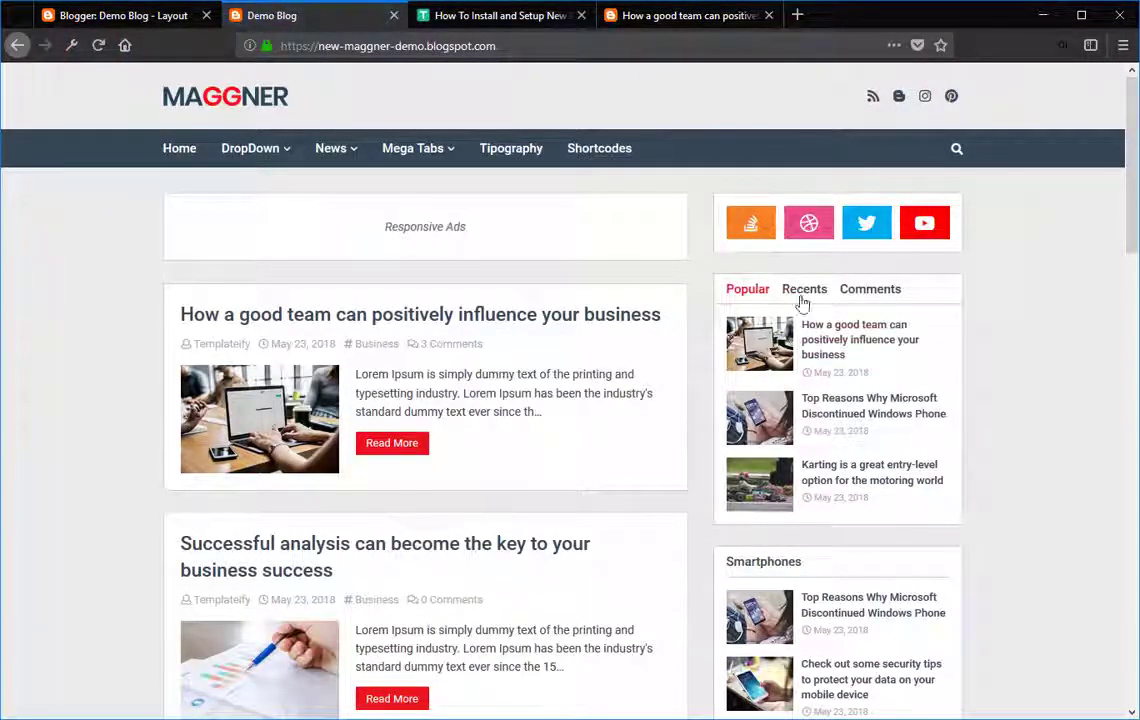
# Find the Instagram Widget section in the setup guide and copy its getInstagram shortcode structure.
pyautogui.click(530, 15)
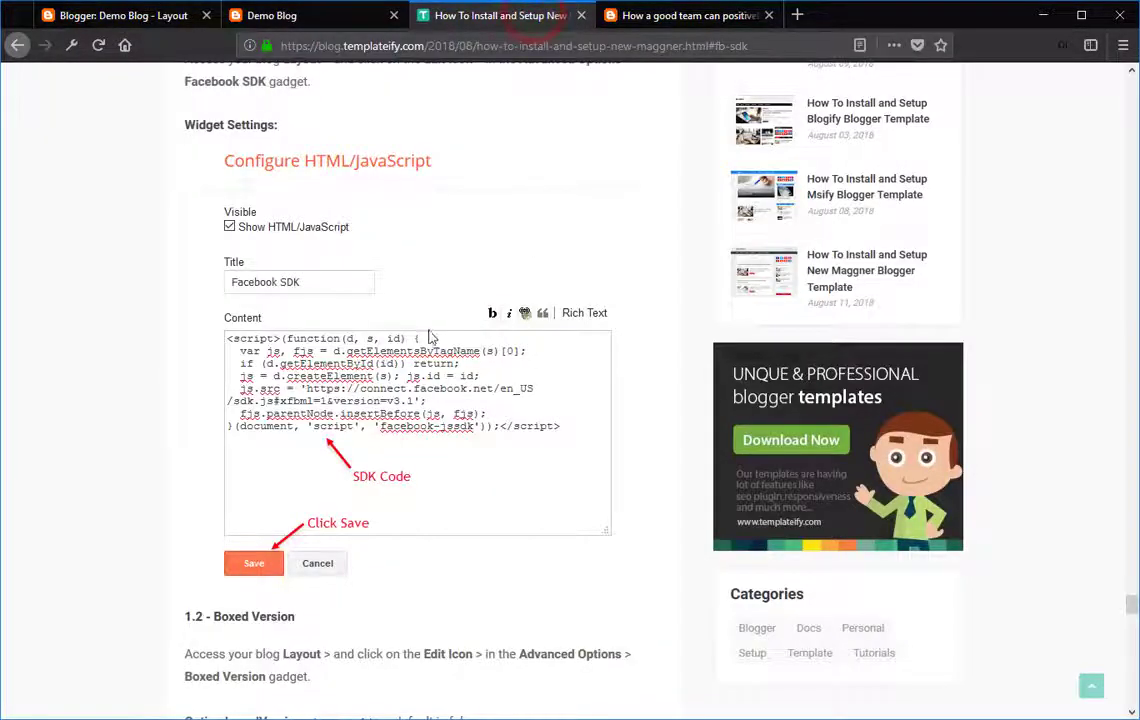
pyautogui.scroll(-3, 430, 338)
pyautogui.scroll(10, 421, 340)
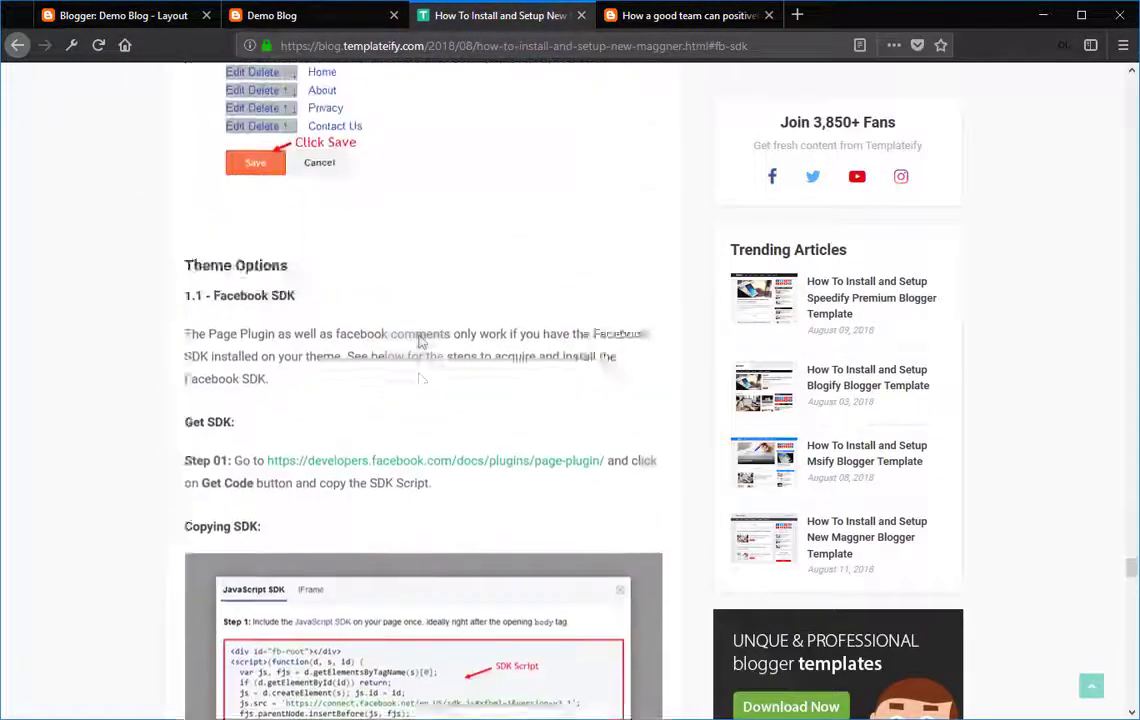
pyautogui.scroll(10, 421, 340)
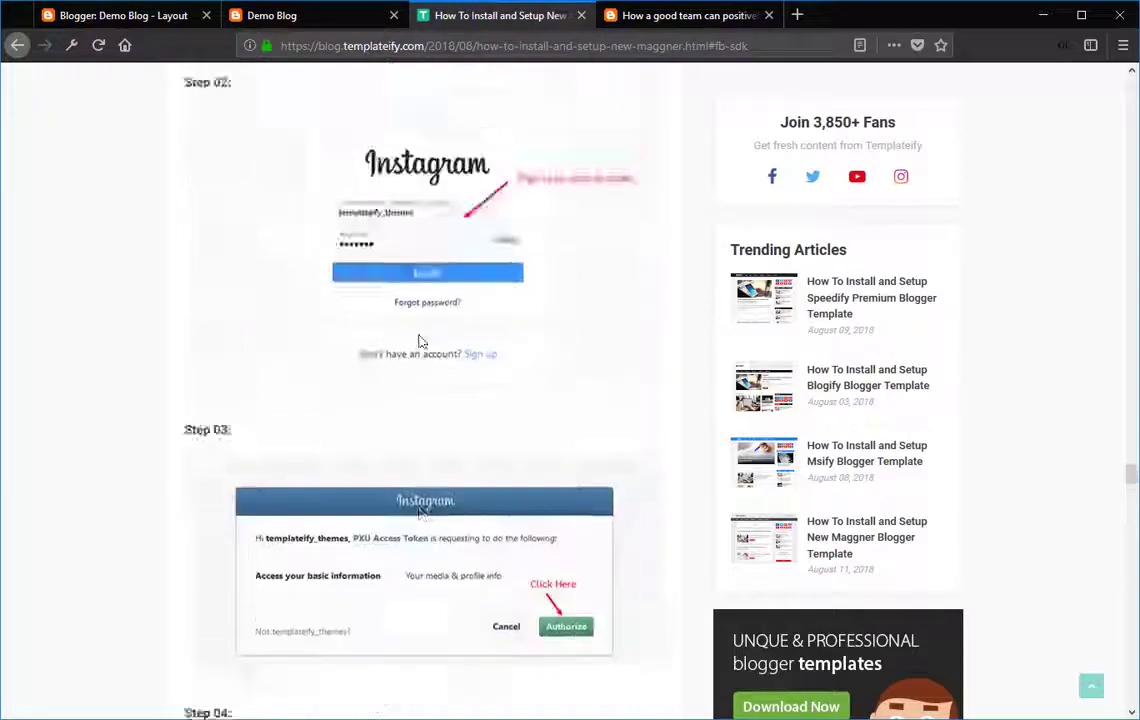
pyautogui.scroll(15, 420, 339)
pyautogui.scroll(-4, 310, 345)
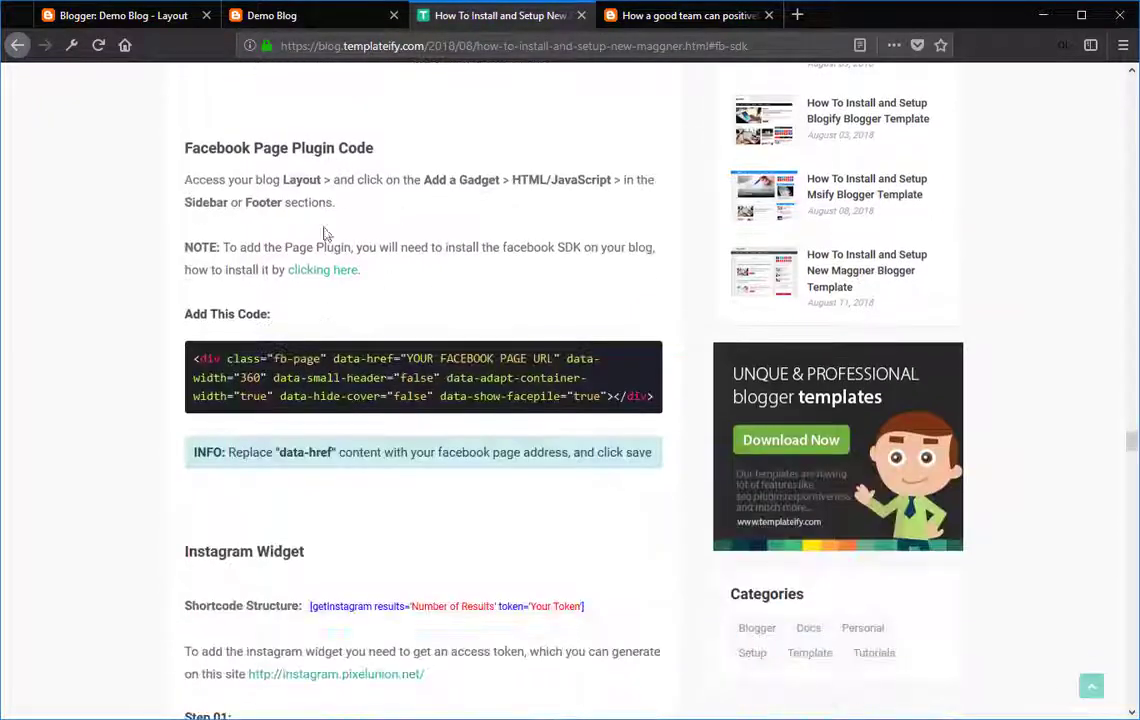
pyautogui.scroll(-3, 173, 290)
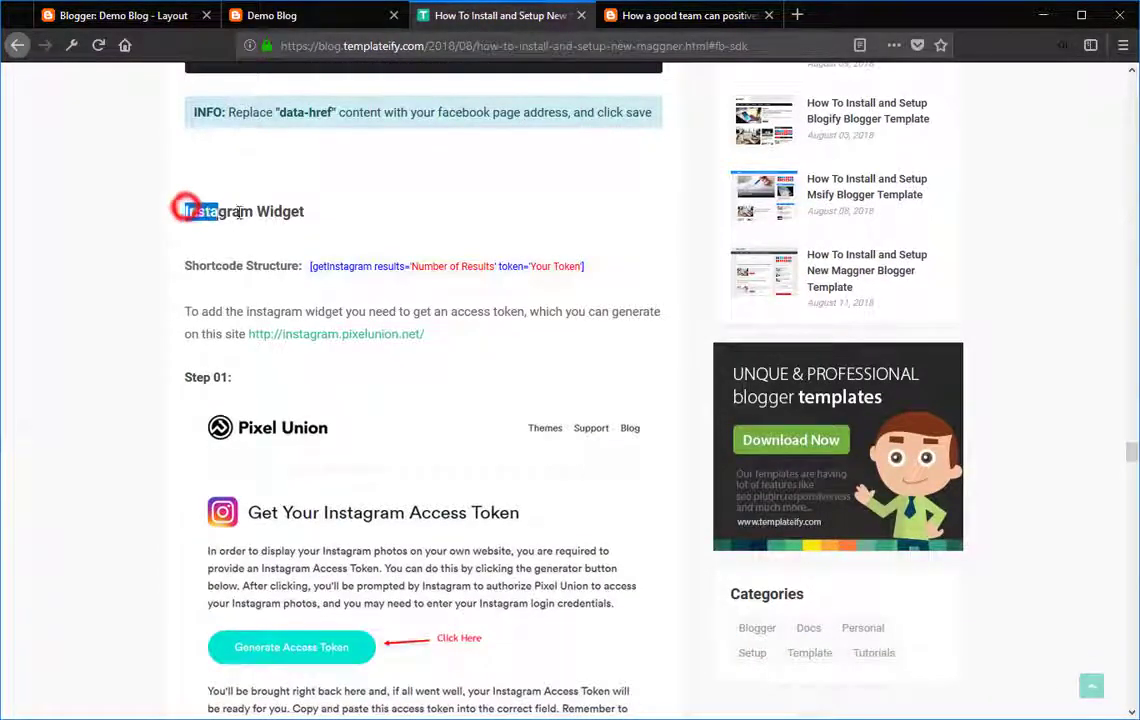
pyautogui.moveTo(240, 212); pyautogui.dragTo(305, 211)
pyautogui.scroll(-2, 322, 126)
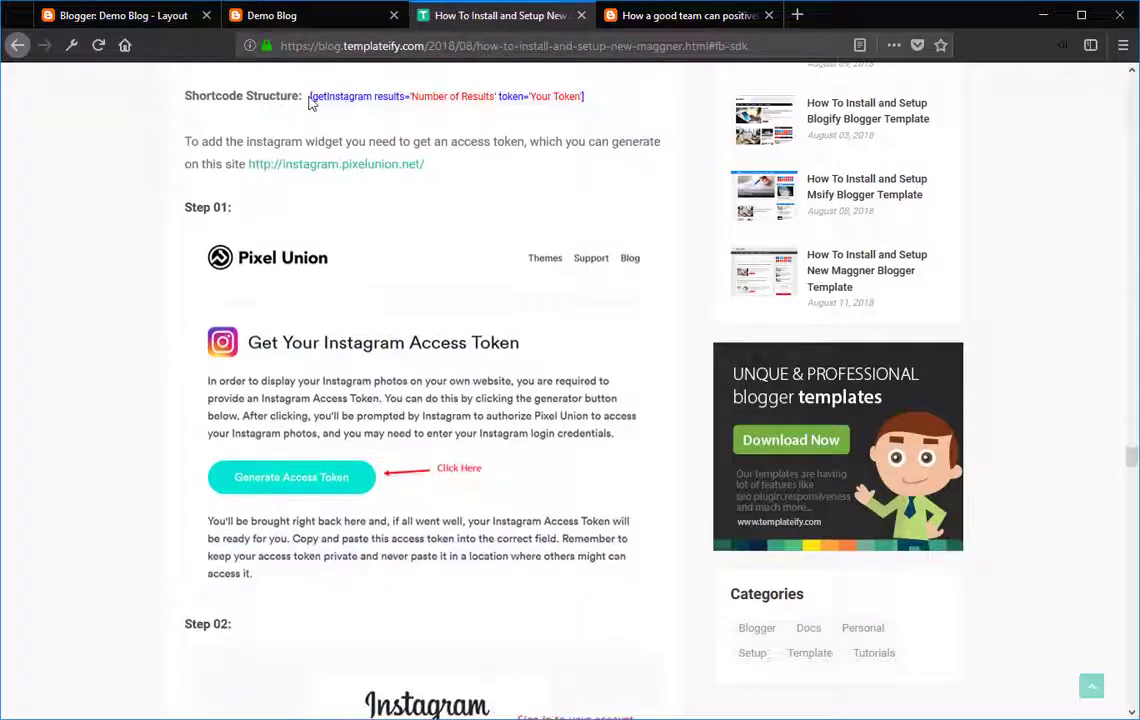
pyautogui.moveTo(409, 113); pyautogui.dragTo(589, 108)
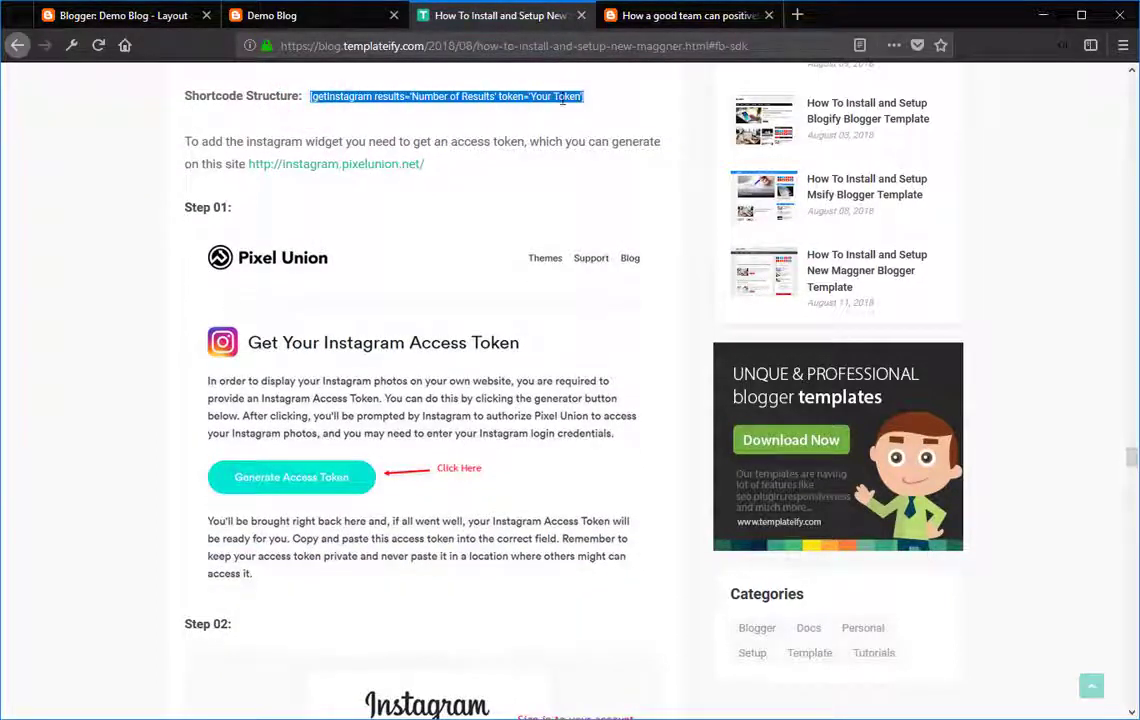
pyautogui.rightClick(553, 98)
pyautogui.click(585, 110)
# Read the guide's steps for generating an Instagram access token and the Instagram widget settings.
pyautogui.scroll(-2, 310, 250)
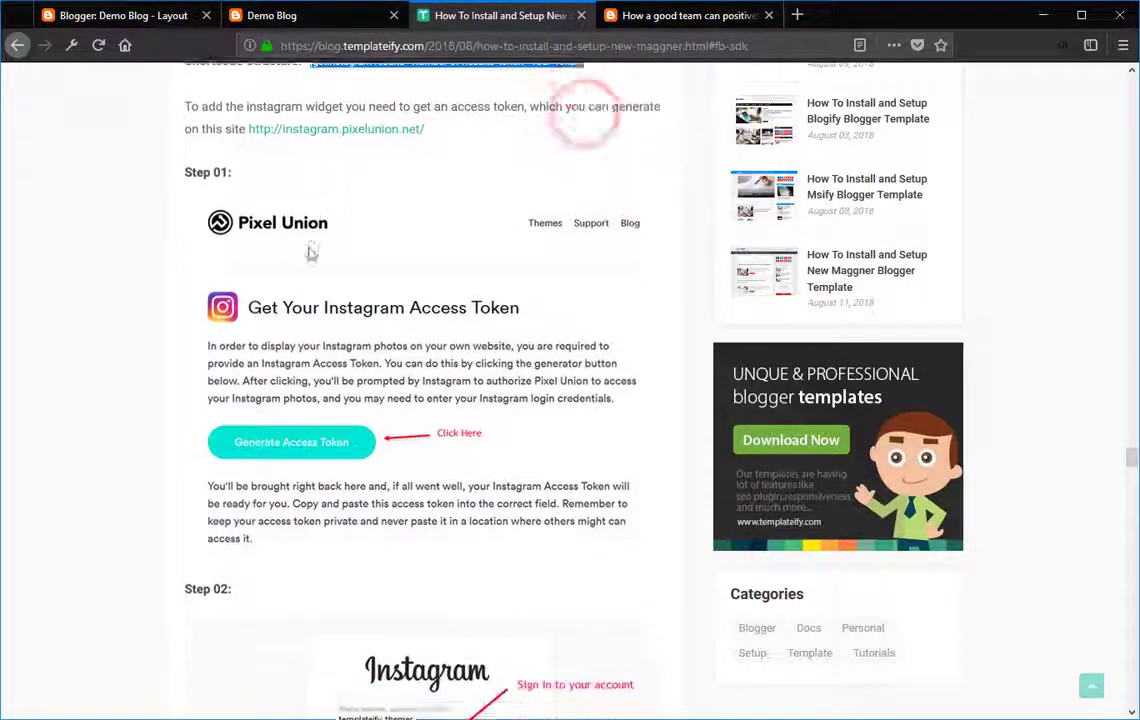
pyautogui.scroll(-3, 300, 330)
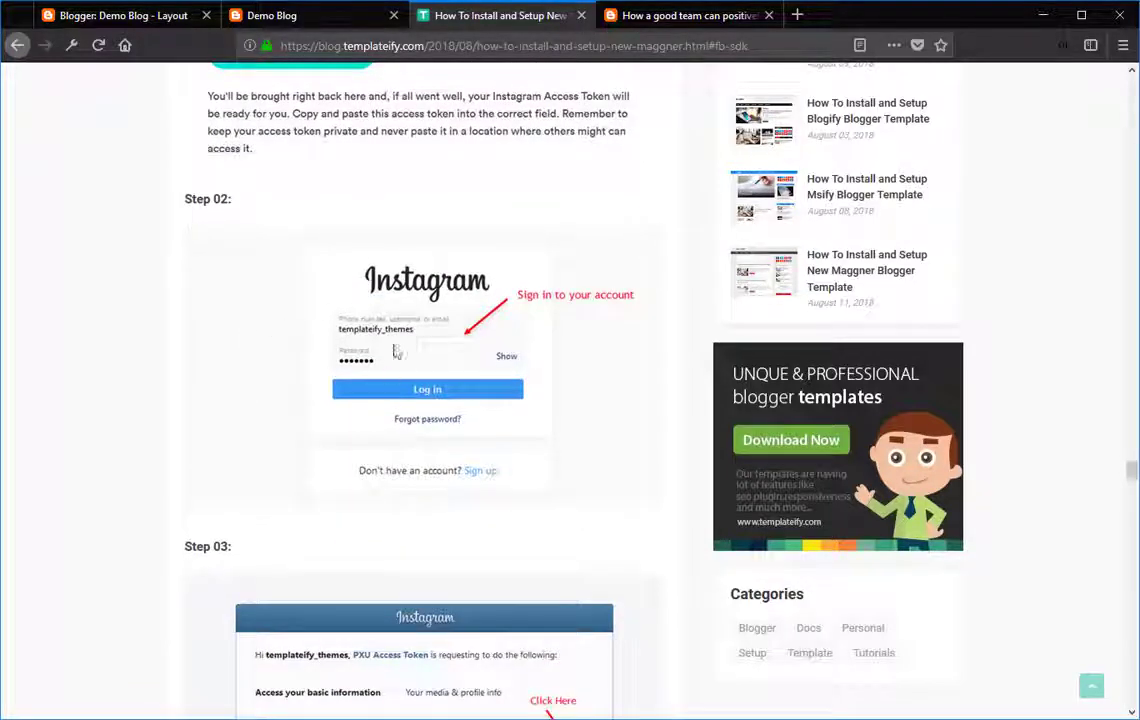
pyautogui.scroll(-2, 250, 345)
pyautogui.scroll(-2, 360, 360)
pyautogui.scroll(-6, 272, 358)
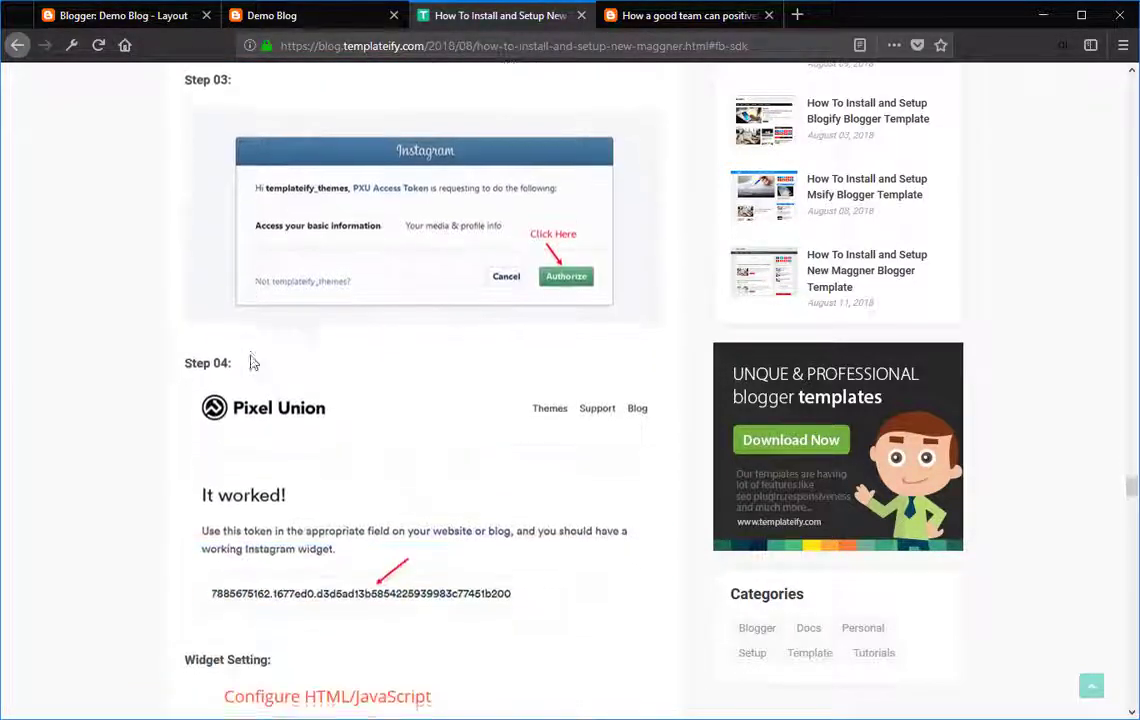
pyautogui.scroll(-1, 185, 421)
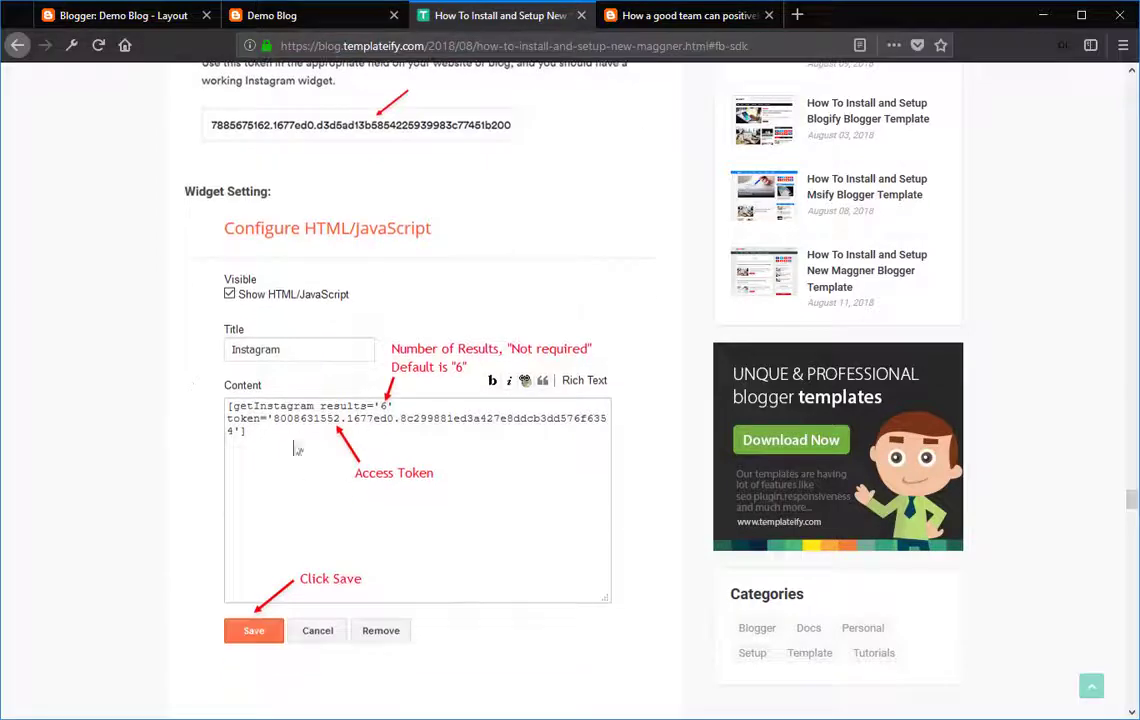
# Add an HTML/JavaScript gadget to the blog layout's Sidebar (A) section and title it Instagram.
pyautogui.click(97, 18)
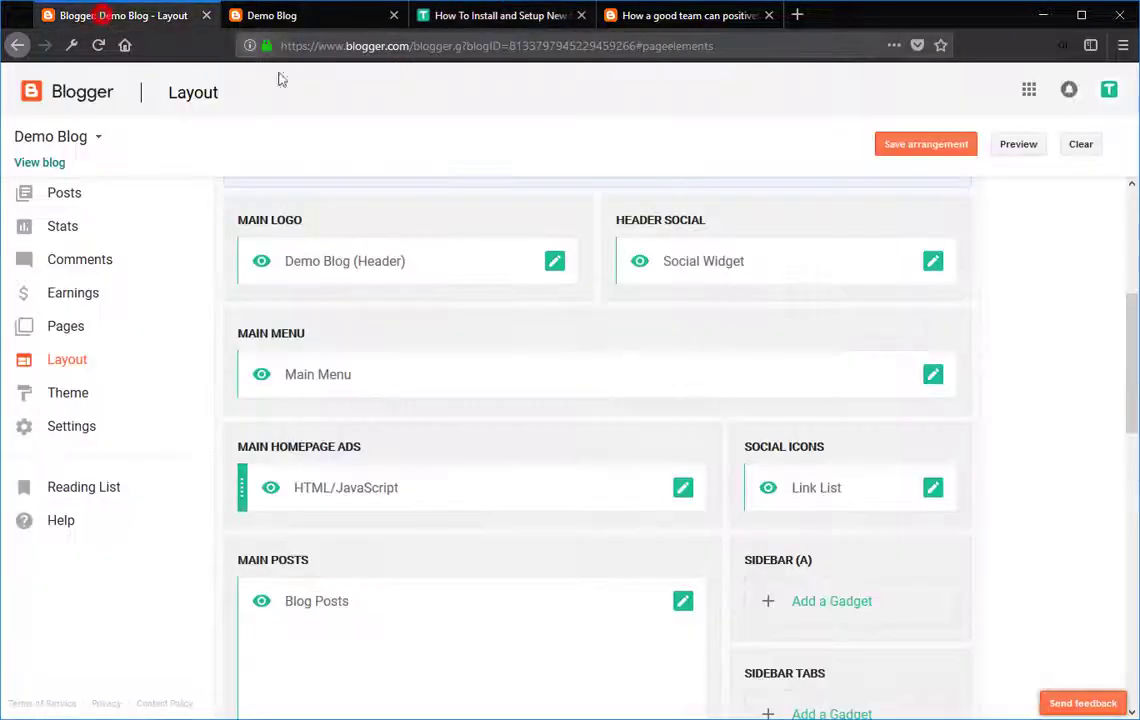
pyautogui.click(800, 603)
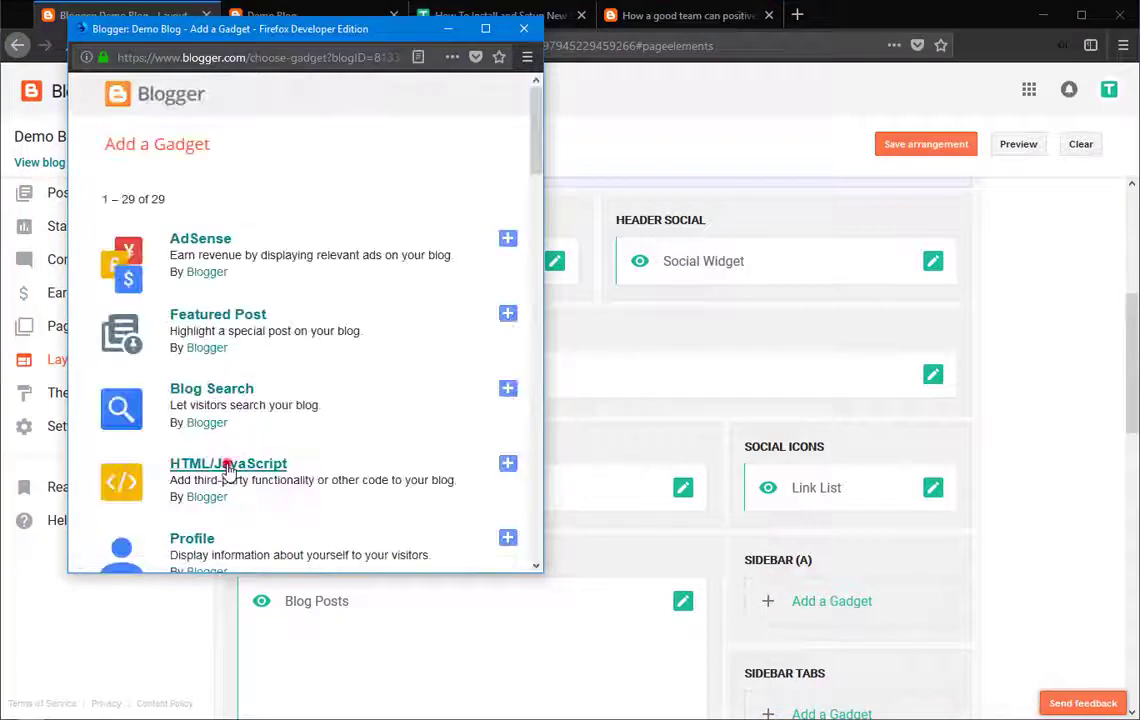
pyautogui.click(224, 468)
pyautogui.click(204, 266)
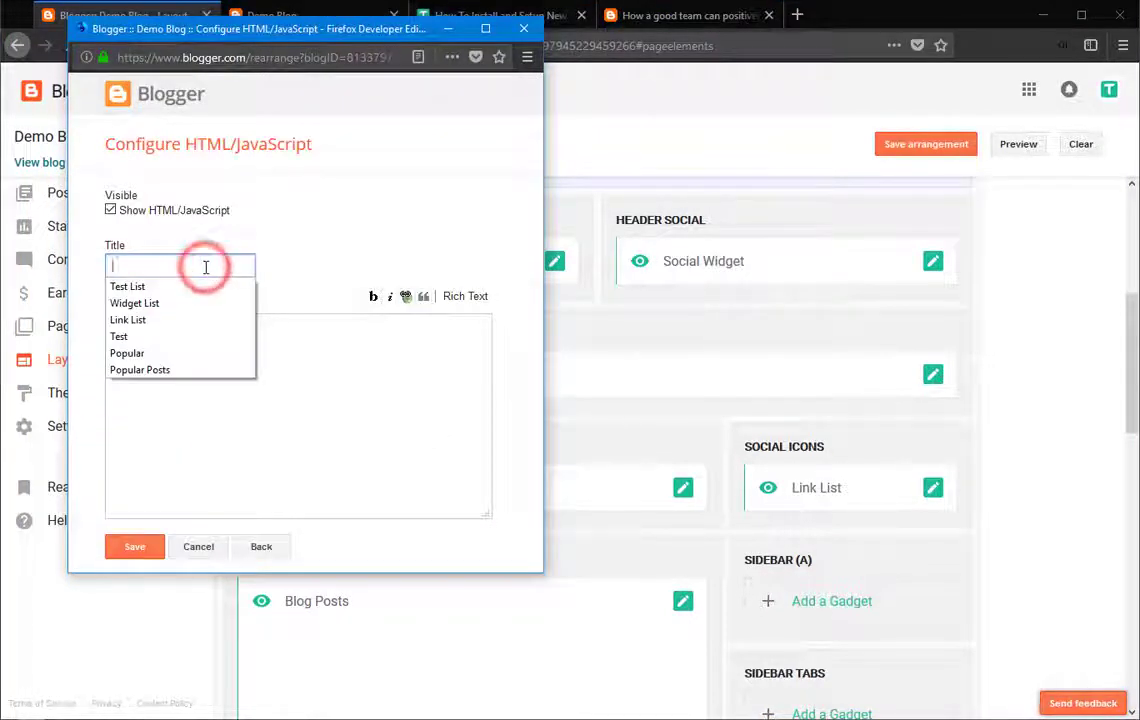
pyautogui.write('li')
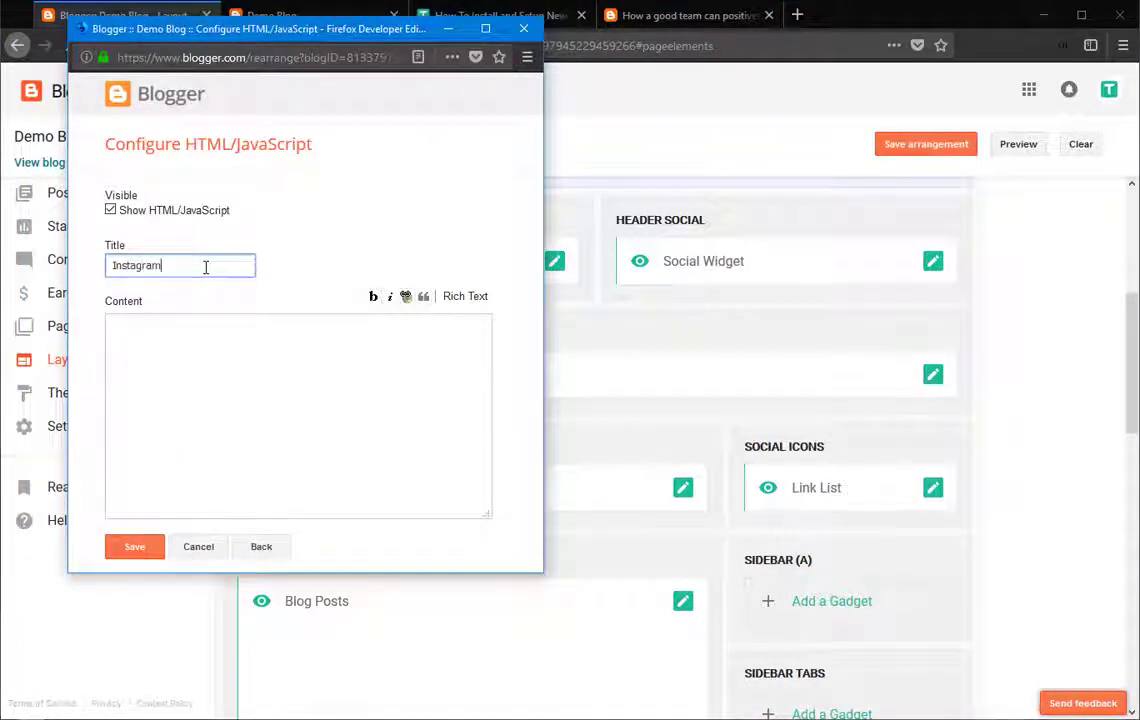
# Paste the getInstagram shortcode into the gadget's content and set the number of results to 6.
pyautogui.click(182, 357)
pyautogui.rightClick(183, 356)
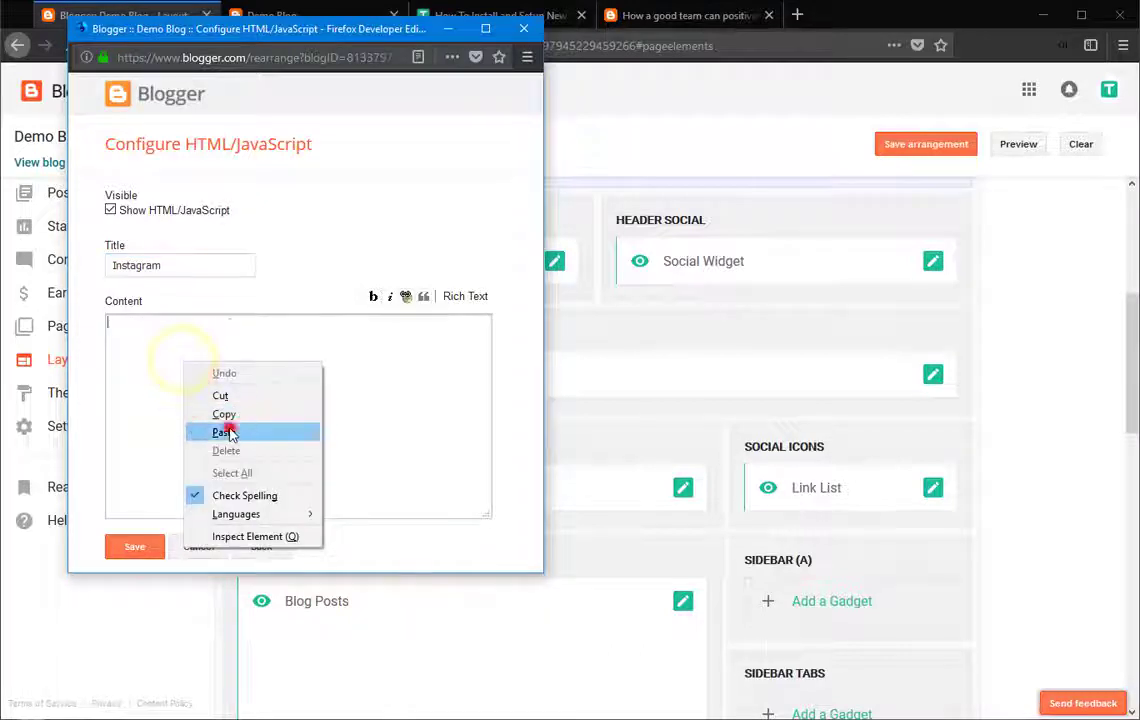
pyautogui.click(228, 431)
pyautogui.moveTo(261, 322); pyautogui.dragTo(374, 322)
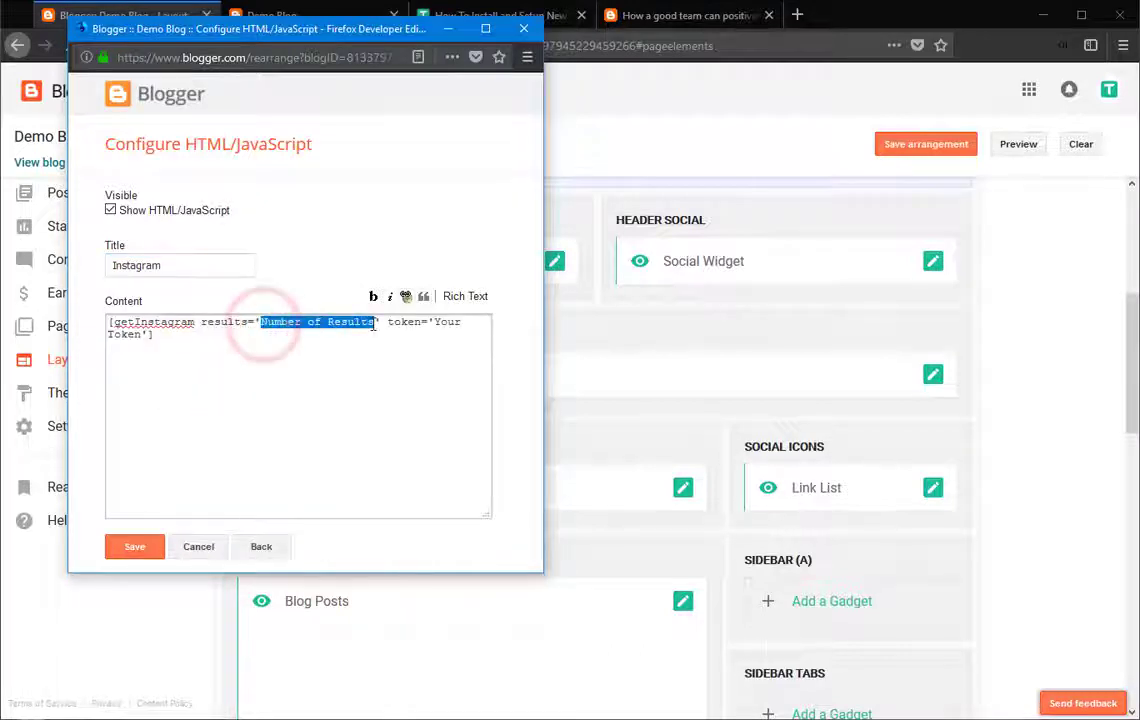
pyautogui.write('6')
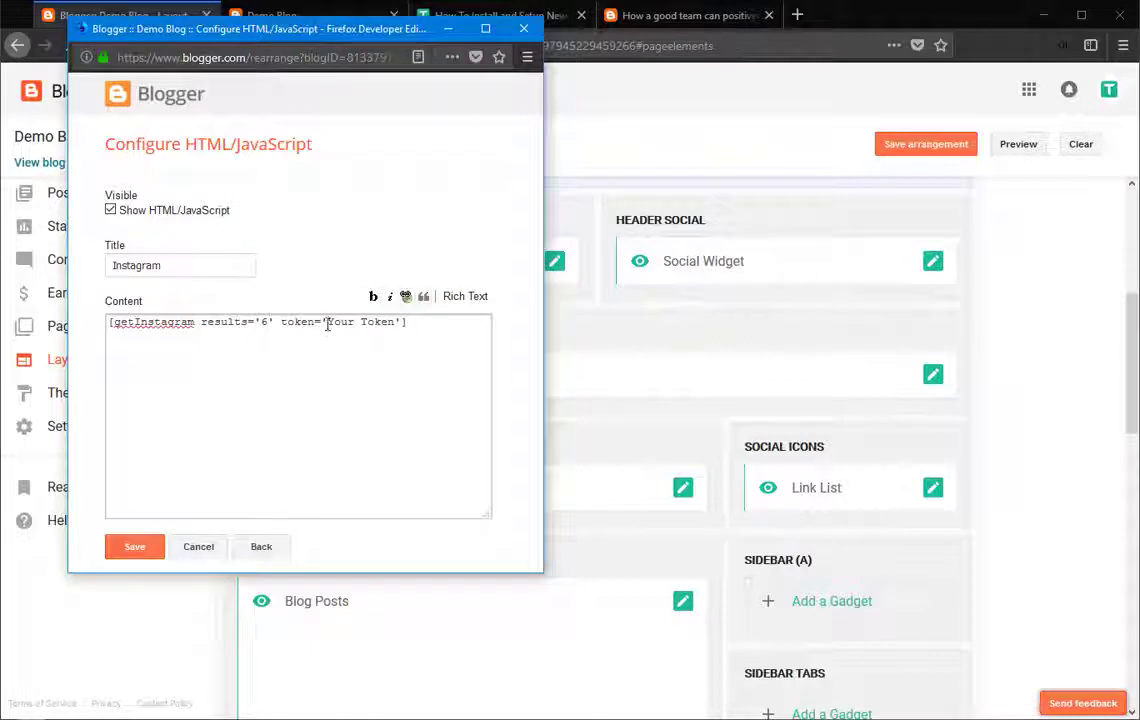
# Select the shortcode's Your Token placeholder and copy the Demo access token from the Instagram Token file in the Maggner_Premium_Version folder.
pyautogui.moveTo(386, 319); pyautogui.dragTo(393, 320)
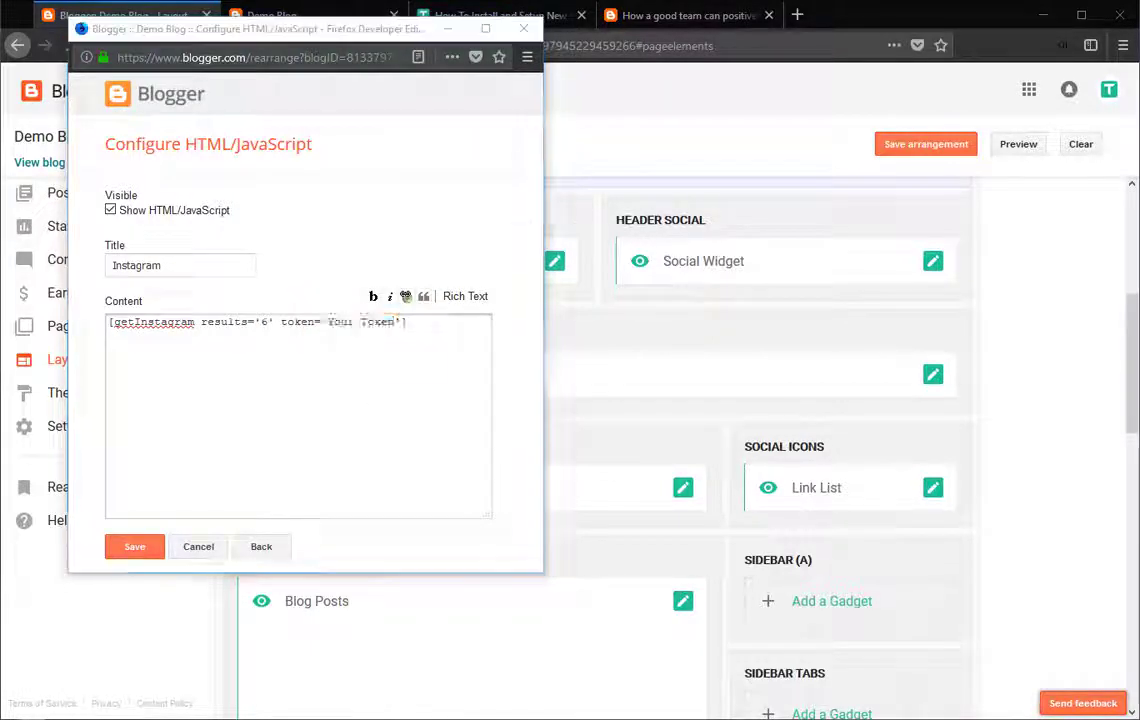
pyautogui.hotkey('alt', 'Tab')
pyautogui.click(389, 231)
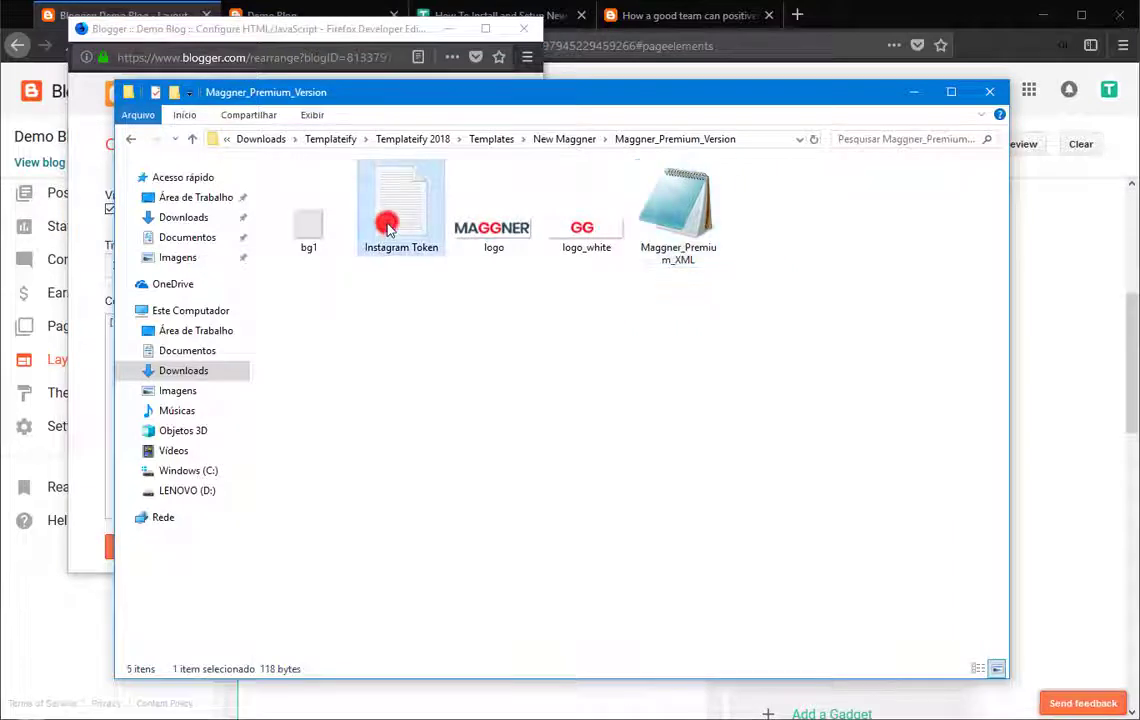
pyautogui.doubleClick(405, 248)
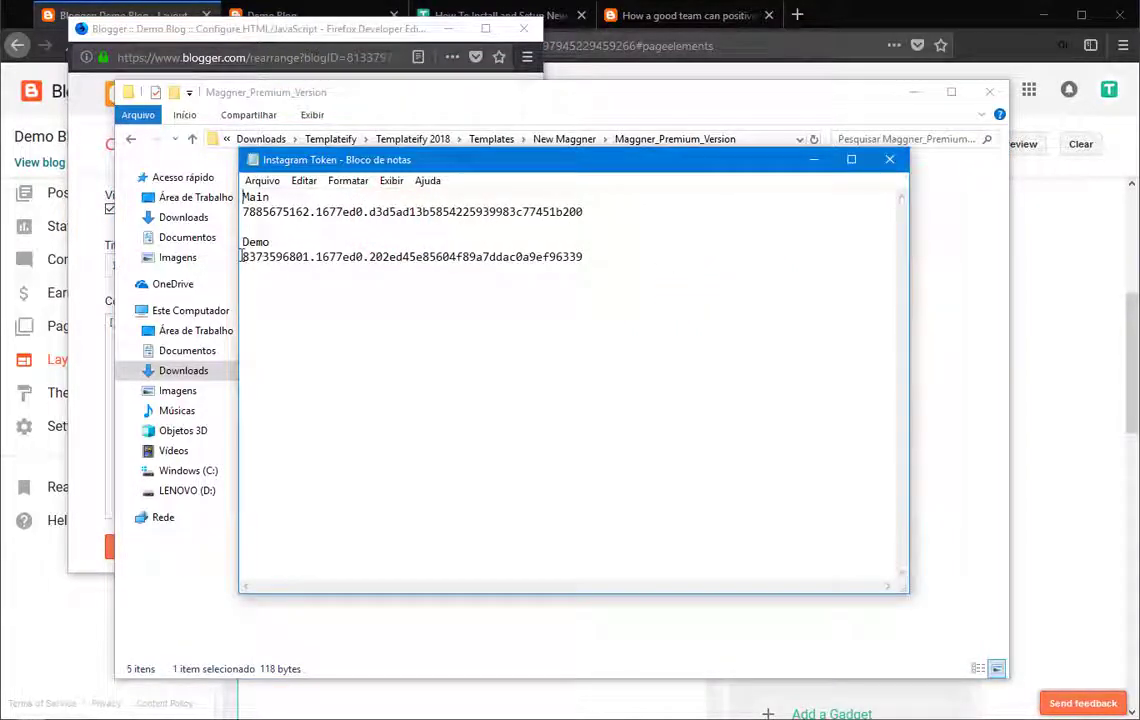
pyautogui.moveTo(241, 256); pyautogui.dragTo(583, 257)
pyautogui.rightClick(567, 258)
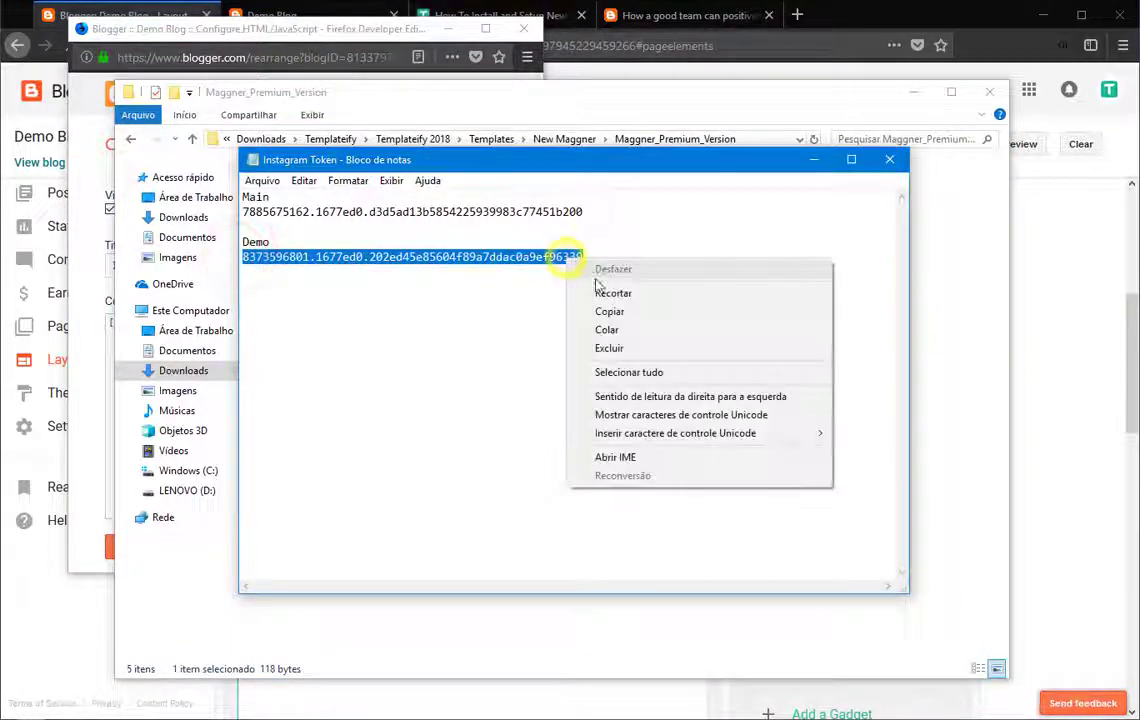
pyautogui.click(598, 313)
pyautogui.click(886, 159)
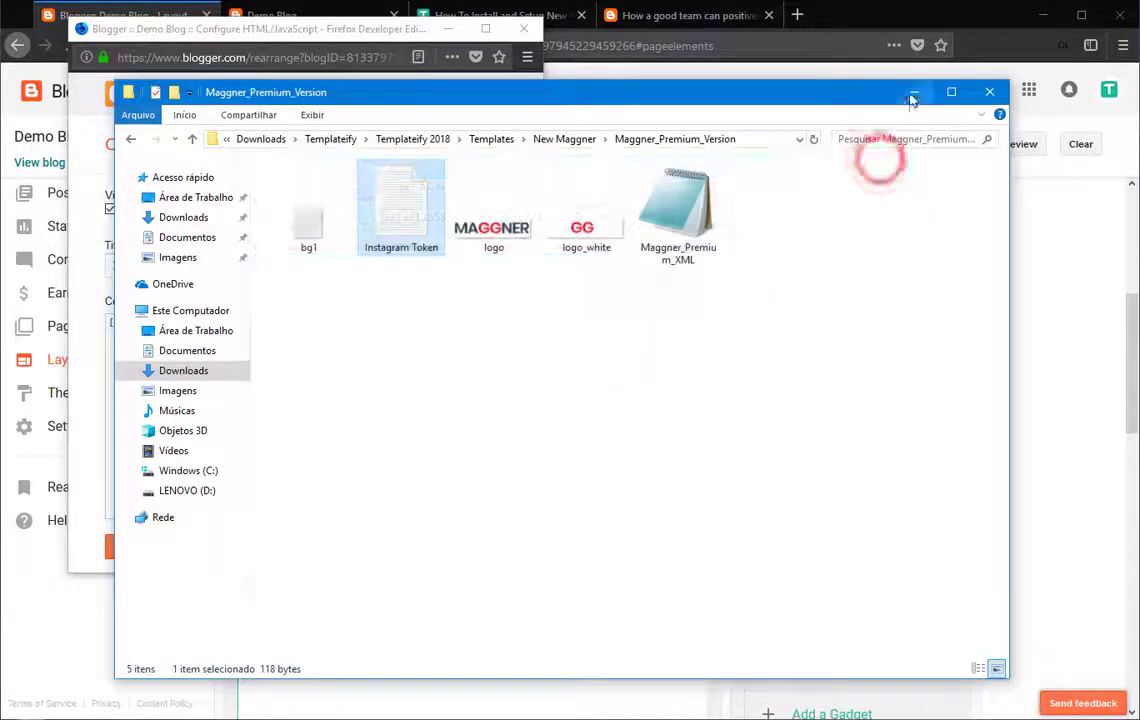
pyautogui.click(912, 91)
# Replace the Your Token placeholder with the copied access token, save the Instagram gadget and reload the blog's home page.
pyautogui.rightClick(383, 322)
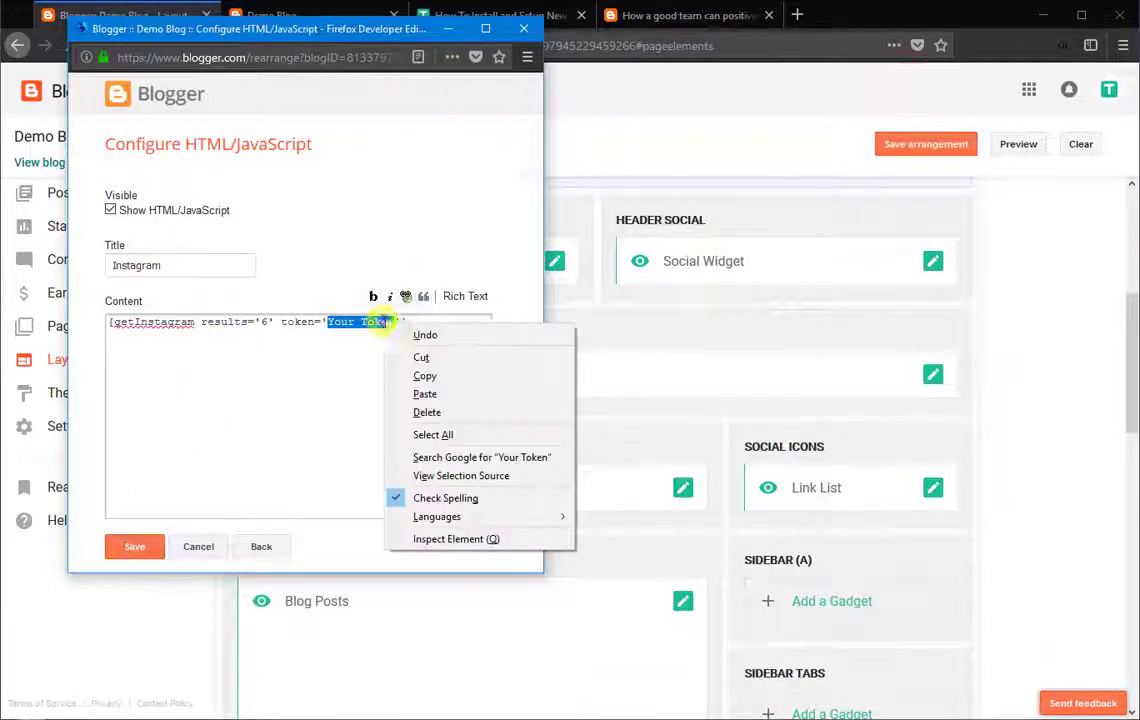
pyautogui.click(433, 394)
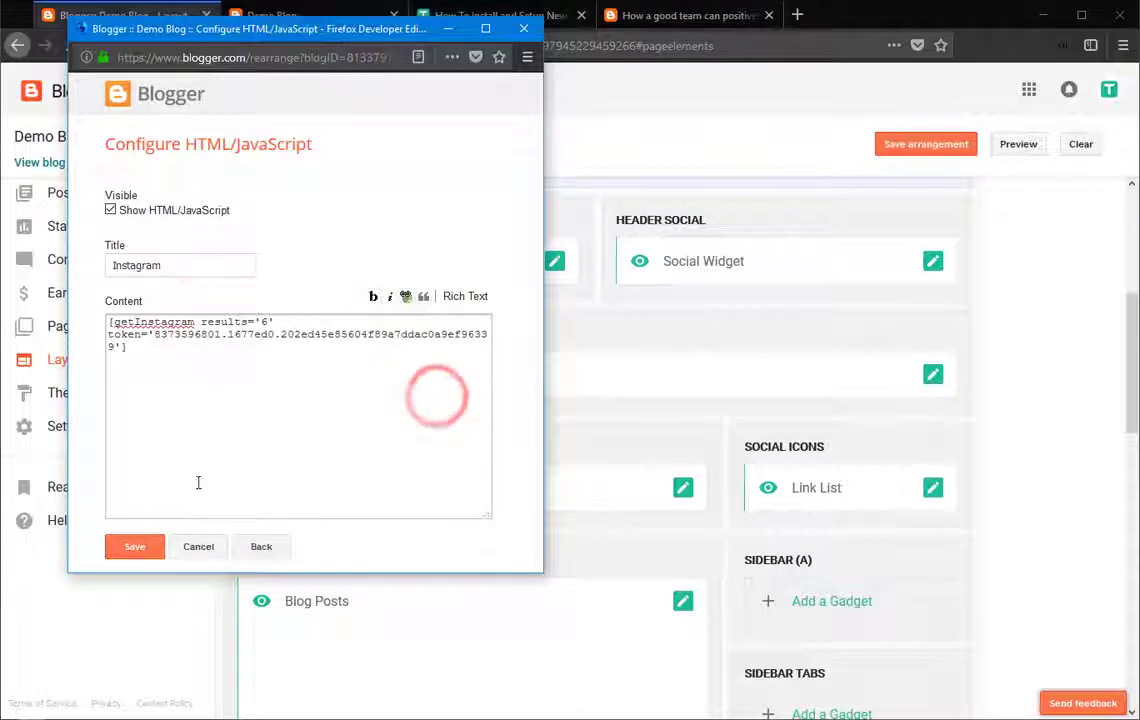
pyautogui.click(133, 547)
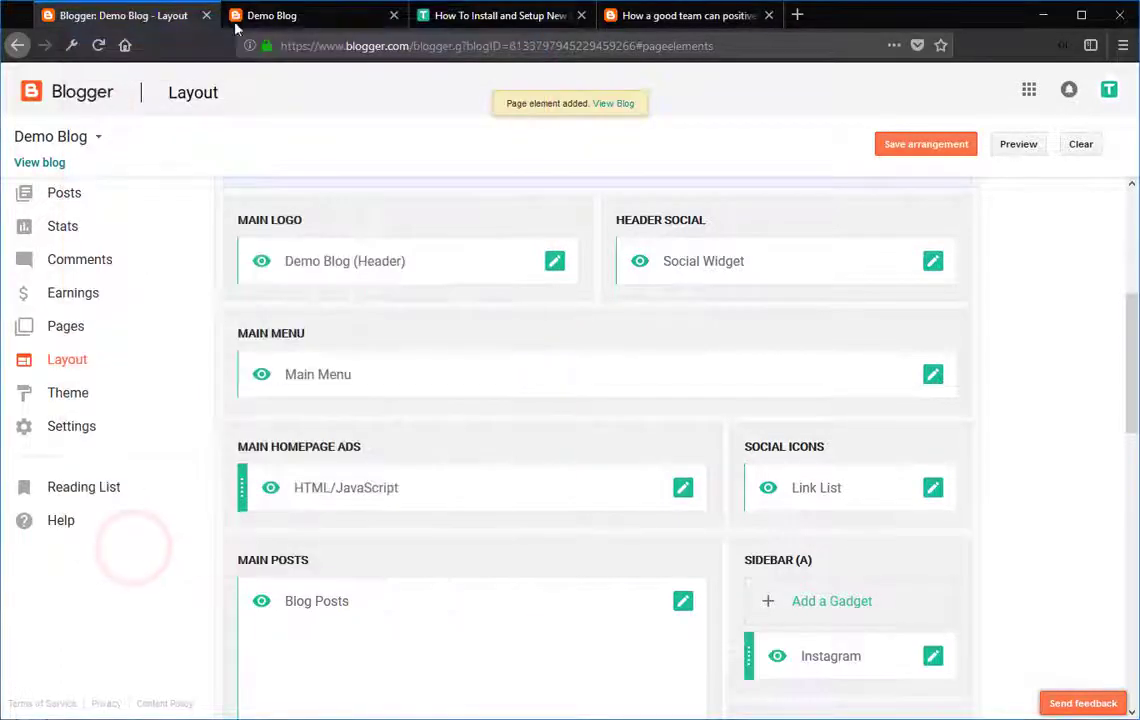
pyautogui.click(270, 15)
pyautogui.click(97, 48)
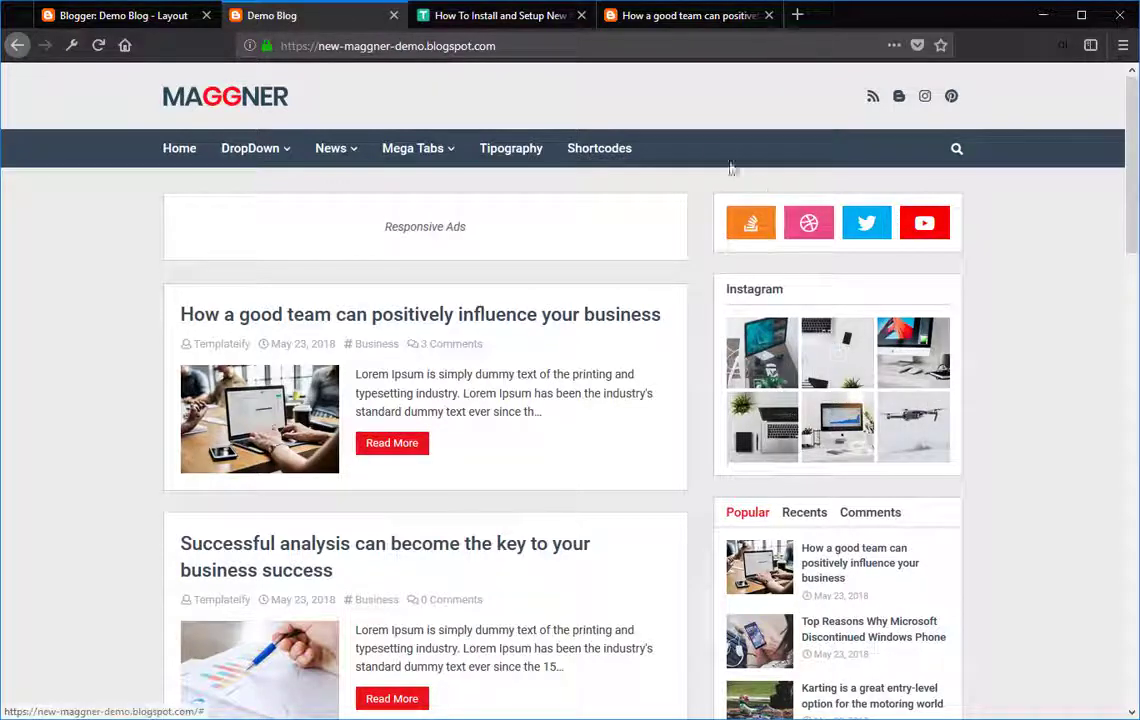
# Read the guide's Sidebar Widget Style section, covering the no-style title shortcode, widget settings and final result.
pyautogui.click(522, 16)
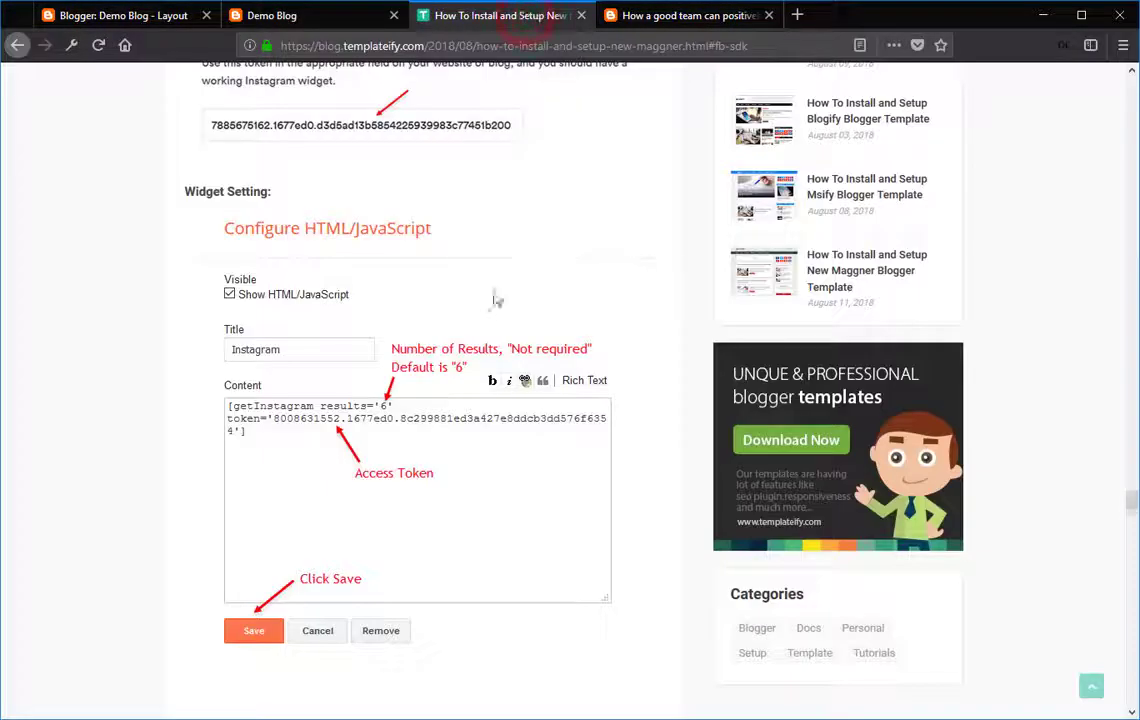
pyautogui.scroll(-6, 497, 301)
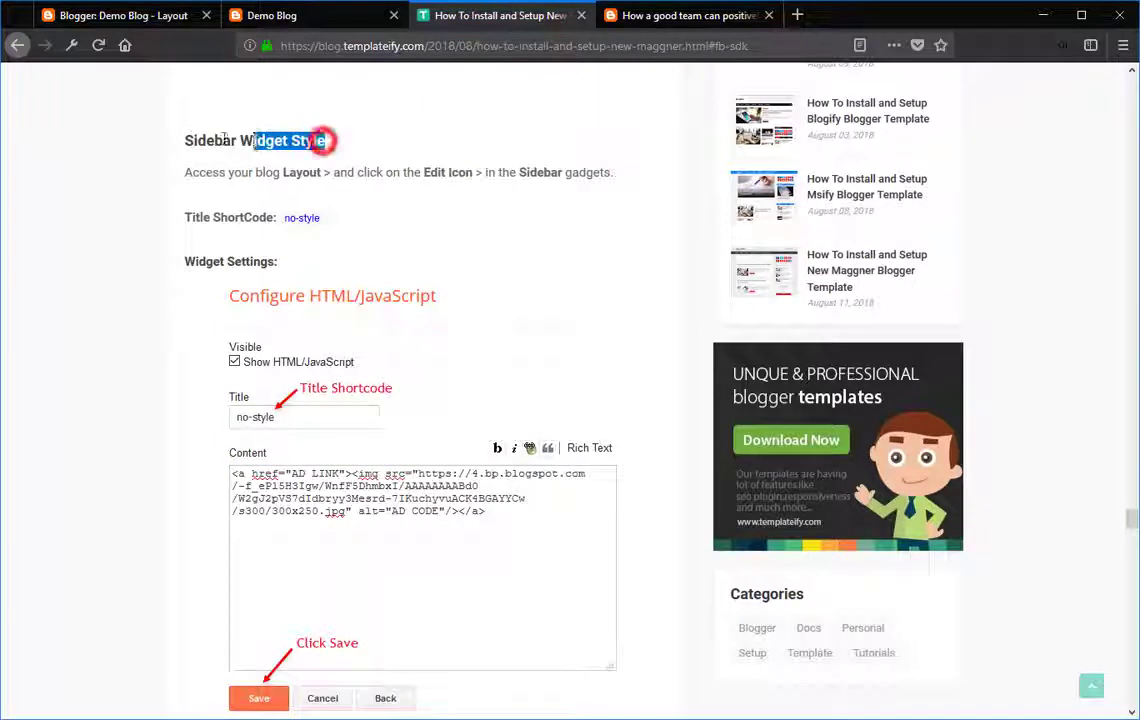
pyautogui.moveTo(225, 138); pyautogui.dragTo(170, 128)
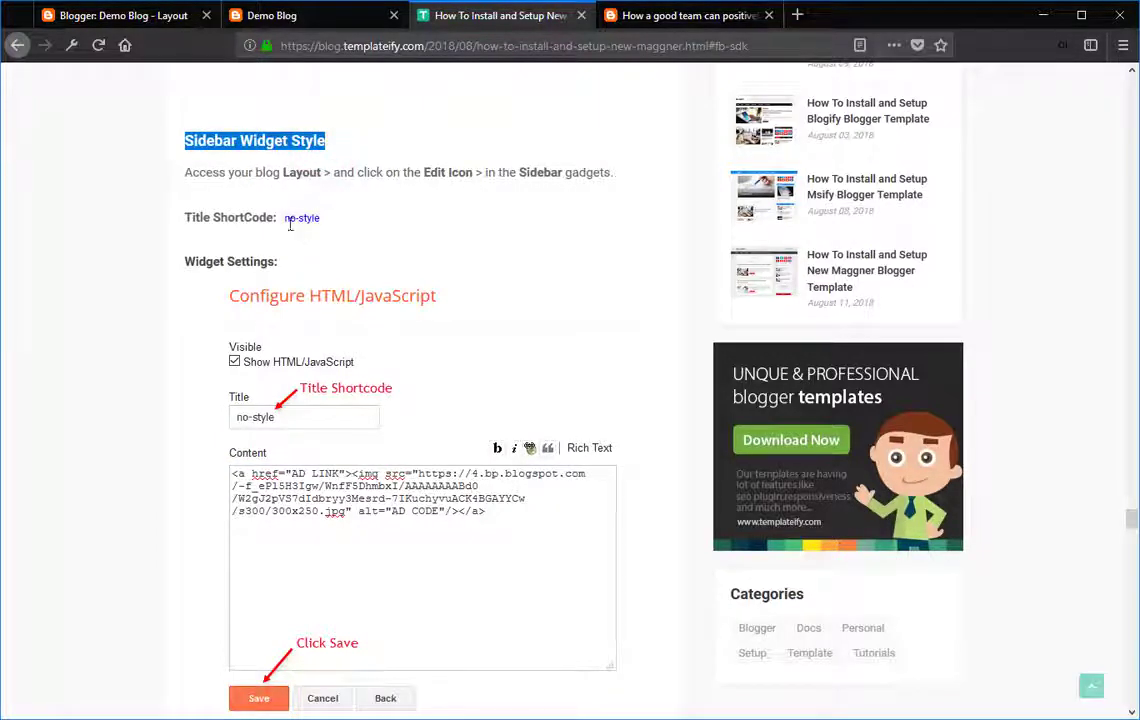
pyautogui.moveTo(281, 218); pyautogui.dragTo(322, 218)
pyautogui.scroll(-5, 407, 311)
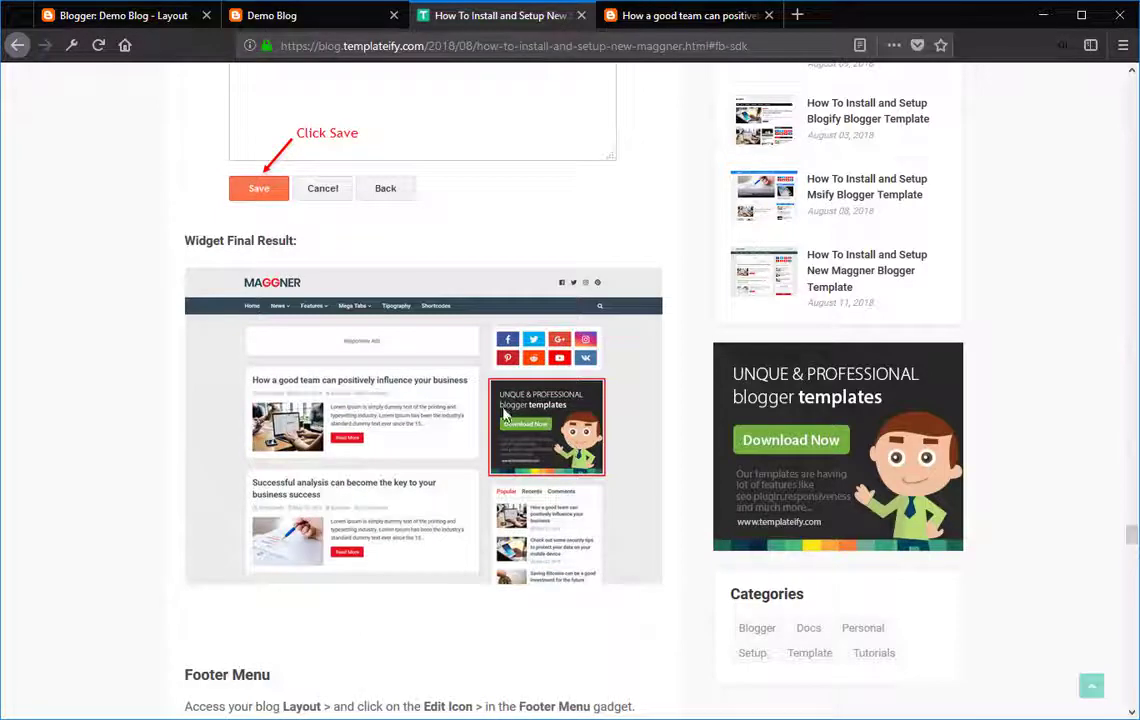
# Copy the image location of the blogger templates banner in the guide's sidebar.
pyautogui.scroll(1, 543, 383)
pyautogui.rightClick(757, 502)
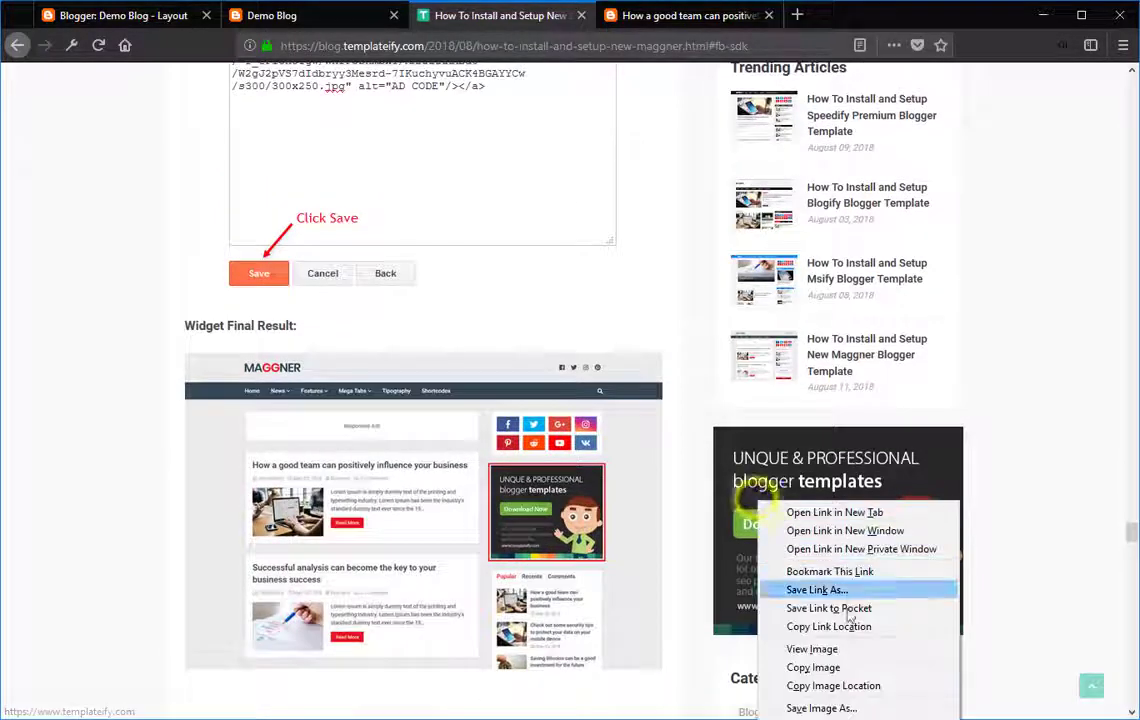
pyautogui.click(836, 686)
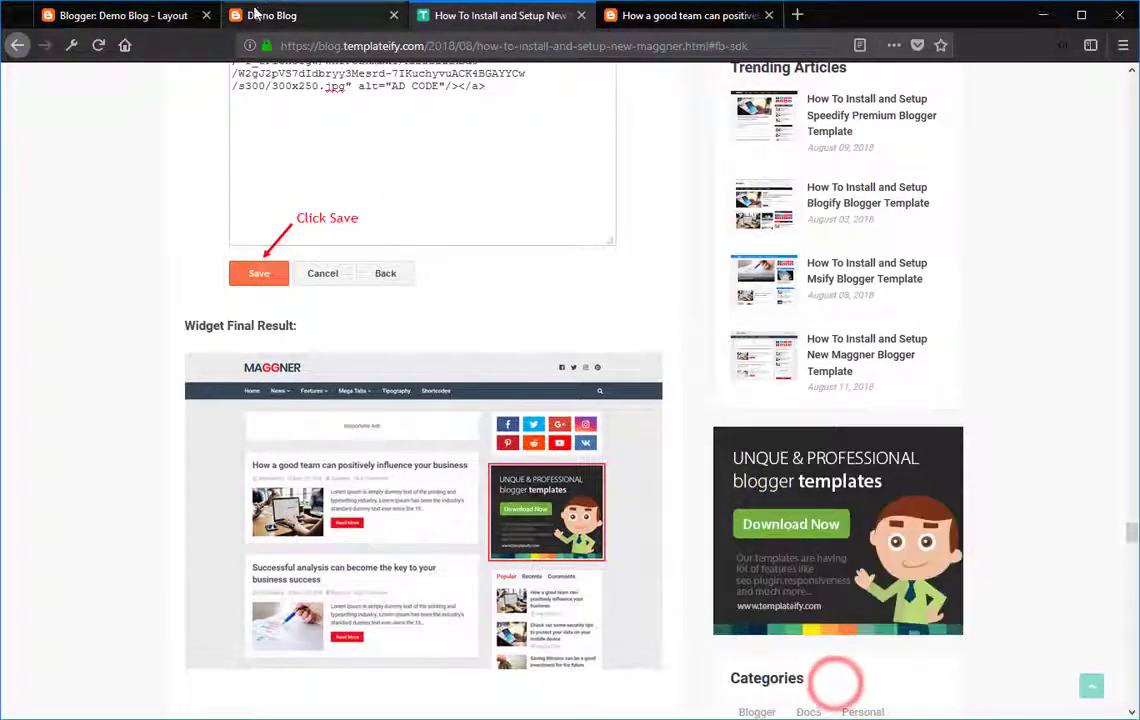
# Remove the Instagram gadget from the Sidebar (A) section of the blog's layout.
pyautogui.click(170, 15)
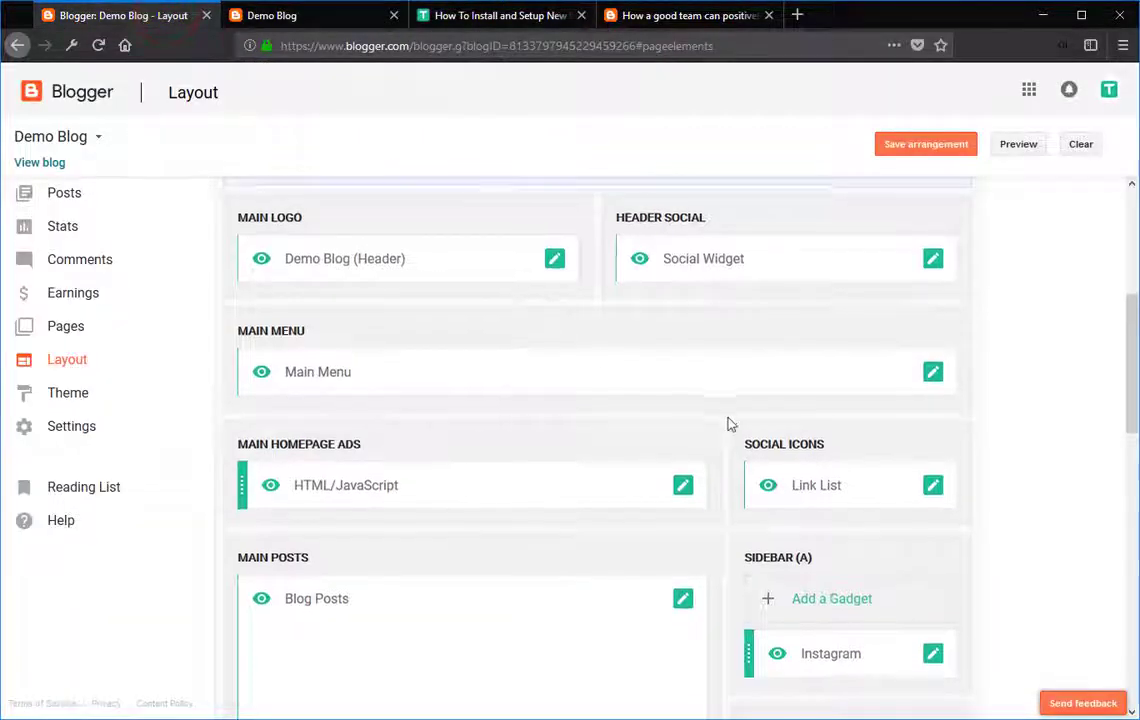
pyautogui.scroll(-3, 850, 431)
pyautogui.click(935, 434)
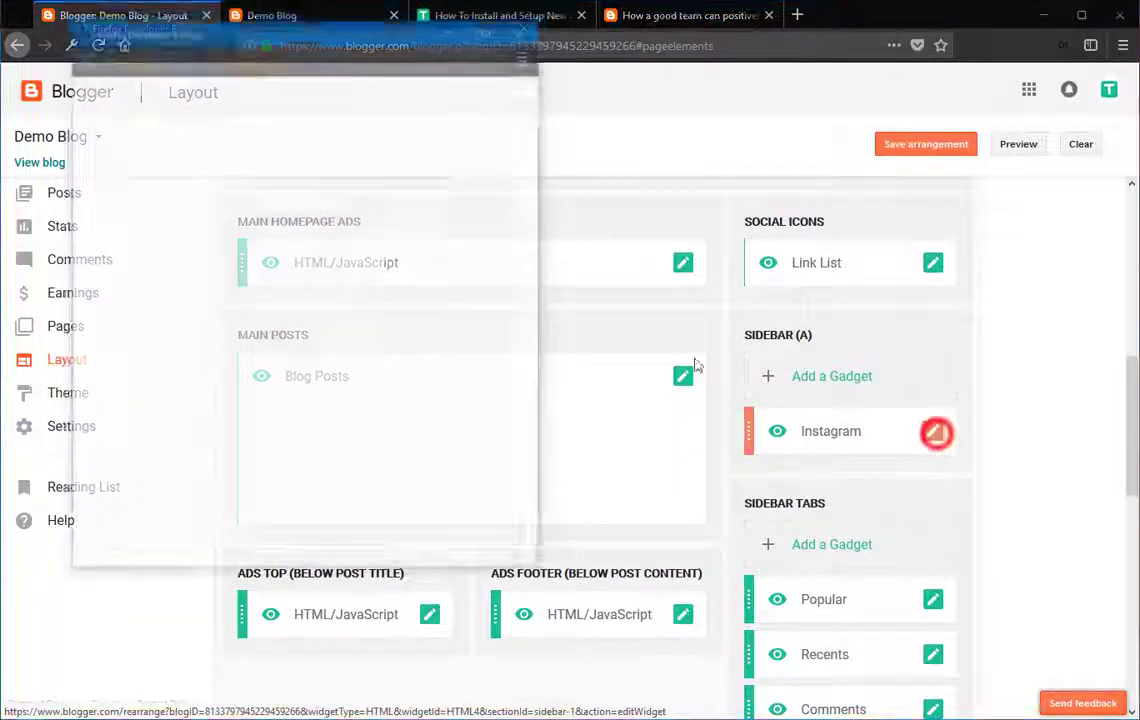
pyautogui.click(261, 547)
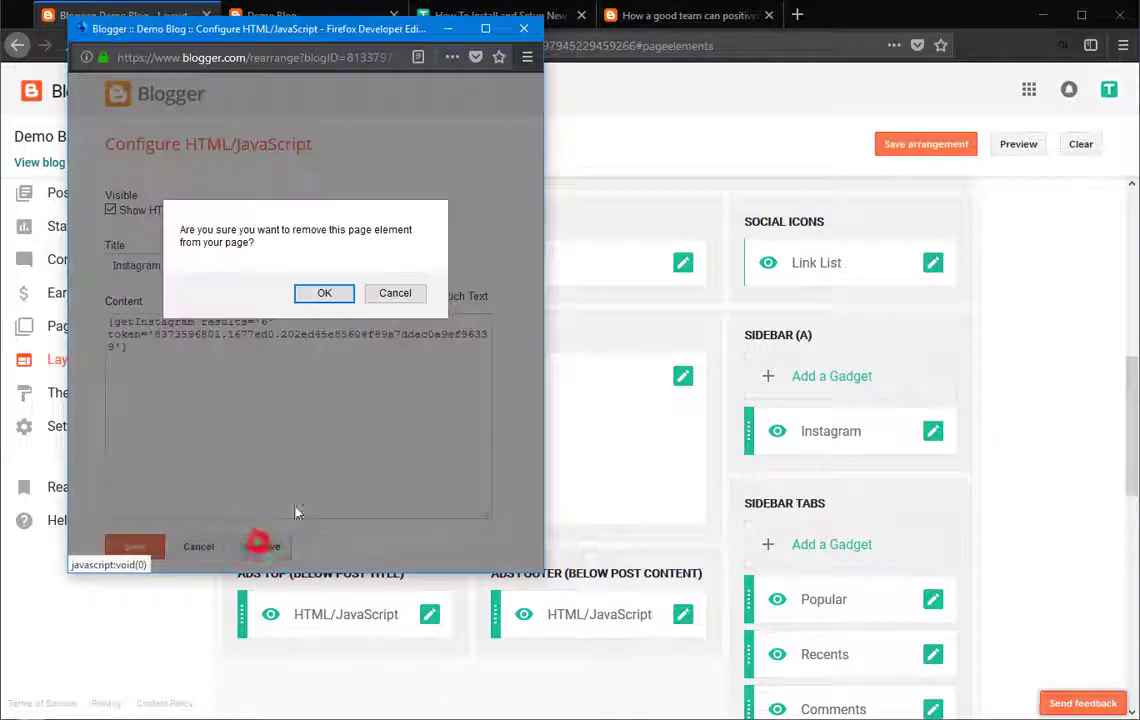
pyautogui.click(312, 296)
# Add an HTML/JavaScript gadget titled My Ads to Sidebar (A), with the copied banner URL in an img tag, save it and reload the blog.
pyautogui.click(832, 380)
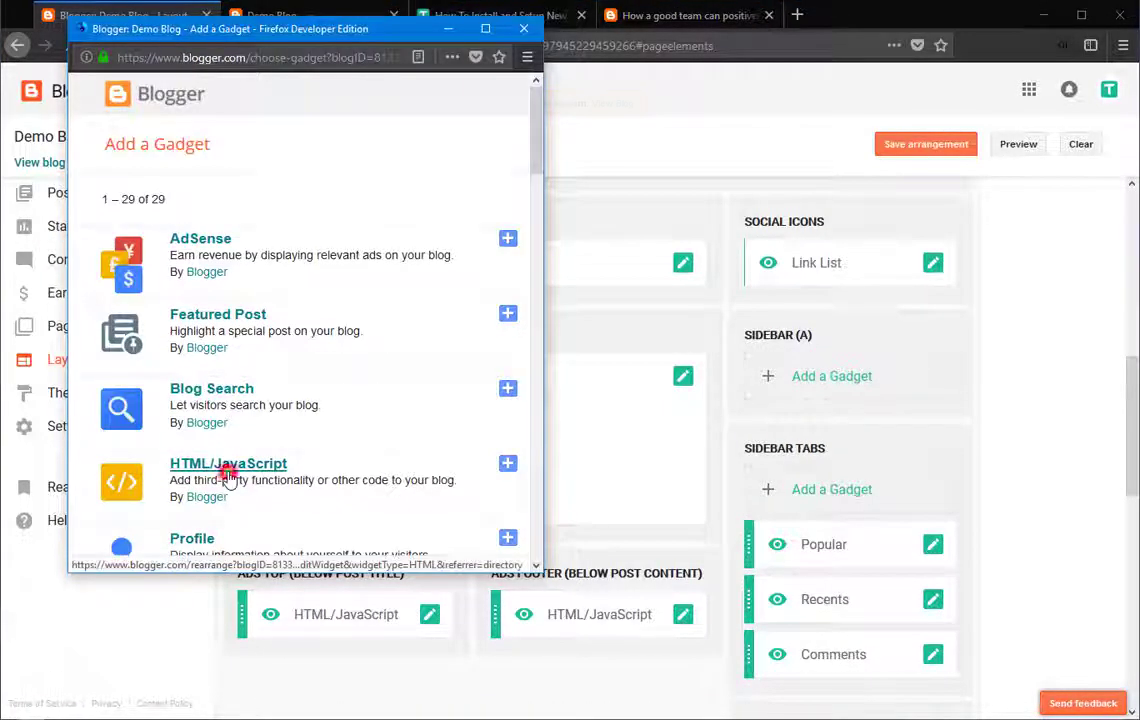
pyautogui.click(228, 466)
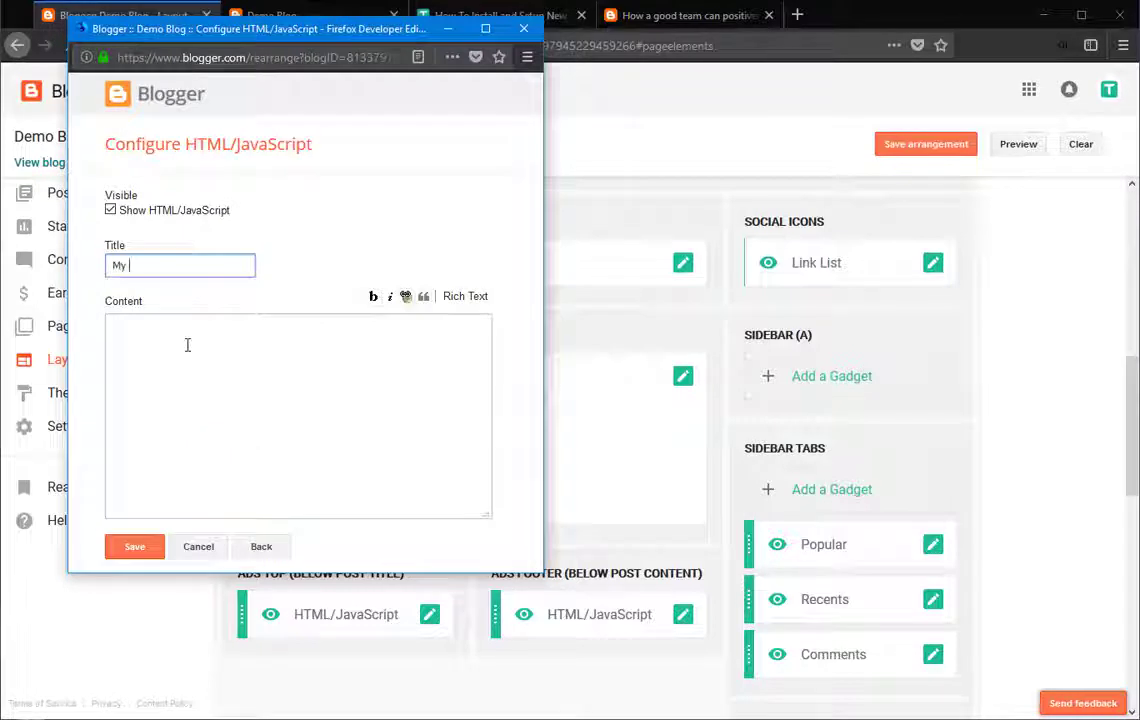
pyautogui.click(187, 345)
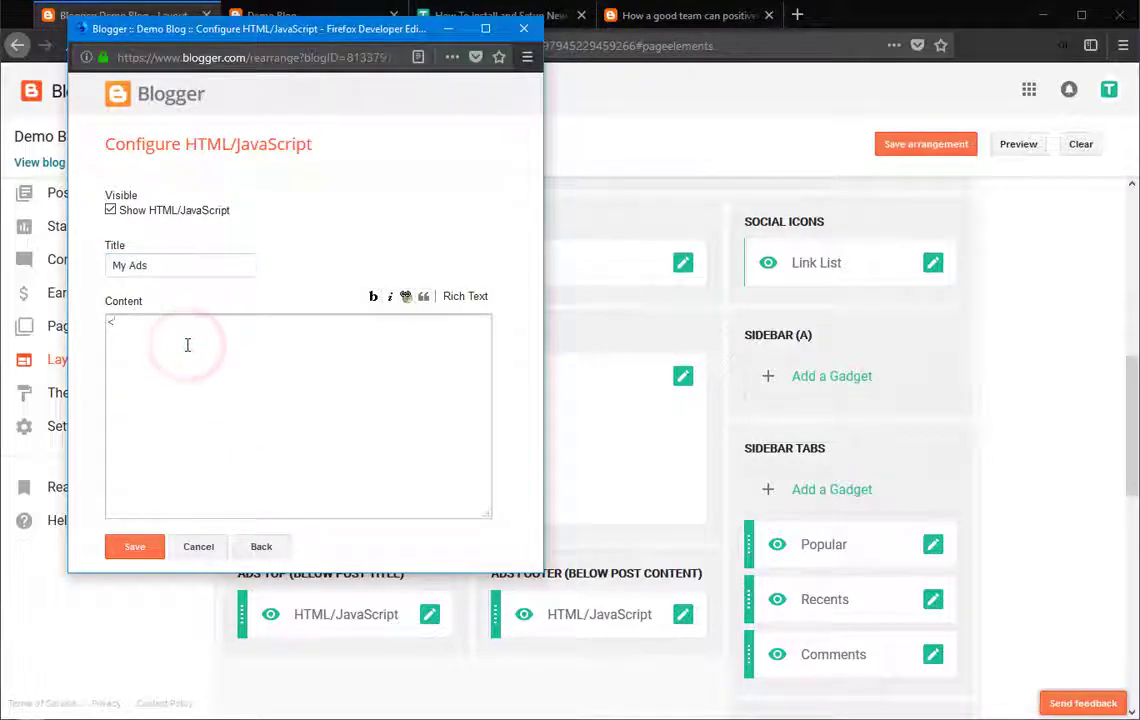
pyautogui.hotkey('ctrl', 'v')
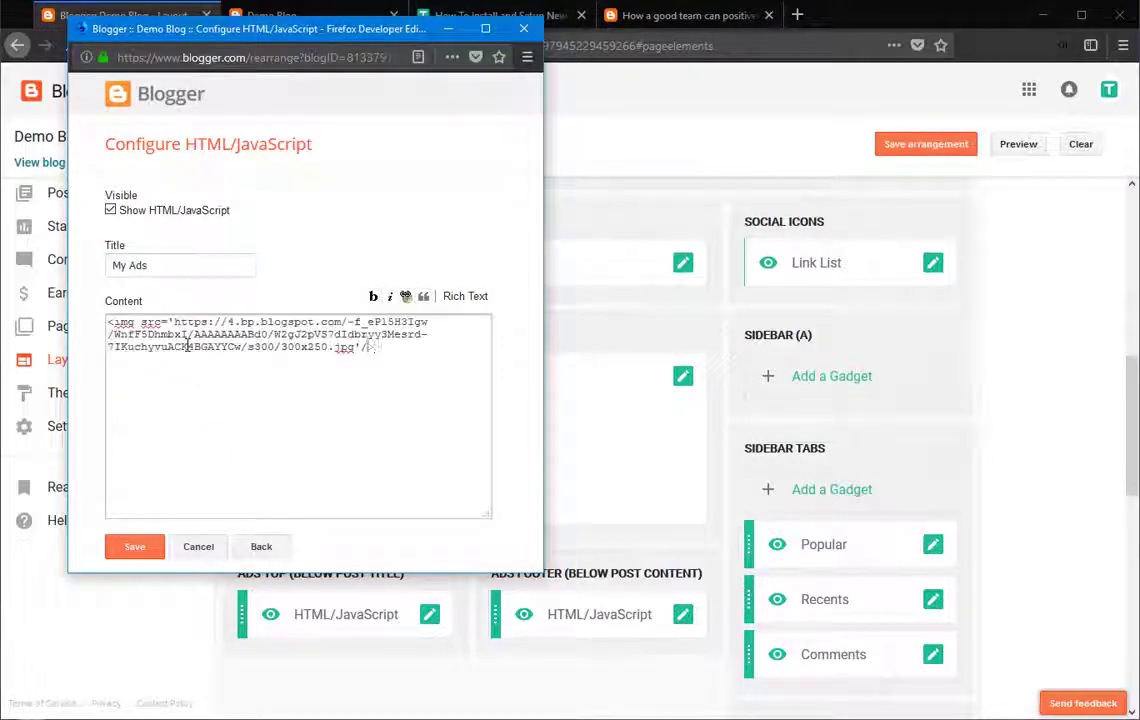
pyautogui.click(137, 548)
pyautogui.click(285, 16)
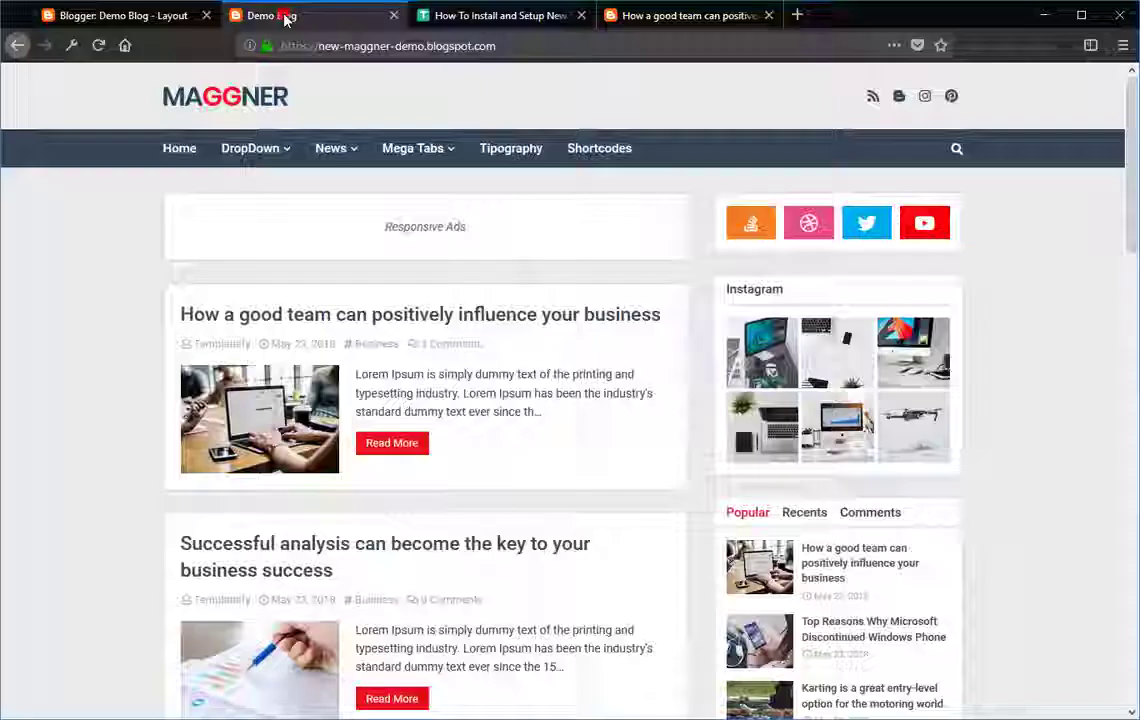
pyautogui.click(98, 45)
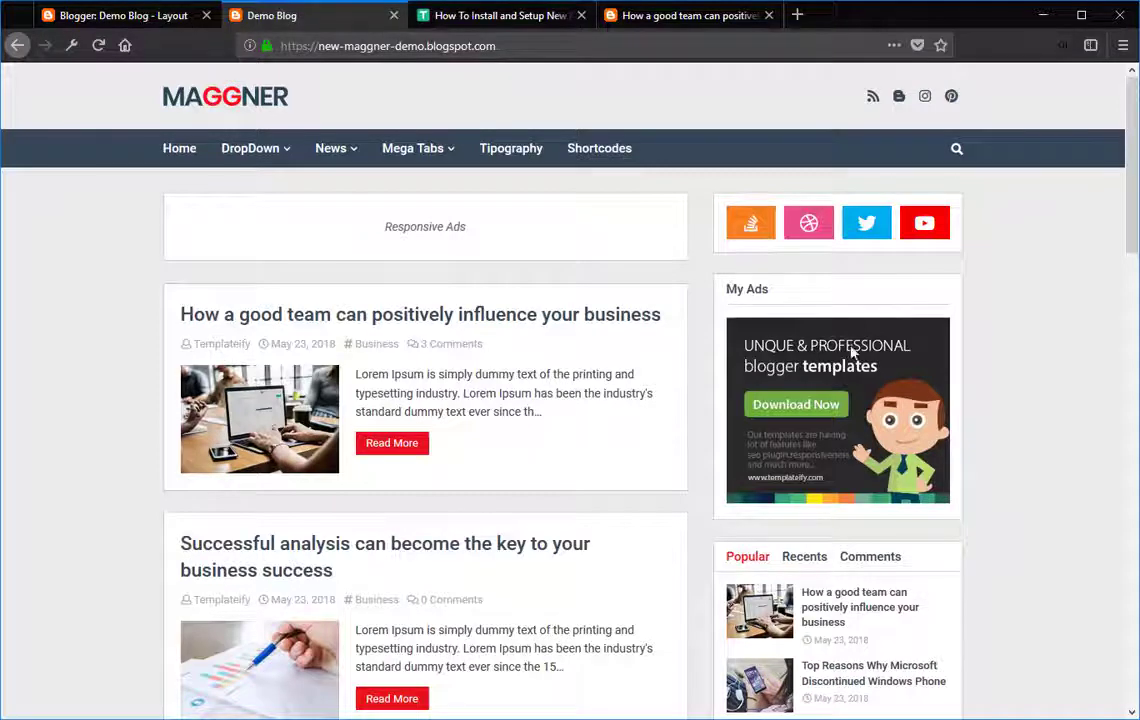
# Clear the title of the My Ads gadget, save it and reload the blog's home page.
pyautogui.click(105, 15)
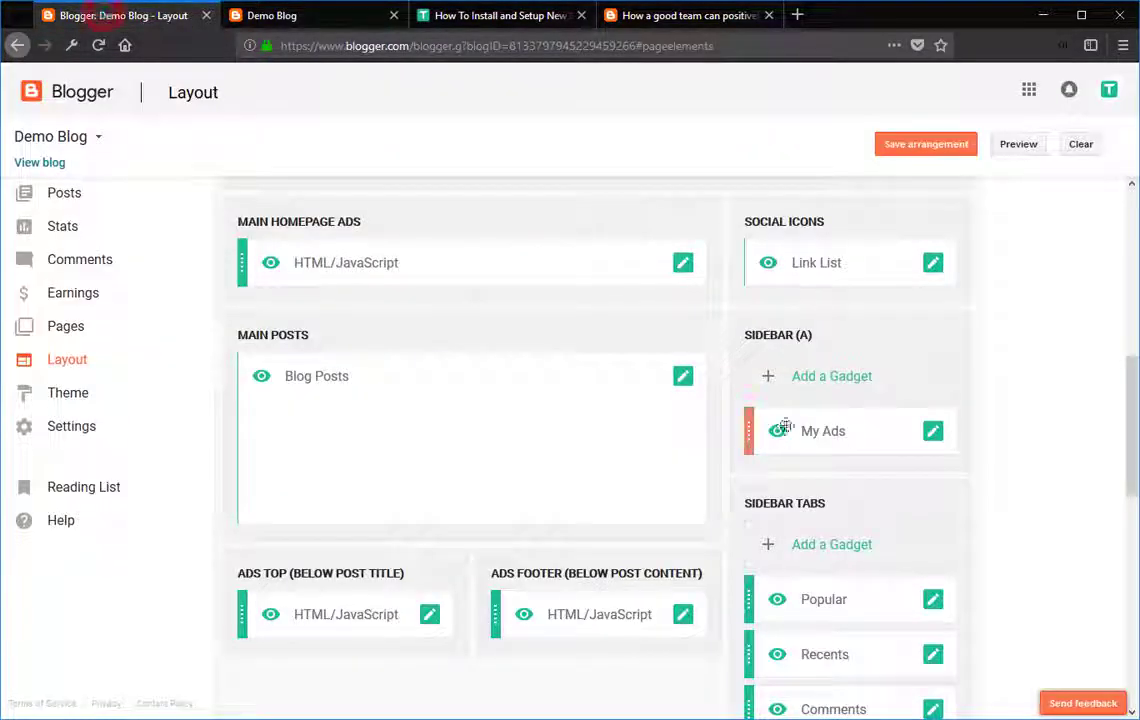
pyautogui.click(933, 437)
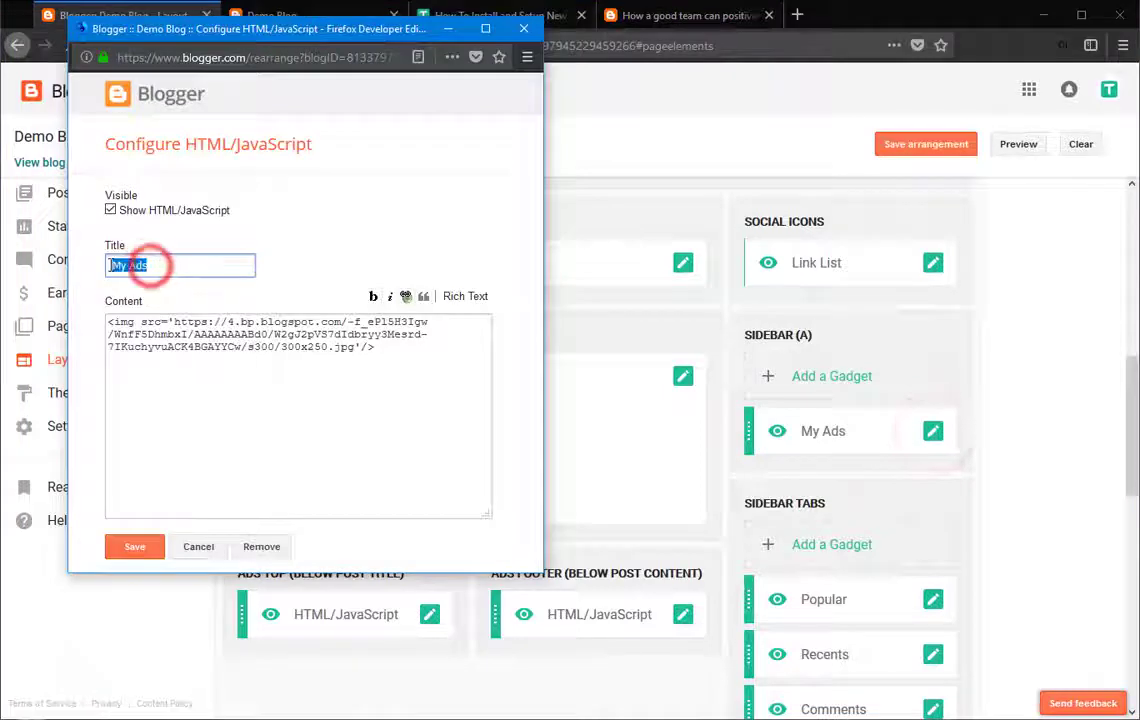
pyautogui.click(132, 548)
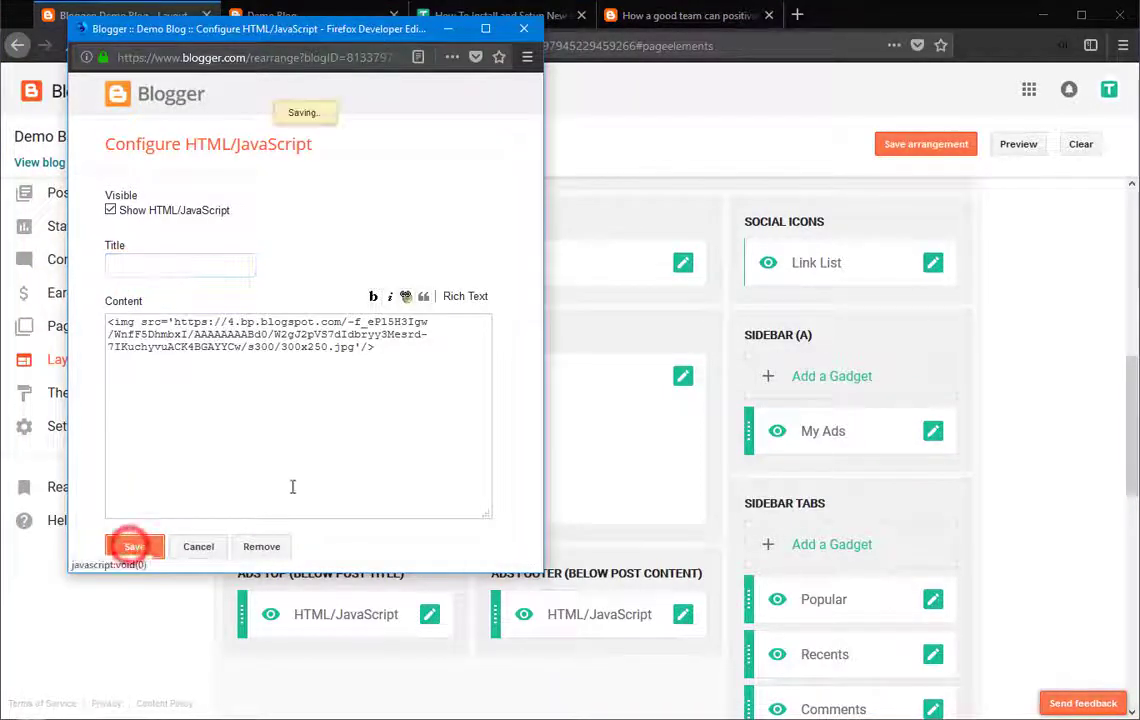
pyautogui.click(254, 18)
pyautogui.click(99, 45)
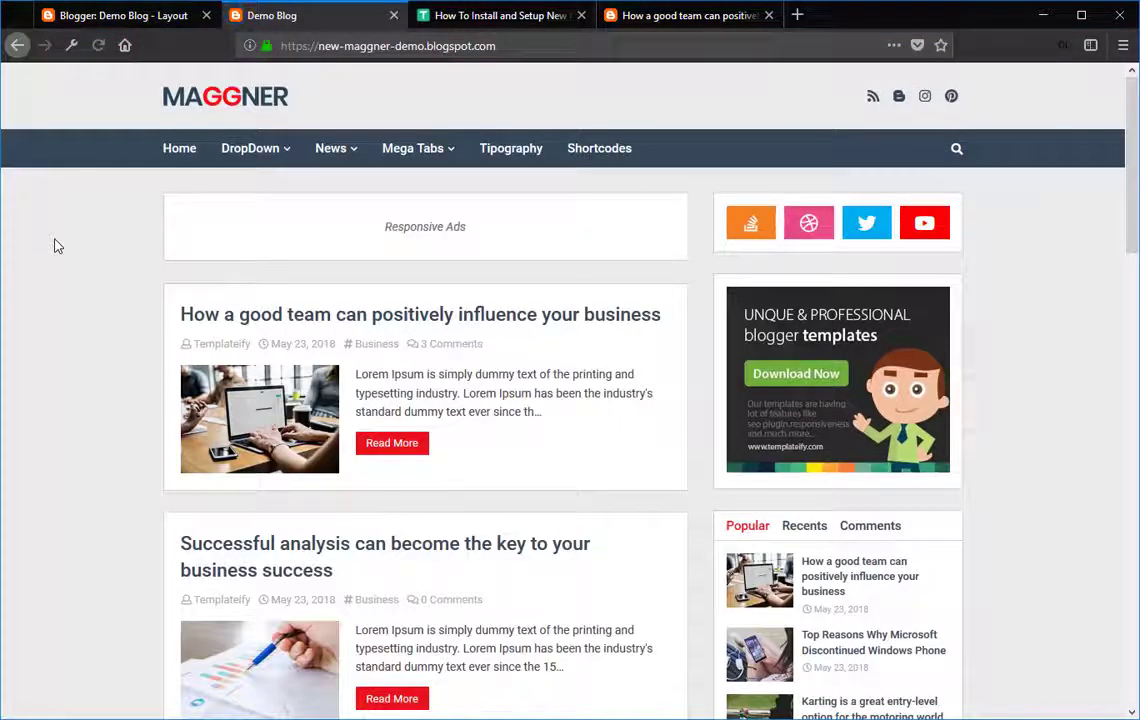
# Copy the no-style title shortcode from the guide's Sidebar Widget Style section.
pyautogui.click(458, 15)
pyautogui.scroll(5, 385, 205)
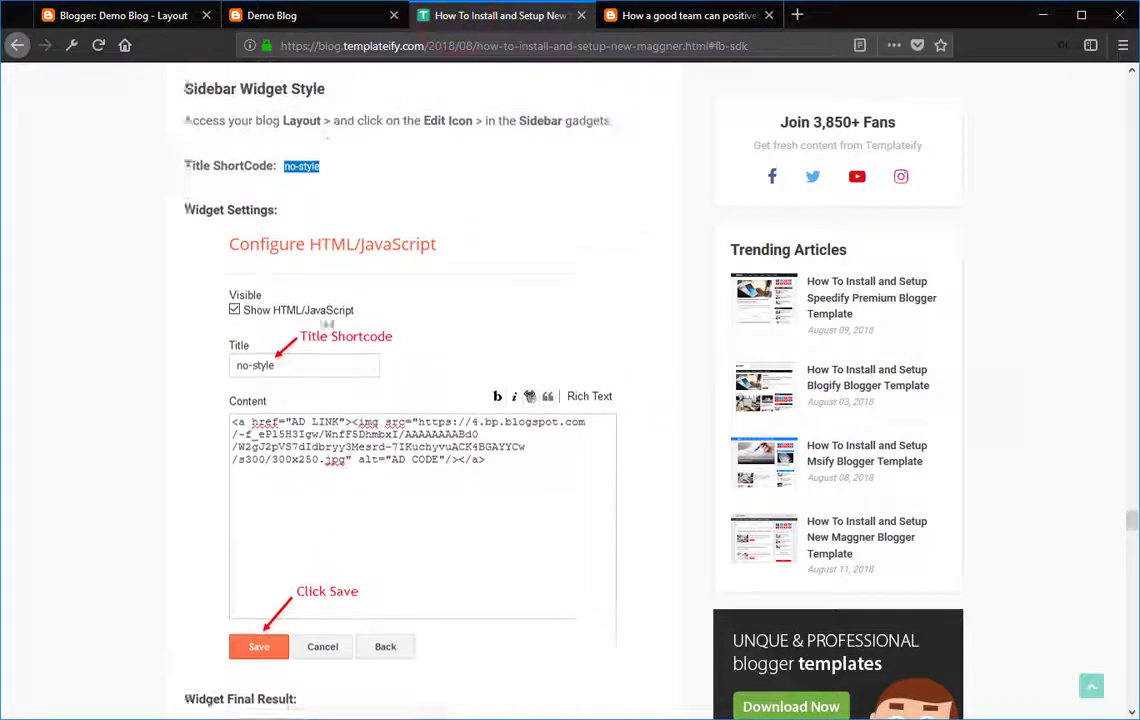
pyautogui.rightClick(301, 219)
pyautogui.click(338, 231)
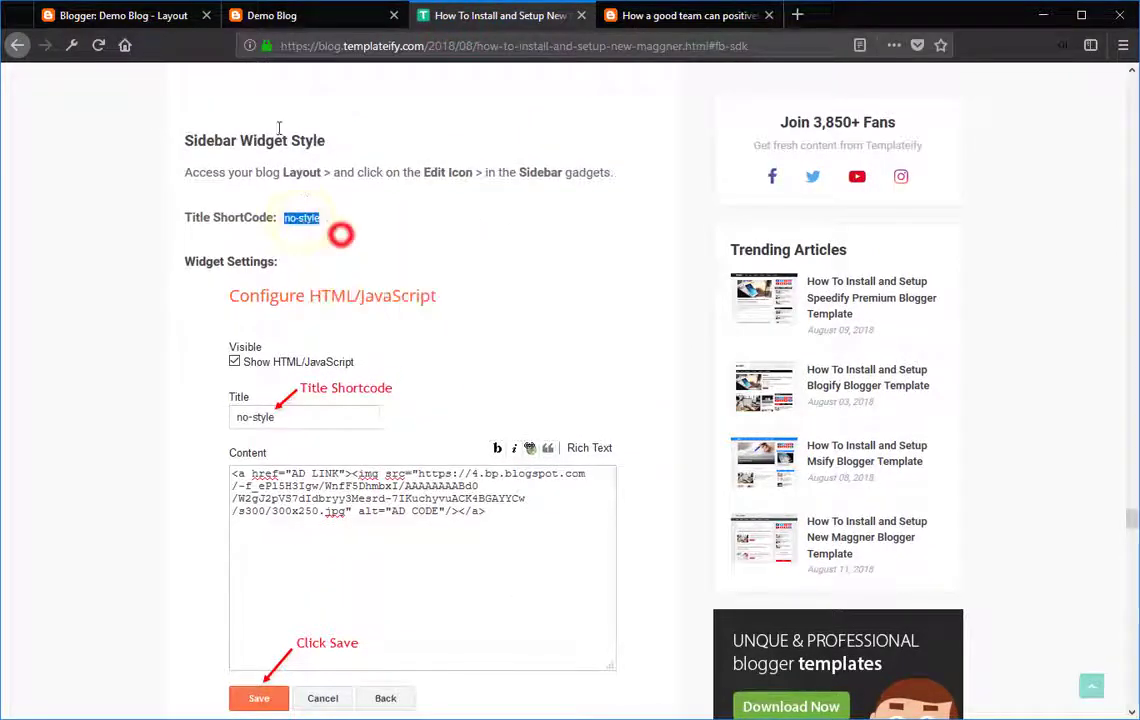
# Set the untitled banner gadget's title to no-style, save it and reload the blog's home page.
pyautogui.click(165, 15)
pyautogui.click(930, 432)
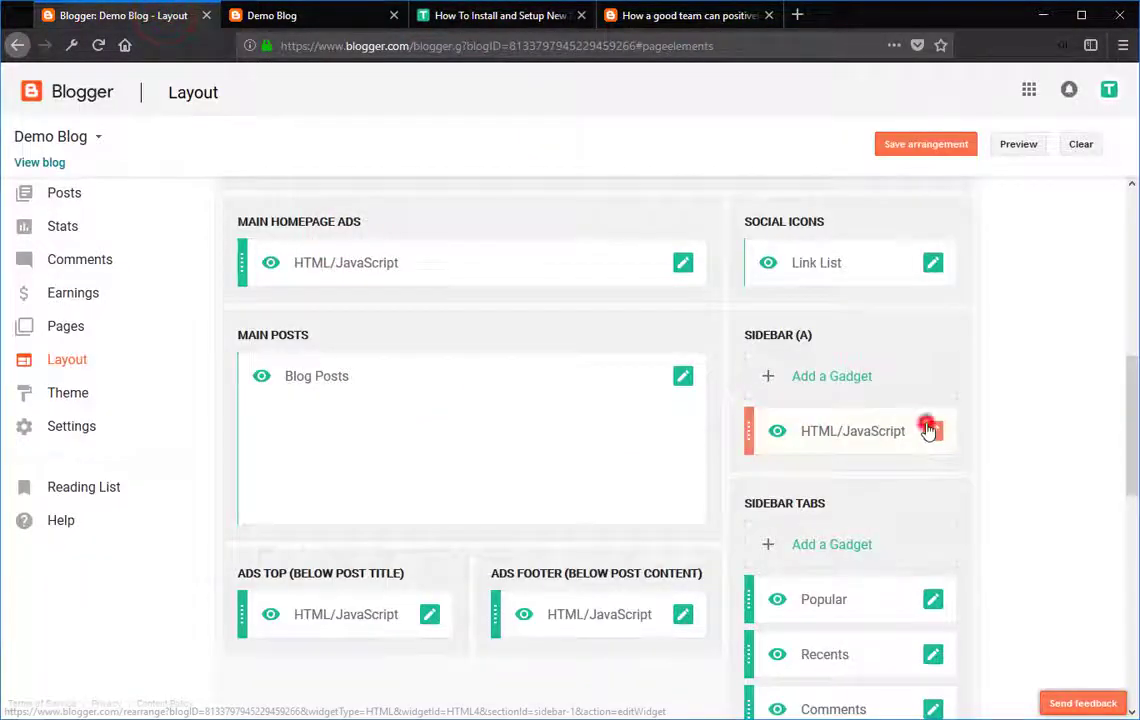
pyautogui.click(168, 268)
pyautogui.rightClick(168, 268)
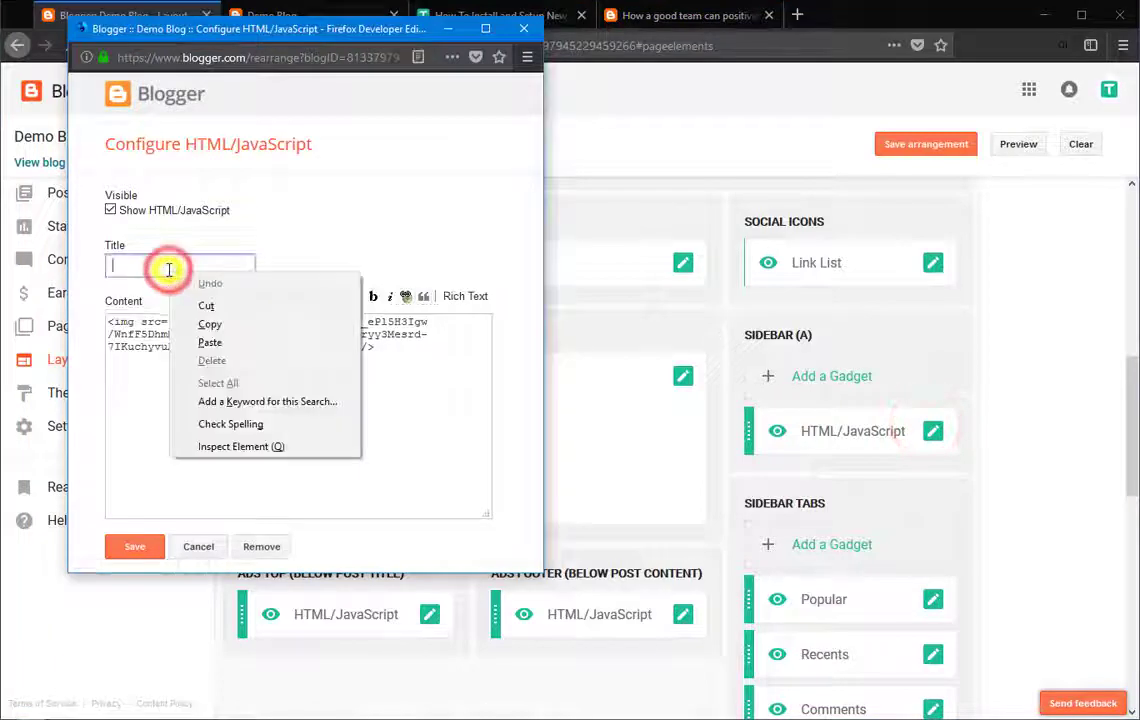
pyautogui.click(218, 337)
pyautogui.click(157, 548)
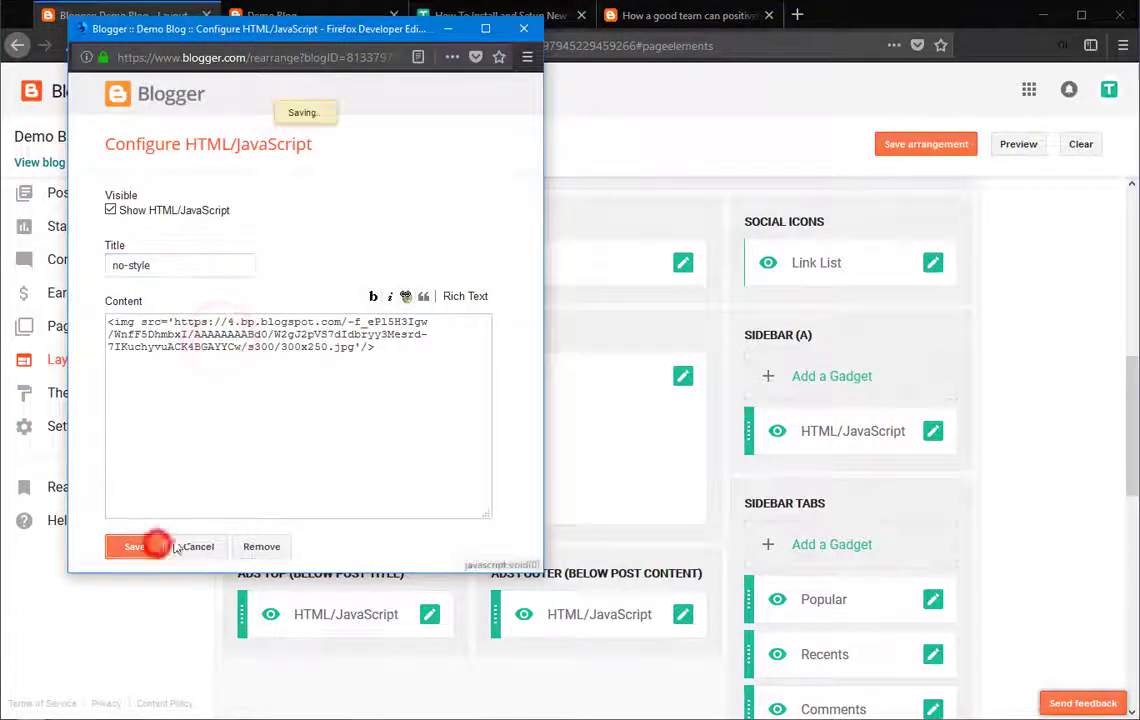
pyautogui.click(272, 15)
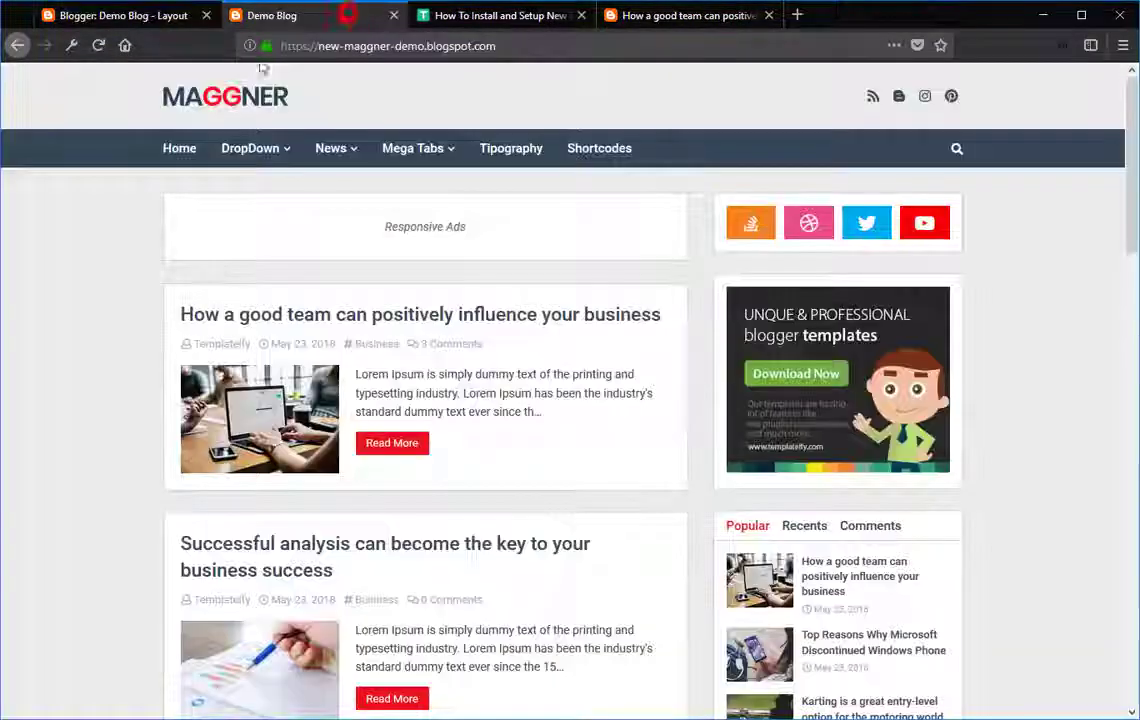
pyautogui.click(99, 45)
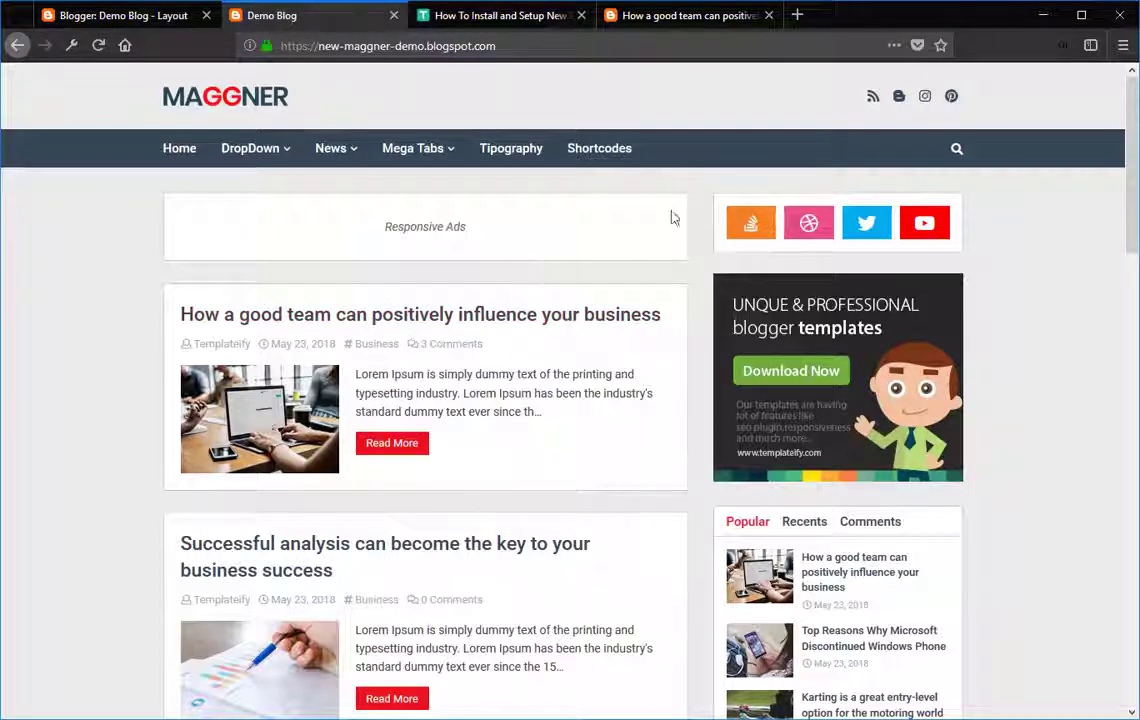
# Remove the no-style gadget from Sidebar (A) and reload the blog's home page.
pyautogui.click(164, 22)
pyautogui.click(936, 428)
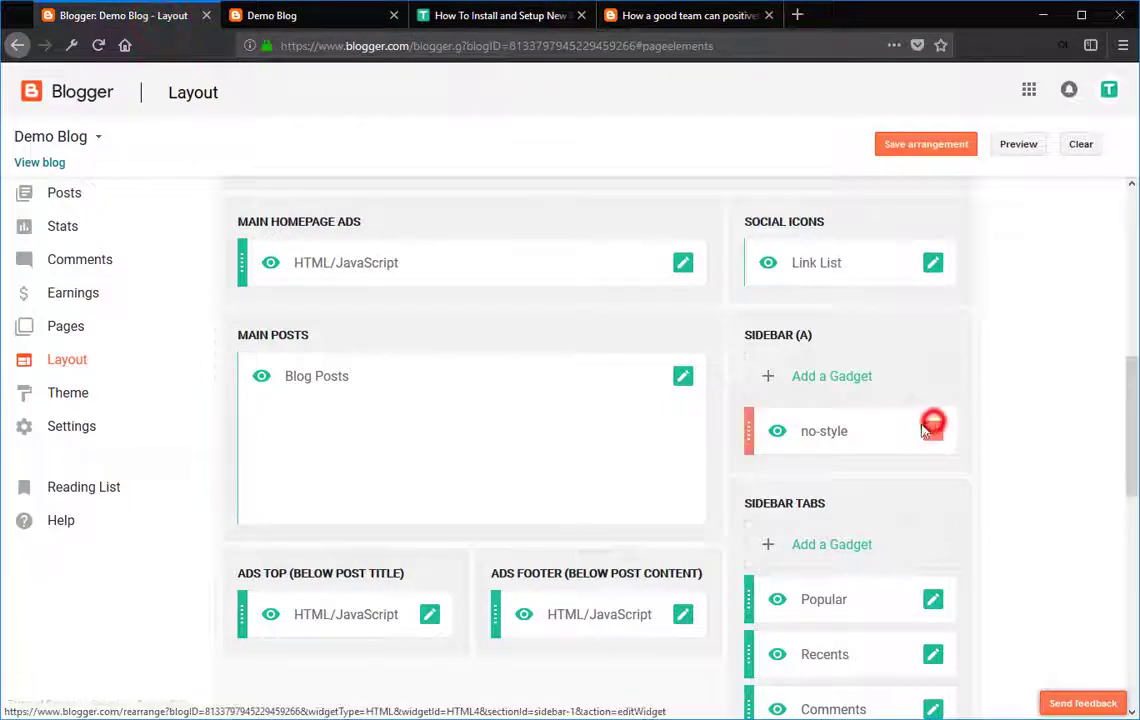
pyautogui.click(272, 548)
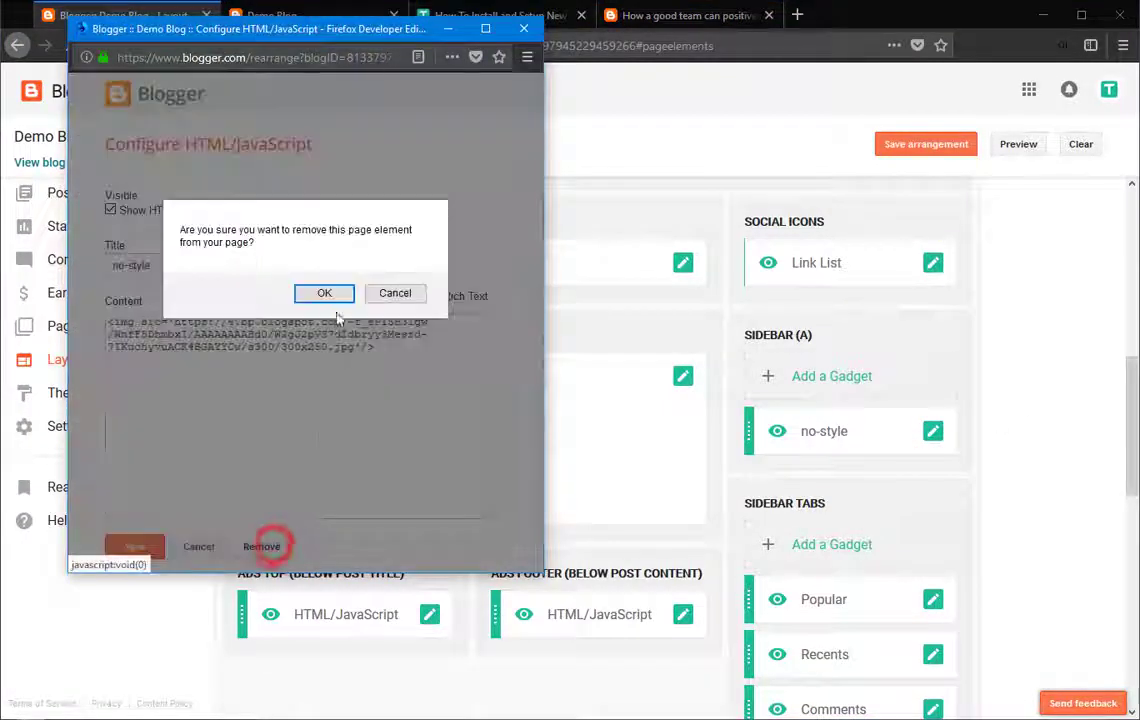
pyautogui.click(310, 292)
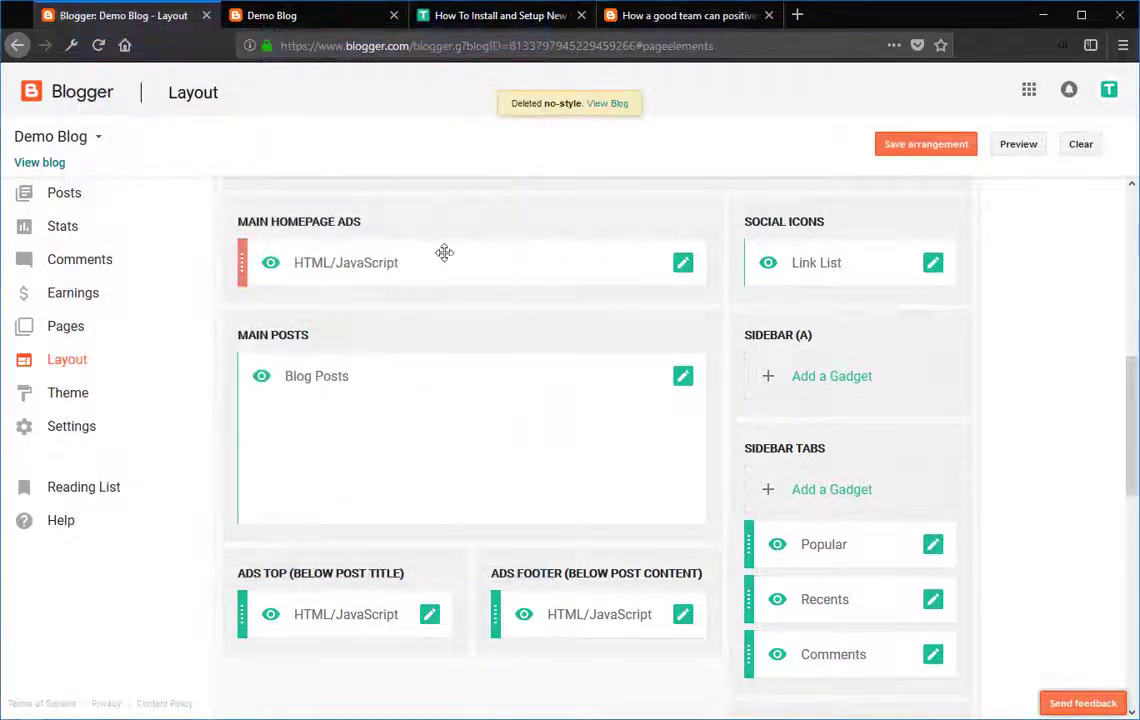
pyautogui.click(322, 17)
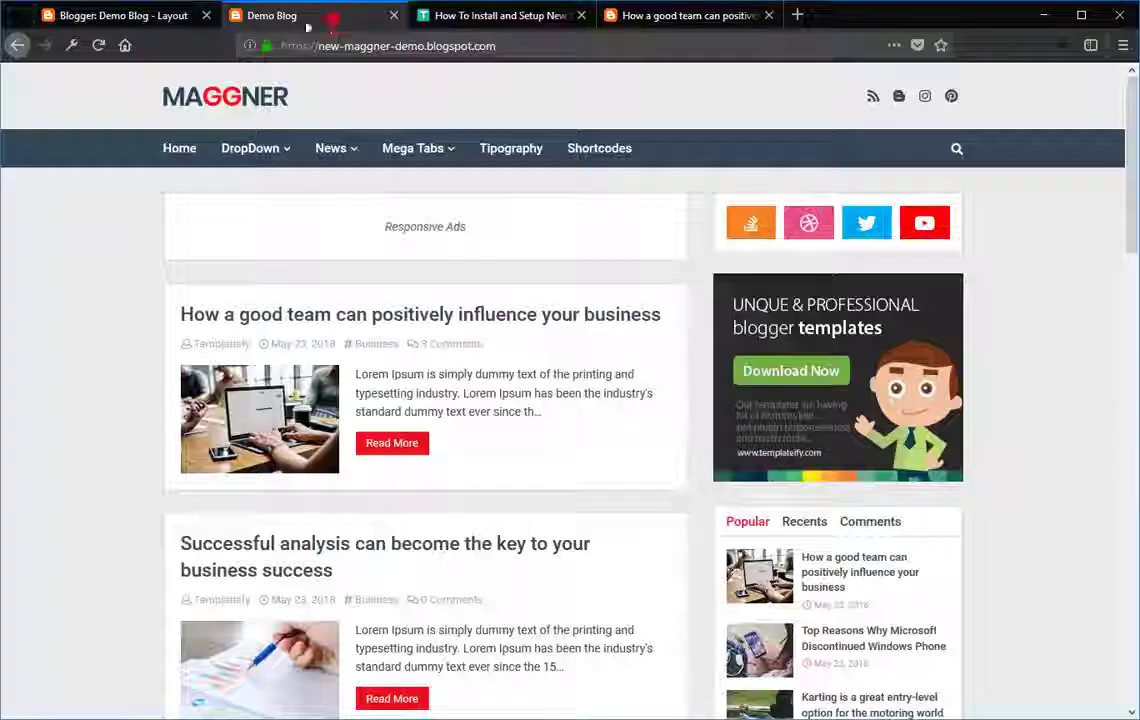
pyautogui.click(98, 45)
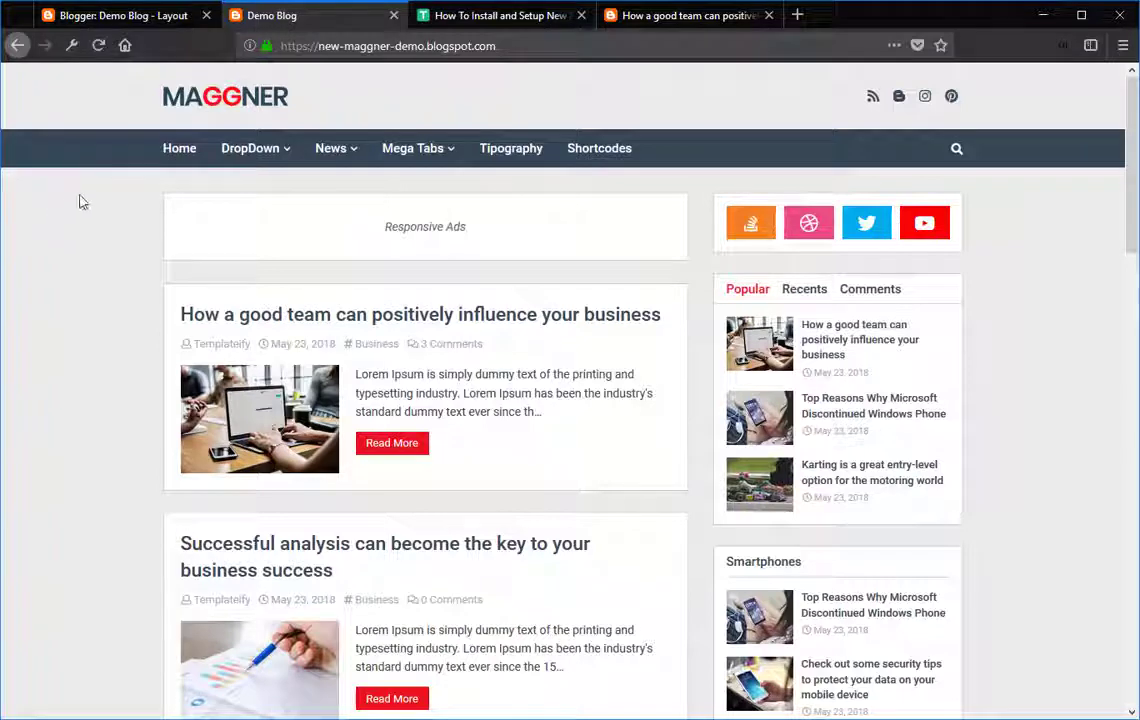
# Review the guide's Footer Menu section and look at the footer menu links on the blog's home page.
pyautogui.click(477, 17)
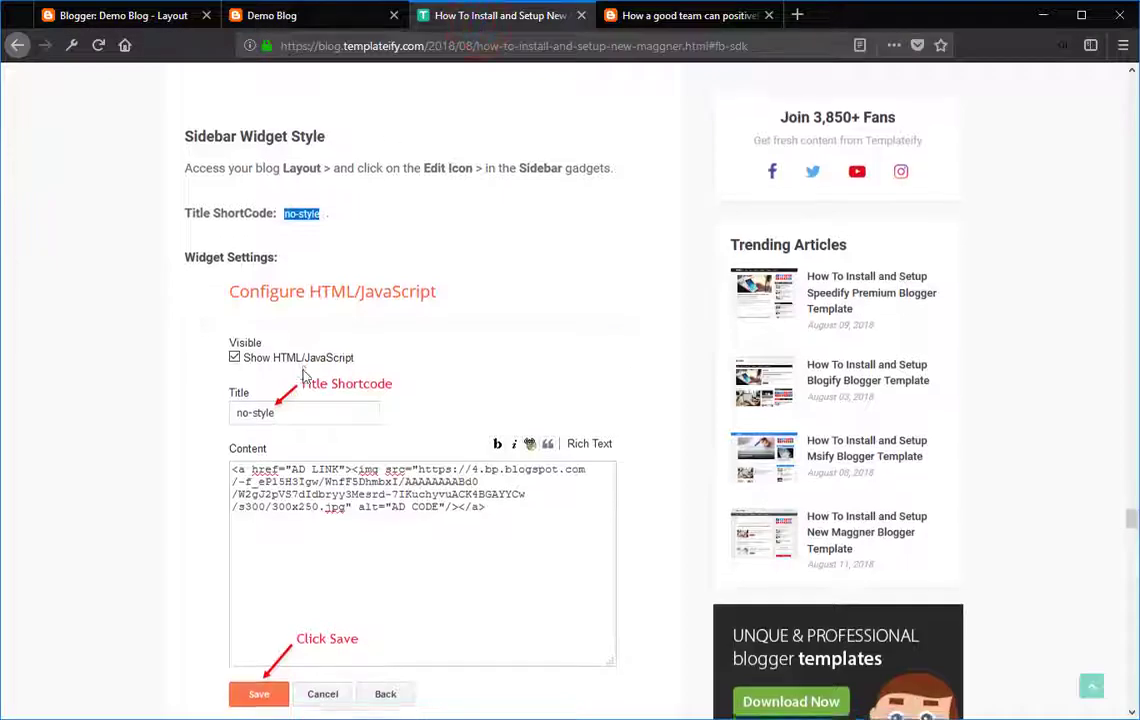
pyautogui.scroll(-7, 298, 378)
pyautogui.scroll(-4, 298, 378)
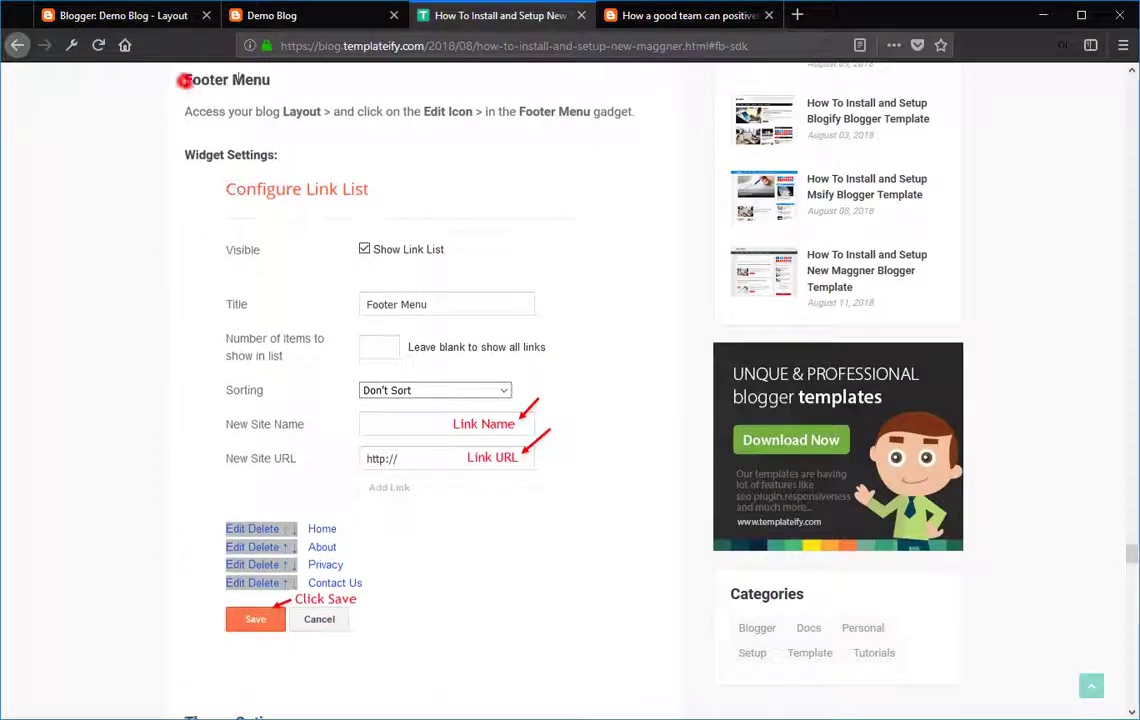
pyautogui.moveTo(185, 80); pyautogui.dragTo(277, 84)
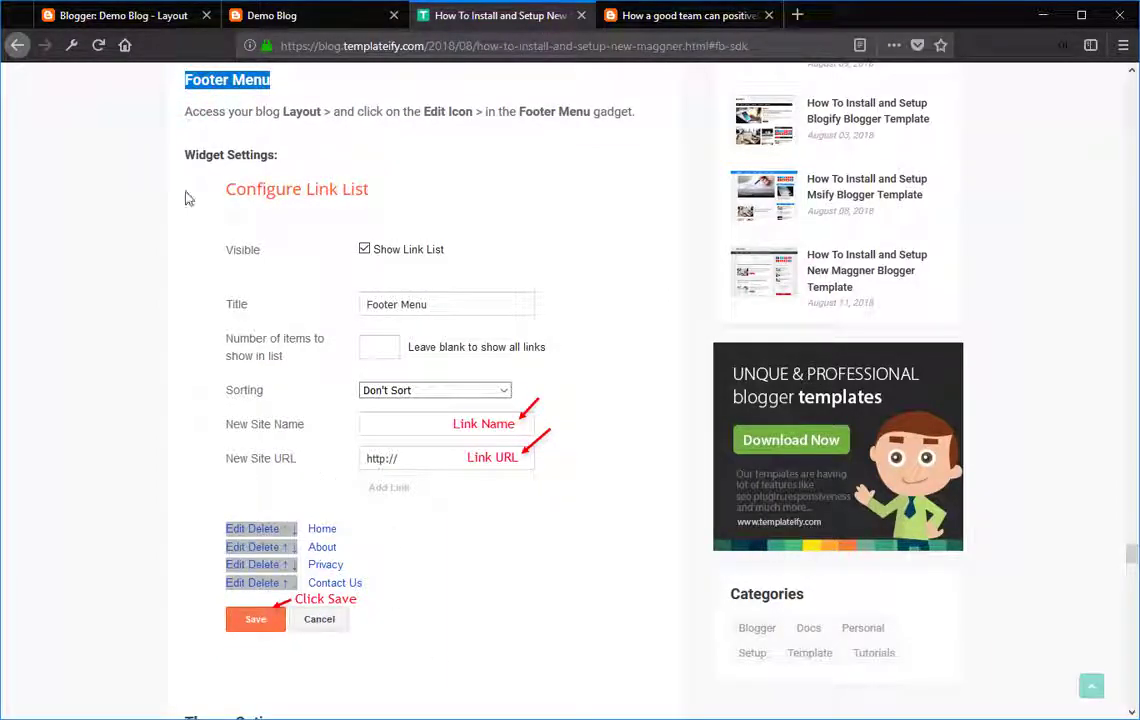
pyautogui.click(270, 15)
pyautogui.scroll(-15, 70, 320)
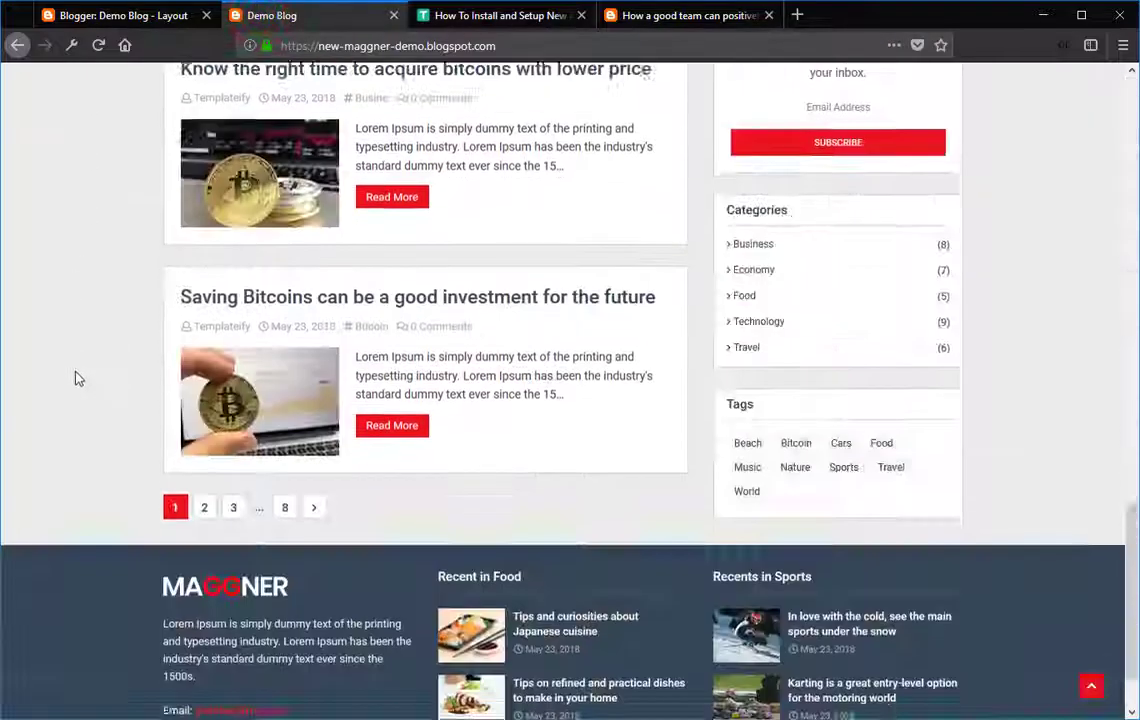
pyautogui.scroll(-2, 78, 378)
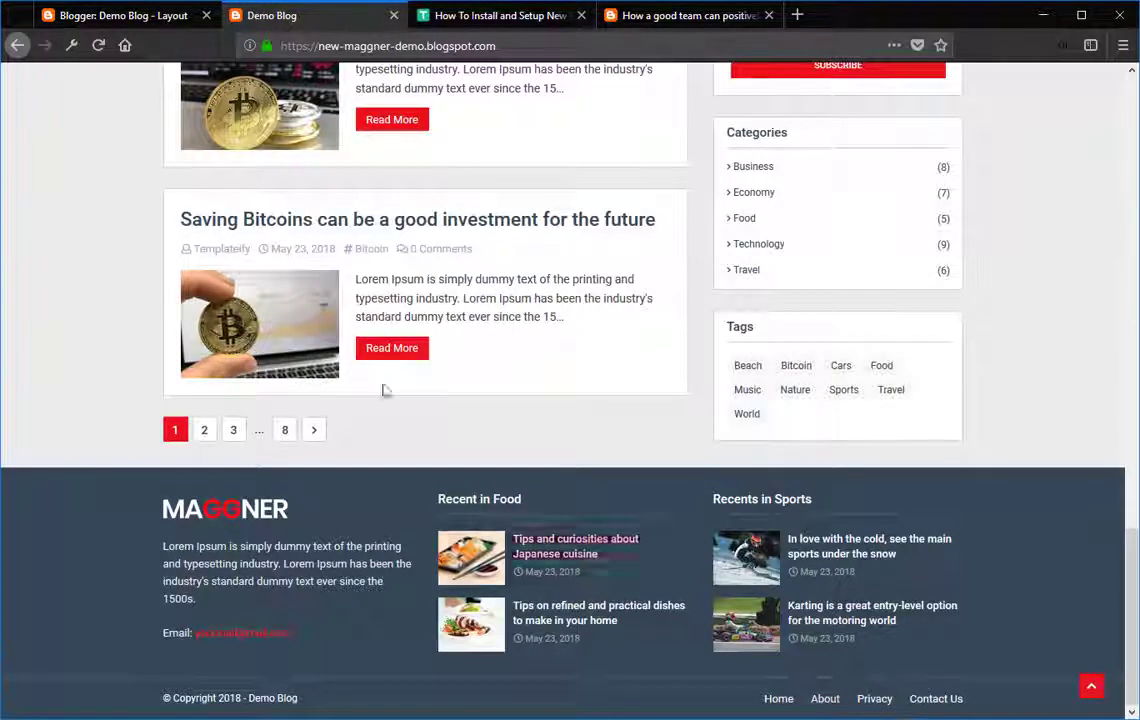
# Open the Footer Menu gadget for editing and delete its About and Privacy links.
pyautogui.click(155, 20)
pyautogui.scroll(-8, 879, 652)
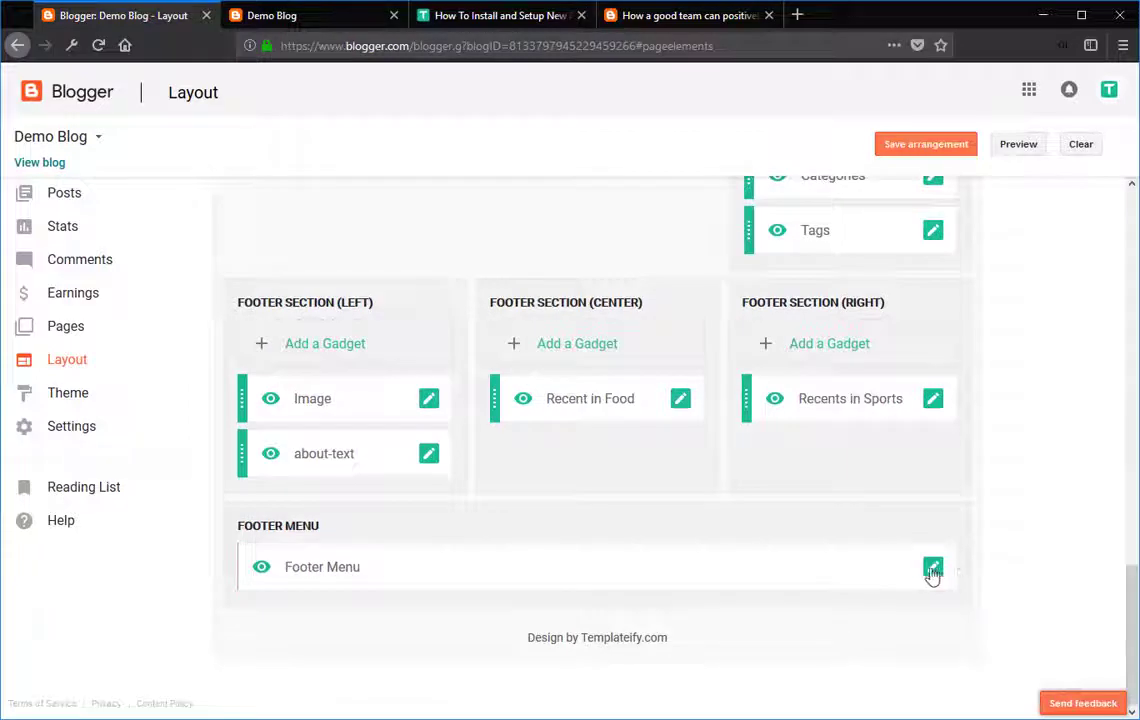
pyautogui.click(932, 568)
pyautogui.scroll(-1, 224, 448)
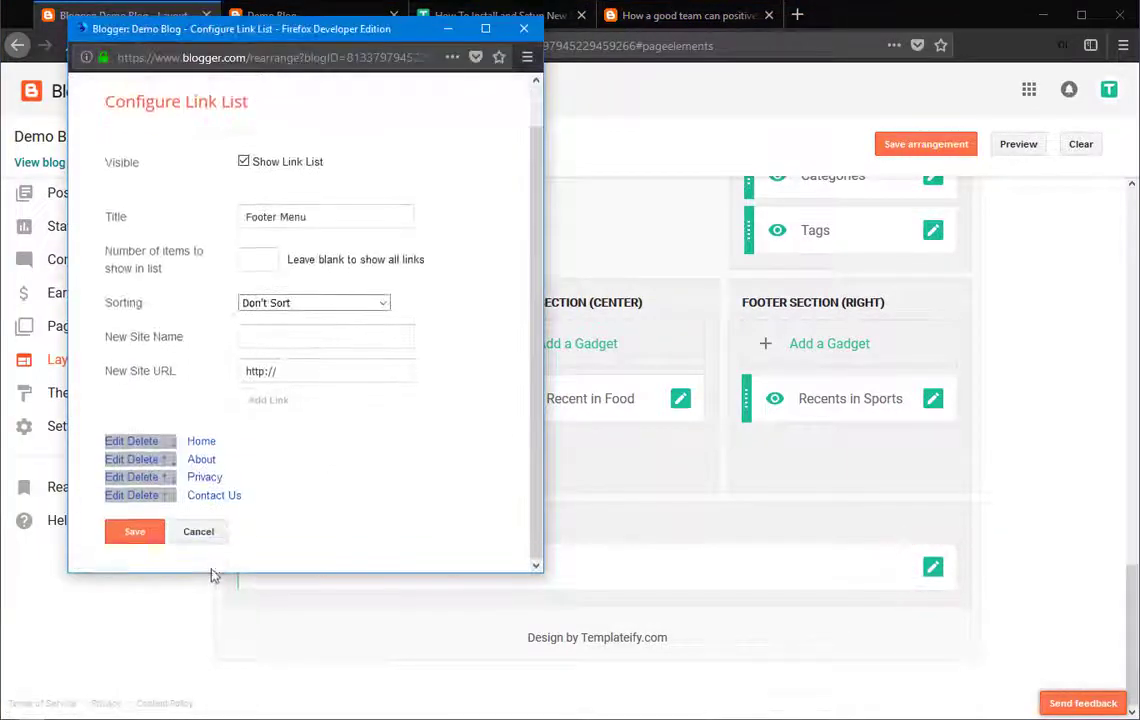
pyautogui.doubleClick(209, 577)
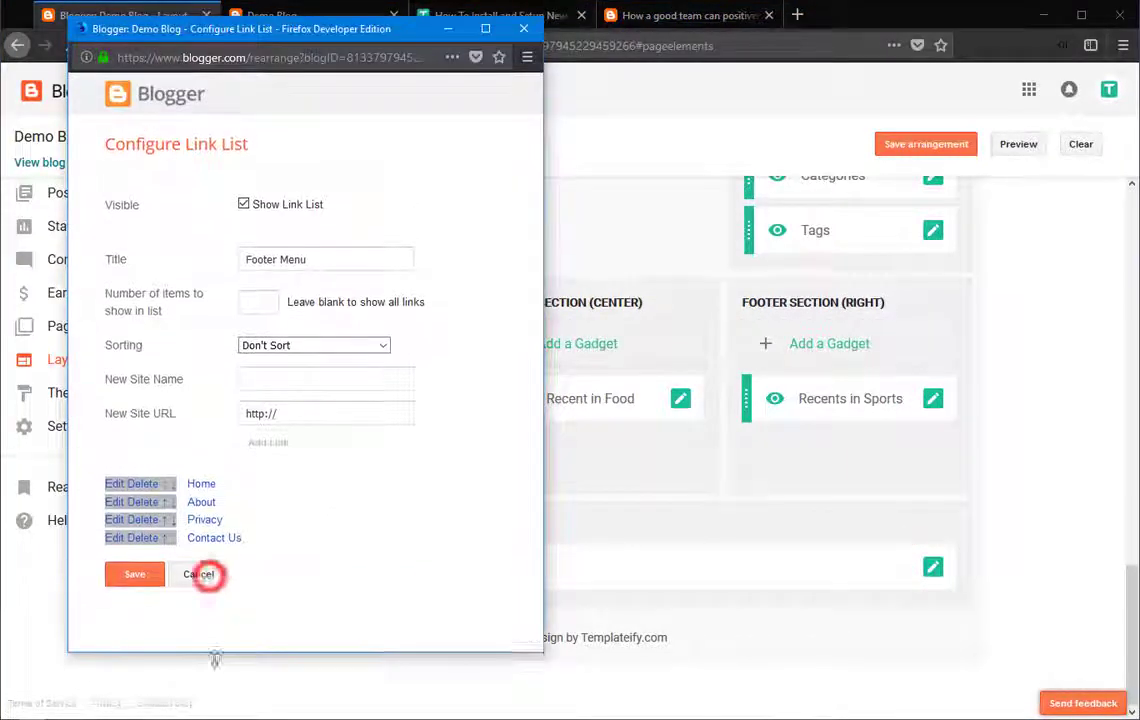
pyautogui.click(145, 518)
pyautogui.click(145, 503)
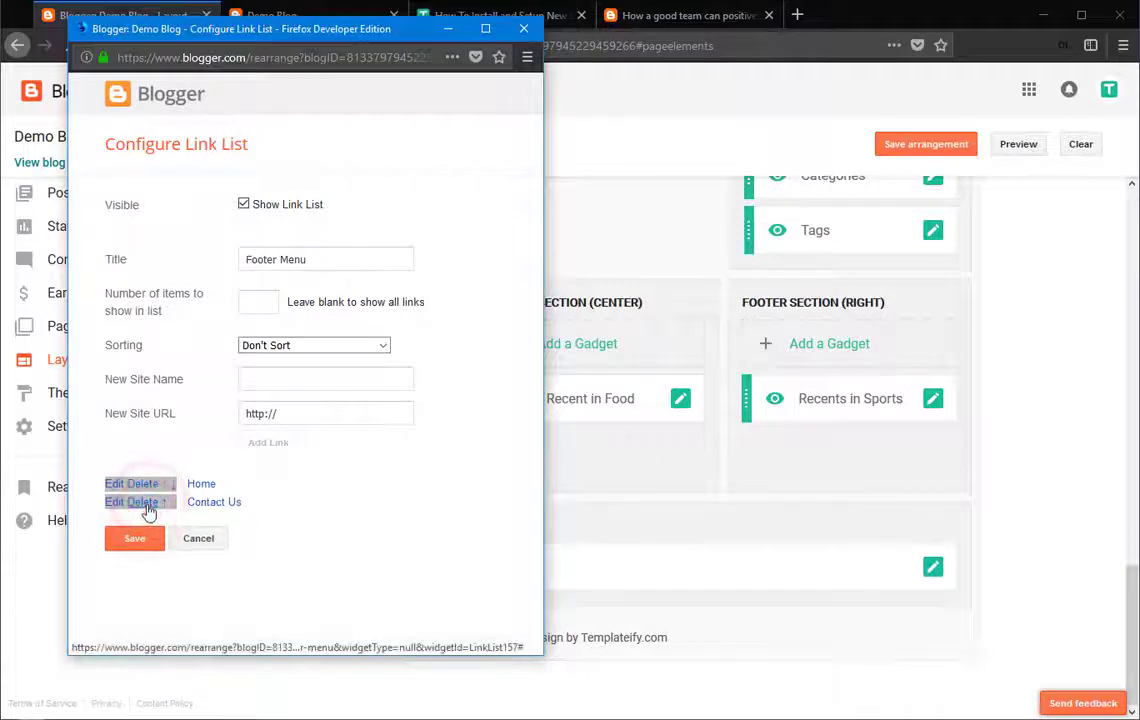
# Add a link named Edit Me with the URL Your Link to the Footer Menu and move it to the end of the list.
pyautogui.click(251, 377)
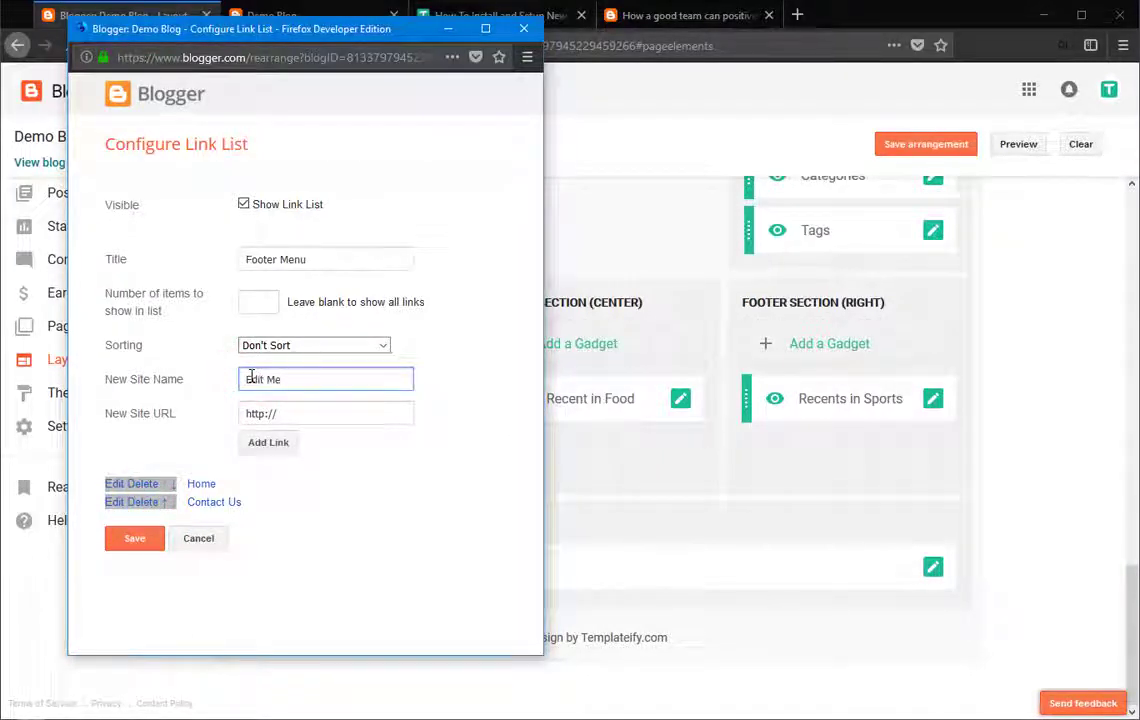
pyautogui.press('Tab')
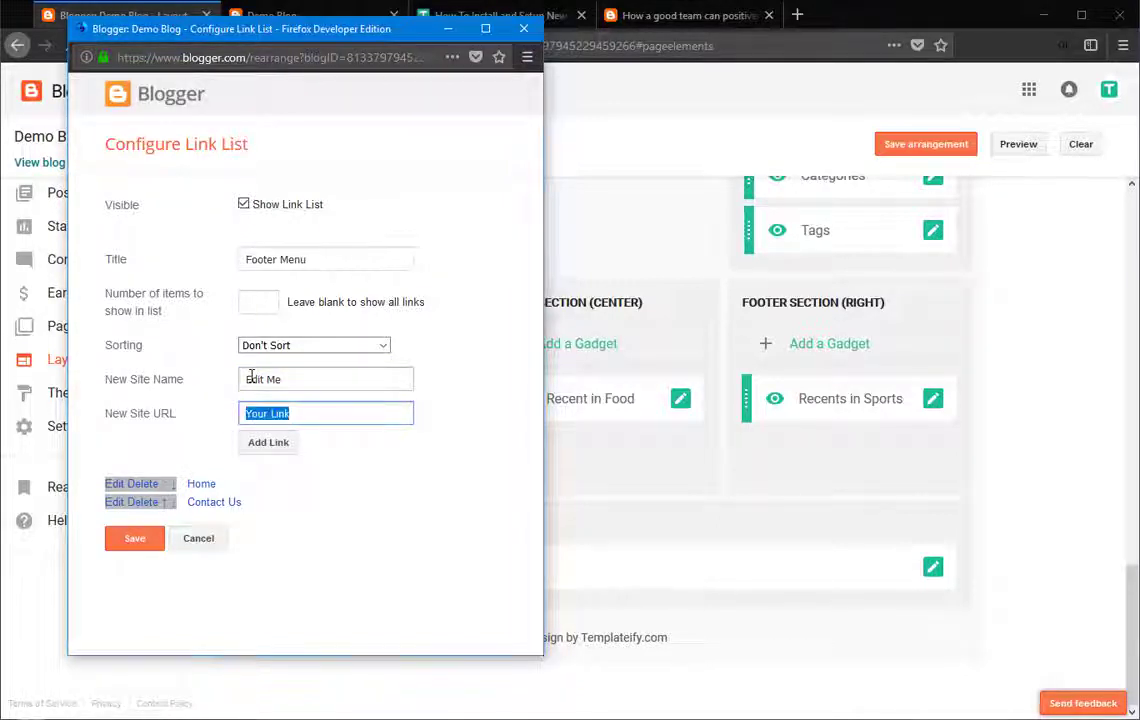
pyautogui.click(267, 442)
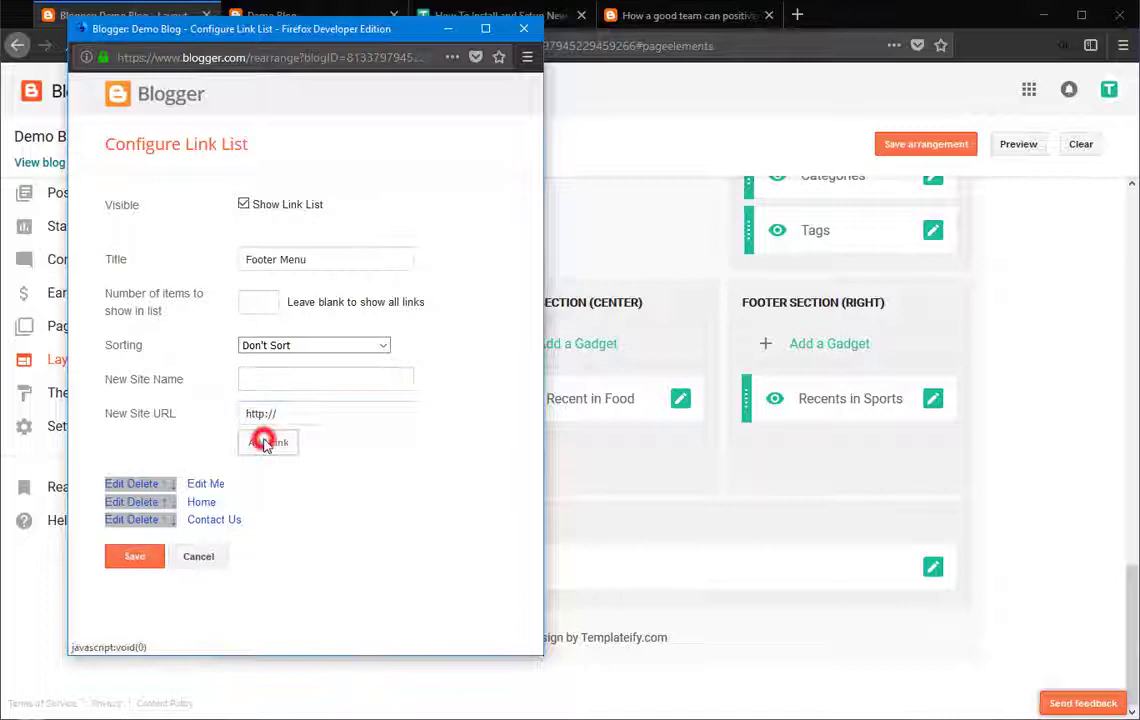
pyautogui.click(170, 483)
pyautogui.click(171, 501)
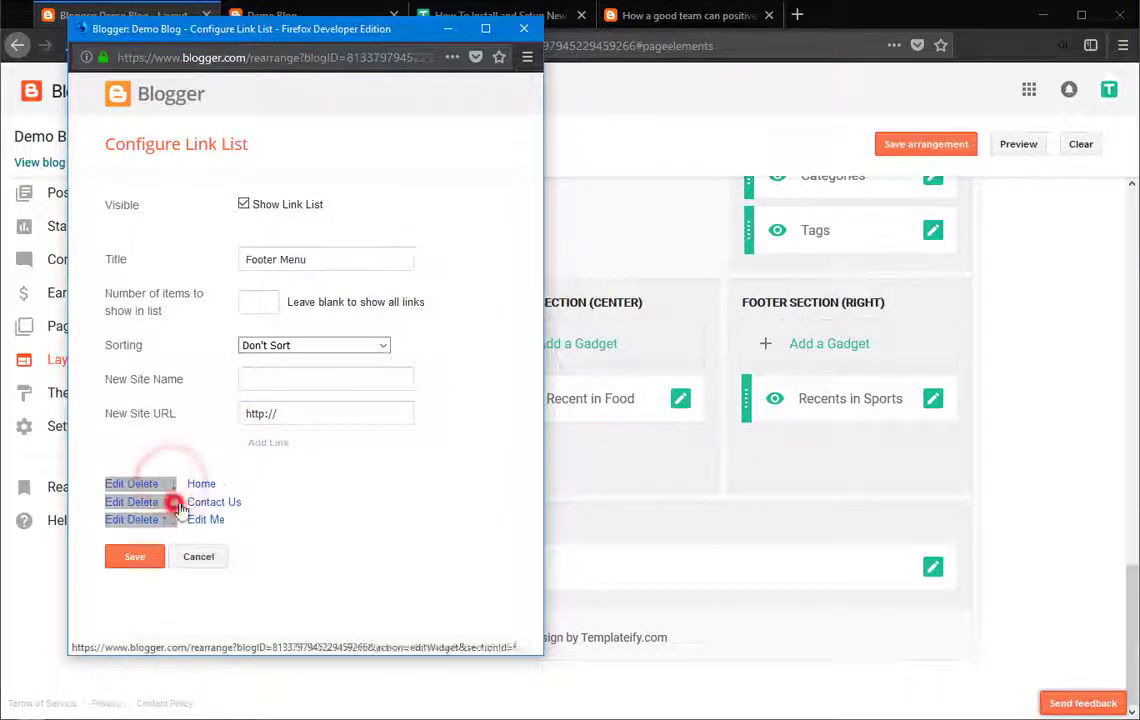
# Add a link named Edit Me 2 with the URL # to the Footer Menu and move it to the end of the list.
pyautogui.click(267, 387)
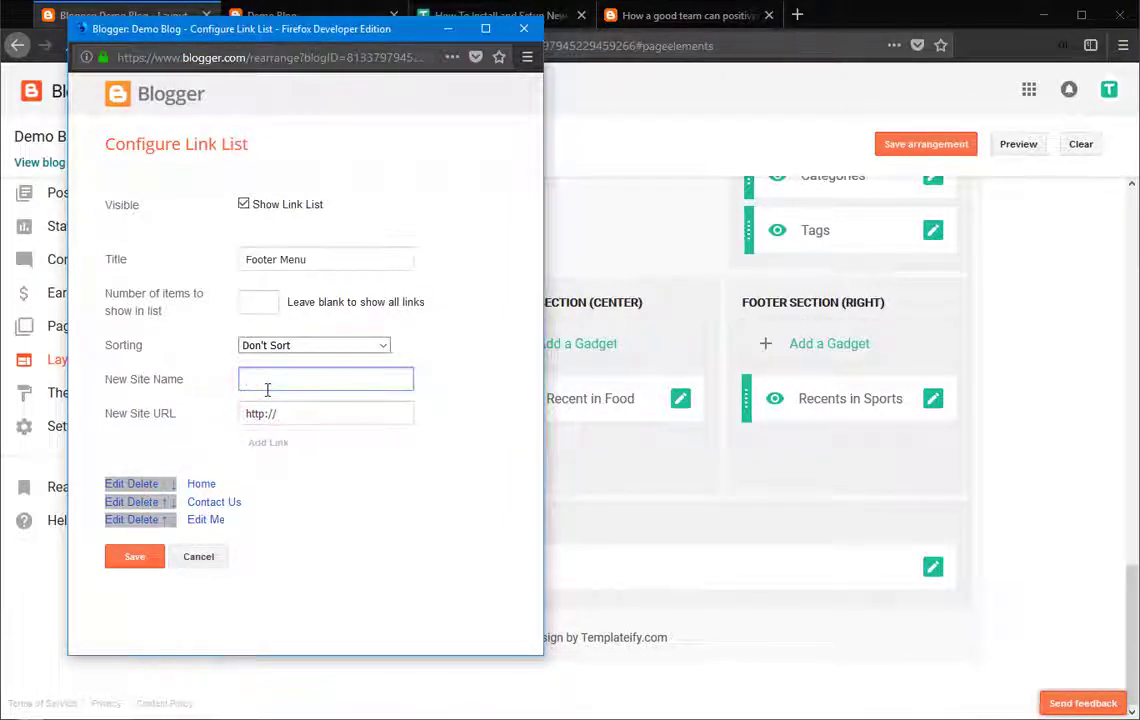
pyautogui.write('Edit')
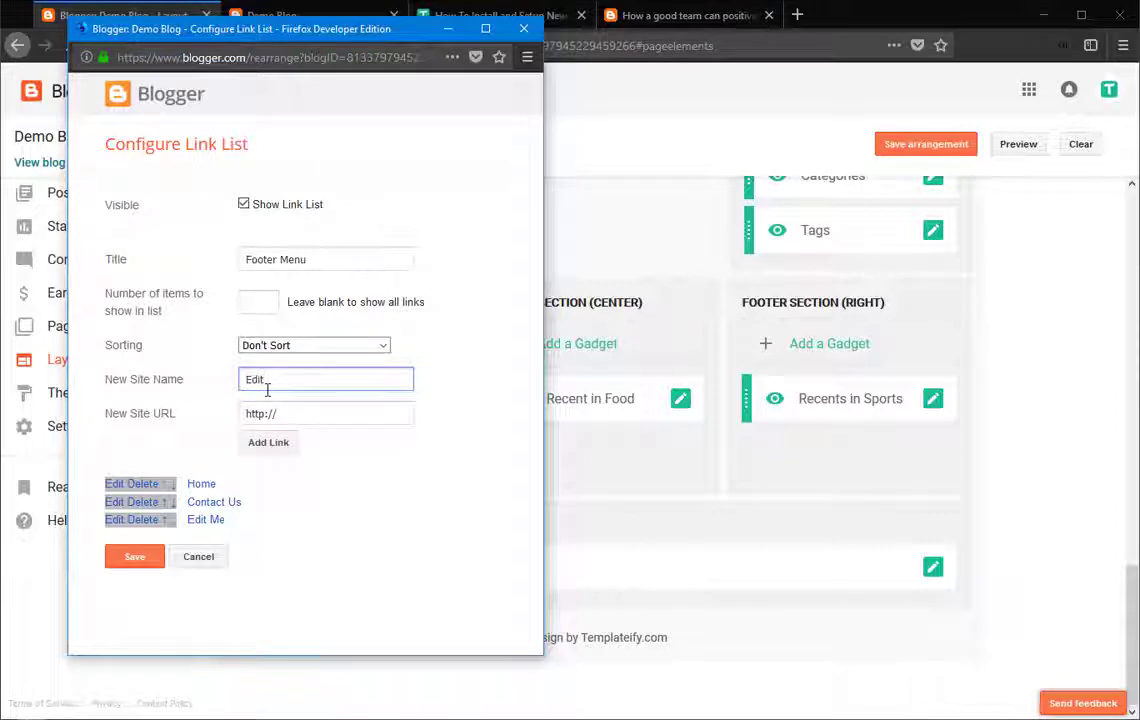
pyautogui.write(' Me 2')
pyautogui.tripleClick(305, 408)
pyautogui.write('#')
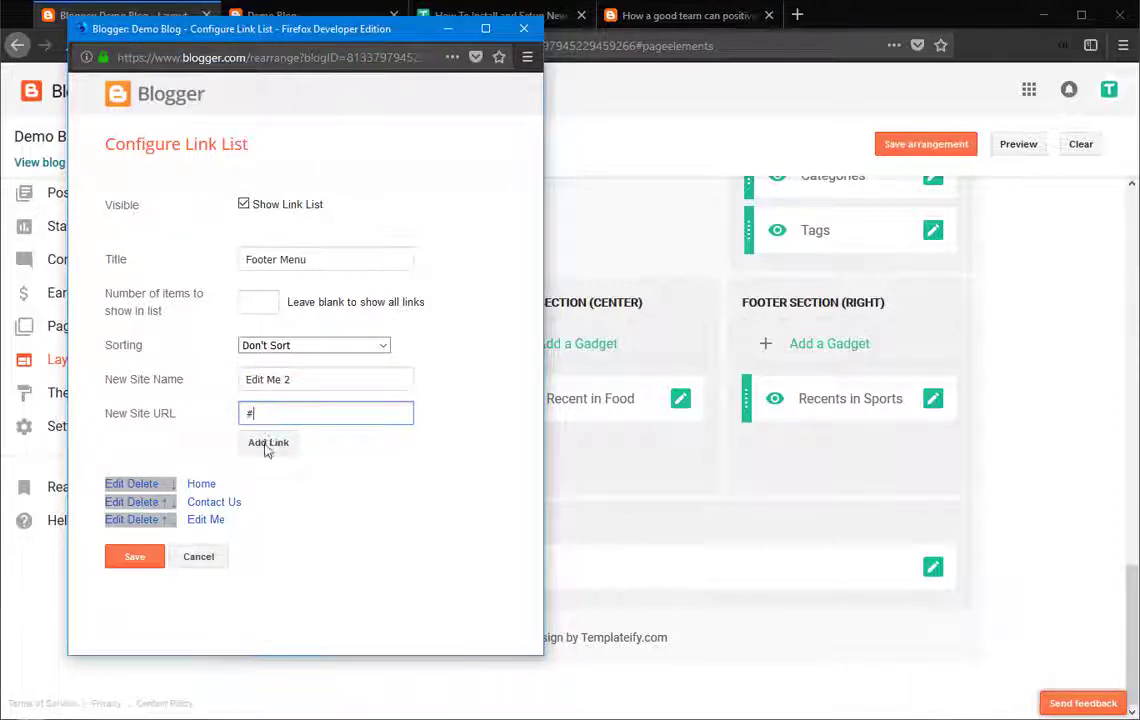
pyautogui.click(266, 443)
pyautogui.click(170, 483)
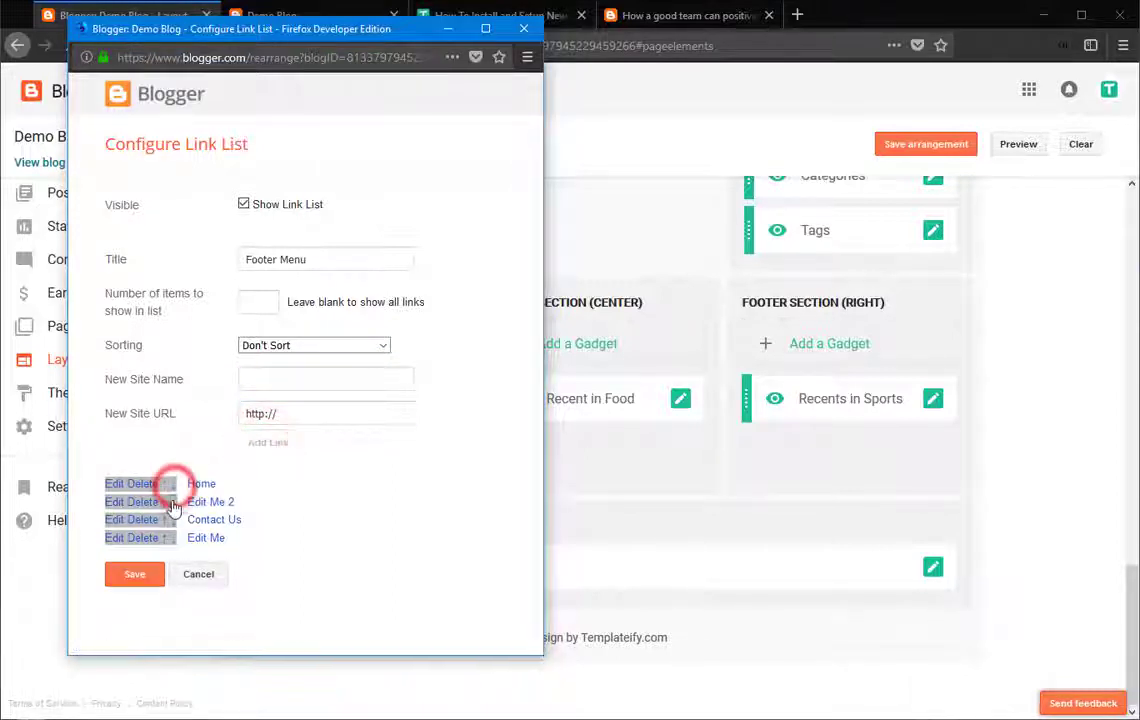
pyautogui.click(170, 501)
pyautogui.click(170, 520)
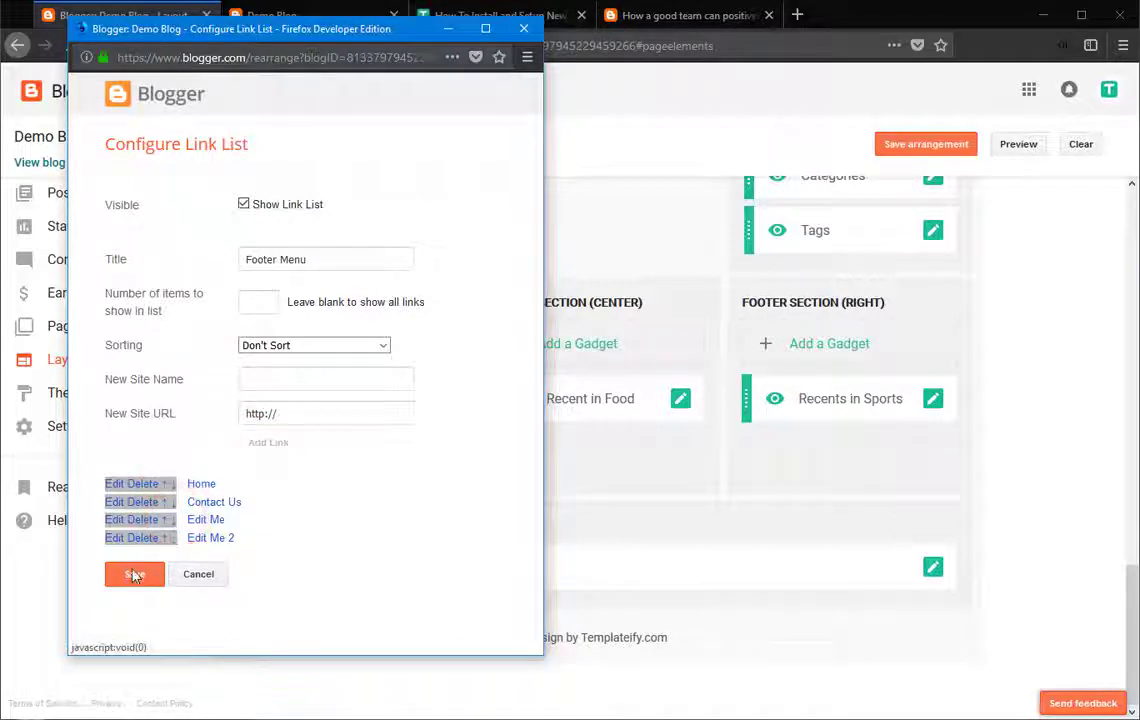
# Rename the Footer Menu's Contact Us link to About and save the link.
pyautogui.click(116, 501)
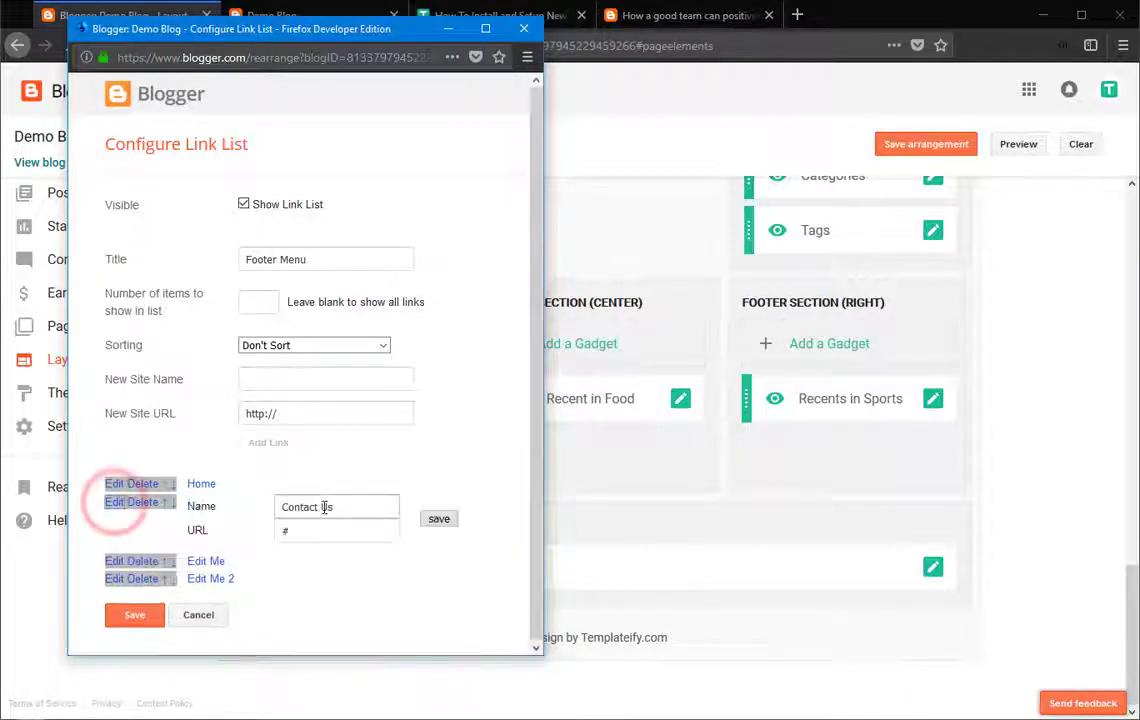
pyautogui.doubleClick(322, 507)
pyautogui.press('BackSpace')
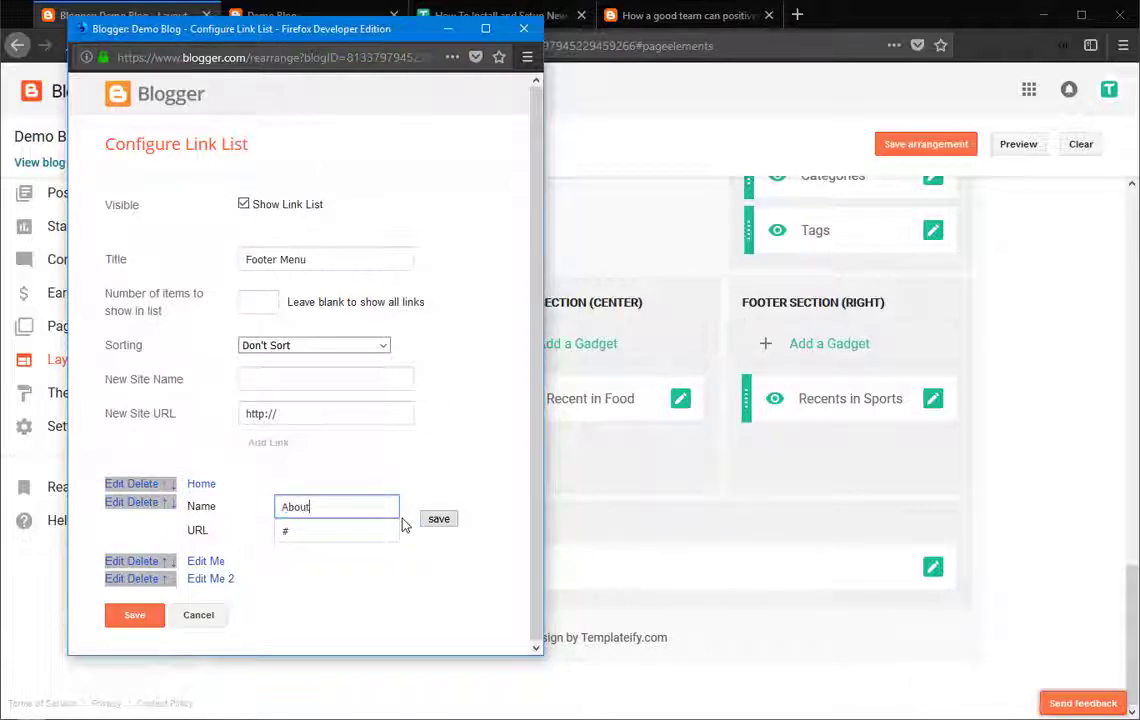
pyautogui.click(453, 519)
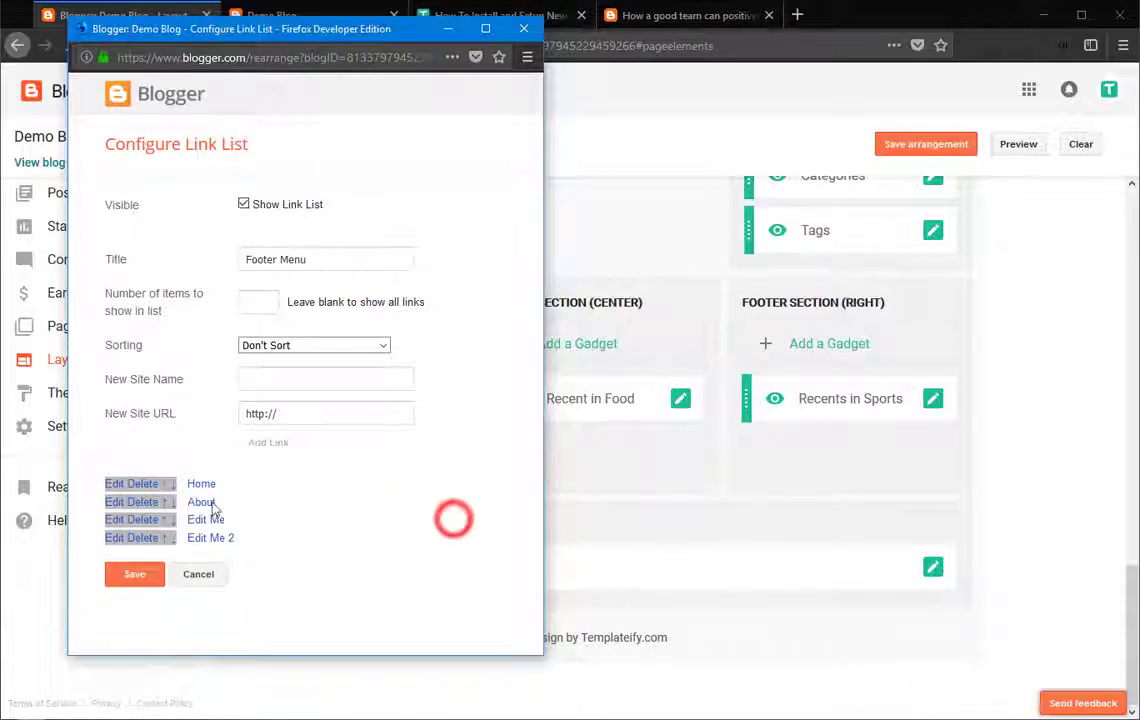
pyautogui.click(113, 482)
pyautogui.doubleClick(293, 512)
pyautogui.click(438, 501)
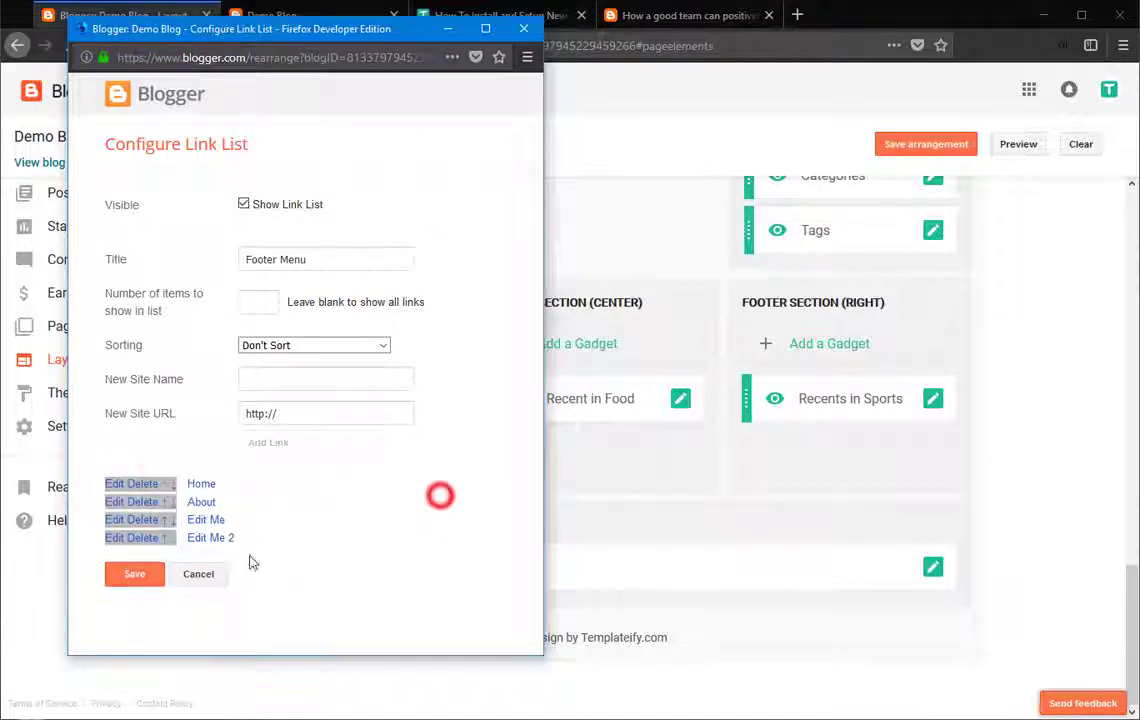
# Save the Footer Menu gadget and reload the blog's home page to check the footer links.
pyautogui.click(125, 574)
pyautogui.click(268, 16)
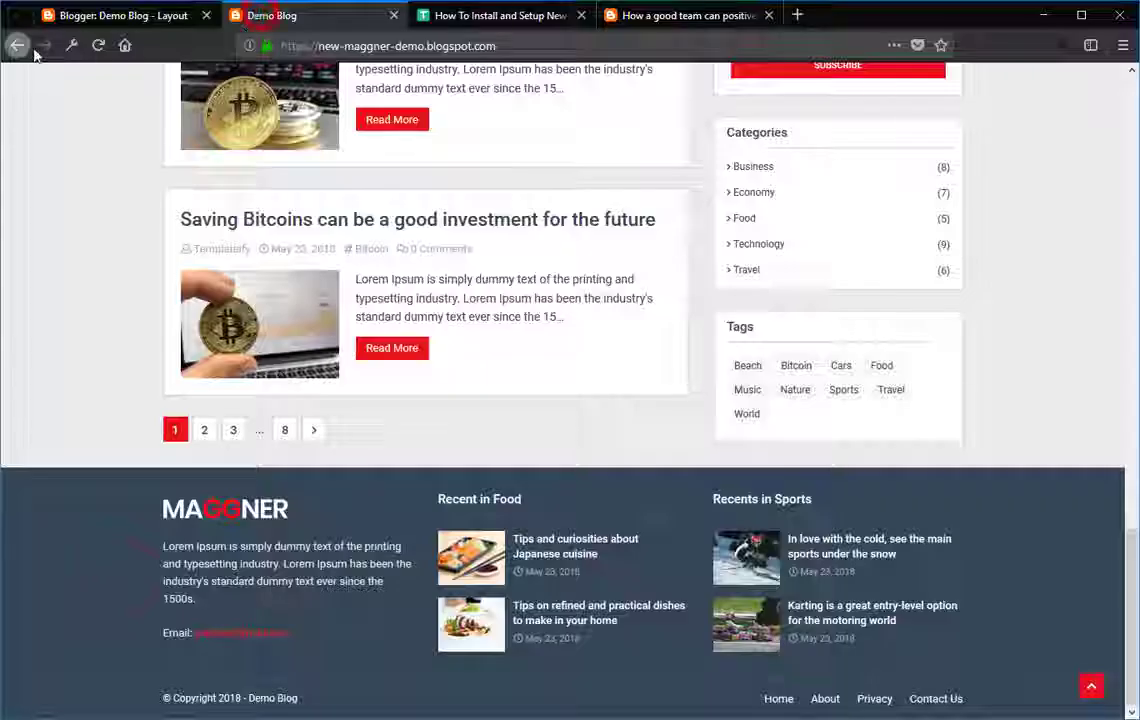
pyautogui.click(78, 46)
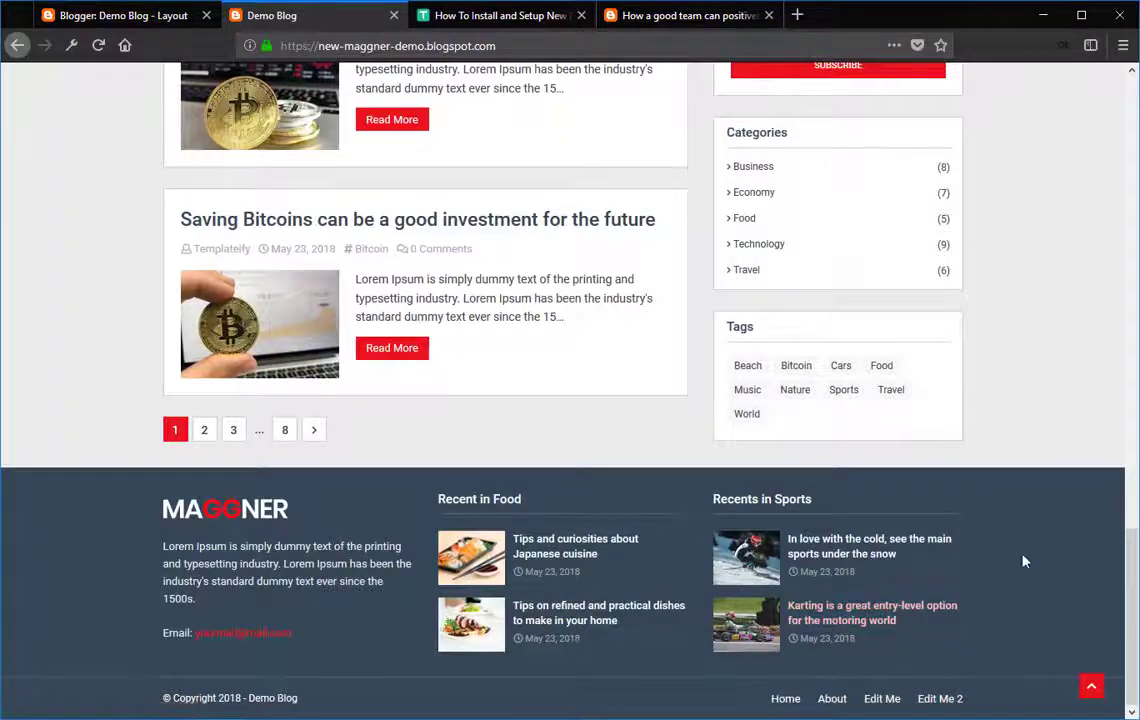
pyautogui.scroll(15, 1023, 359)
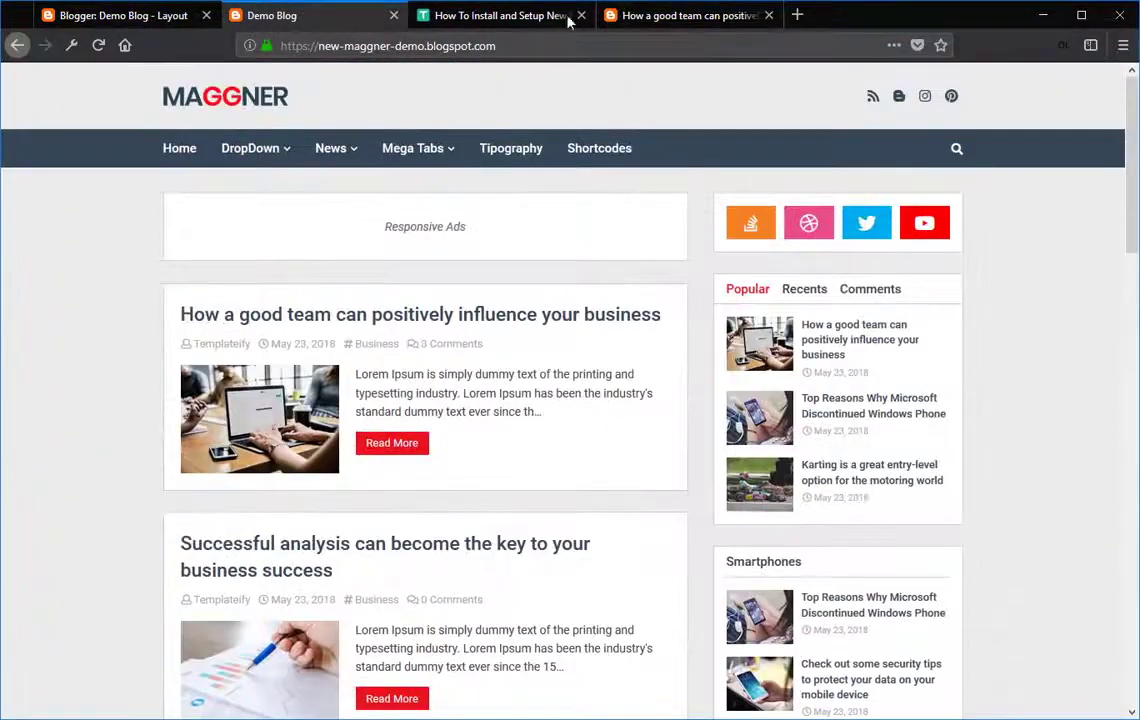
# Review the setup guide's Theme Options, covering the Facebook SDK section and the Boxed Version gadget settings.
pyautogui.click(537, 18)
pyautogui.scroll(-4, 229, 445)
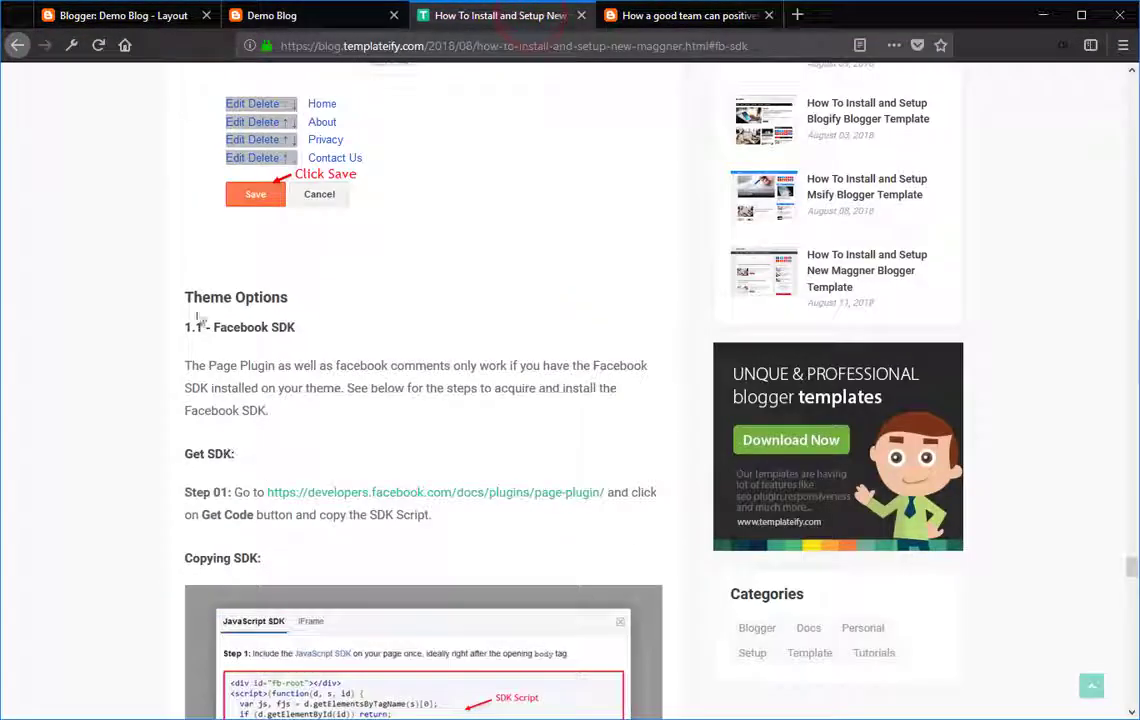
pyautogui.moveTo(206, 291); pyautogui.dragTo(280, 292)
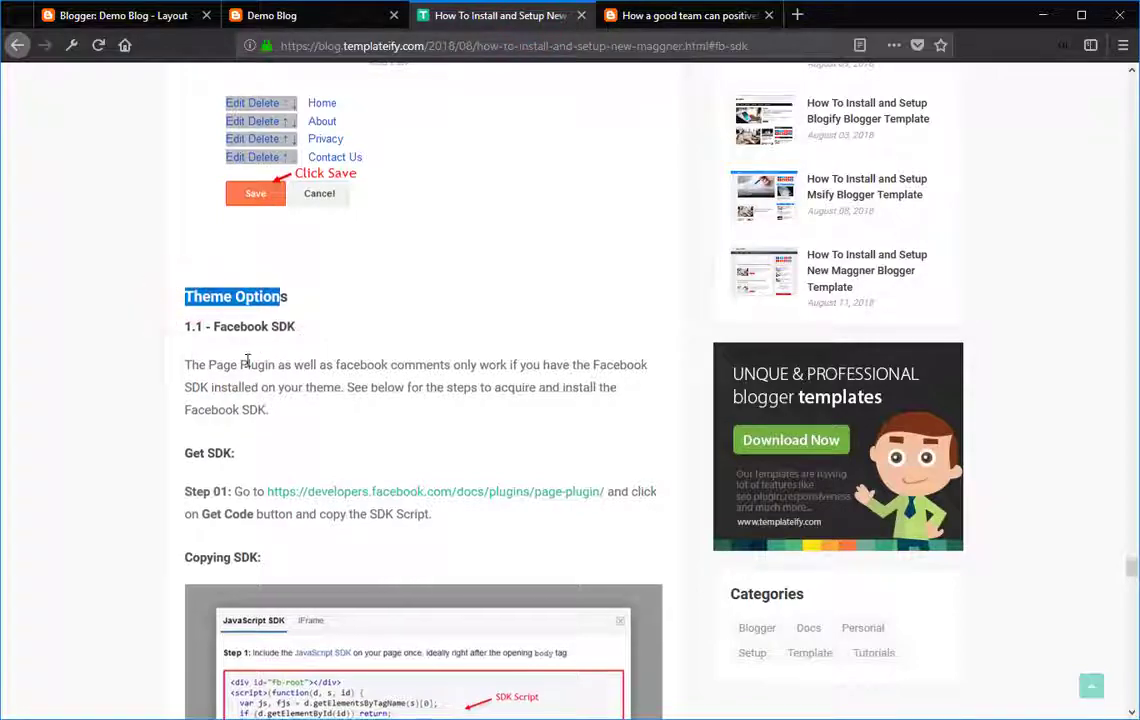
pyautogui.scroll(-3, 280, 372)
pyautogui.scroll(-4, 256, 347)
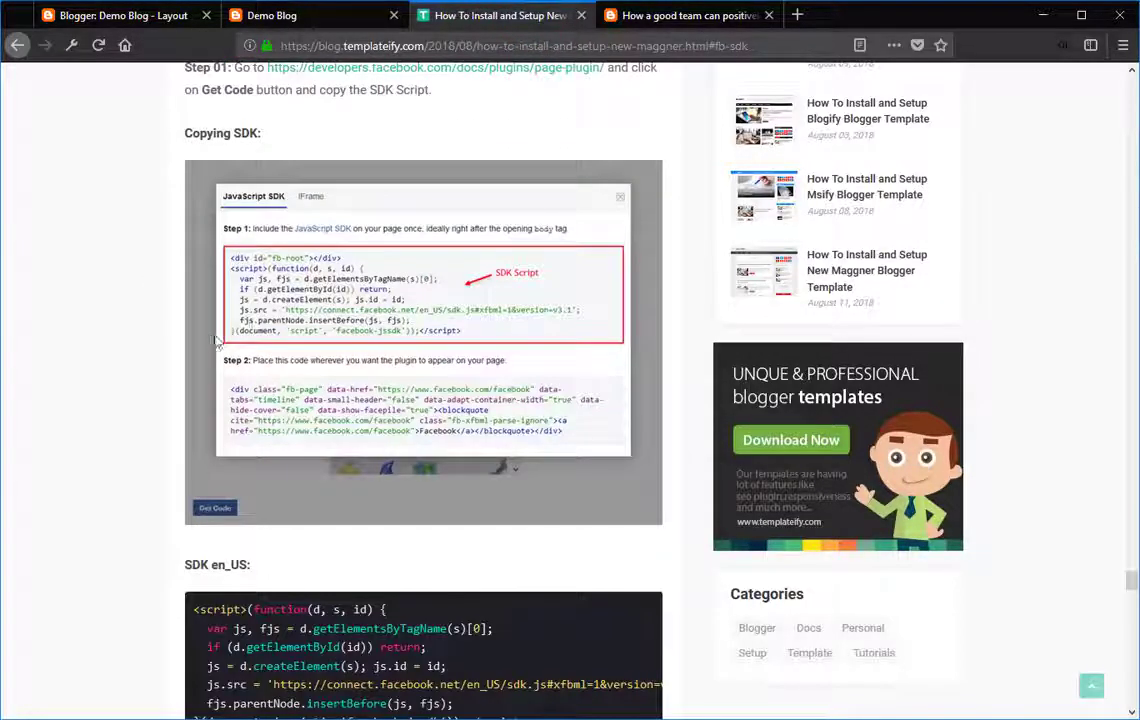
pyautogui.scroll(-6, 256, 347)
pyautogui.scroll(-10, 145, 355)
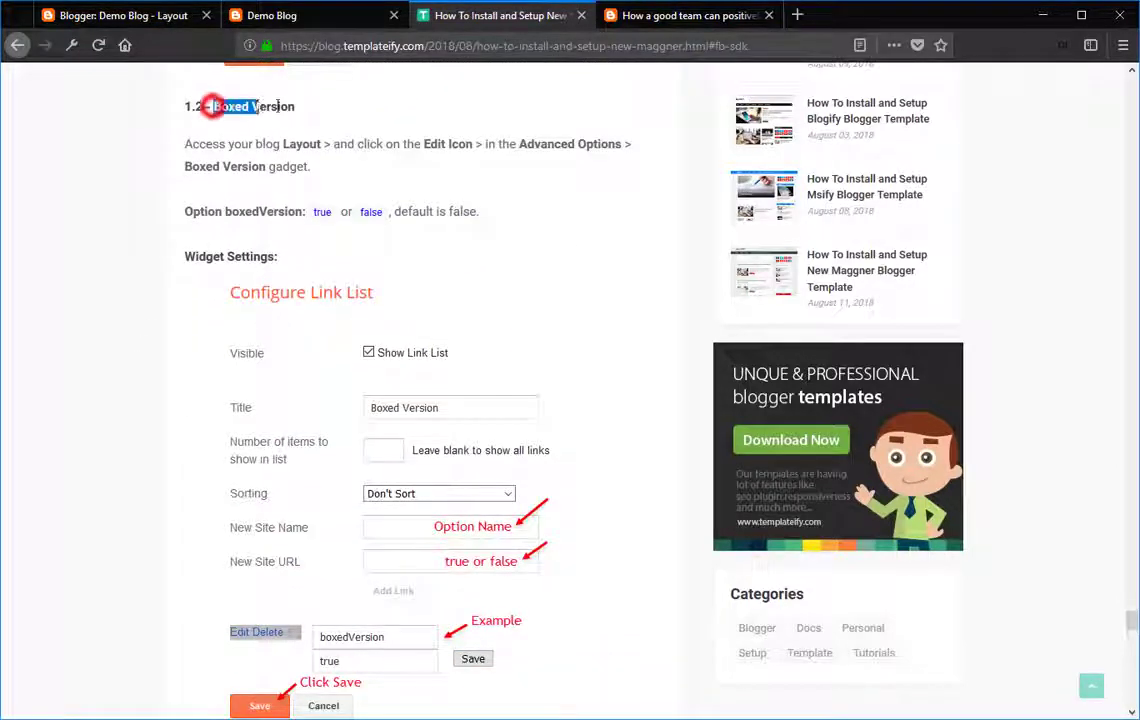
pyautogui.moveTo(279, 106); pyautogui.dragTo(302, 108)
pyautogui.scroll(-3, 300, 260)
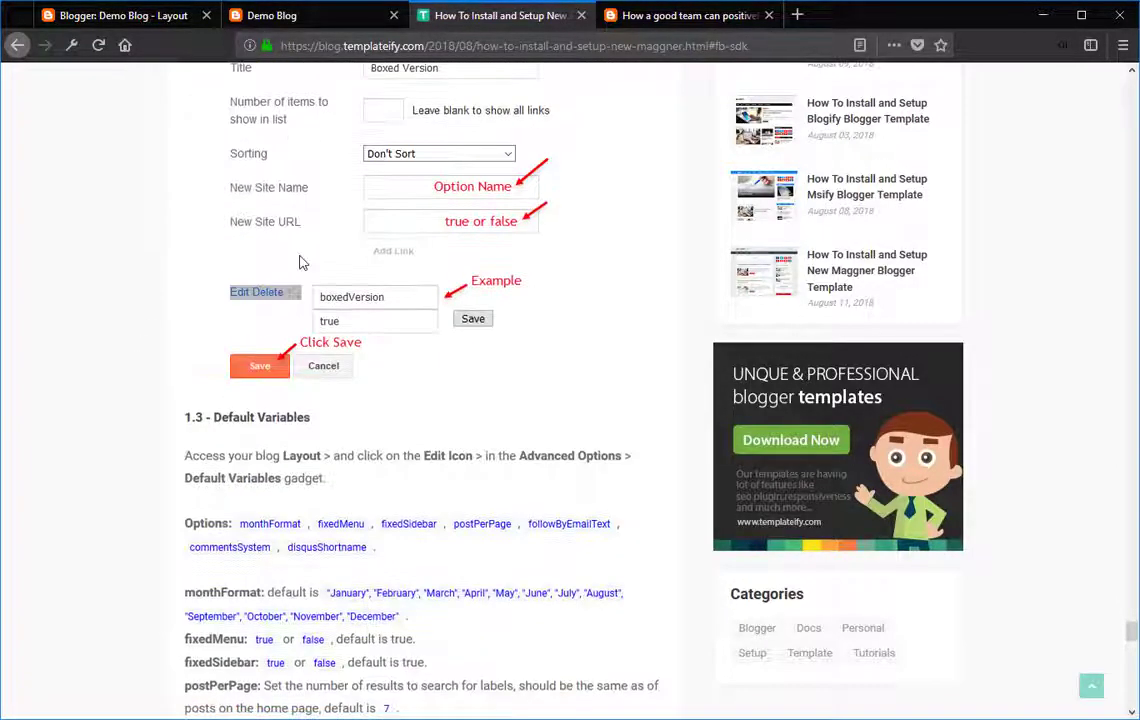
pyautogui.scroll(2, 303, 262)
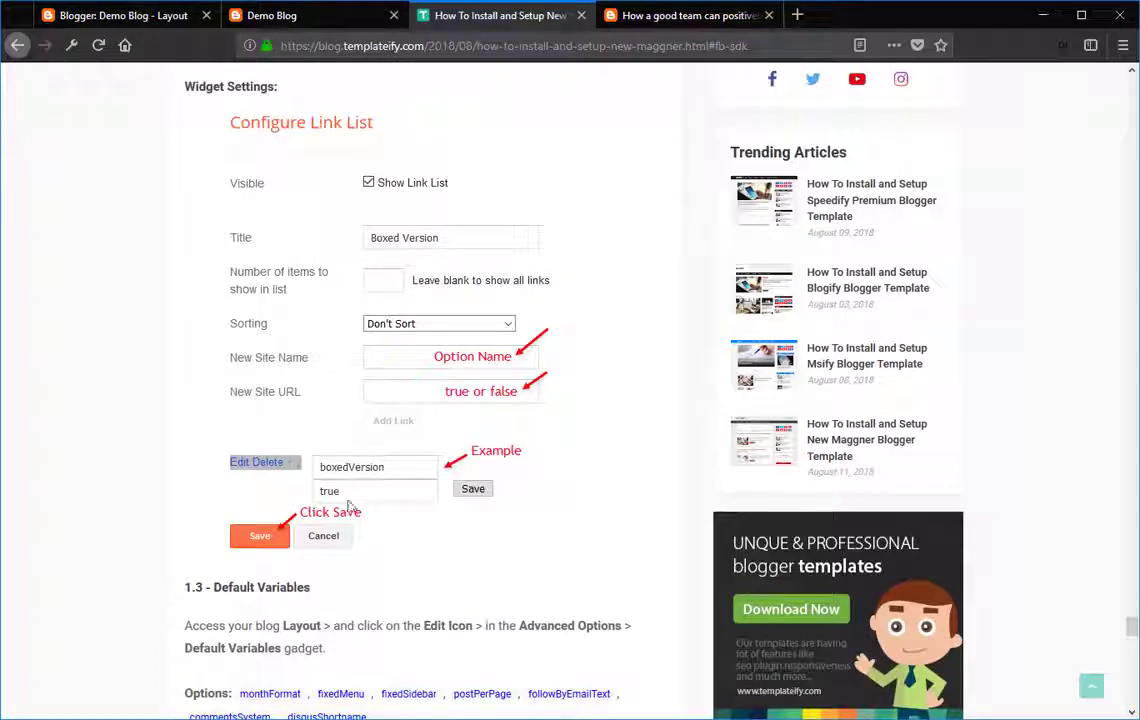
# Add the option boxedVersion with the value true to the Boxed Version gadget in the blog's layout and save it.
pyautogui.click(172, 17)
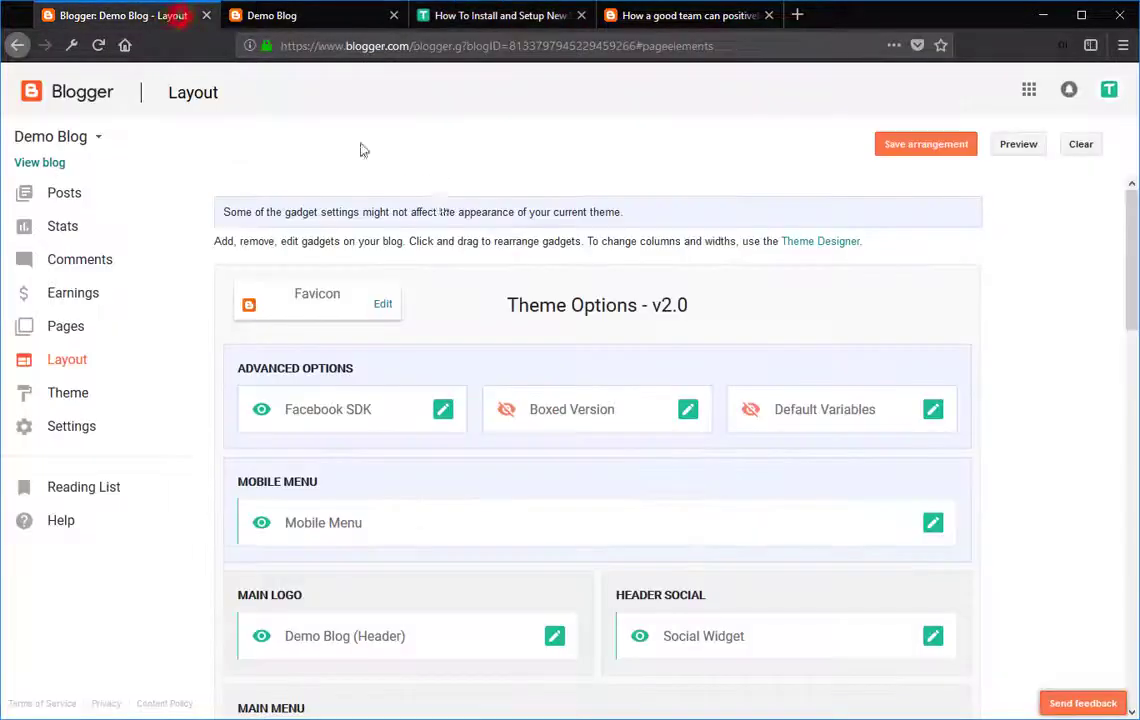
pyautogui.click(688, 410)
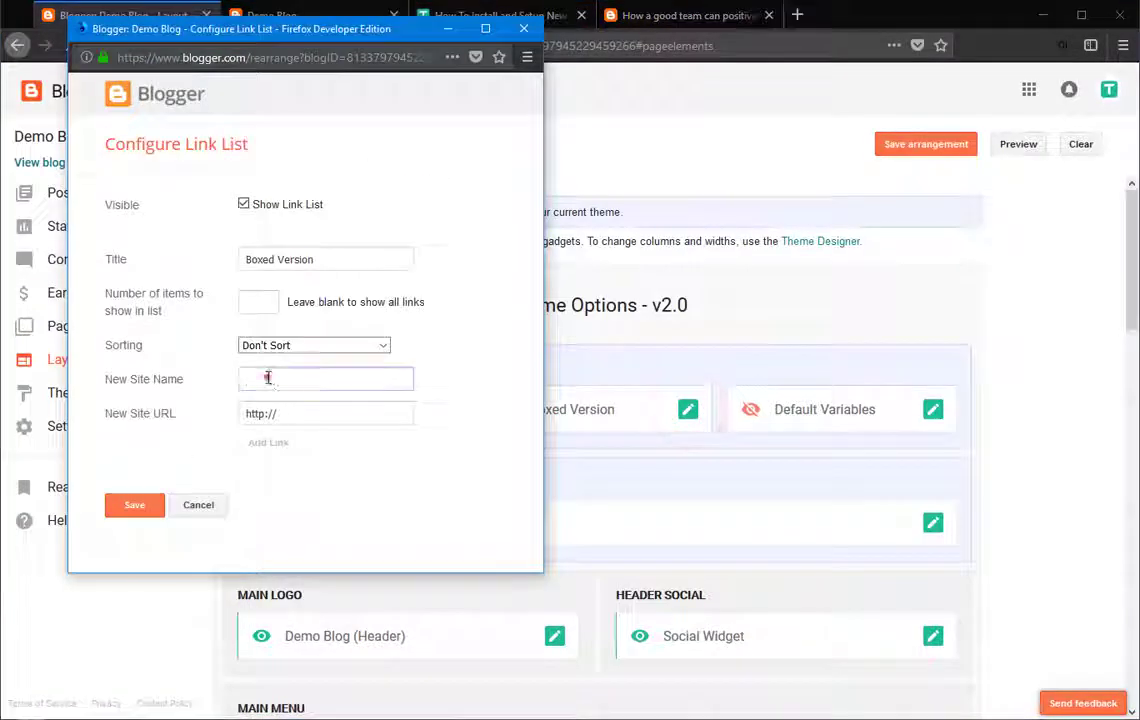
pyautogui.click(268, 378)
pyautogui.write('bo')
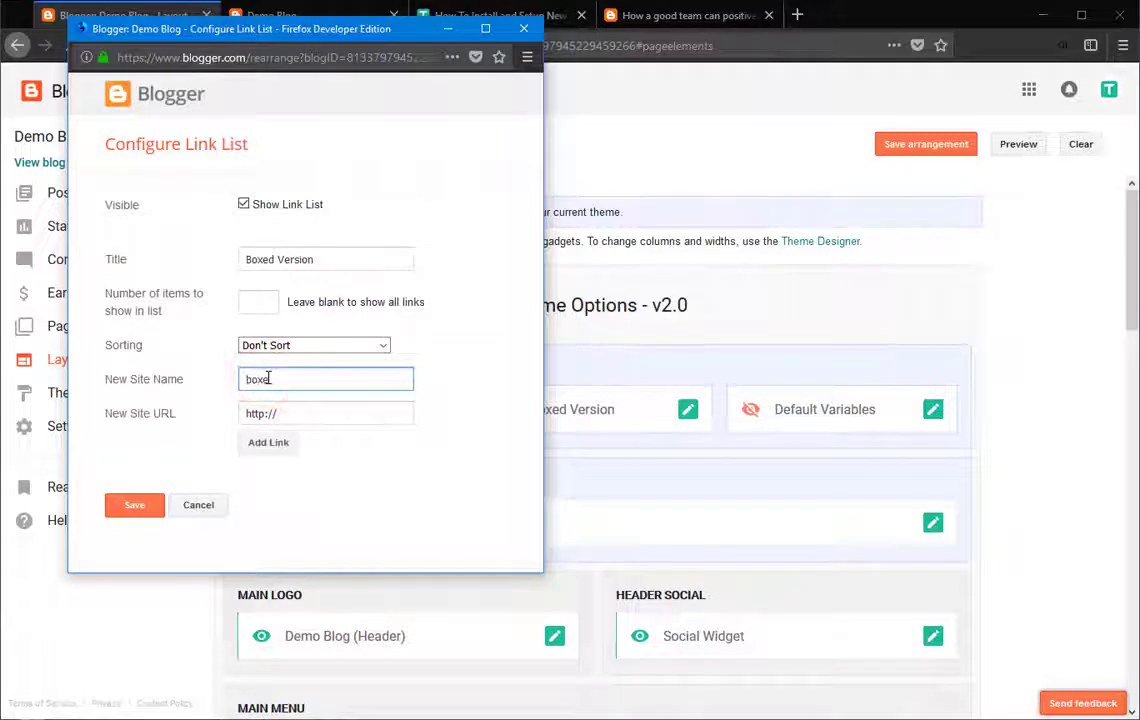
pyautogui.write('xedVersion')
pyautogui.press('Tab')
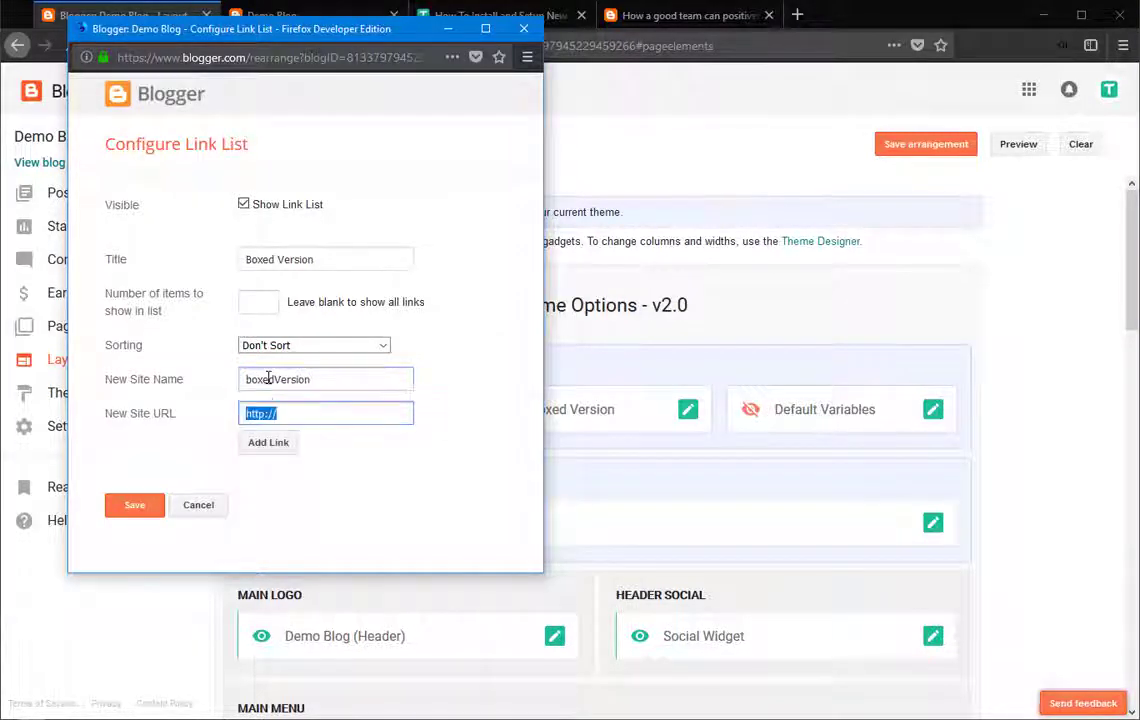
pyautogui.write('true')
pyautogui.click(270, 443)
pyautogui.click(134, 505)
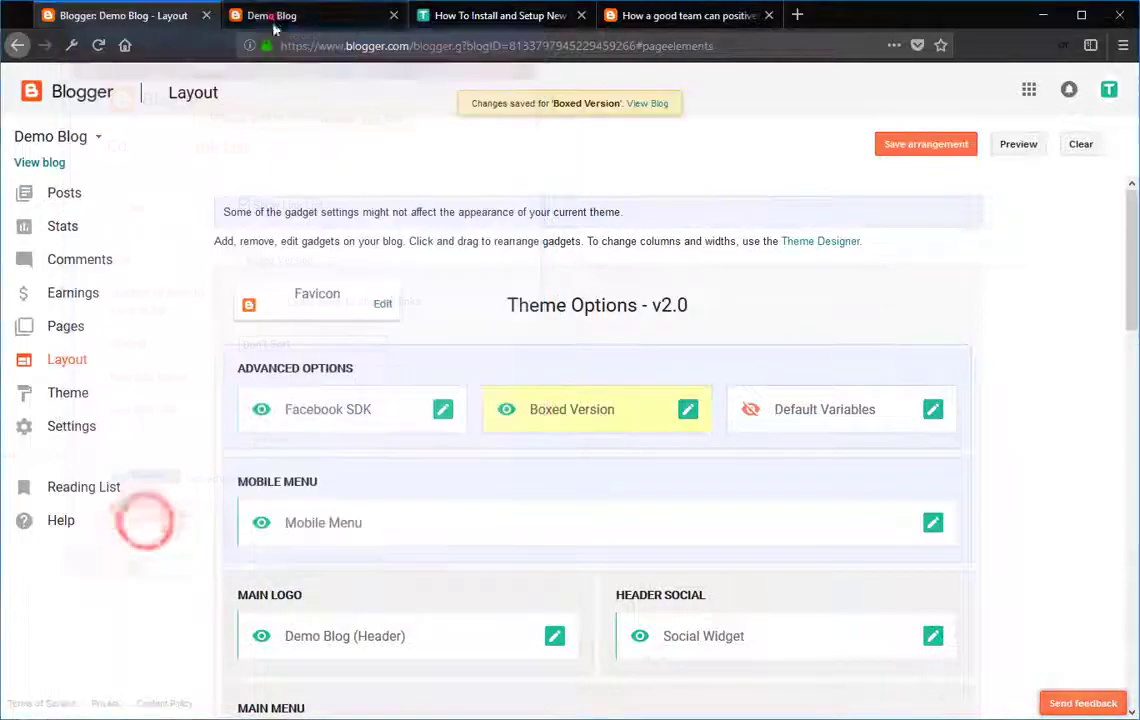
# Reload the blog's home page and examine the boxed layout from header to footer.
pyautogui.click(273, 18)
pyautogui.click(98, 45)
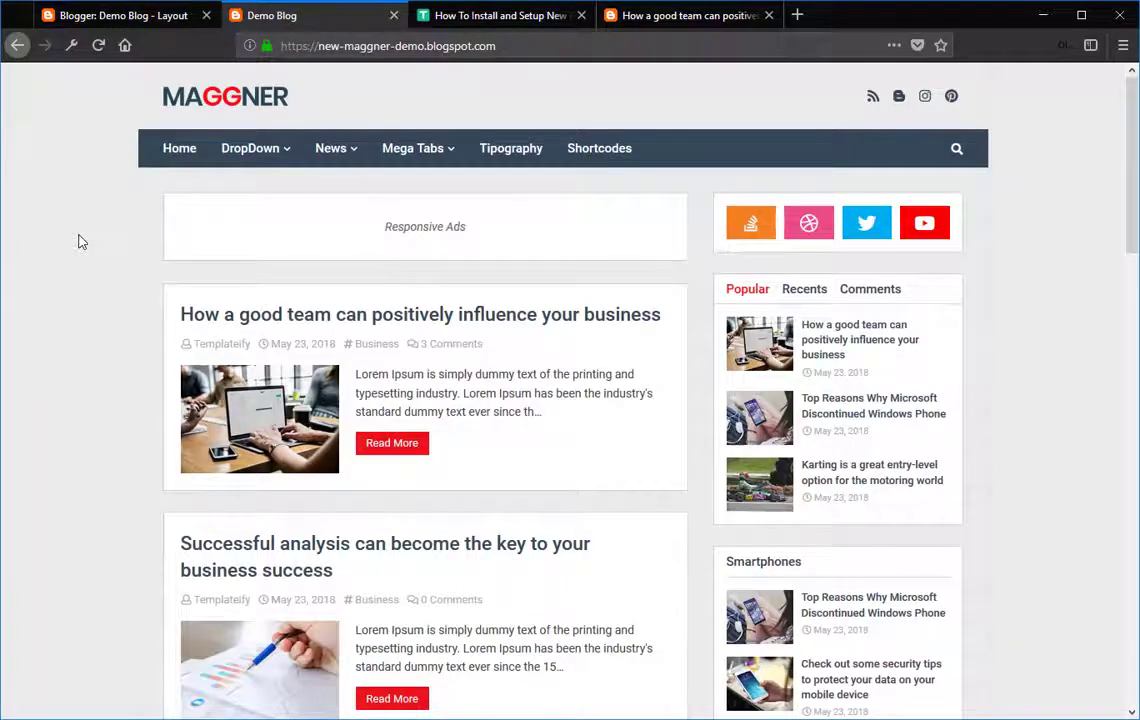
pyautogui.scroll(-15, 81, 241)
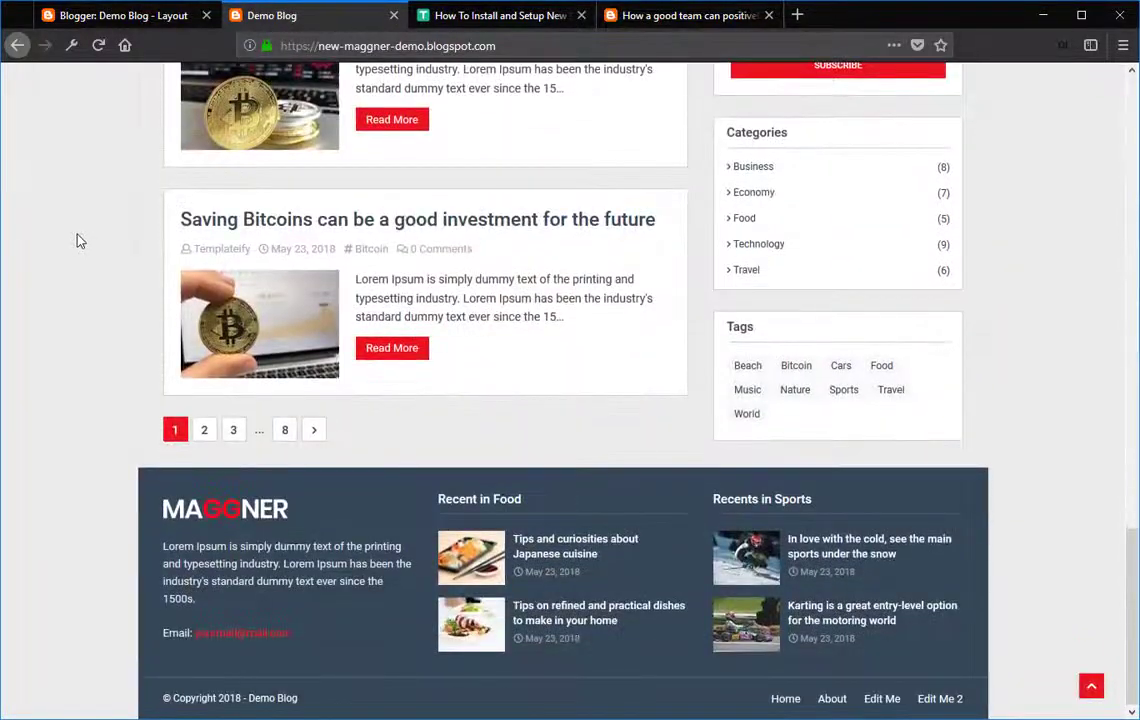
pyautogui.scroll(15, 81, 241)
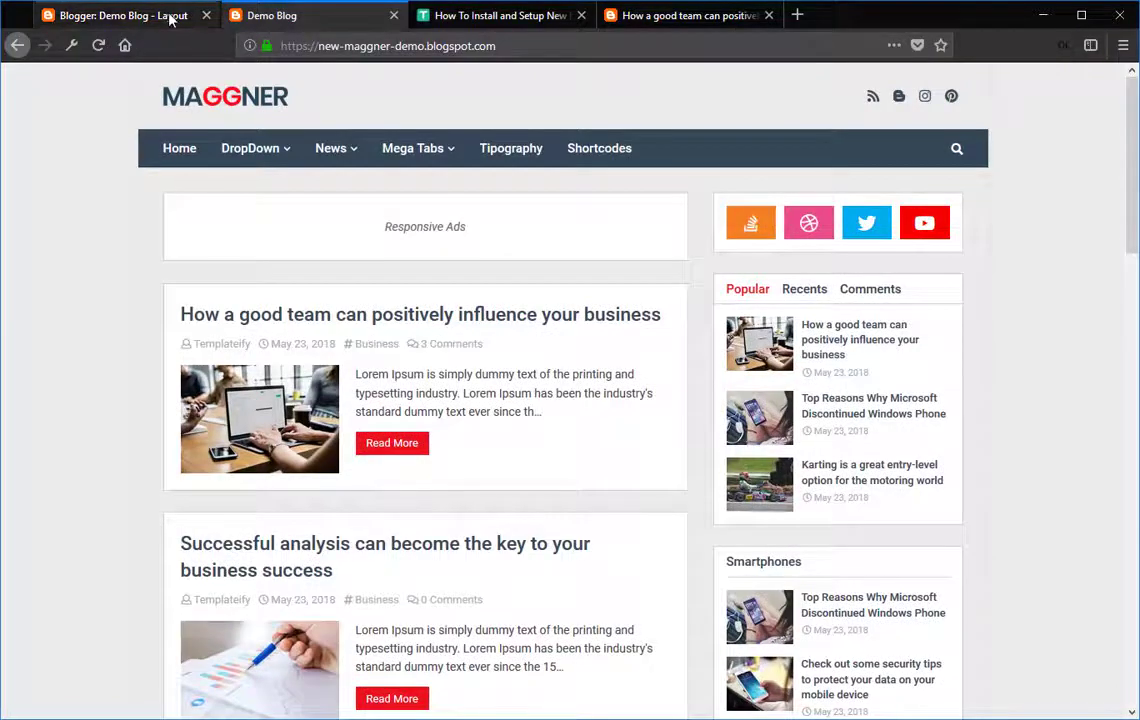
# Review the options listed in the setup guide's Default Variables section.
pyautogui.click(436, 22)
pyautogui.scroll(-5, 300, 230)
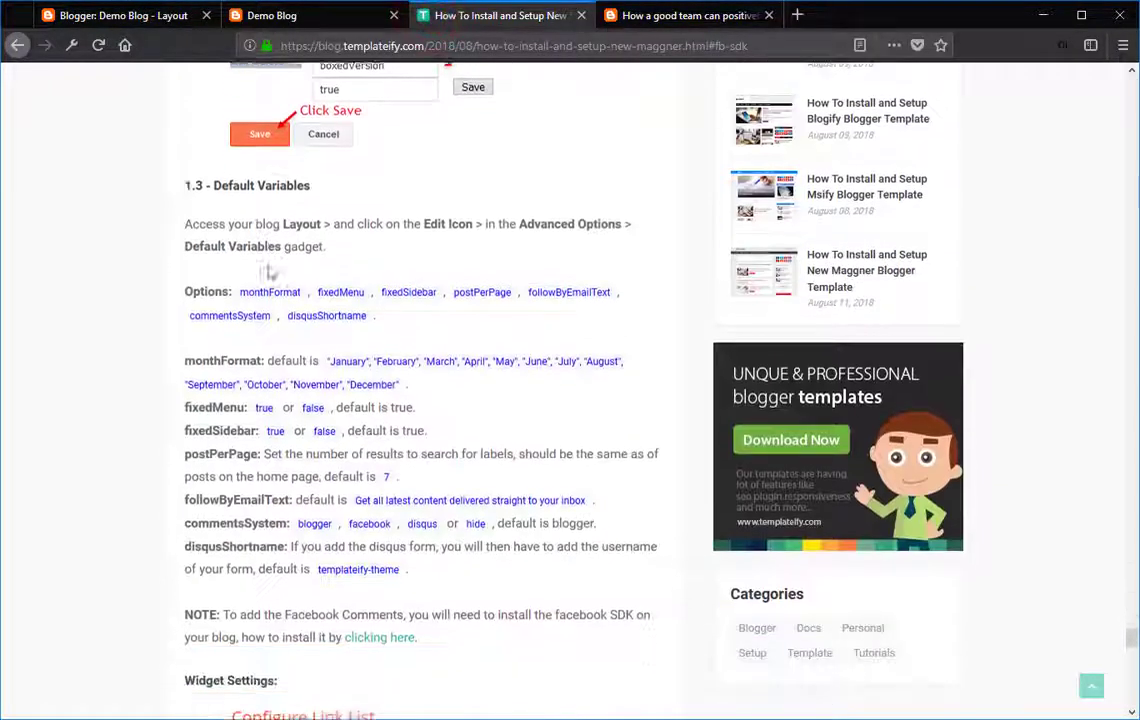
pyautogui.scroll(-1, 300, 230)
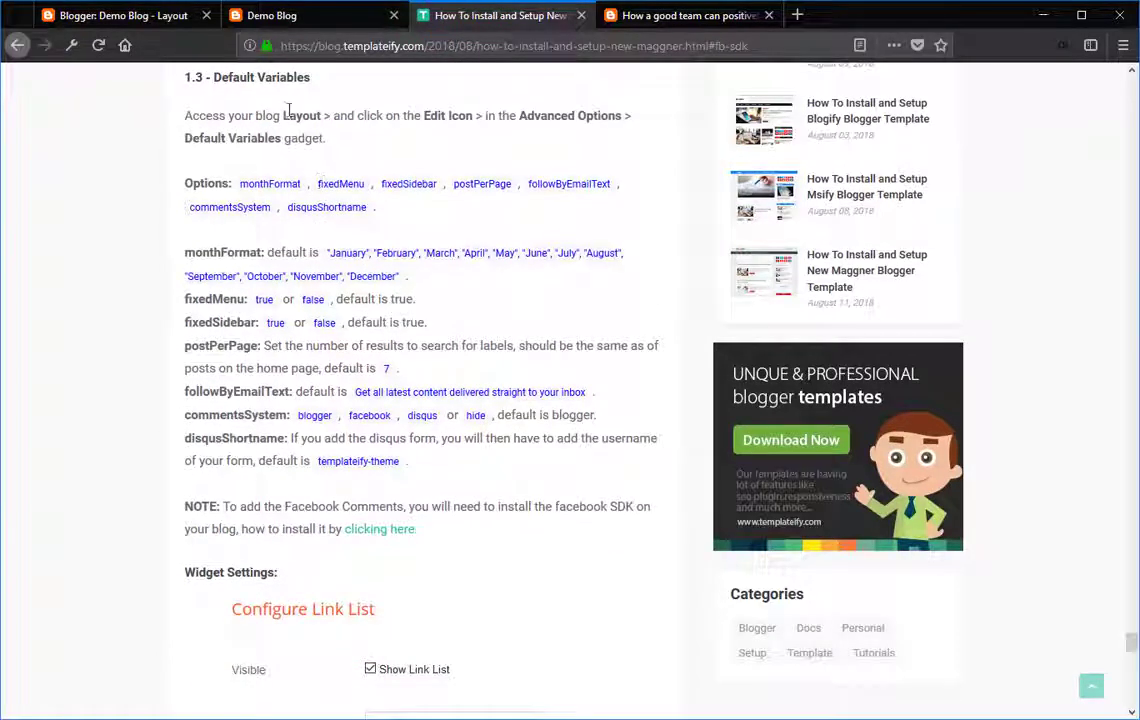
pyautogui.moveTo(309, 80); pyautogui.dragTo(203, 78)
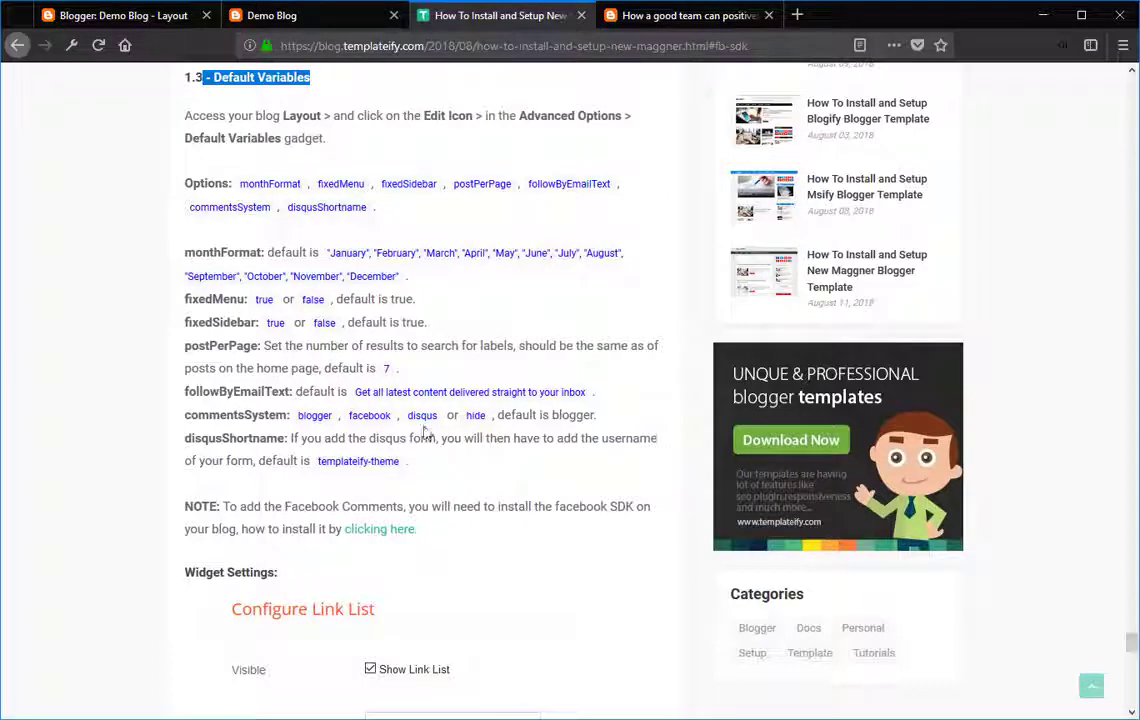
# Copy the fixedMenu option name from the guide's Default Variables list and switch to the blog's home page.
pyautogui.doubleClick(322, 184)
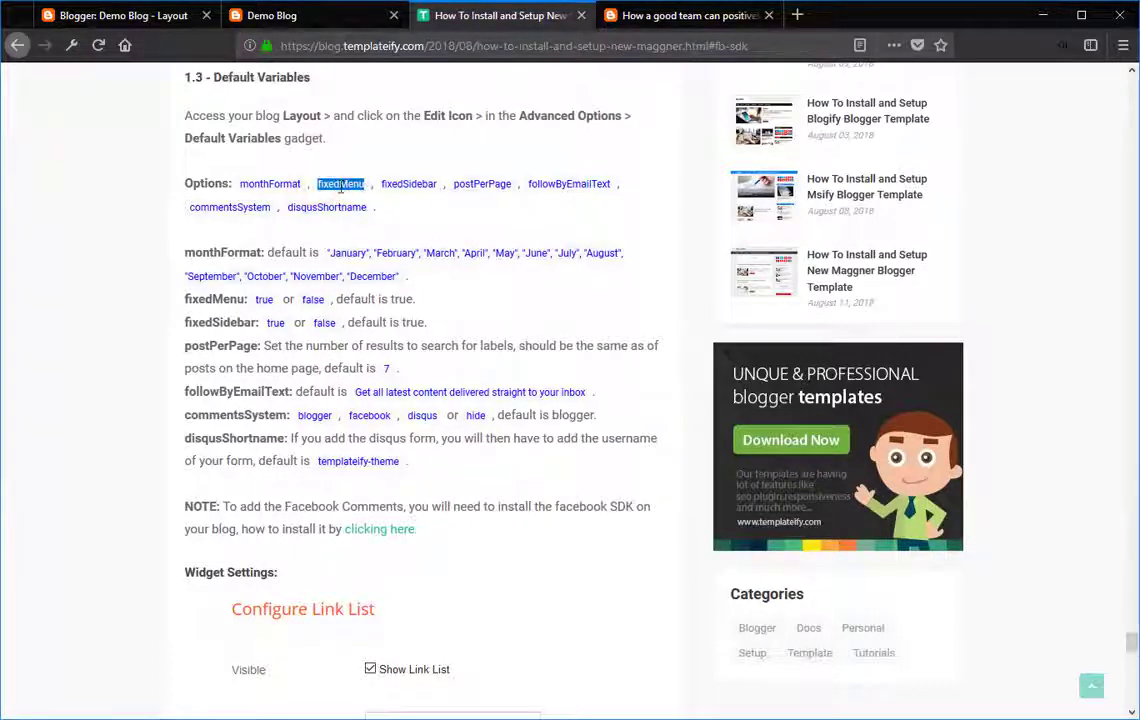
pyautogui.rightClick(362, 190)
pyautogui.click(382, 201)
pyautogui.click(305, 17)
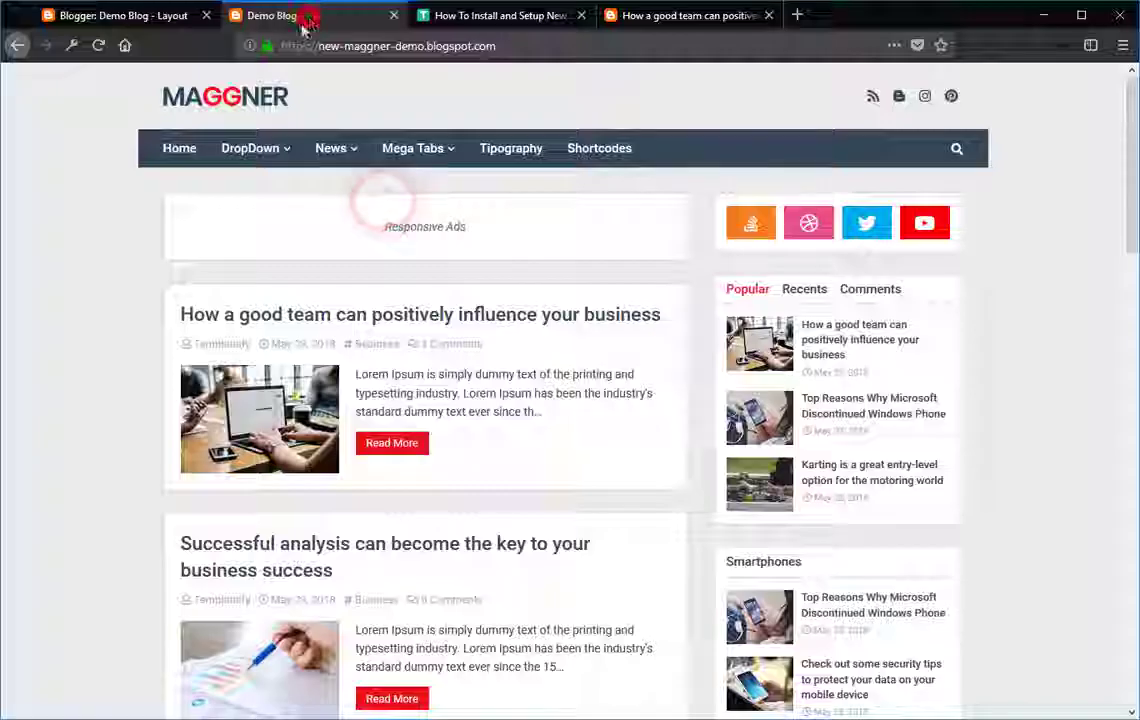
# Add the fixedMenu option to the Default Variables gadget in the blog's layout, save it and return to the blog's home page.
pyautogui.scroll(-6, 84, 230)
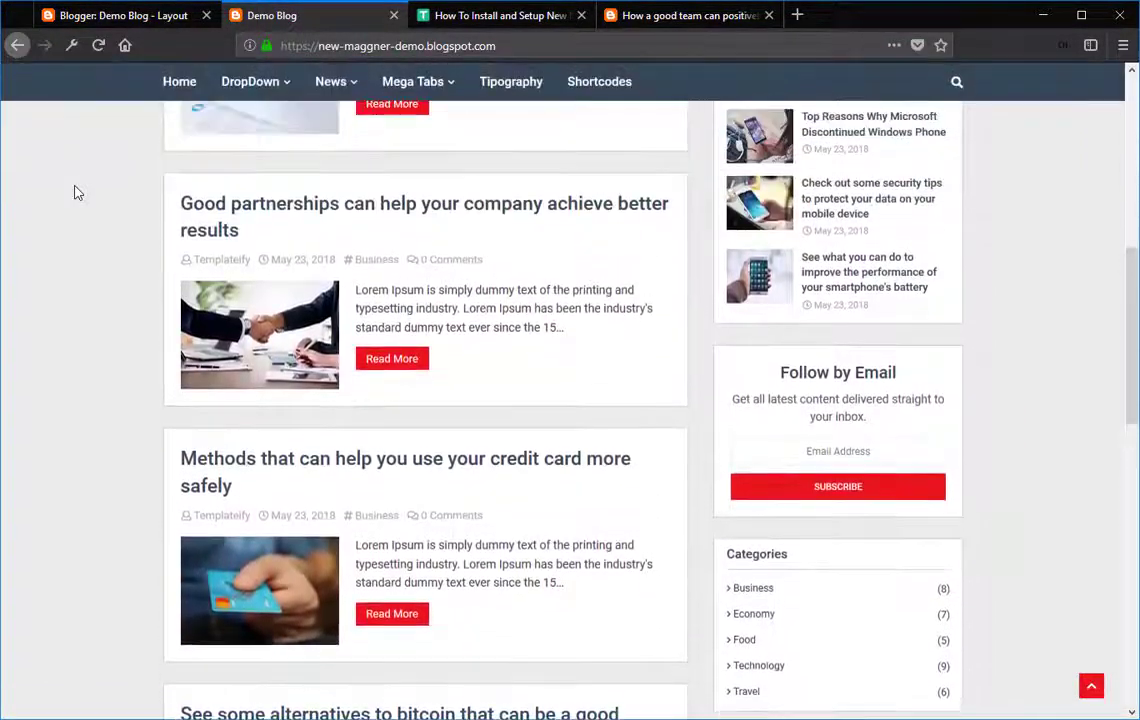
pyautogui.scroll(7, 78, 184)
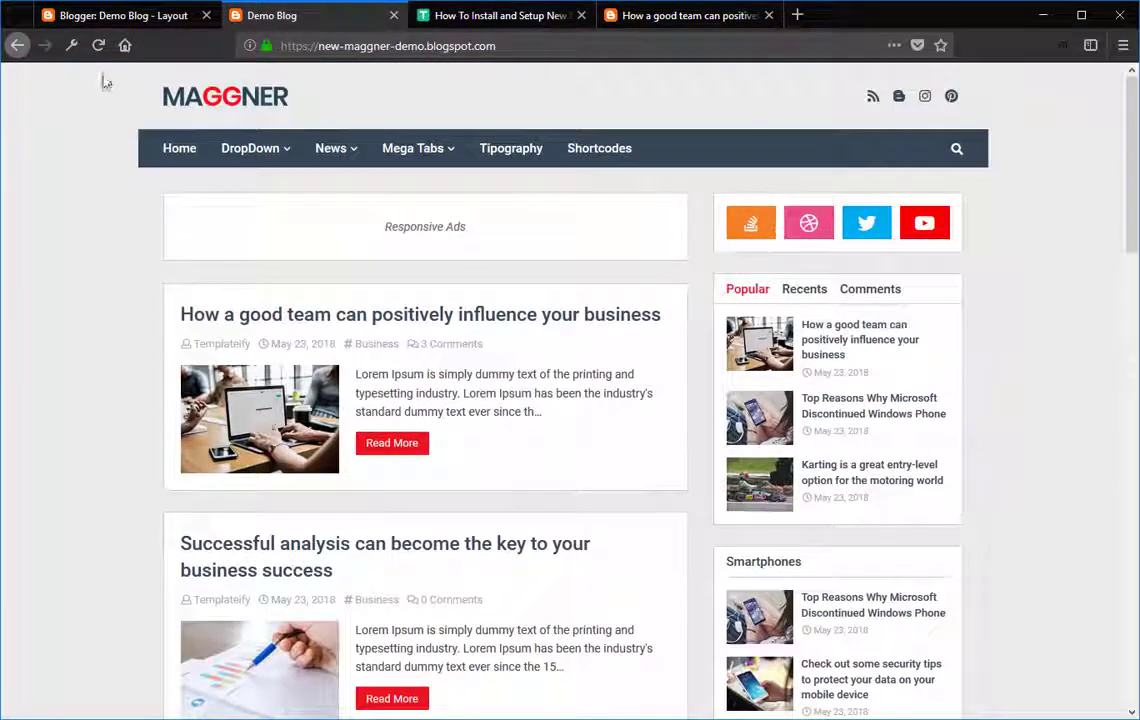
pyautogui.click(114, 19)
pyautogui.click(932, 410)
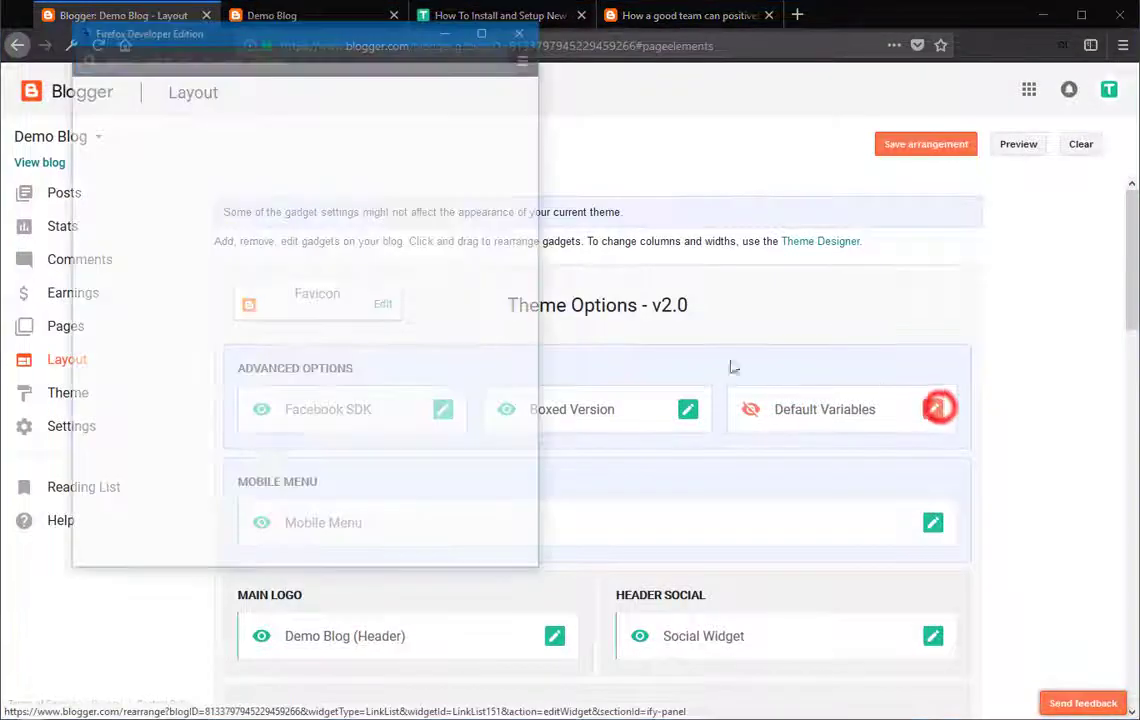
pyautogui.rightClick(278, 373)
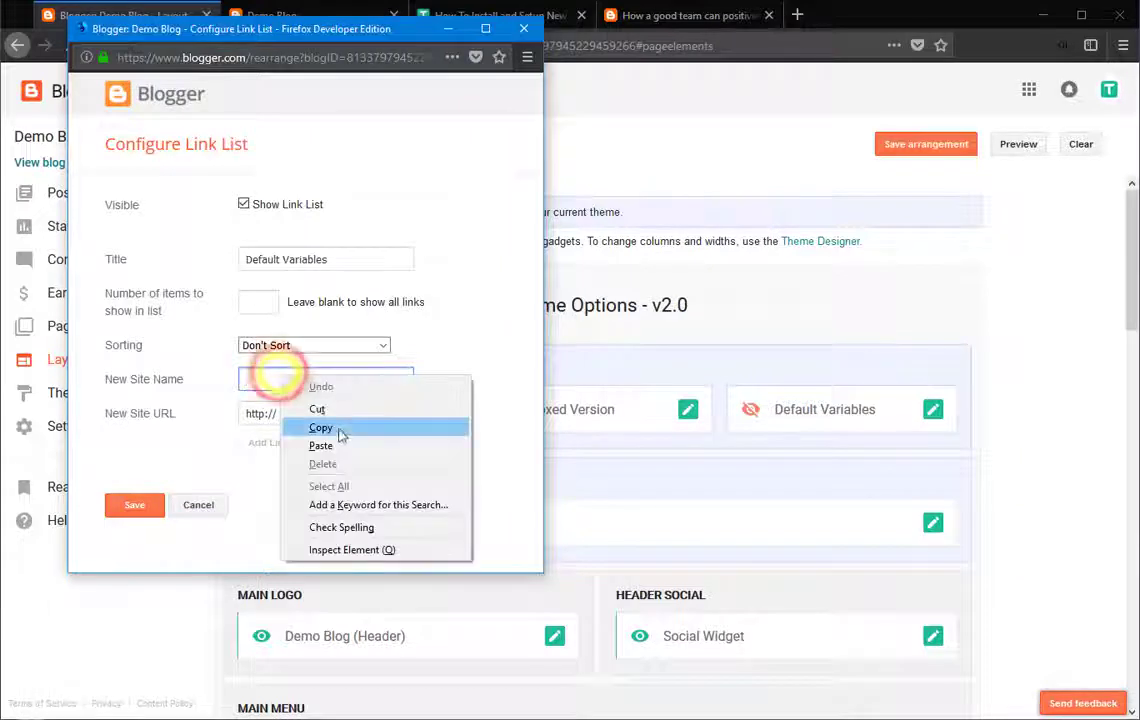
pyautogui.click(333, 443)
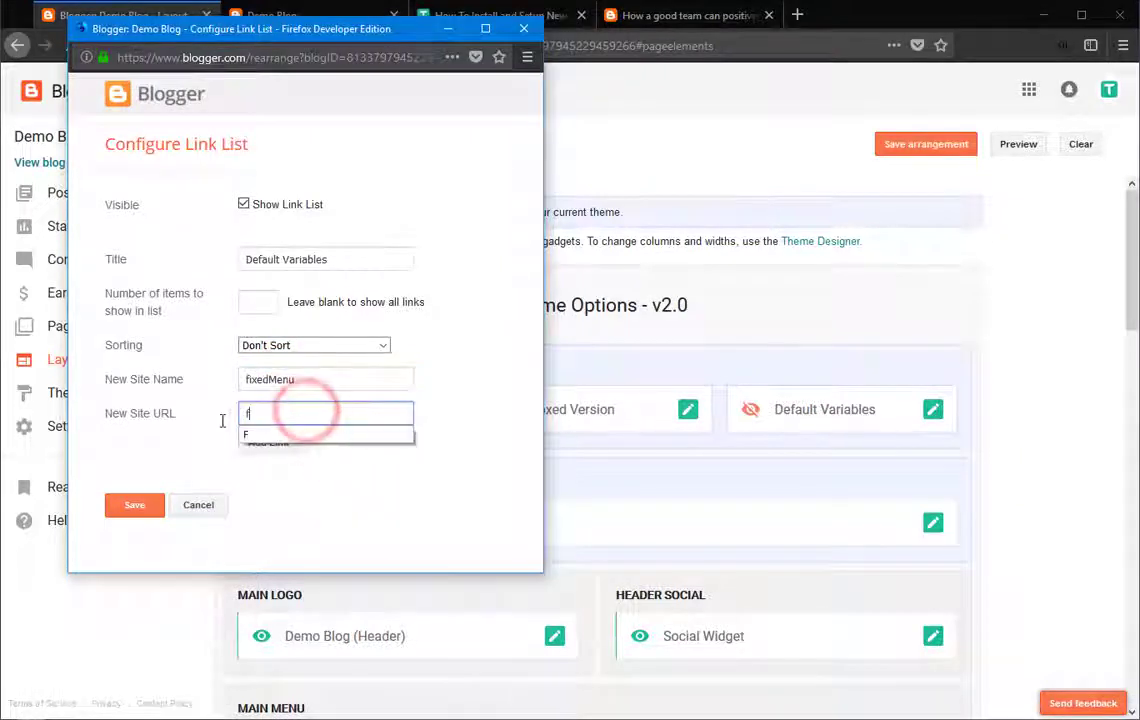
pyautogui.click(276, 450)
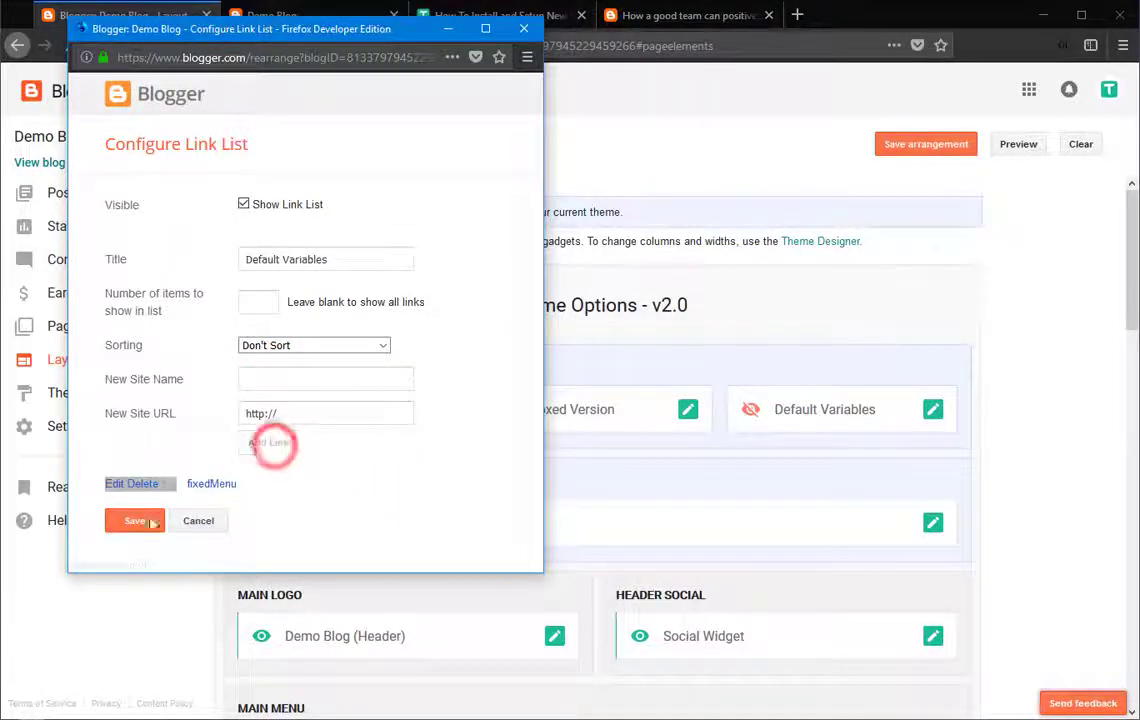
pyautogui.click(135, 519)
pyautogui.click(333, 22)
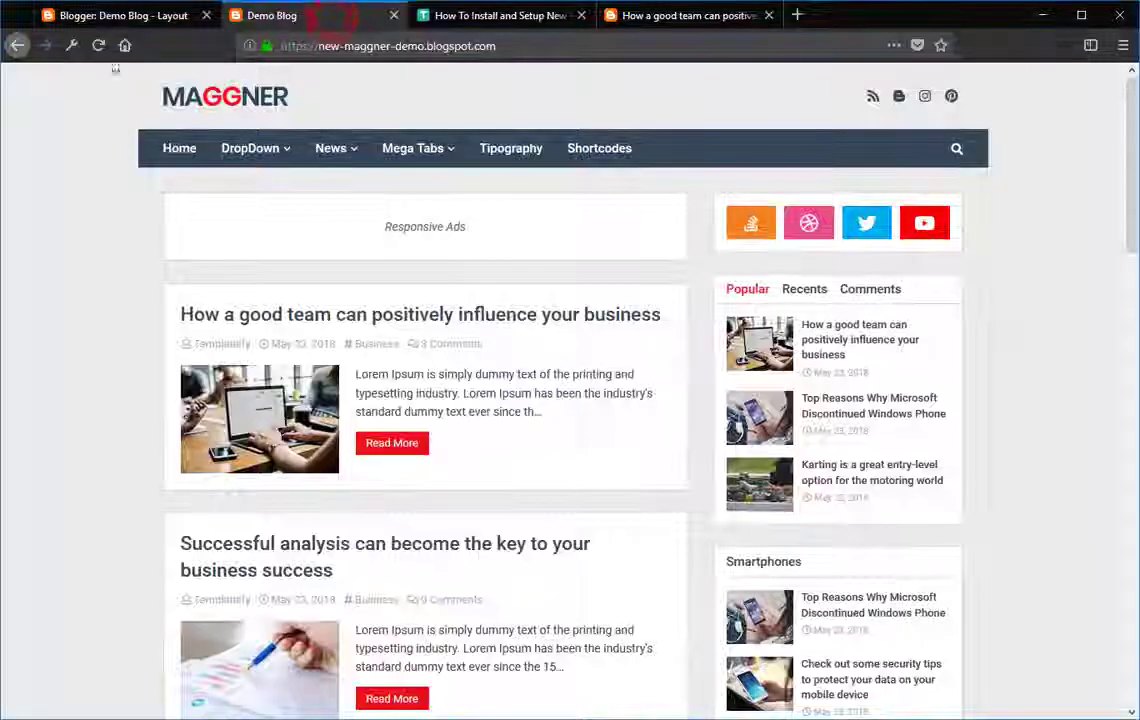